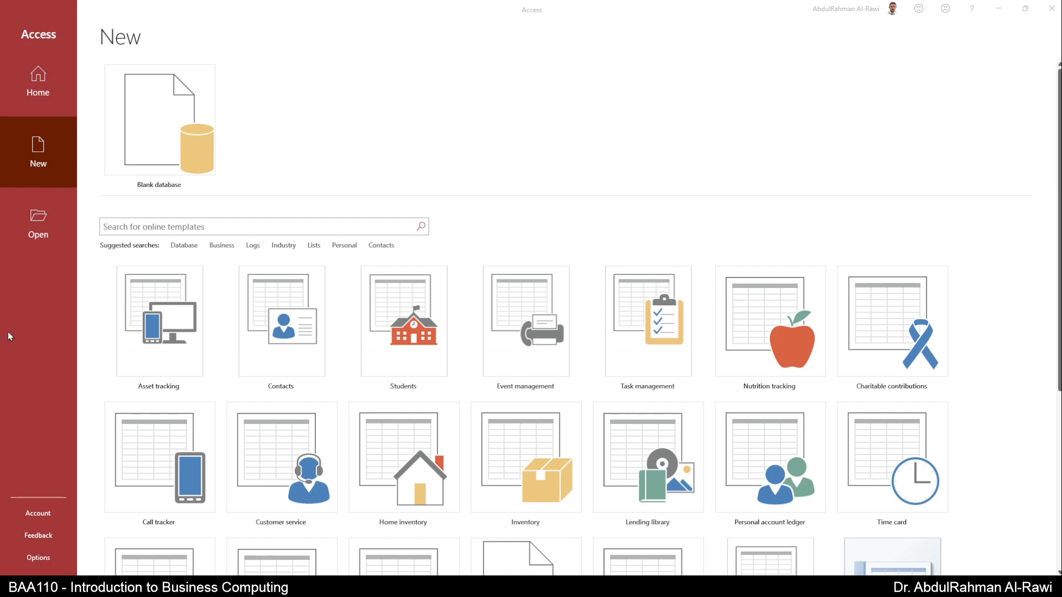
Start a new blank database
{"action": "left_click", "coordinate": [151, 141]}
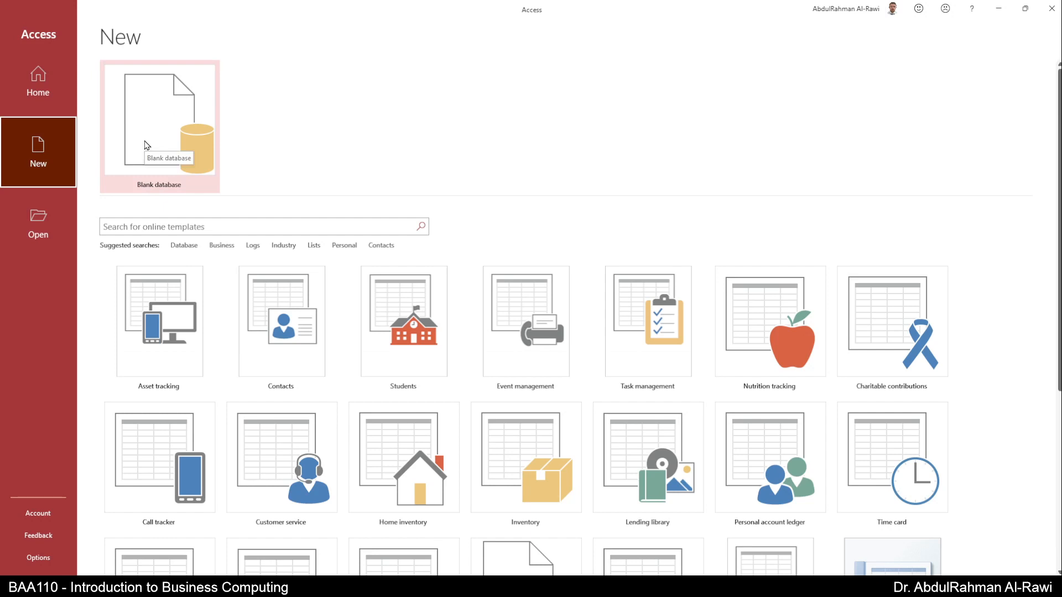
{"action": "left_click", "coordinate": [55, 99]}
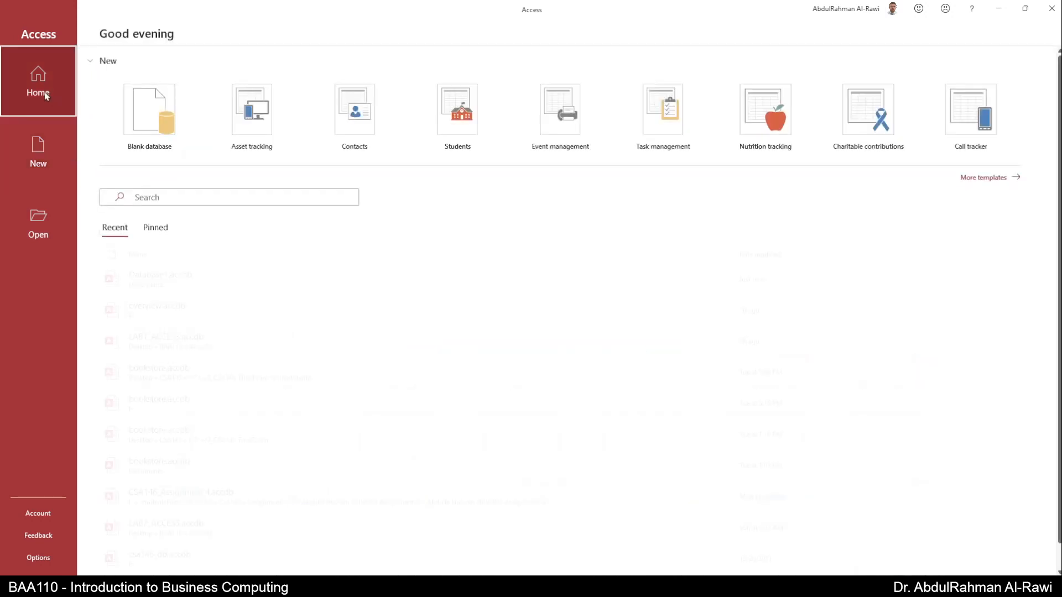
{"action": "left_click", "coordinate": [140, 119]}
{"action": "left_click_drag", "start_coordinate": [414, 169], "coordinate": [383, 169]}
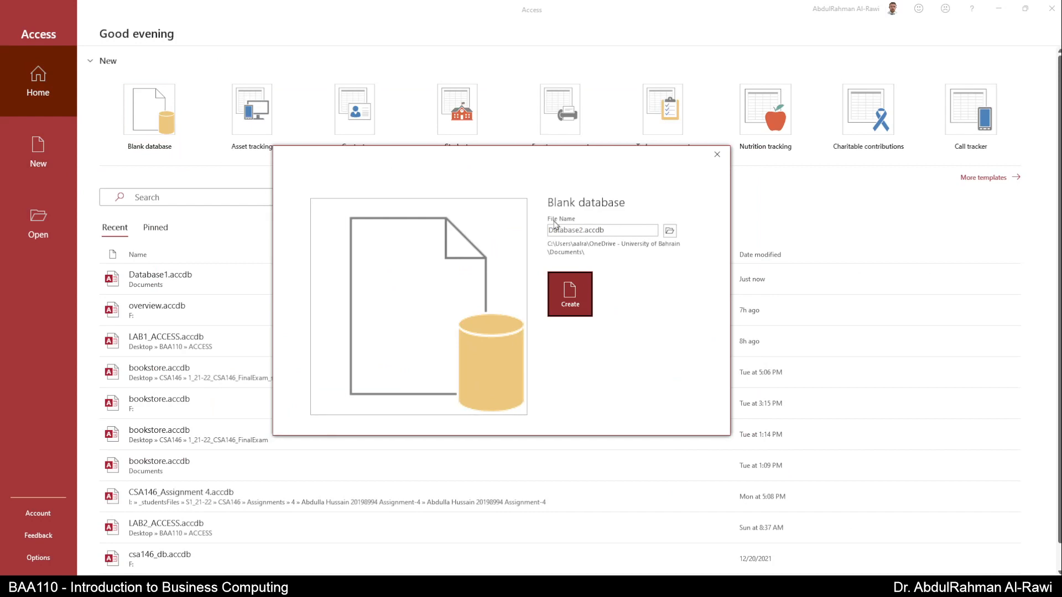
Set the new database's location to the BAA110 folder on the Desktop and its file name to bookstroe
{"action": "left_click", "coordinate": [669, 232]}
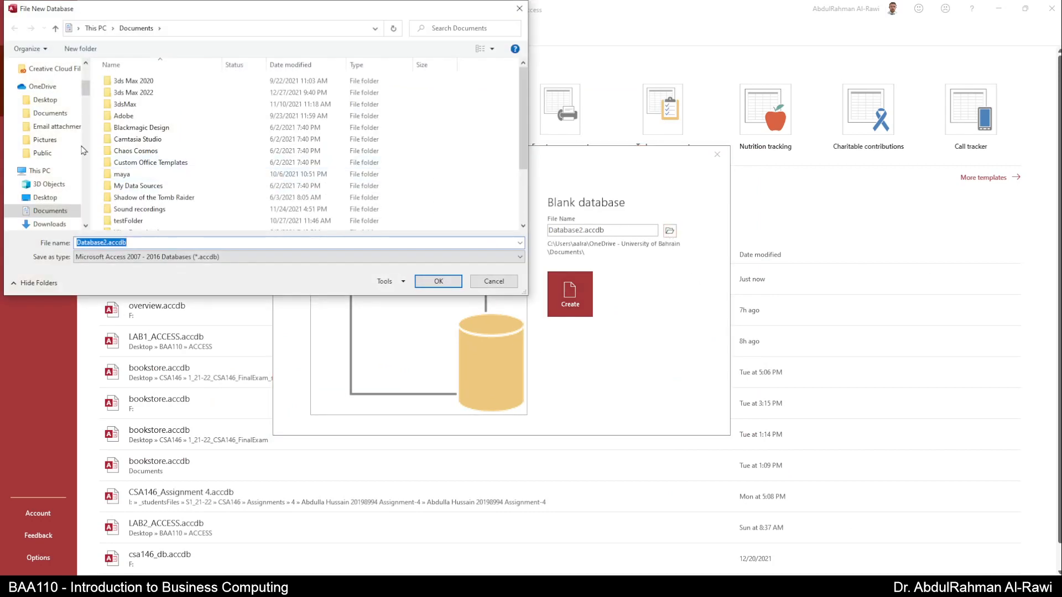
{"action": "scroll", "coordinate": [50, 106], "scroll_direction": "up", "scroll_amount": 3}
{"action": "left_click", "coordinate": [45, 87]}
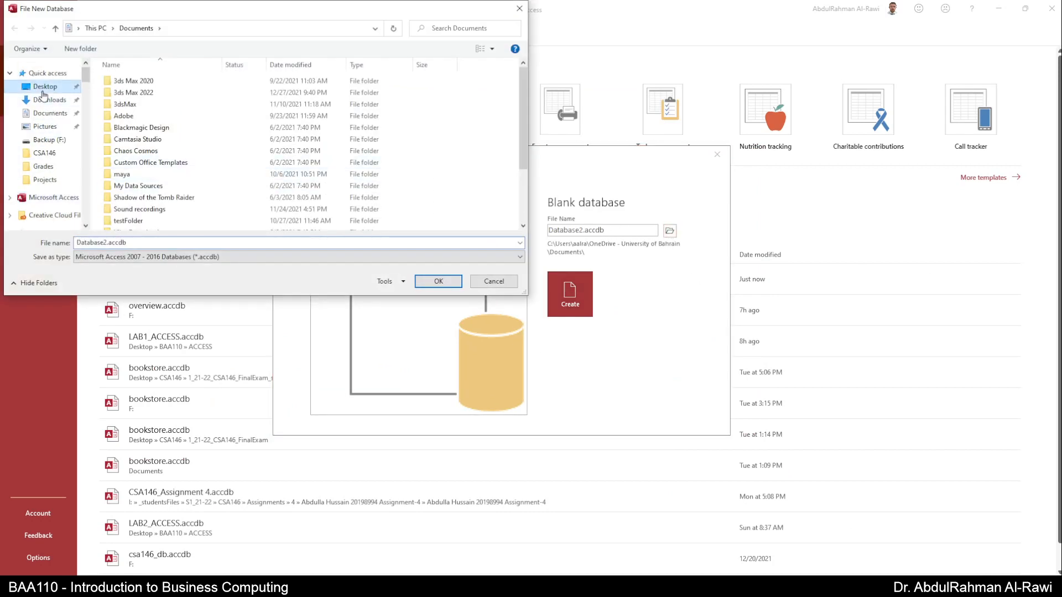
{"action": "double_click", "coordinate": [243, 105]}
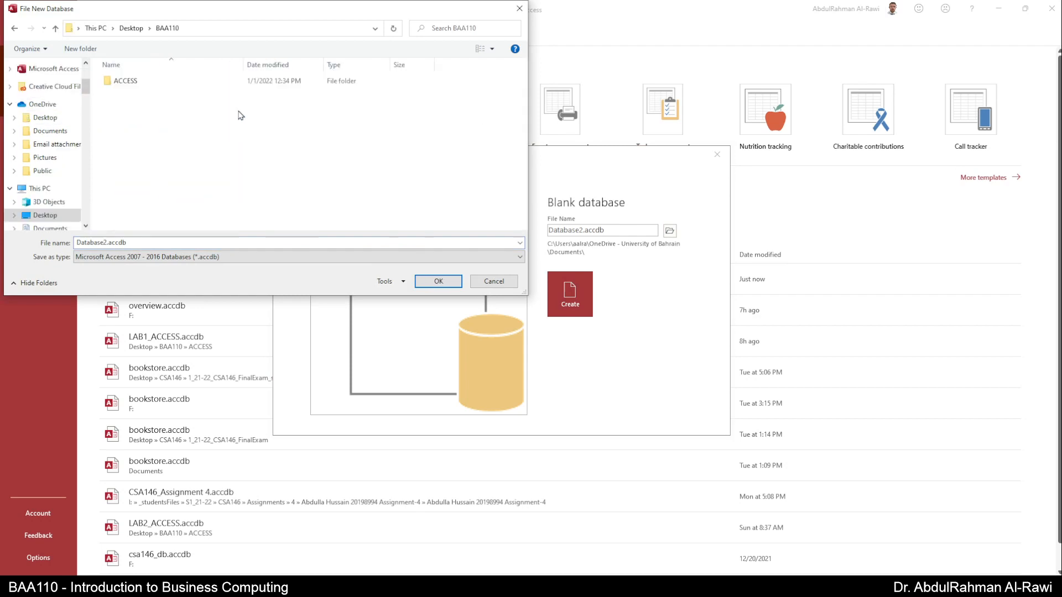
{"action": "left_click", "coordinate": [196, 242]}
{"action": "type", "text": "overv"}
{"action": "key", "text": "BackSpace"}
{"action": "key", "text": "BackSpace"}
{"action": "key", "text": "BackSpace"}
{"action": "key", "text": "BackSpace"}
{"action": "key", "text": "BackSpace"}
{"action": "type", "text": "bookstroe"}
{"action": "key", "text": "Return"}
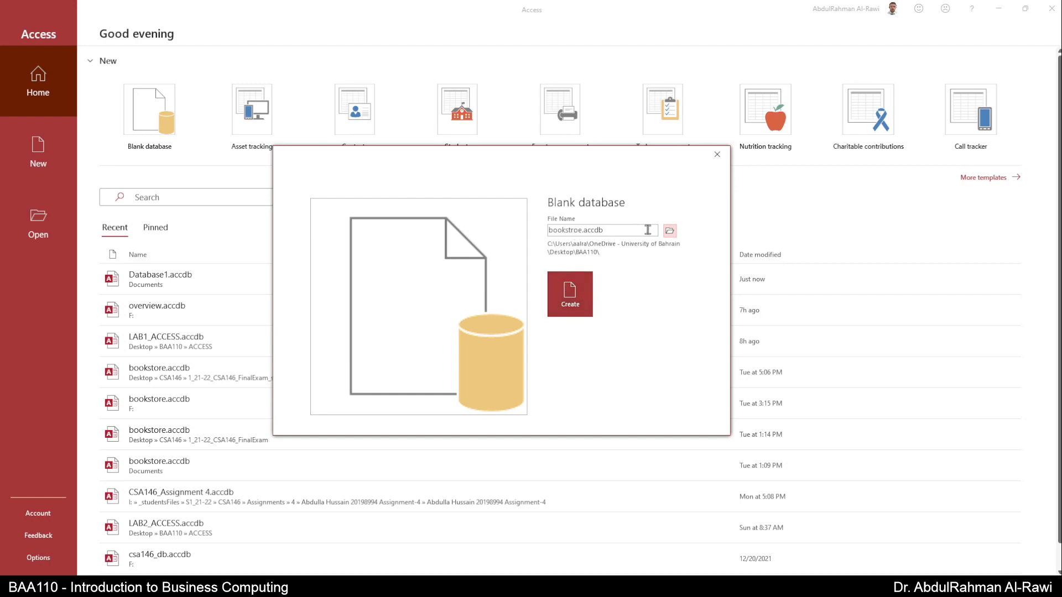
Name the database file bookstore in the Documents folder and create it, replacing the existing file
{"action": "left_click", "coordinate": [669, 232]}
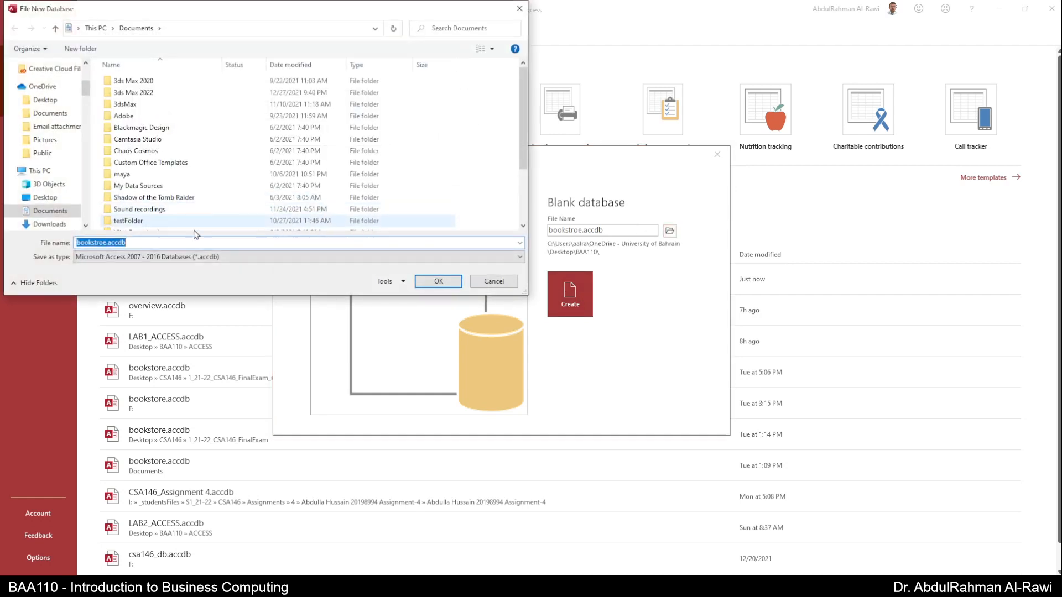
{"action": "left_click", "coordinate": [105, 243]}
{"action": "key", "text": "BackSpace"}
{"action": "key", "text": "BackSpace"}
{"action": "key", "text": "BackSpace"}
{"action": "key", "text": "BackSpace"}
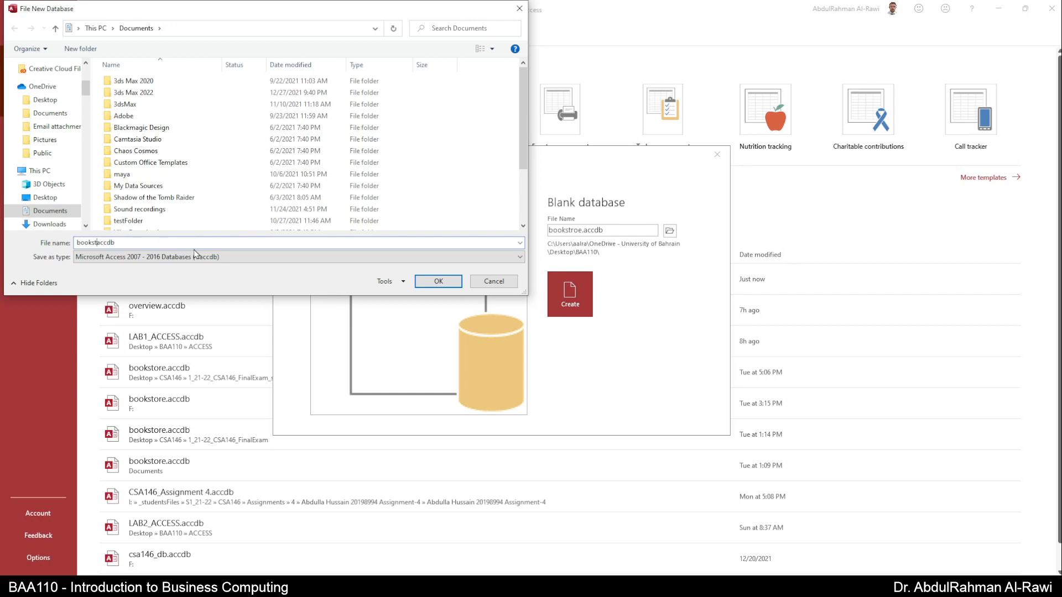
{"action": "type", "text": "ore"}
{"action": "key", "text": "Delete"}
{"action": "key", "text": "Delete"}
{"action": "key", "text": "Delete"}
{"action": "key", "text": "Delete"}
{"action": "key", "text": "Delete"}
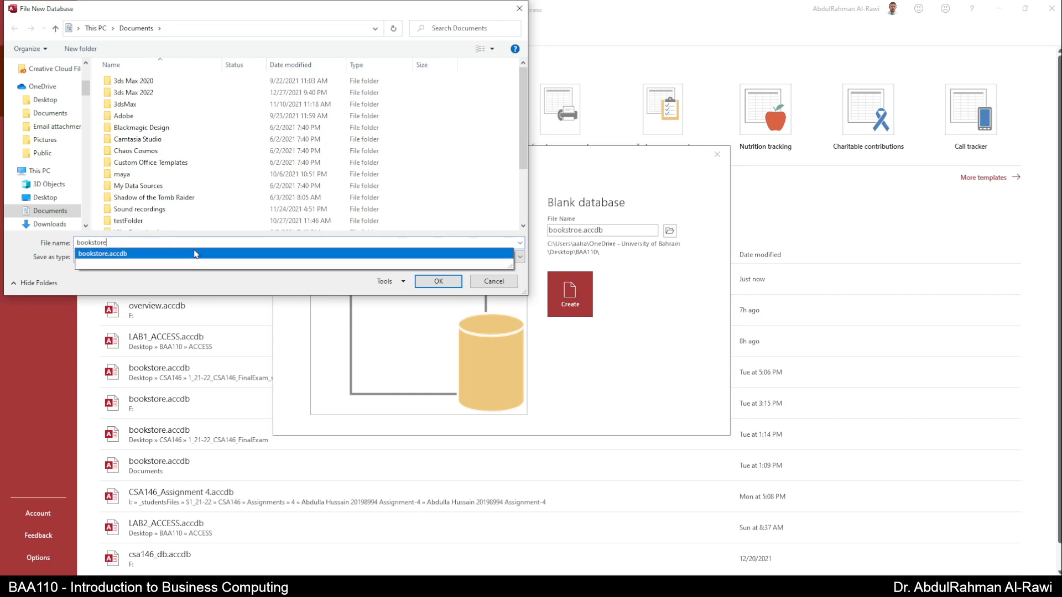
{"action": "key", "text": "Return"}
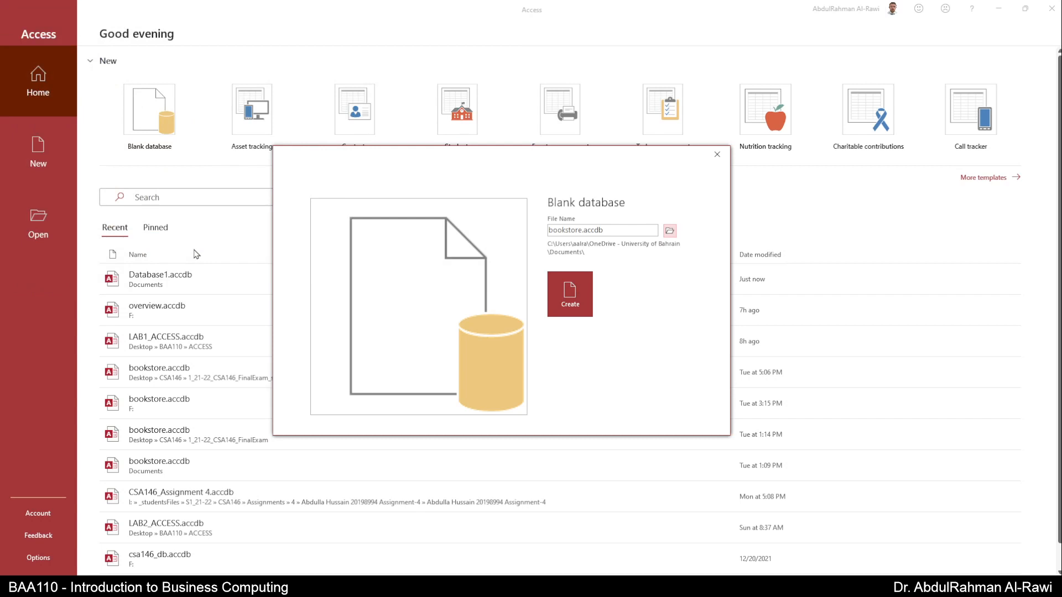
{"action": "left_click", "coordinate": [586, 311]}
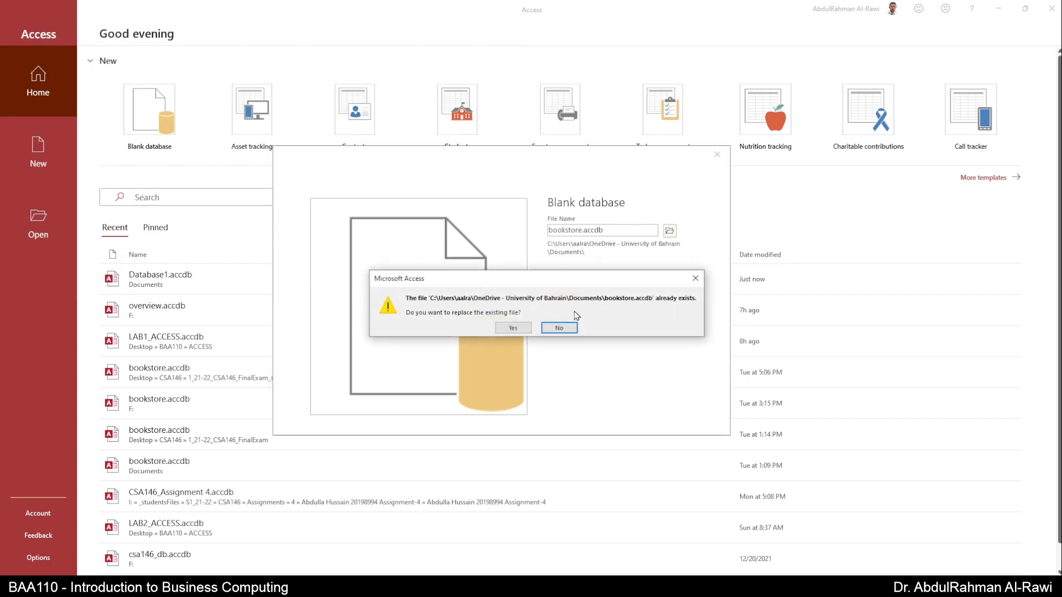
{"action": "left_click", "coordinate": [514, 328]}
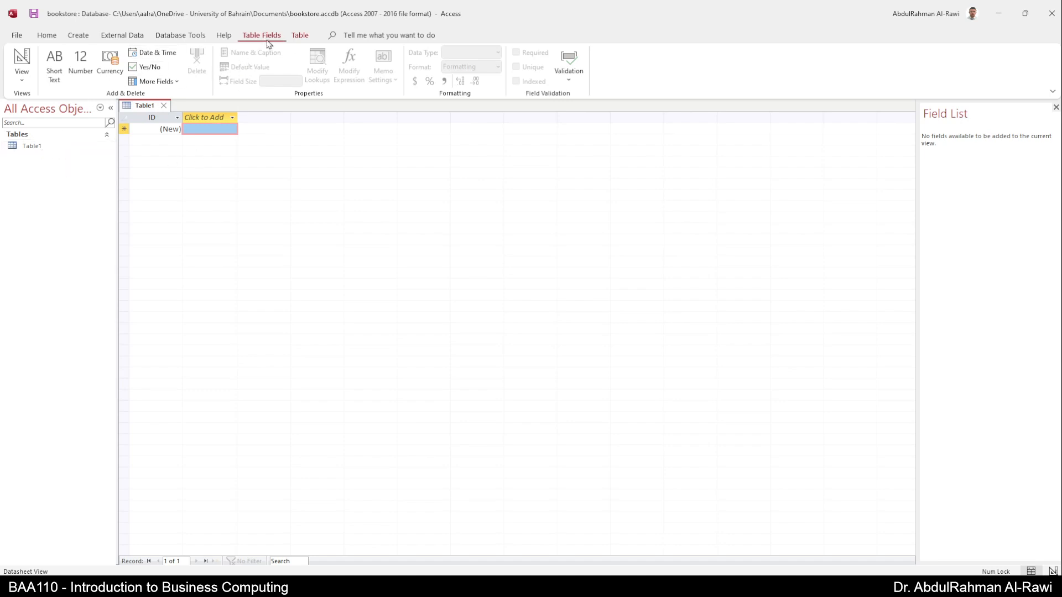
Switch Table1 to Design View, saving the table under the name book
{"action": "left_click", "coordinate": [300, 36]}
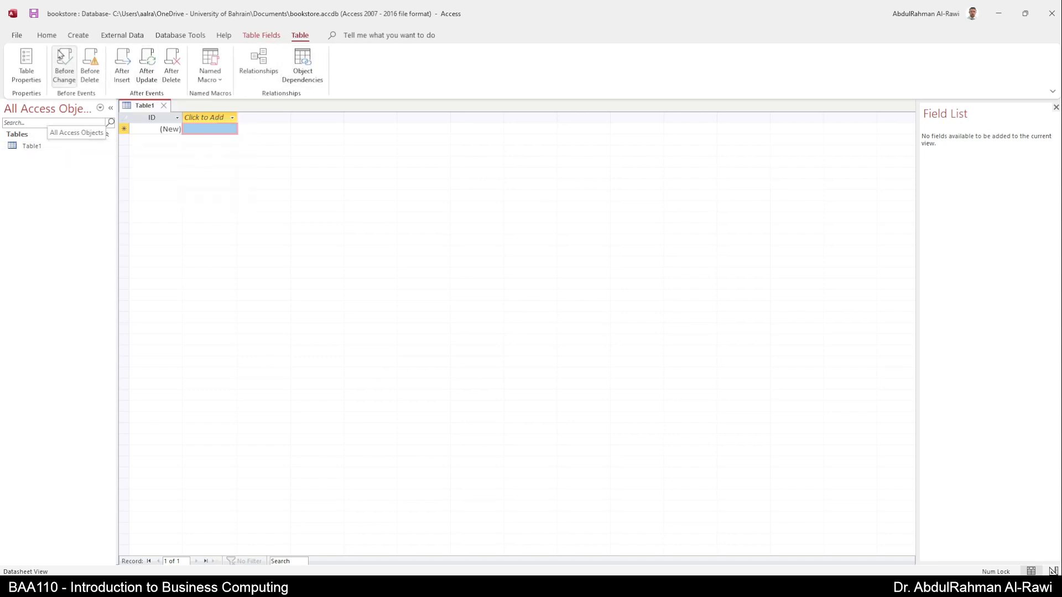
{"action": "left_click", "coordinate": [51, 38]}
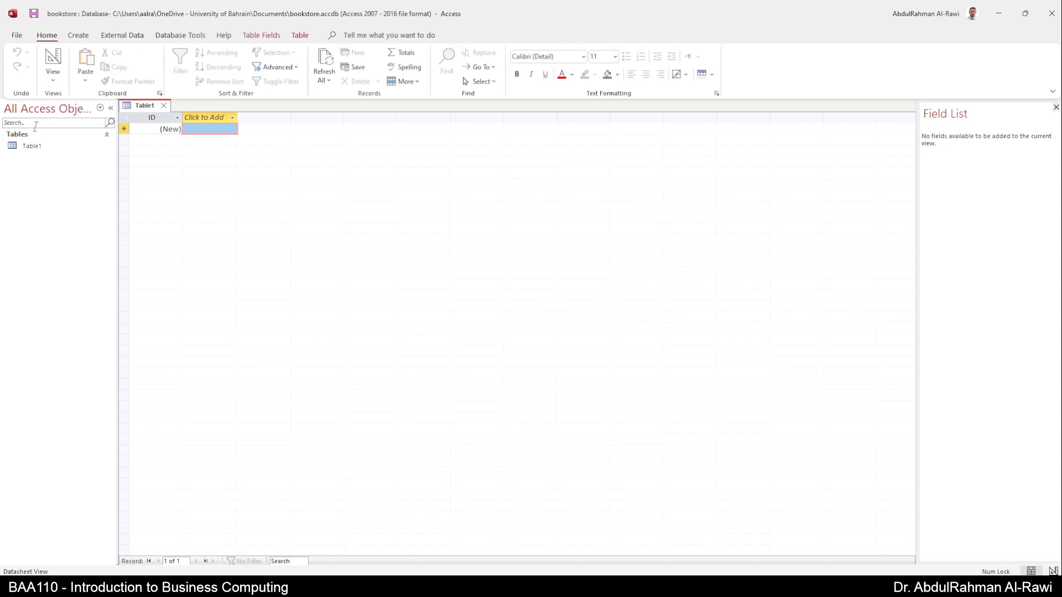
{"action": "left_click", "coordinate": [37, 148]}
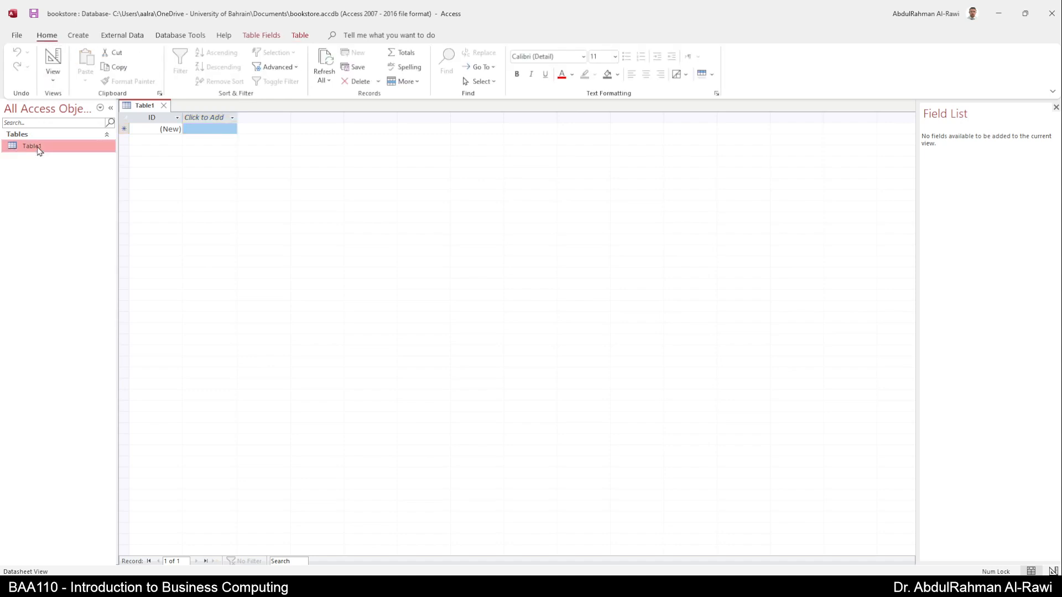
{"action": "right_click", "coordinate": [39, 151]}
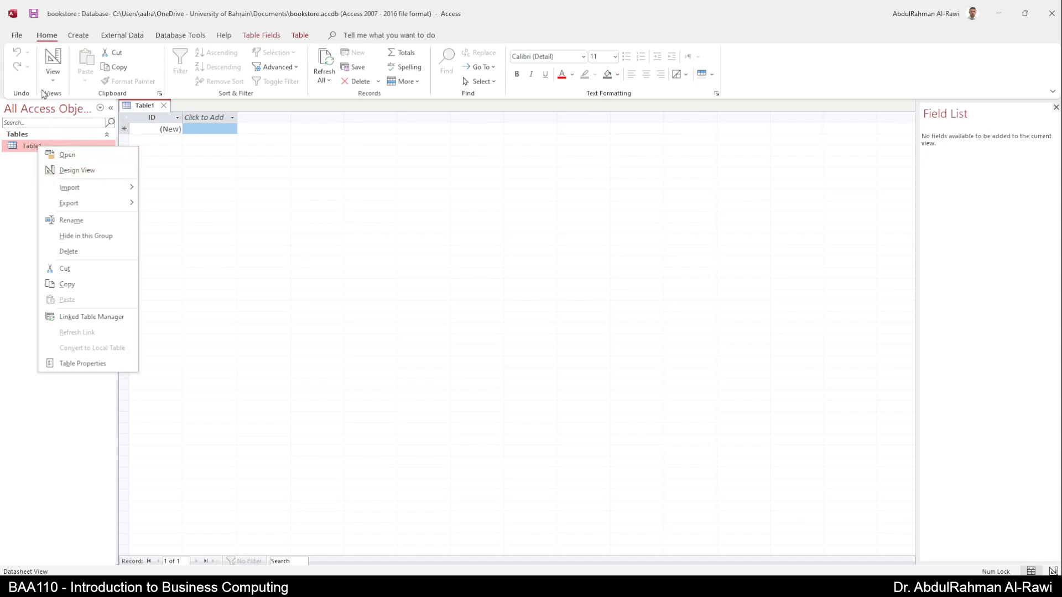
{"action": "left_click", "coordinate": [51, 65]}
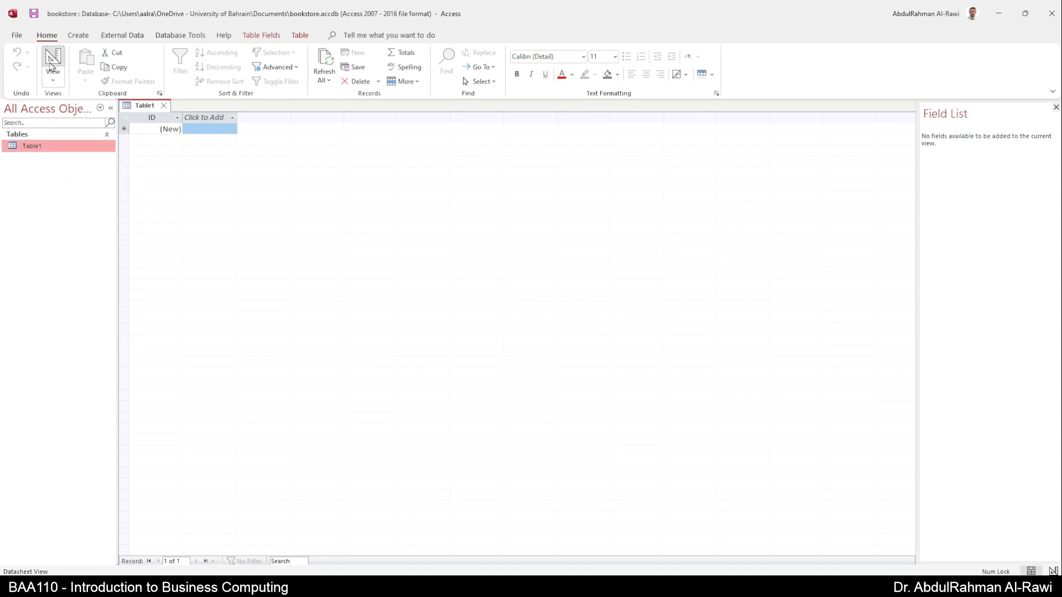
{"action": "left_click", "coordinate": [51, 65]}
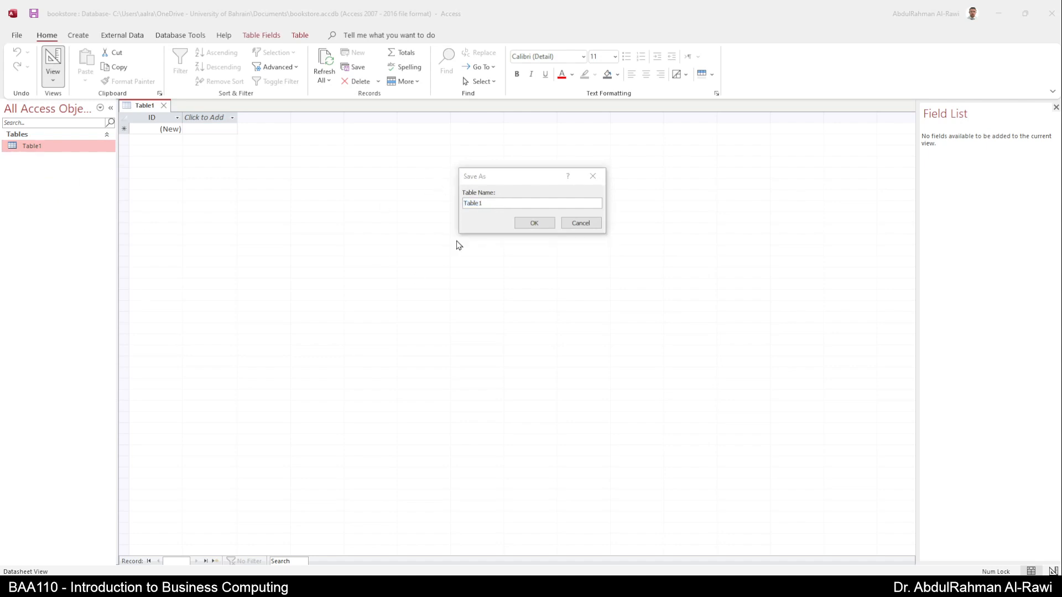
{"action": "left_click", "coordinate": [550, 204]}
{"action": "double_click", "coordinate": [550, 204]}
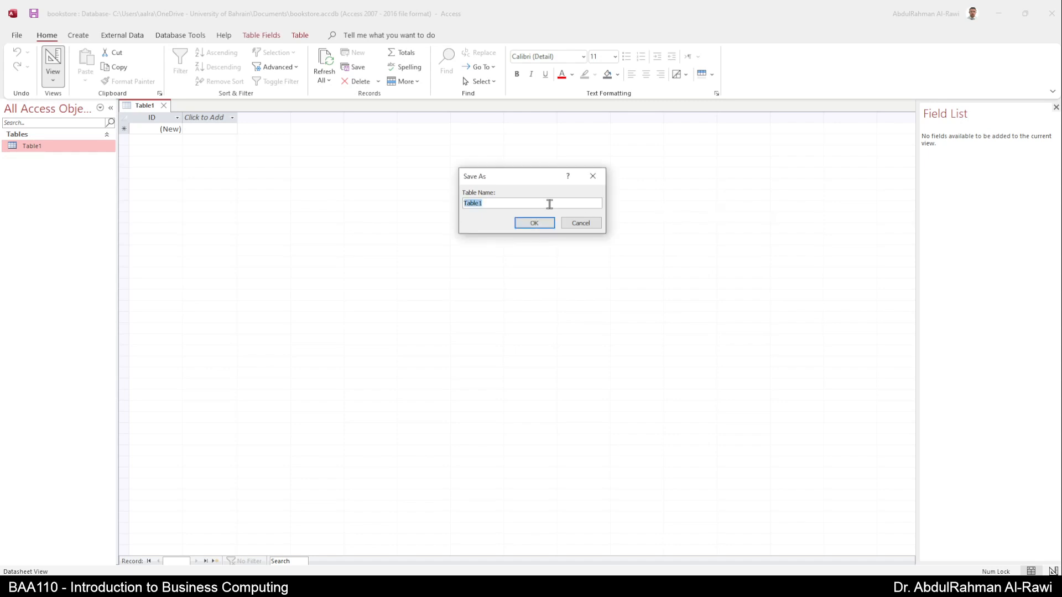
{"action": "type", "text": "book"}
{"action": "key", "text": "Return"}
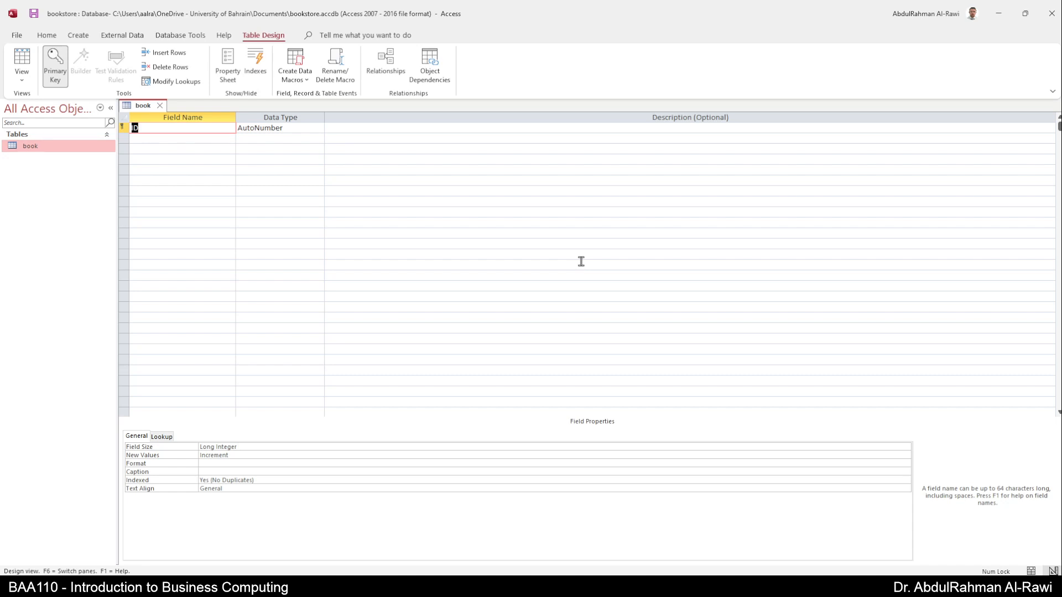
Rename the ID field to ISBN and set its data type to Short Text with a field size of 20
{"action": "type", "text": "ISBN"}
{"action": "key", "text": "Tab"}
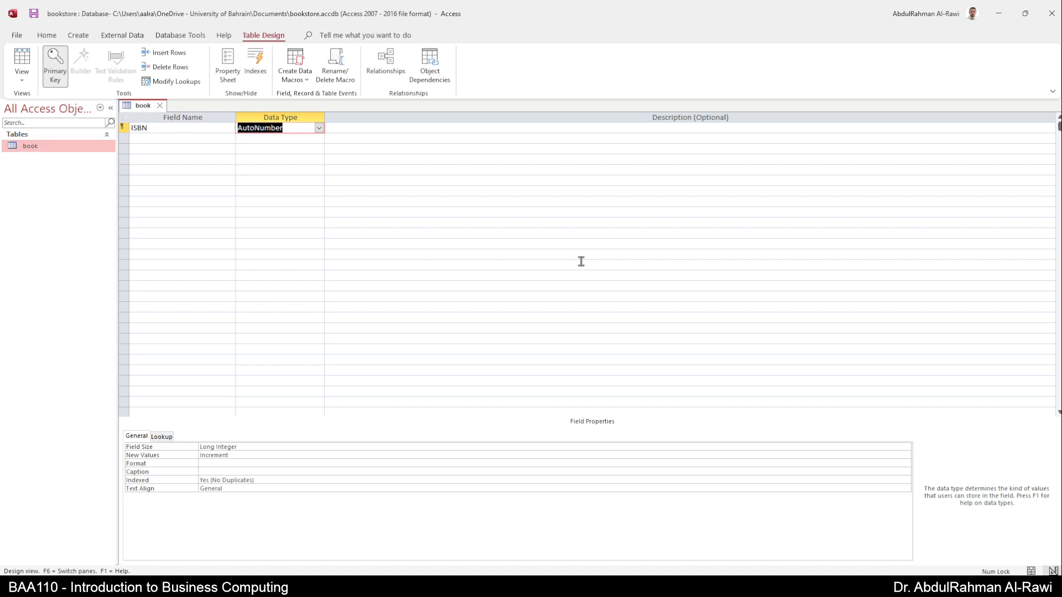
{"action": "left_click", "coordinate": [319, 128]}
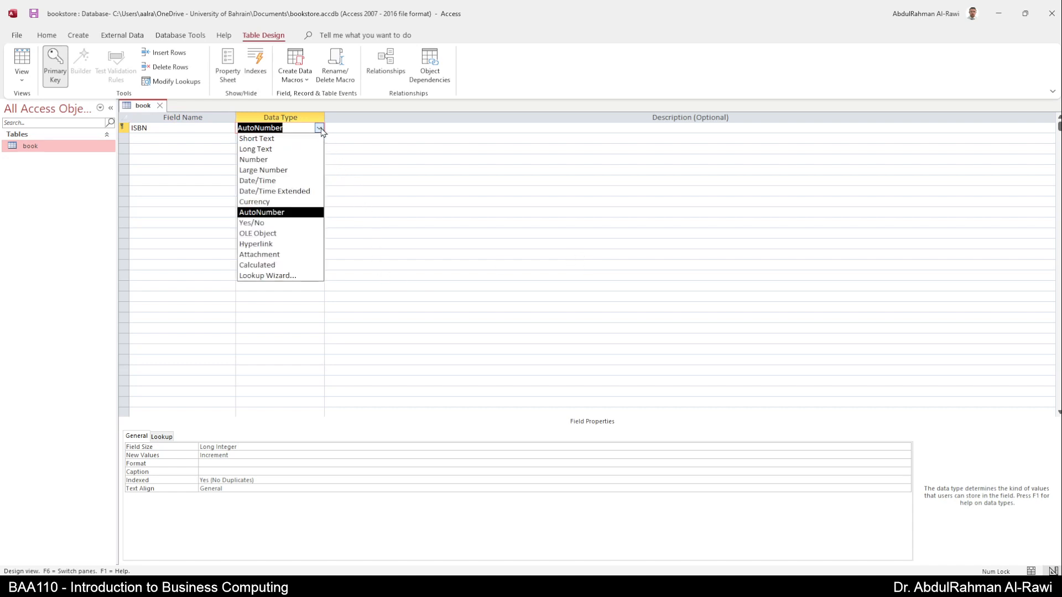
{"action": "left_click", "coordinate": [257, 139]}
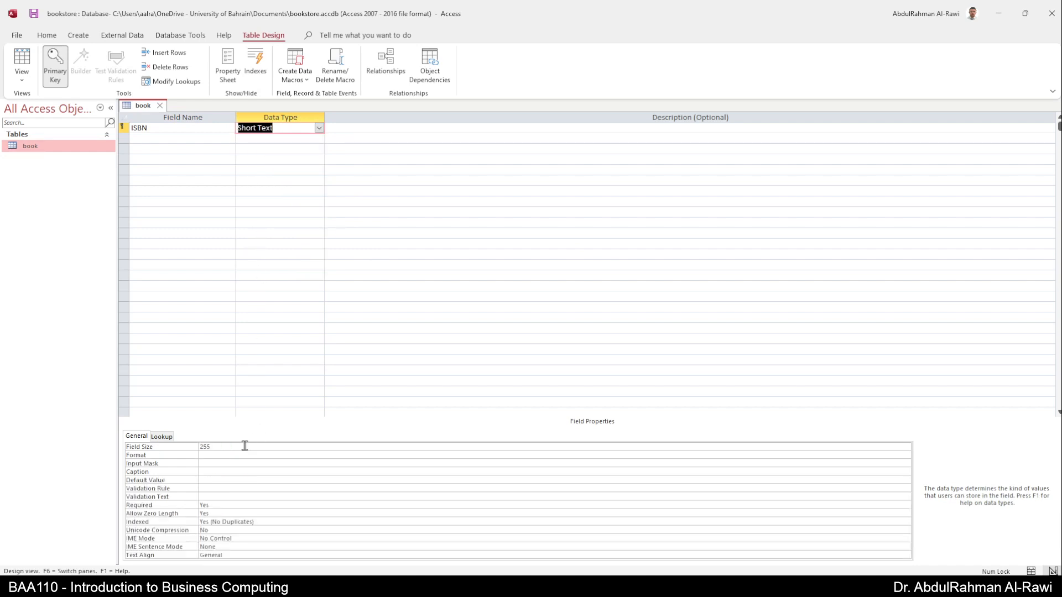
{"action": "left_click", "coordinate": [245, 446]}
{"action": "type", "text": "20"}
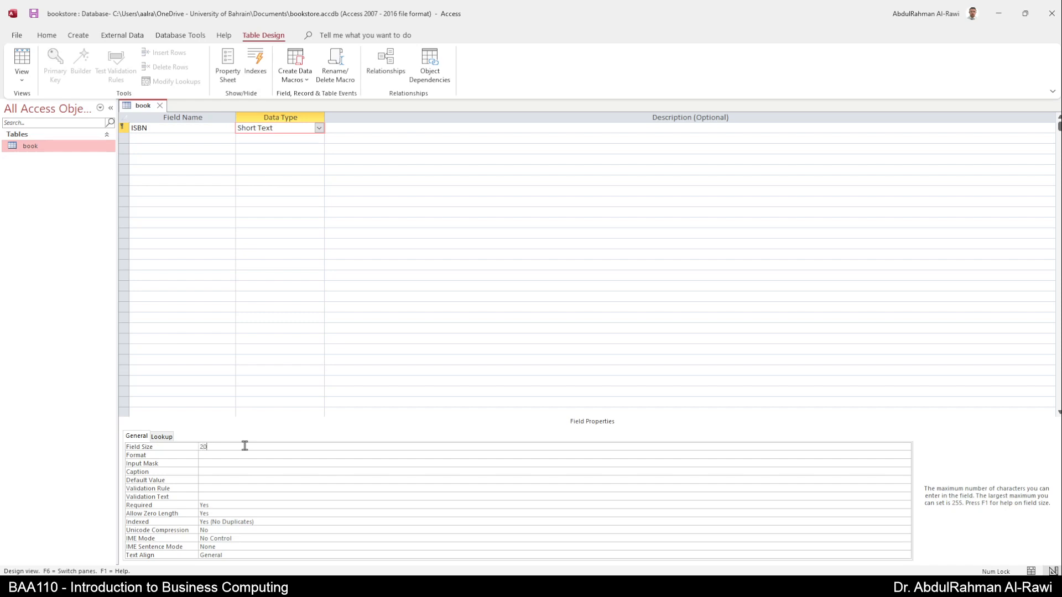
{"action": "left_click", "coordinate": [350, 130]}
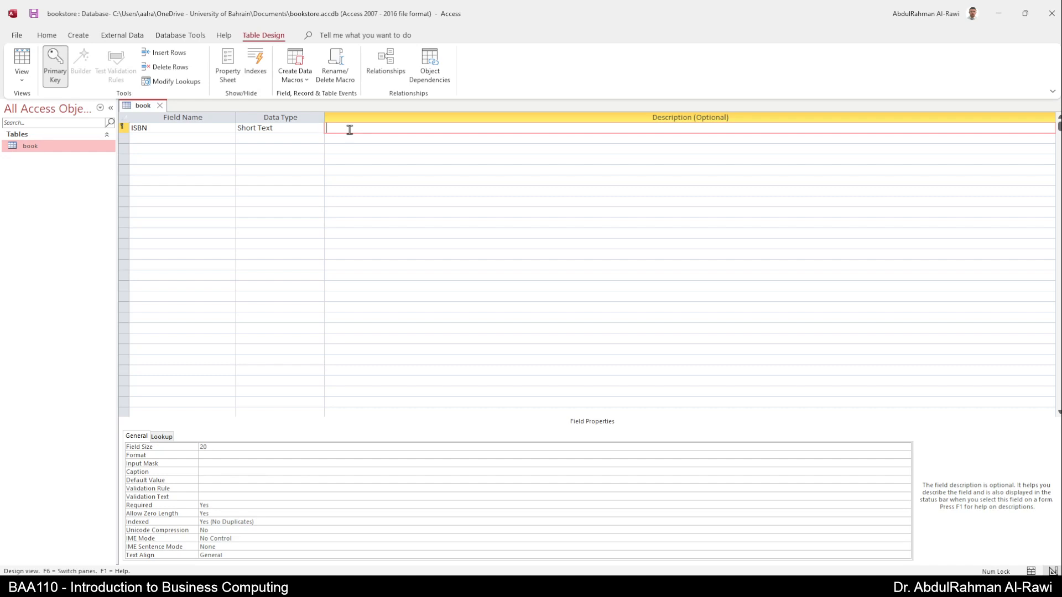
Set the ISBN field's caption to ISBN-10
{"action": "left_click", "coordinate": [156, 131]}
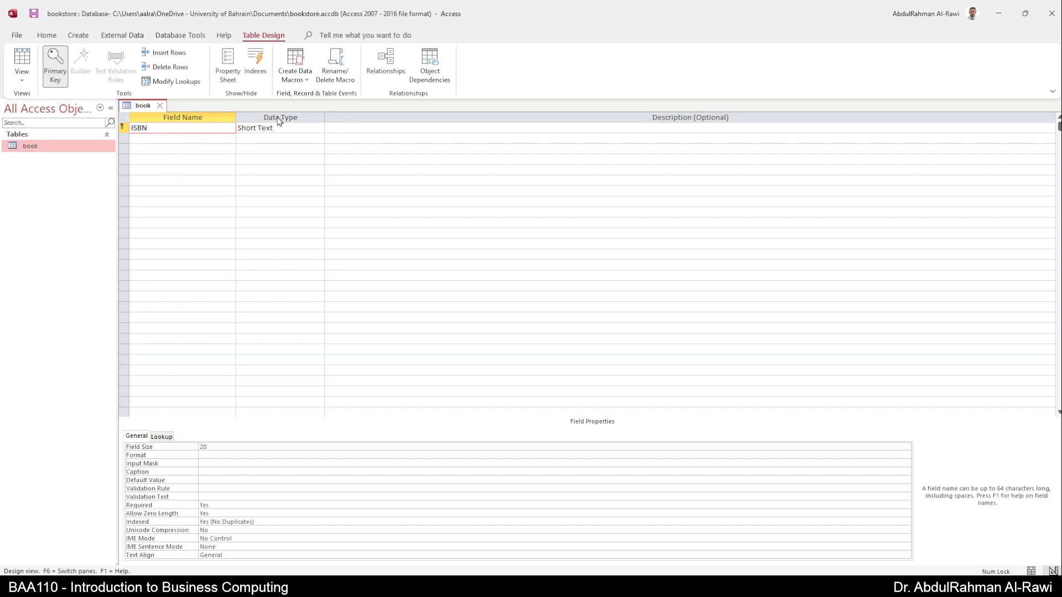
{"action": "left_click", "coordinate": [298, 124]}
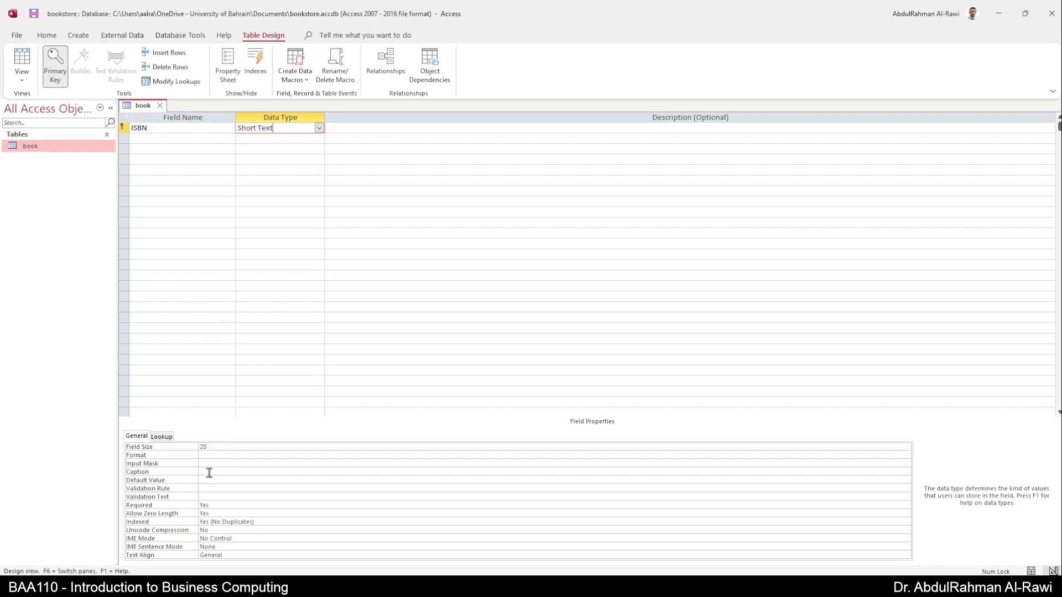
{"action": "left_click", "coordinate": [209, 473]}
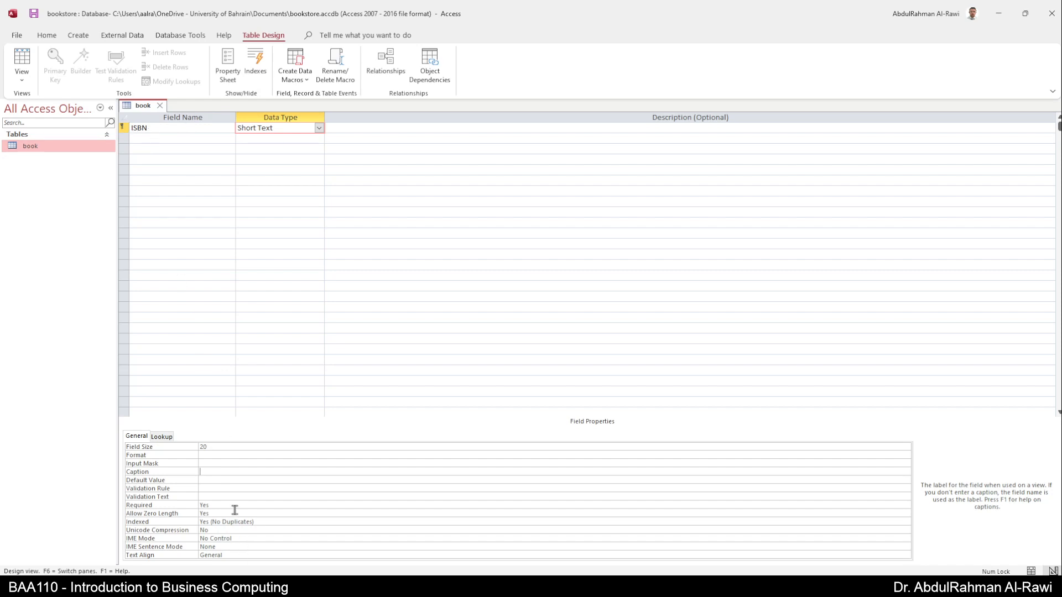
{"action": "type", "text": "ISBN-10"}
{"action": "key", "text": "Return"}
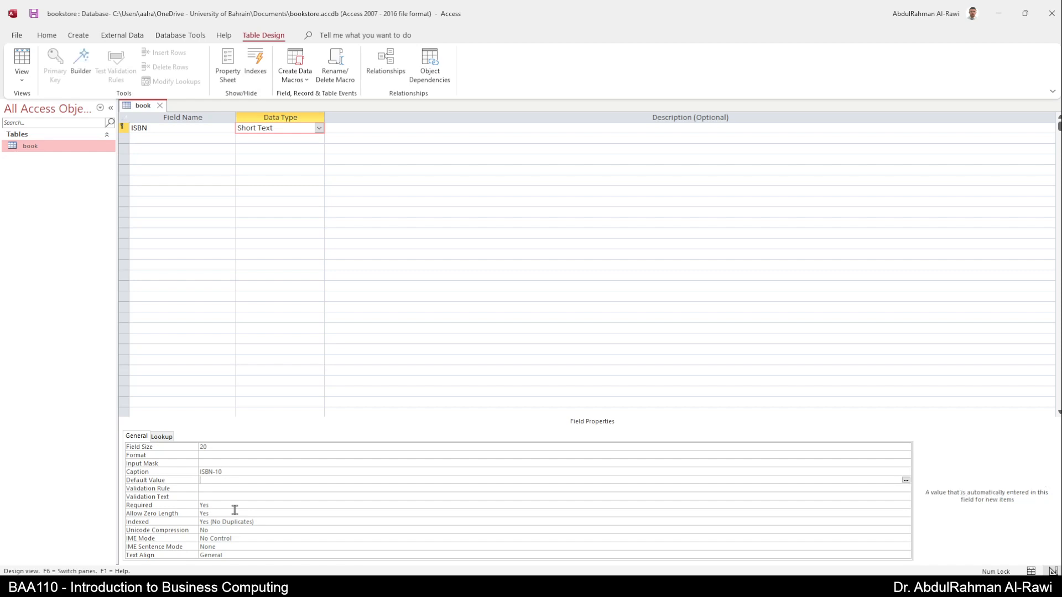
{"action": "left_click", "coordinate": [235, 510]}
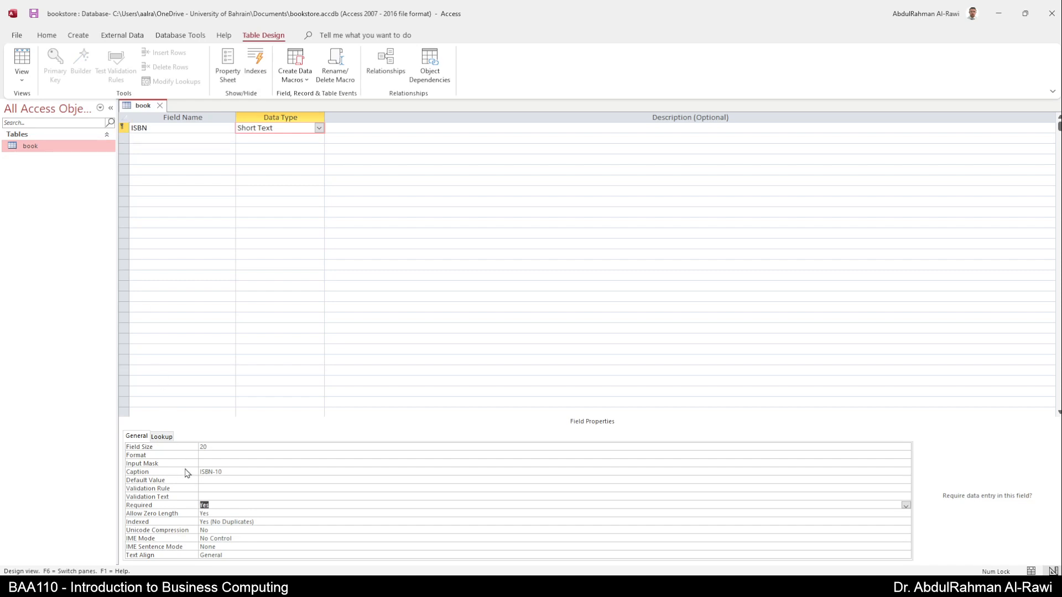
Add a Short Text field named Title below ISBN with a field size of 50
{"action": "left_click", "coordinate": [157, 138]}
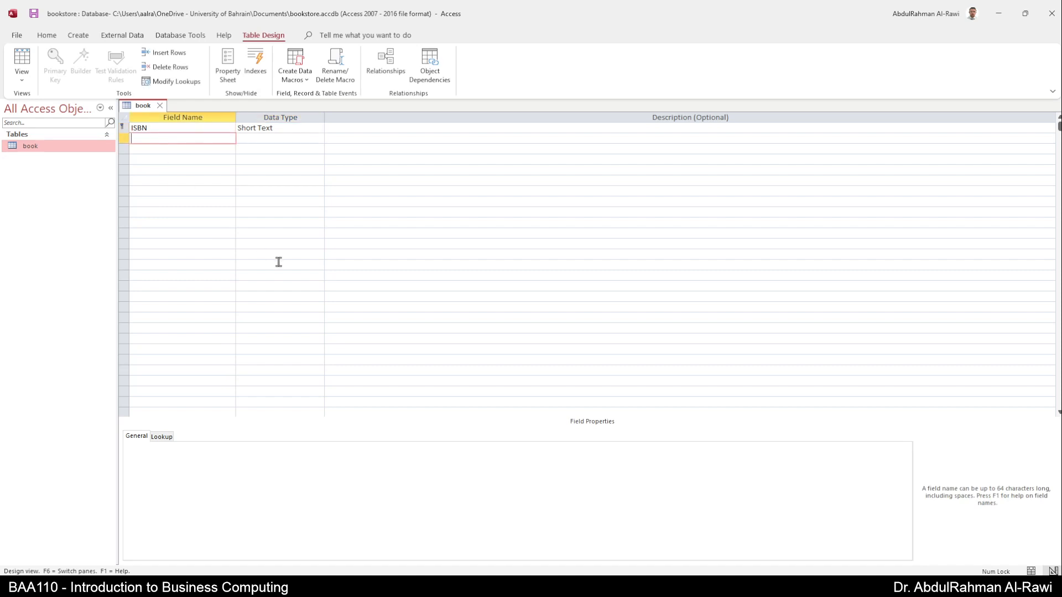
{"action": "type", "text": "title"}
{"action": "key", "text": "BackSpace"}
{"action": "key", "text": "BackSpace"}
{"action": "key", "text": "BackSpace"}
{"action": "key", "text": "BackSpace"}
{"action": "key", "text": "BackSpace"}
{"action": "type", "text": "Title"}
{"action": "key", "text": "Tab"}
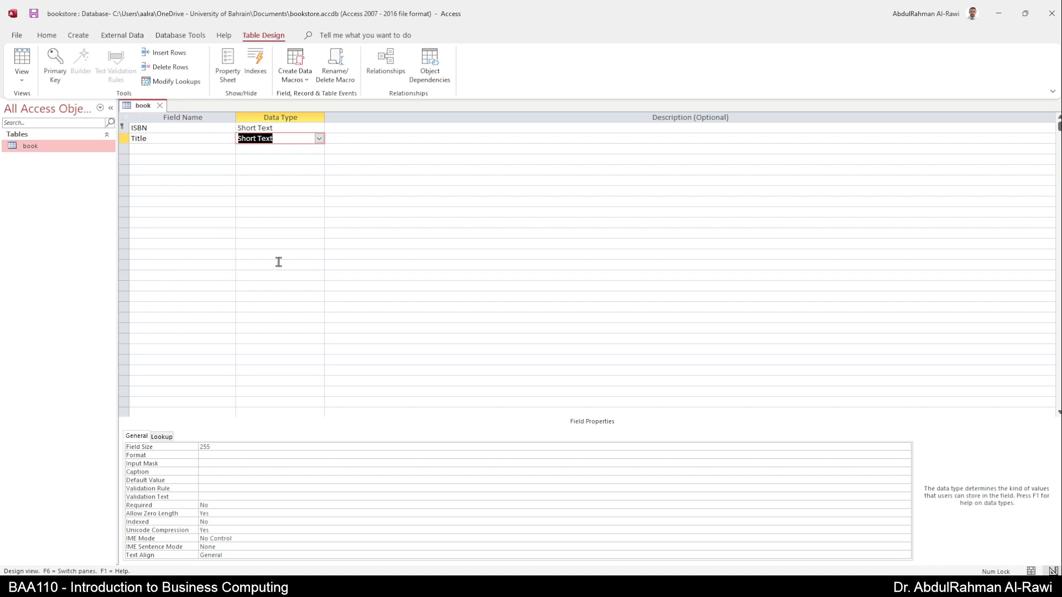
{"action": "left_click", "coordinate": [231, 449]}
{"action": "type", "text": "50"}
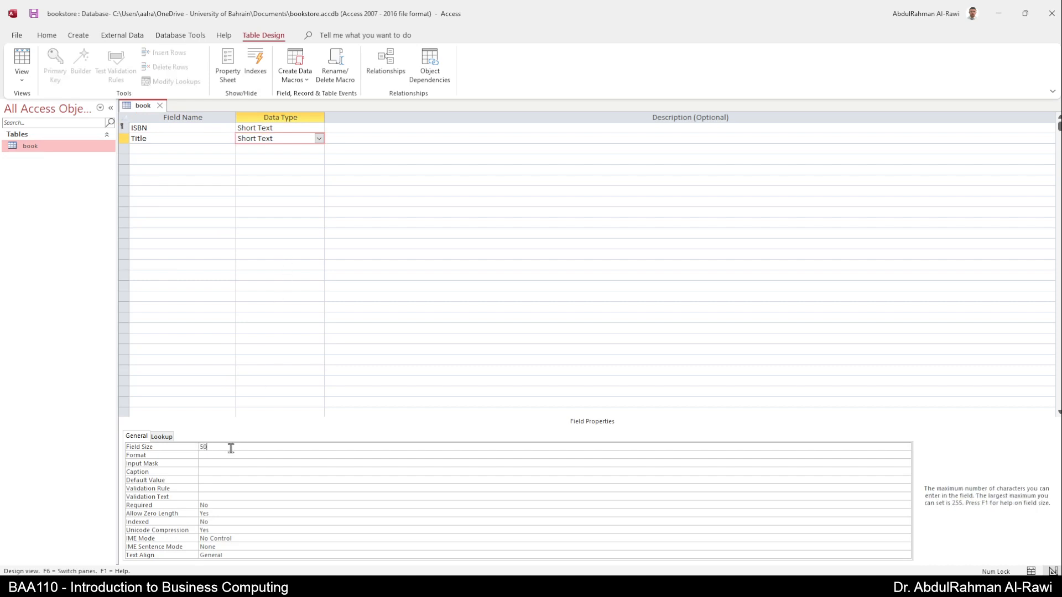
{"action": "key", "text": "Return"}
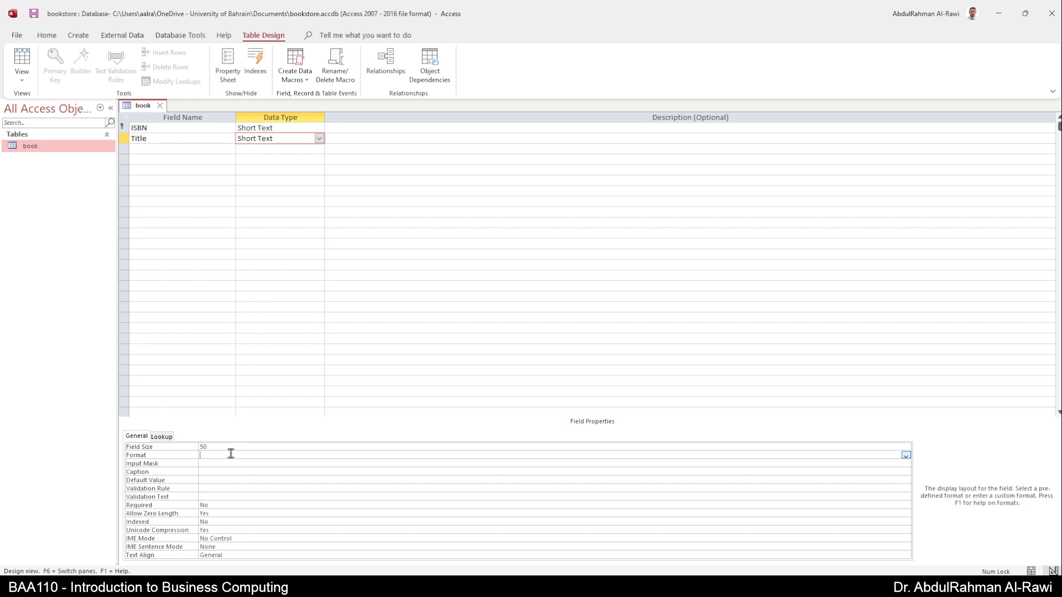
Set the Title field's caption to Book Title and its Required property to Yes
{"action": "key", "text": "Down"}
{"action": "key", "text": "Down"}
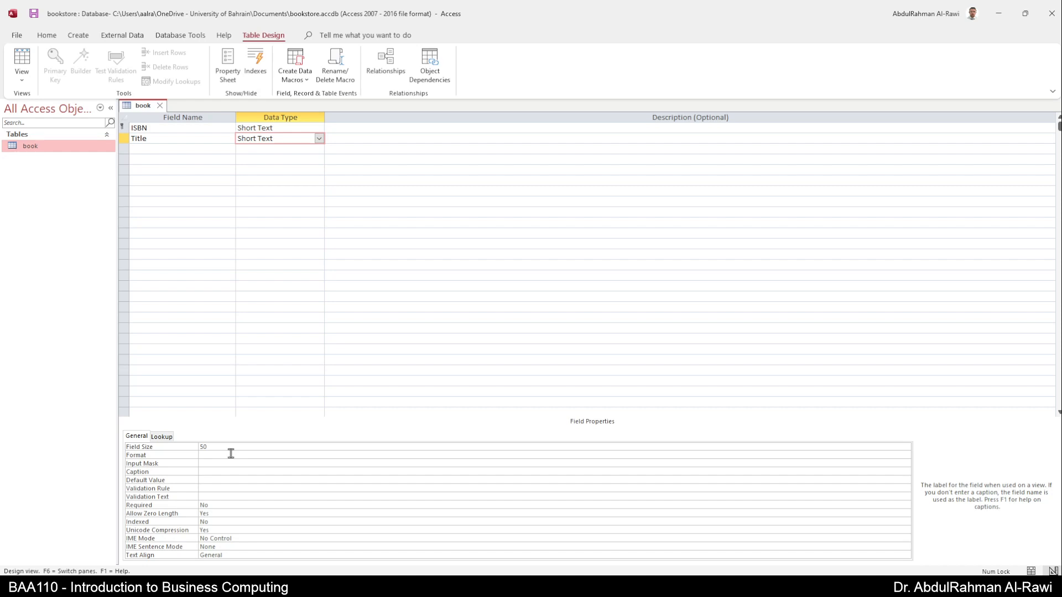
{"action": "type", "text": "Book title"}
{"action": "left_click", "coordinate": [216, 506]}
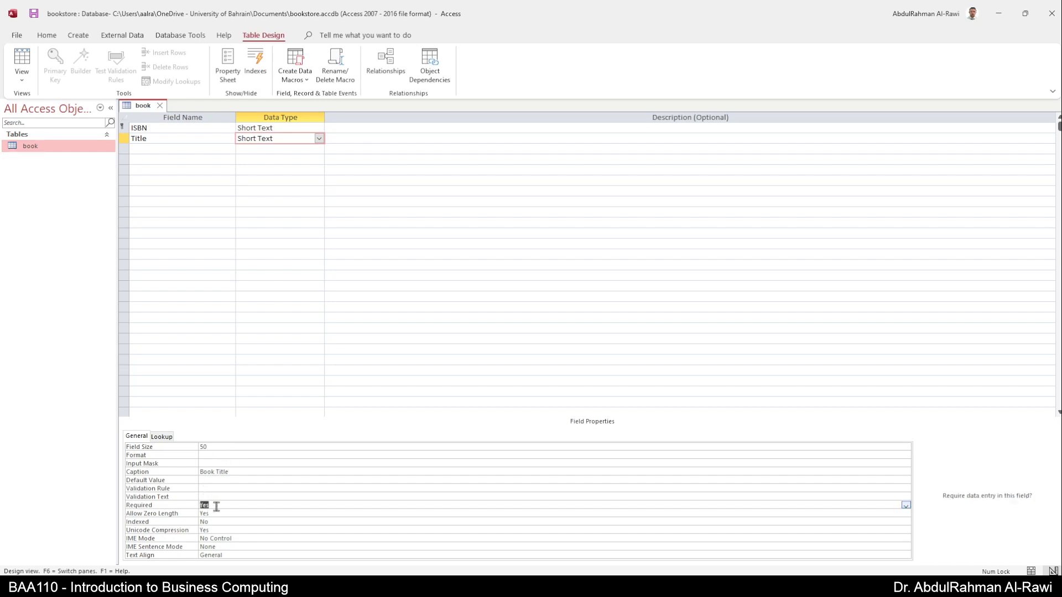
Rename the Title field to lowercase title and move on to the empty row below it
{"action": "left_click", "coordinate": [166, 141]}
{"action": "type", "text": "title"}
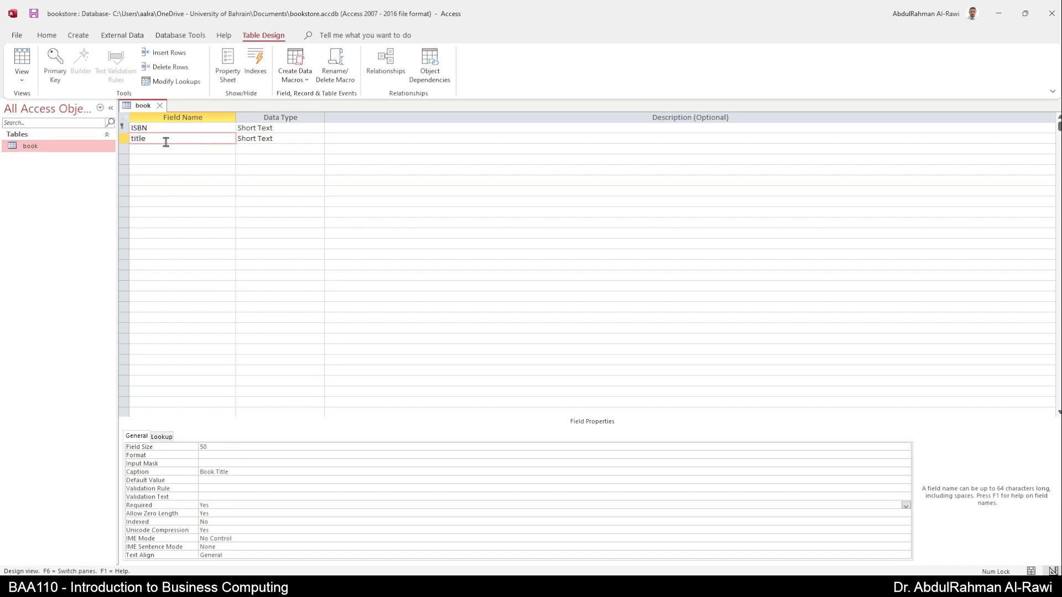
{"action": "key", "text": "Tab"}
{"action": "key", "text": "Tab"}
{"action": "key", "text": "Tab"}
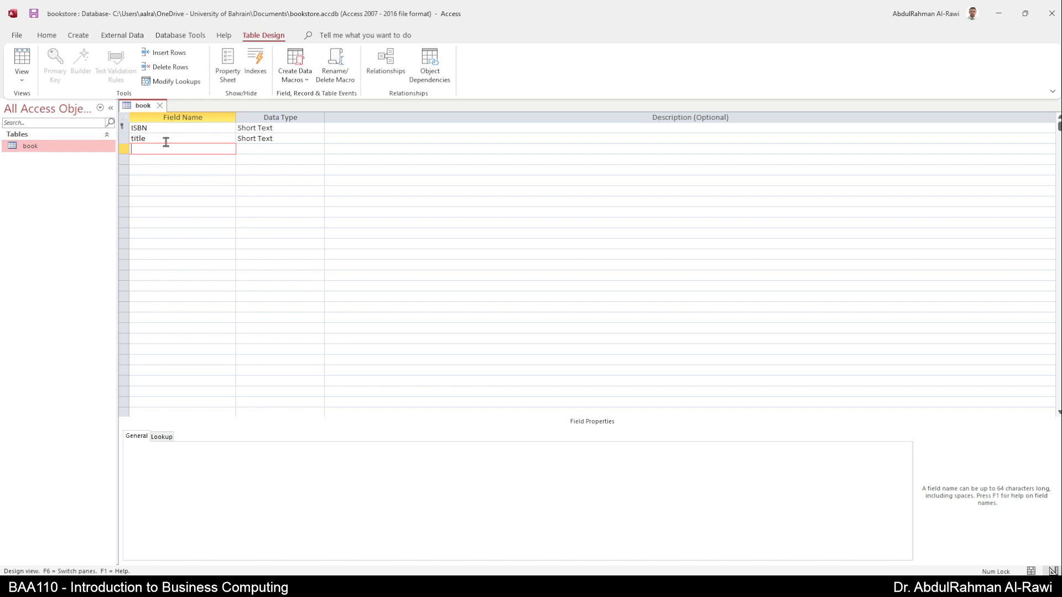
Add a Number field named edition below title and set its field size to Integer
{"action": "type", "text": "edition"}
{"action": "key", "text": "Tab"}
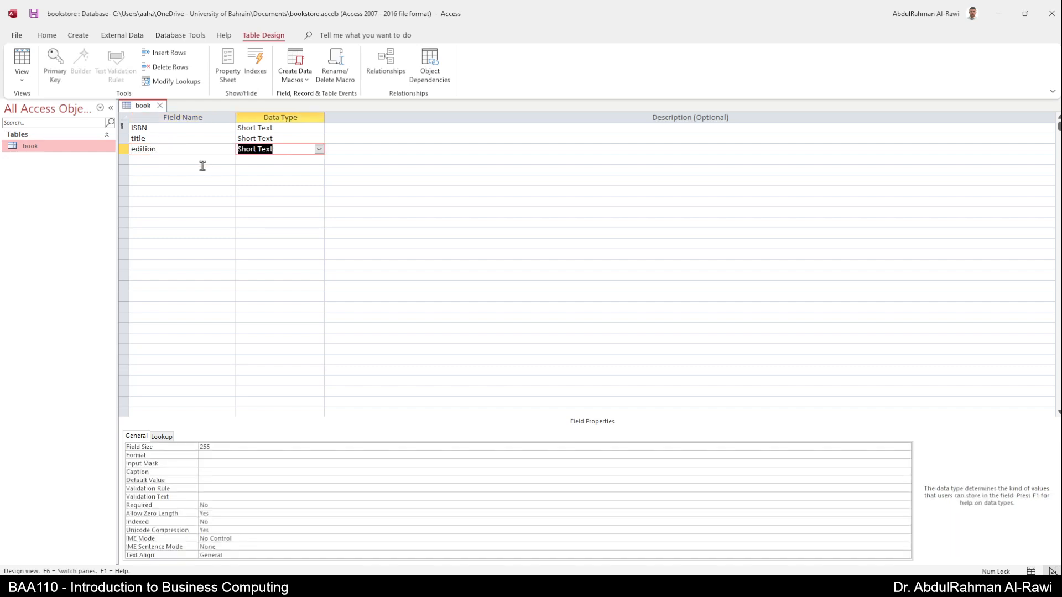
{"action": "left_click", "coordinate": [319, 148]}
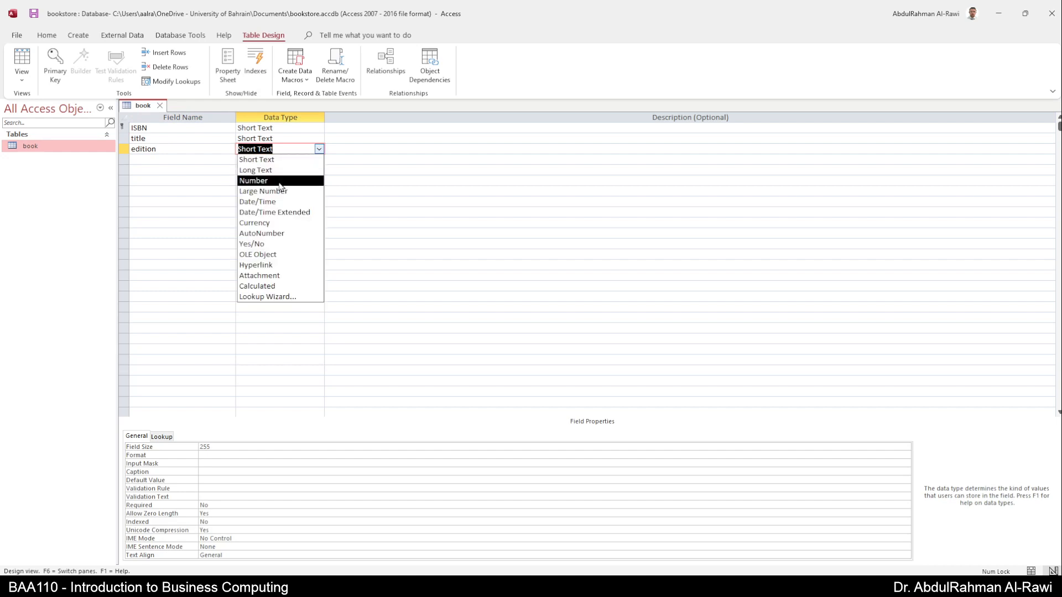
{"action": "left_click", "coordinate": [279, 182]}
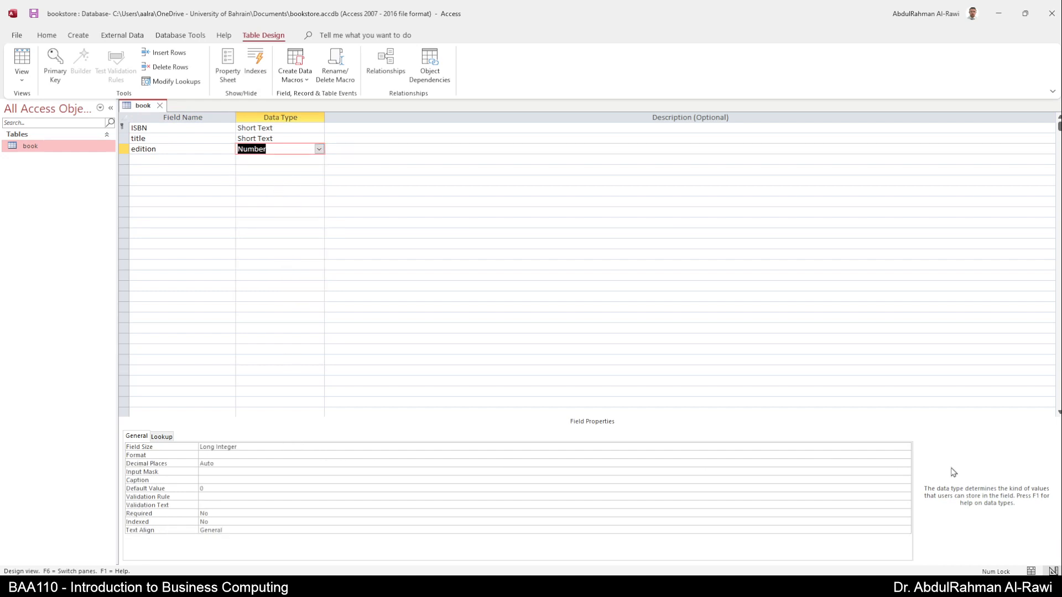
{"action": "left_click", "coordinate": [905, 446]}
{"action": "left_click", "coordinate": [906, 447]}
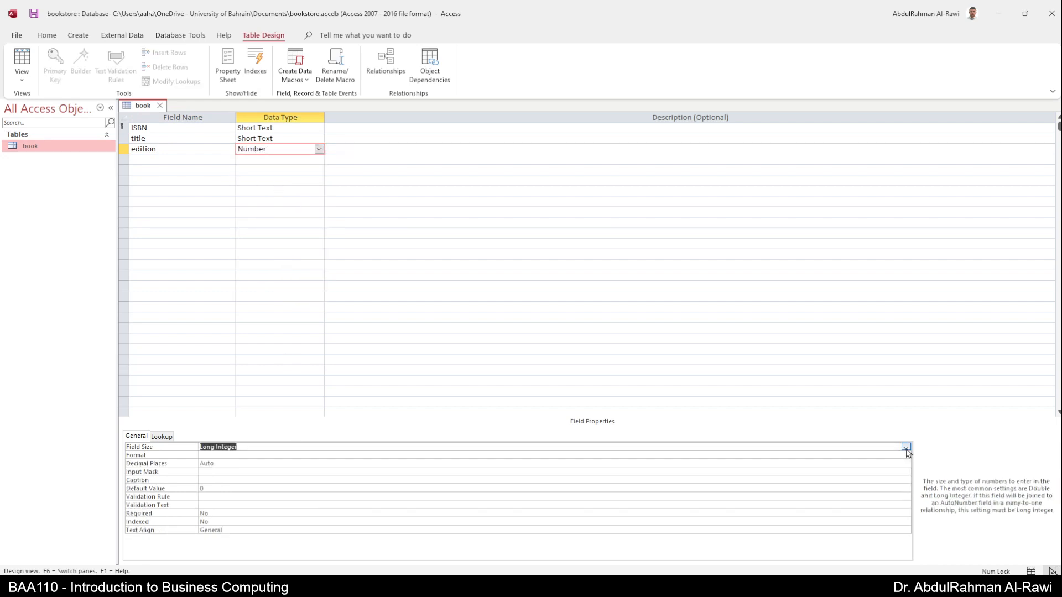
{"action": "left_click", "coordinate": [906, 448]}
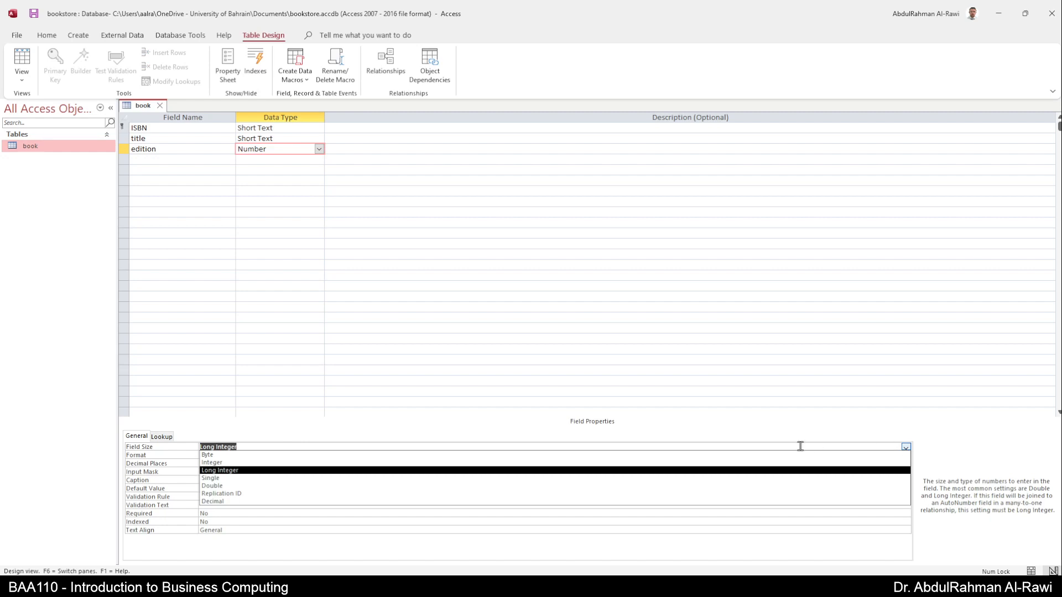
{"action": "left_click", "coordinate": [686, 464]}
Add a field named year below edition, accepting the reserved-word name
{"action": "left_click", "coordinate": [167, 161]}
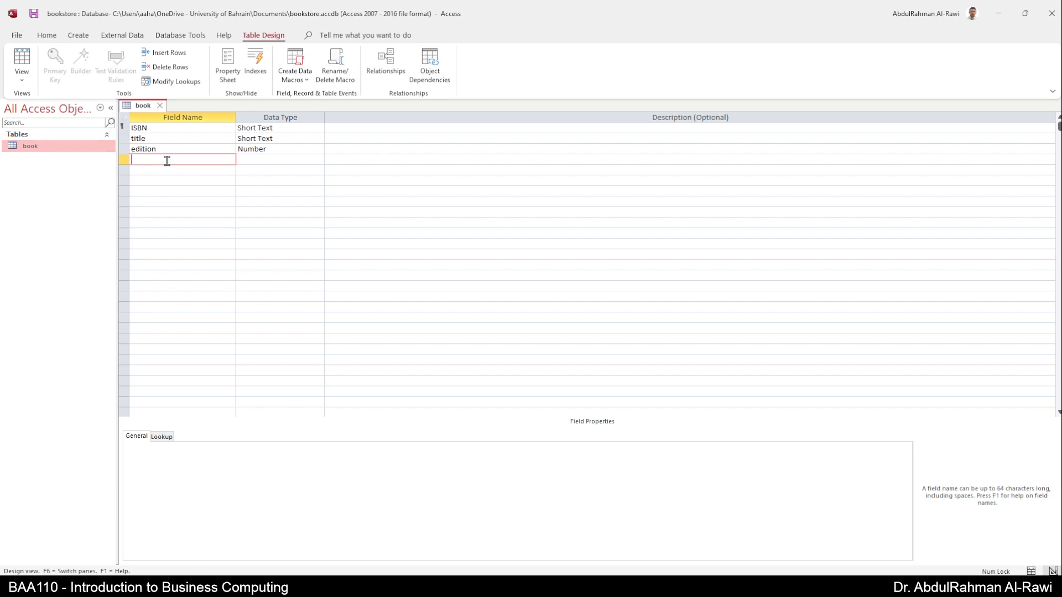
{"action": "type", "text": "year"}
{"action": "key", "text": "Tab"}
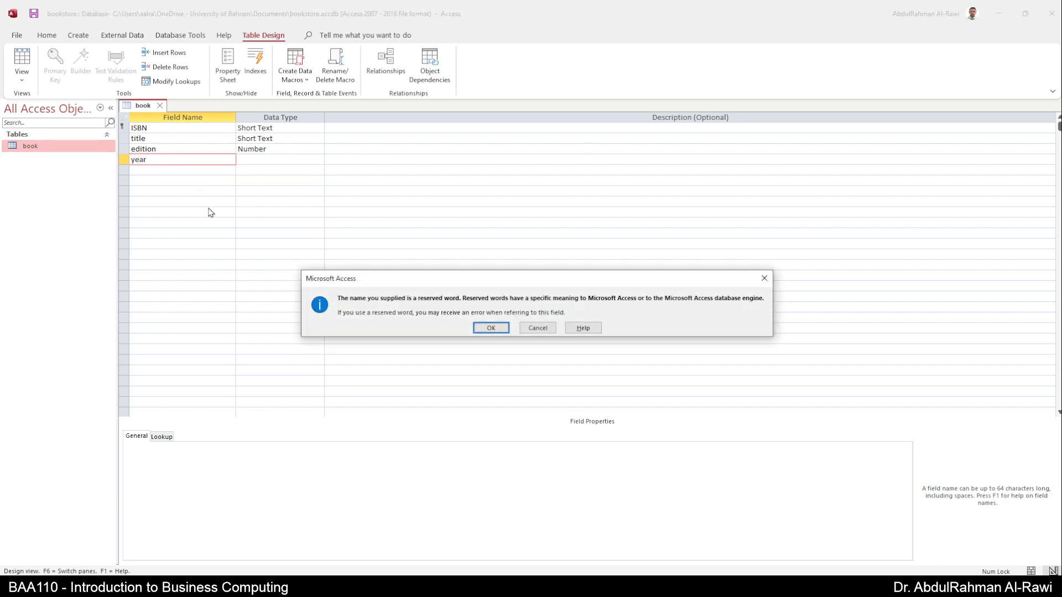
{"action": "left_click", "coordinate": [490, 327]}
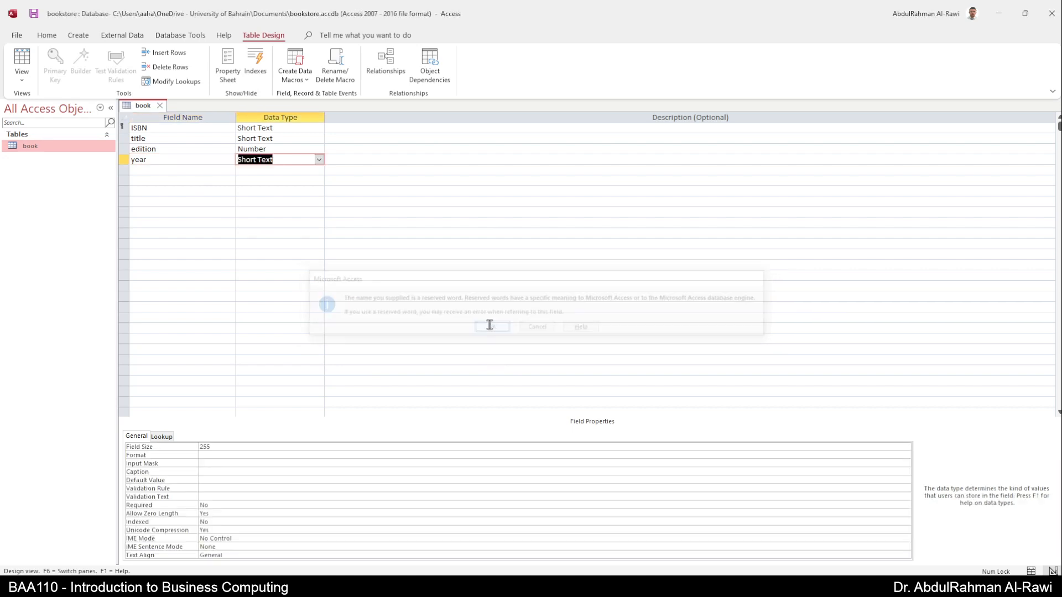
Rename the year field to book_Year and set its caption to Year
{"action": "double_click", "coordinate": [180, 157]}
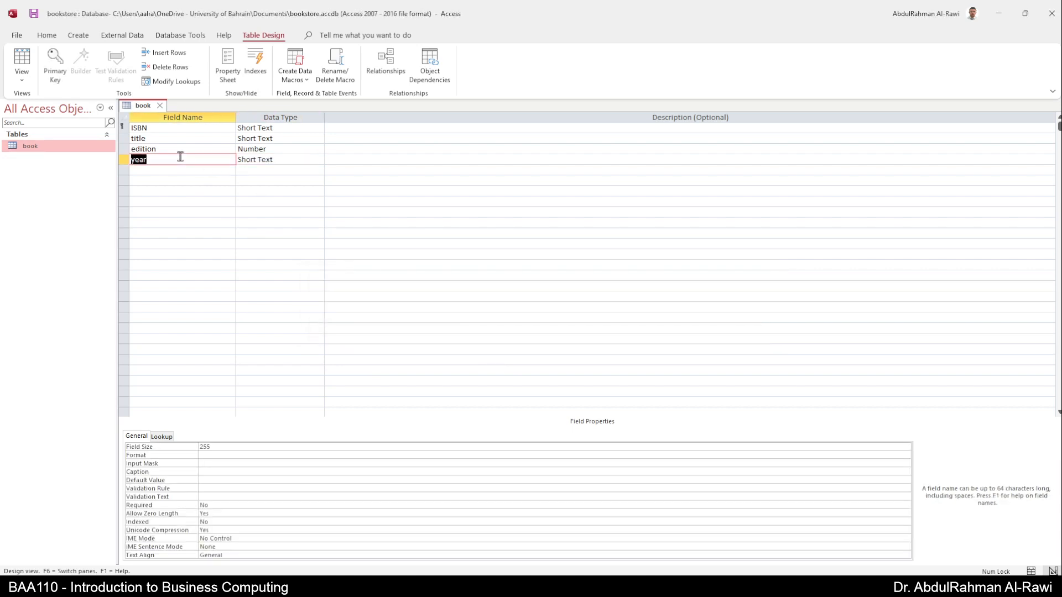
{"action": "type", "text": "book_Year"}
{"action": "key", "text": "Tab"}
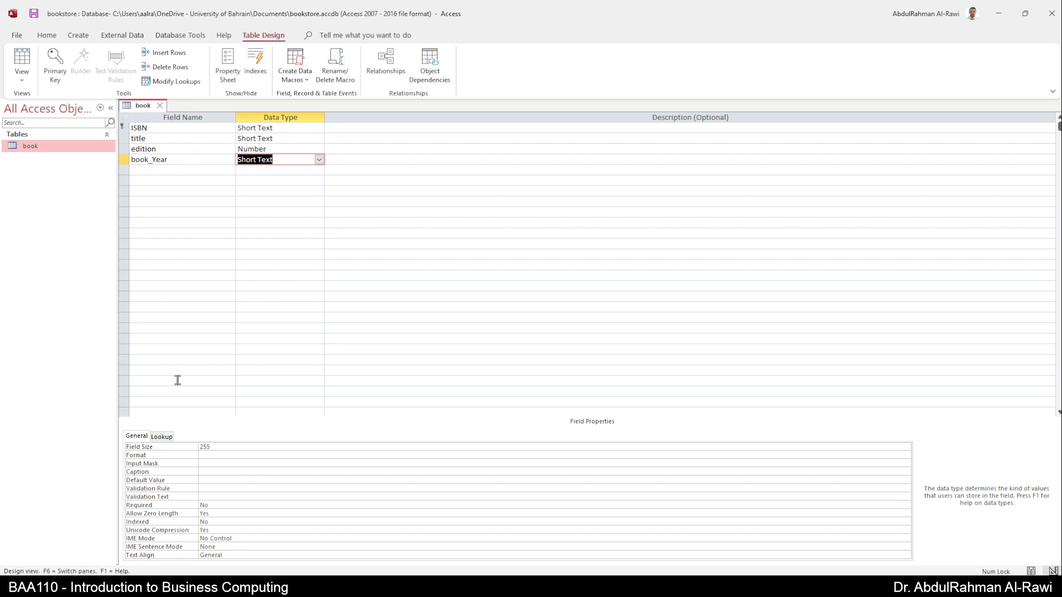
{"action": "left_click", "coordinate": [221, 469]}
{"action": "type", "text": "Year"}
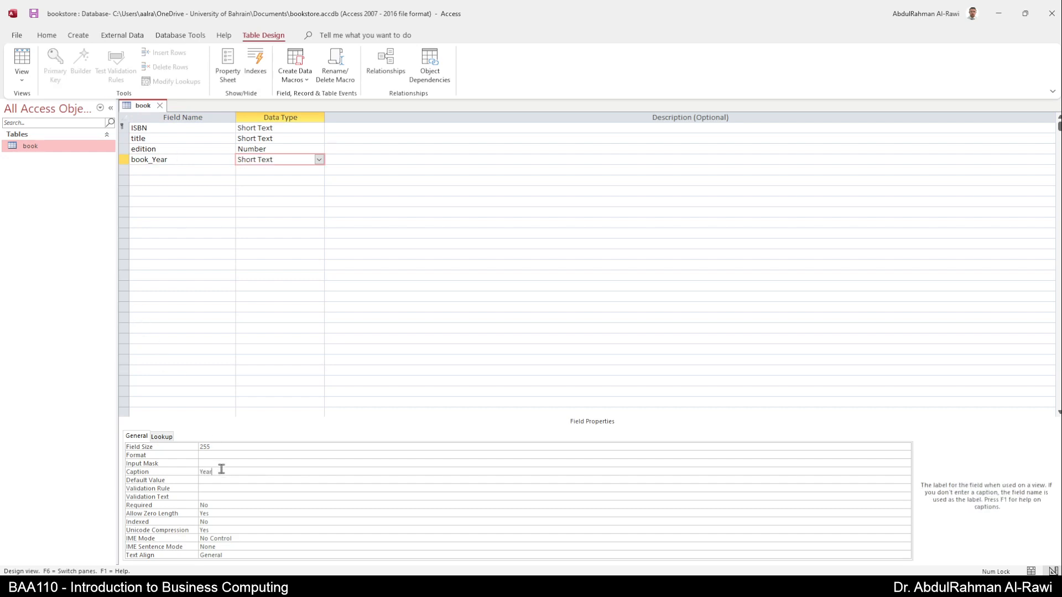
{"action": "key", "text": "Return"}
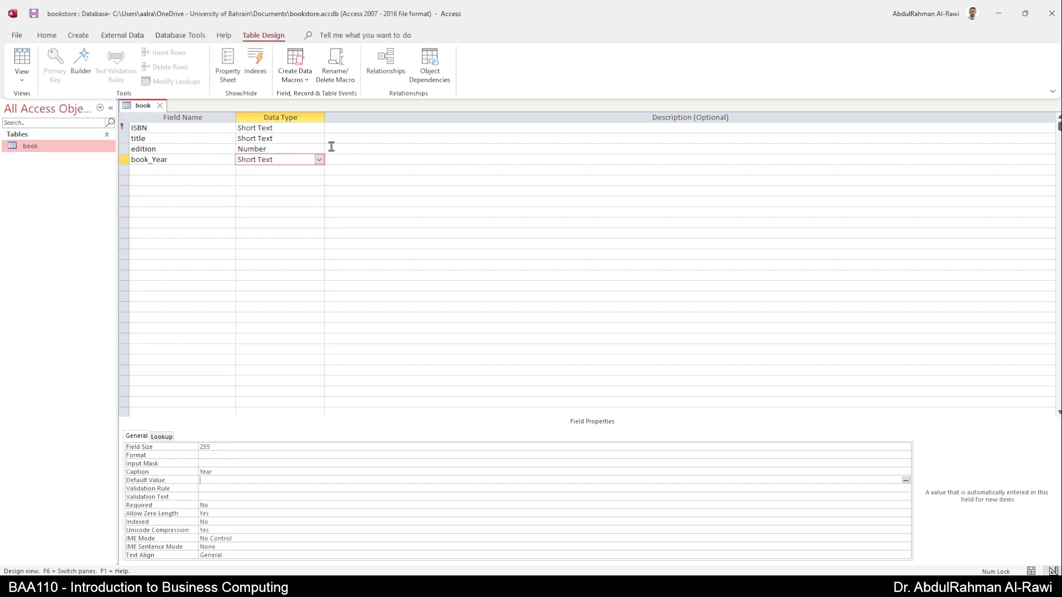
Change the book_Year field's data type to Date/Time and its format to Short Date
{"action": "left_click", "coordinate": [320, 160]}
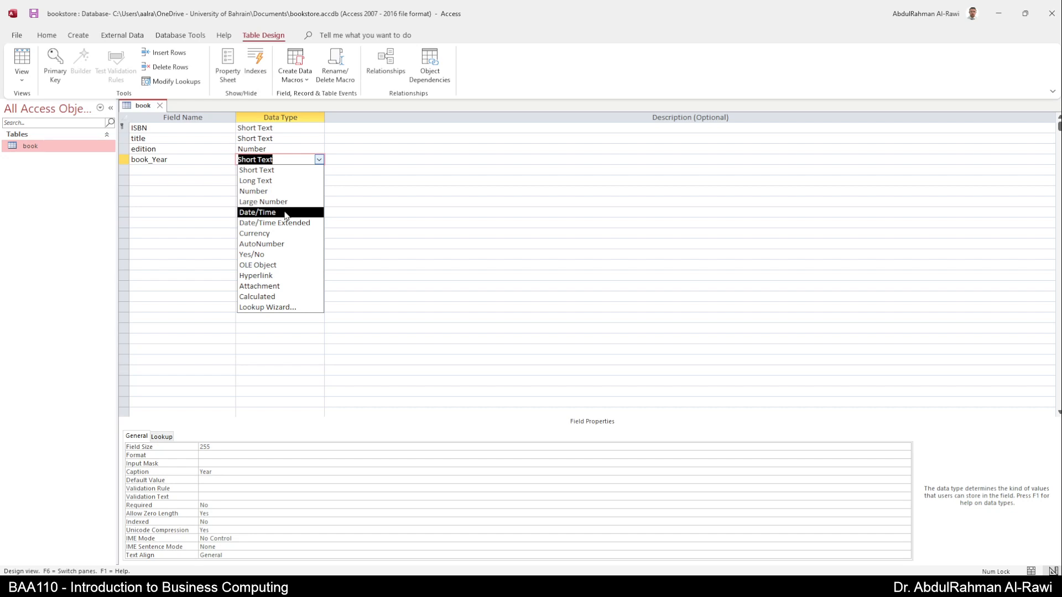
{"action": "left_click", "coordinate": [286, 216]}
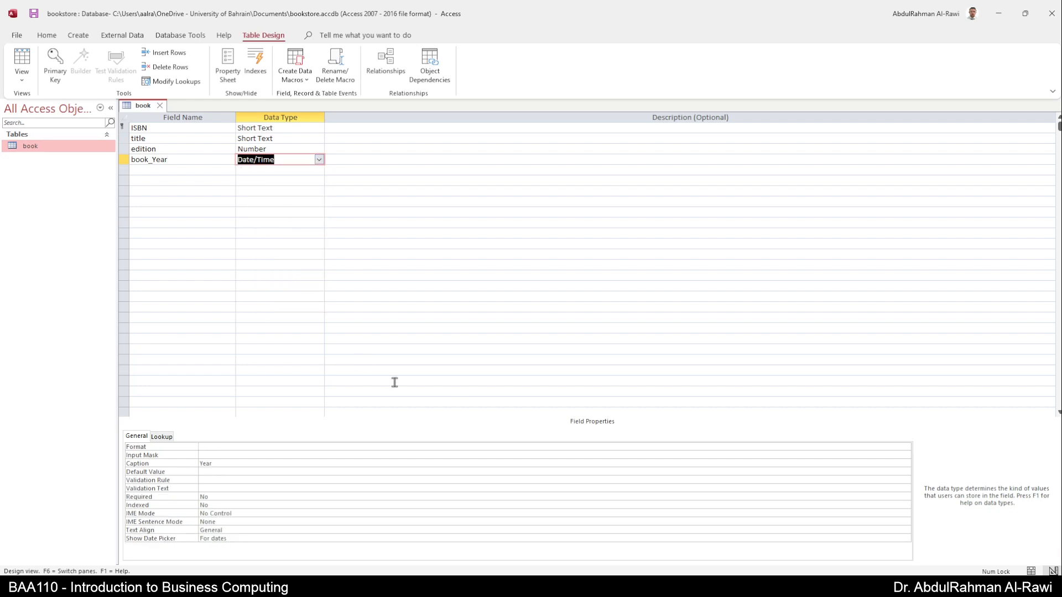
{"action": "left_click", "coordinate": [906, 447]}
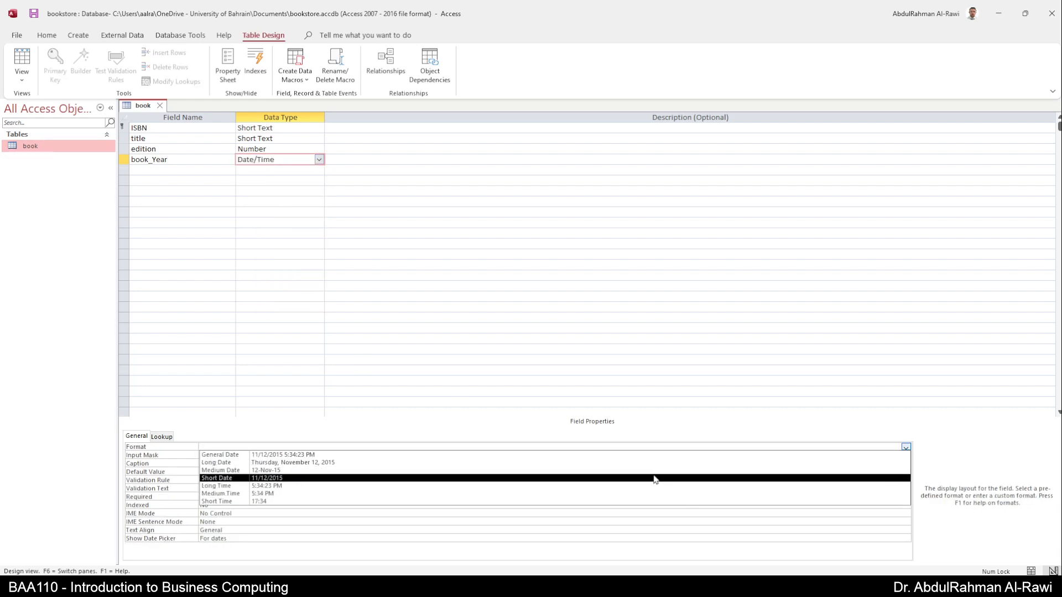
{"action": "left_click", "coordinate": [654, 478]}
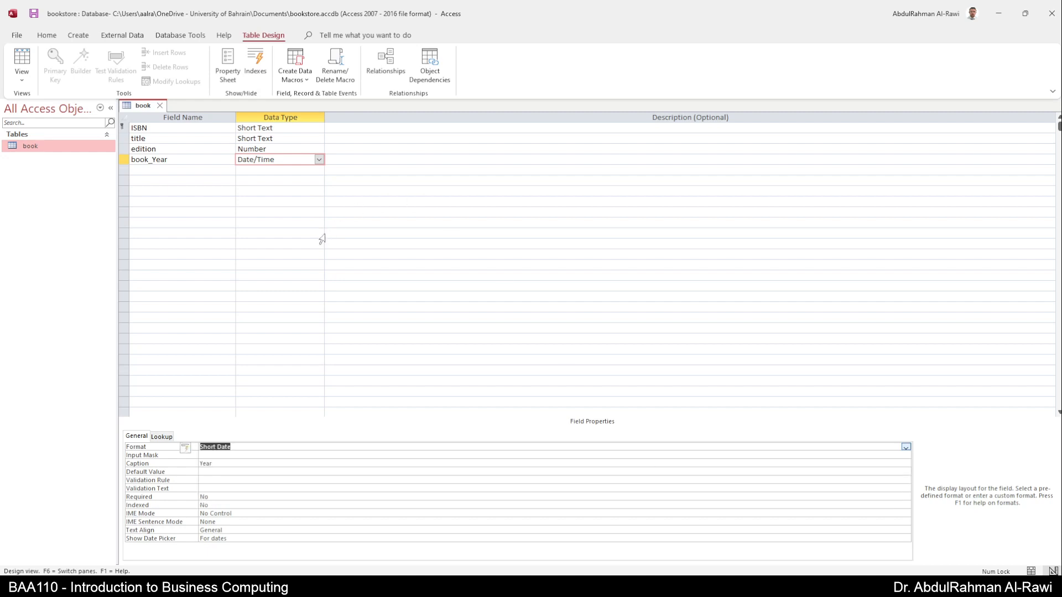
Add a field named price below book_Year with the Currency data type, keeping its Currency format
{"action": "left_click", "coordinate": [216, 169]}
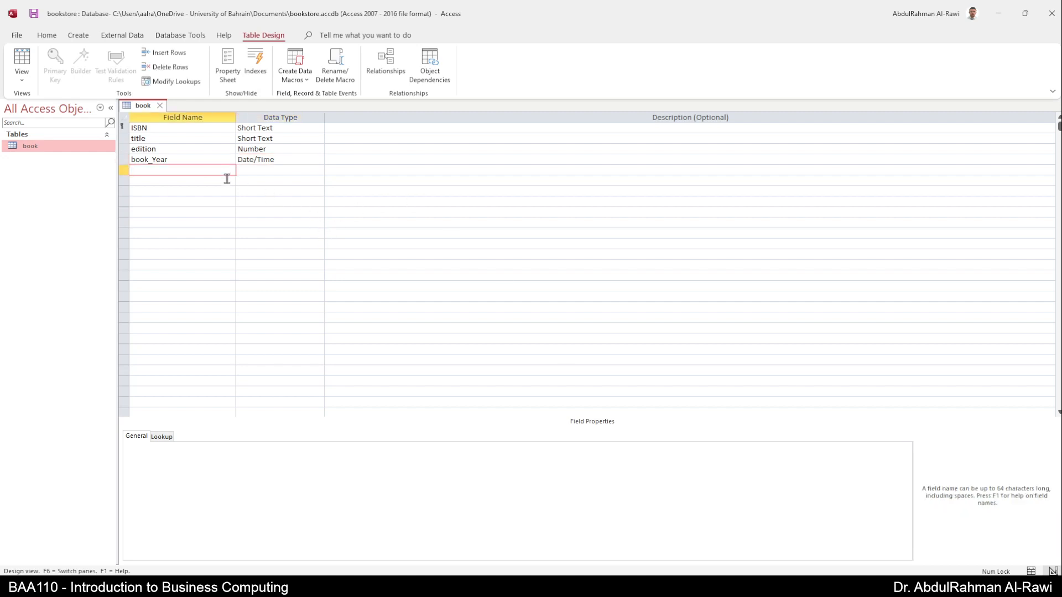
{"action": "type", "text": "priece"}
{"action": "key", "text": "BackSpace"}
{"action": "key", "text": "BackSpace"}
{"action": "key", "text": "BackSpace"}
{"action": "type", "text": "ce"}
{"action": "key", "text": "Tab"}
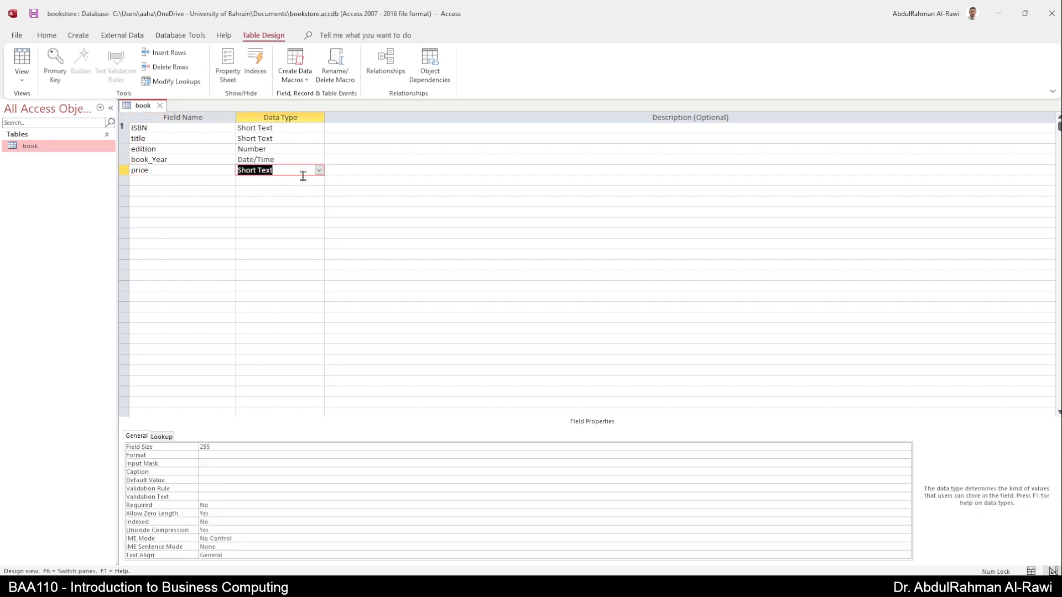
{"action": "left_click", "coordinate": [319, 171]}
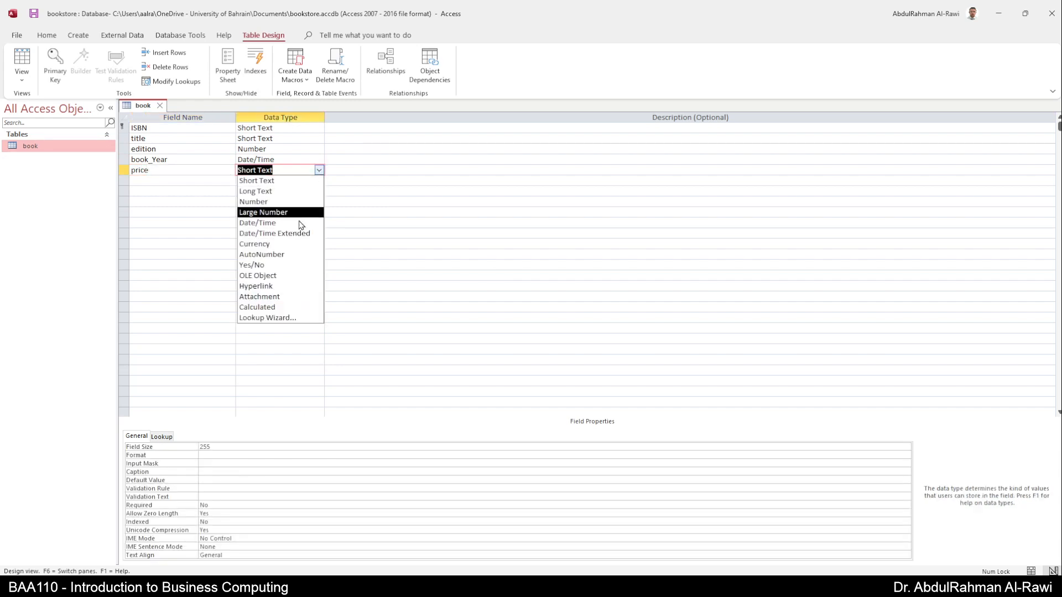
{"action": "left_click", "coordinate": [306, 244]}
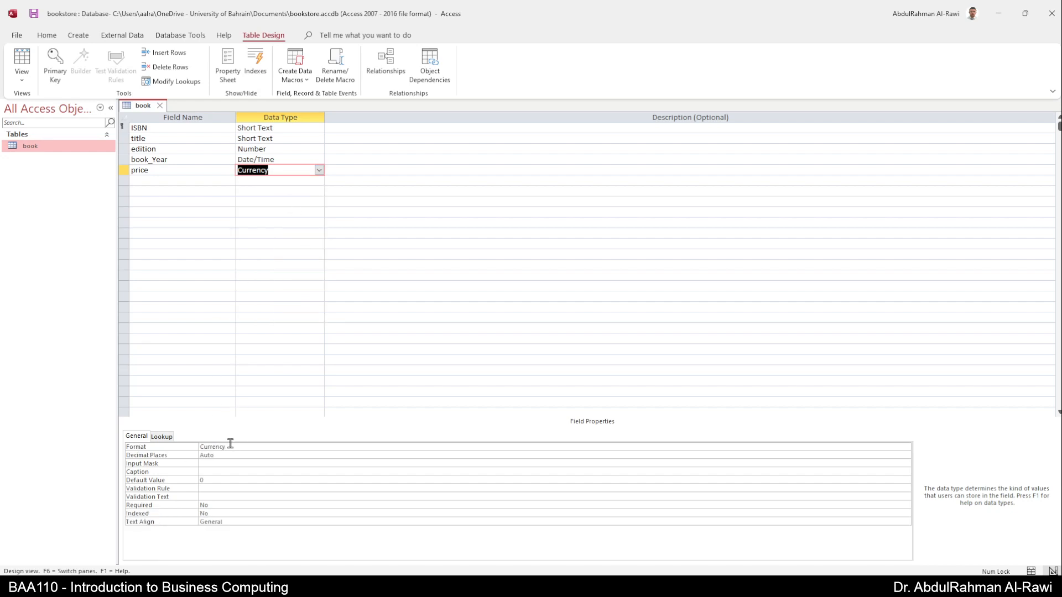
{"action": "left_click", "coordinate": [904, 446]}
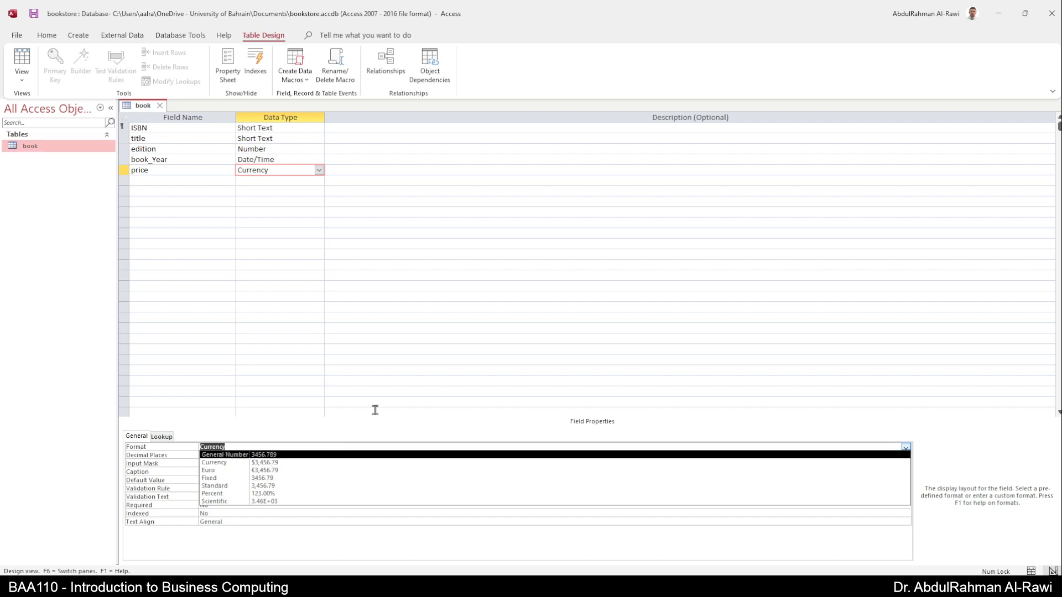
{"action": "left_click", "coordinate": [303, 350]}
Add a Short Text field named Publisher Name below price
{"action": "left_click", "coordinate": [167, 181]}
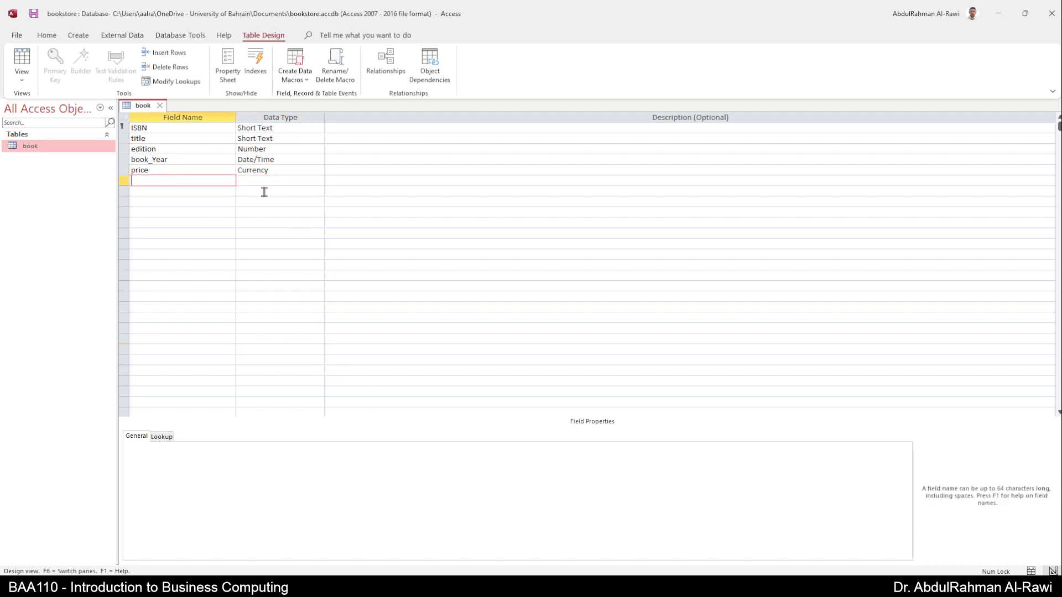
{"action": "type", "text": "Publisher NAme"}
{"action": "key", "text": "BackSpace"}
{"action": "type", "text": "ame"}
{"action": "key", "text": "Tab"}
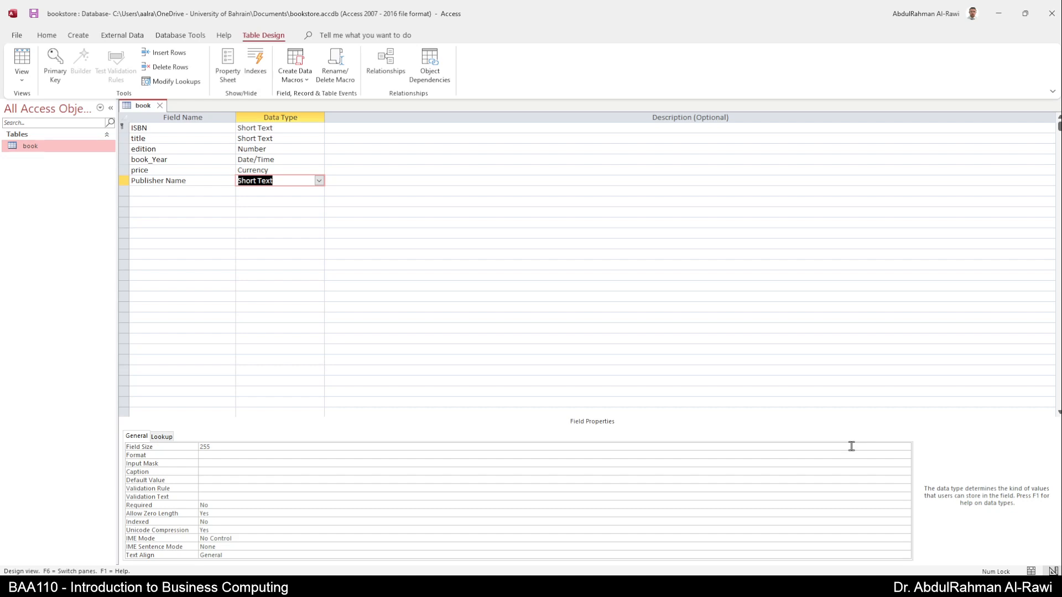
Add a field named Auther ID below Publisher Name with the Number data type
{"action": "left_click", "coordinate": [161, 191]}
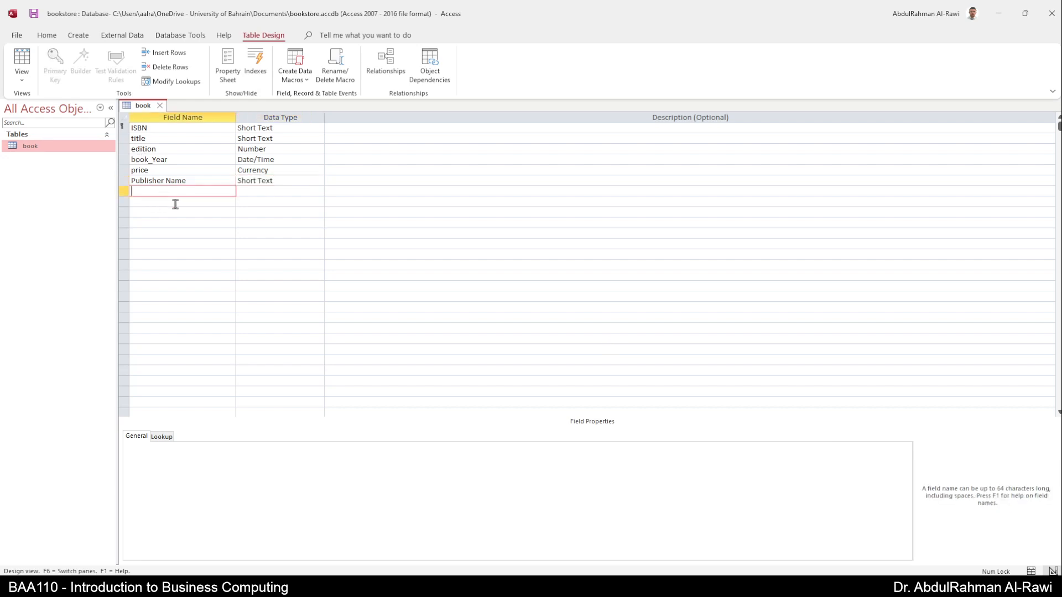
{"action": "type", "text": "Auther ID"}
{"action": "key", "text": "Tab"}
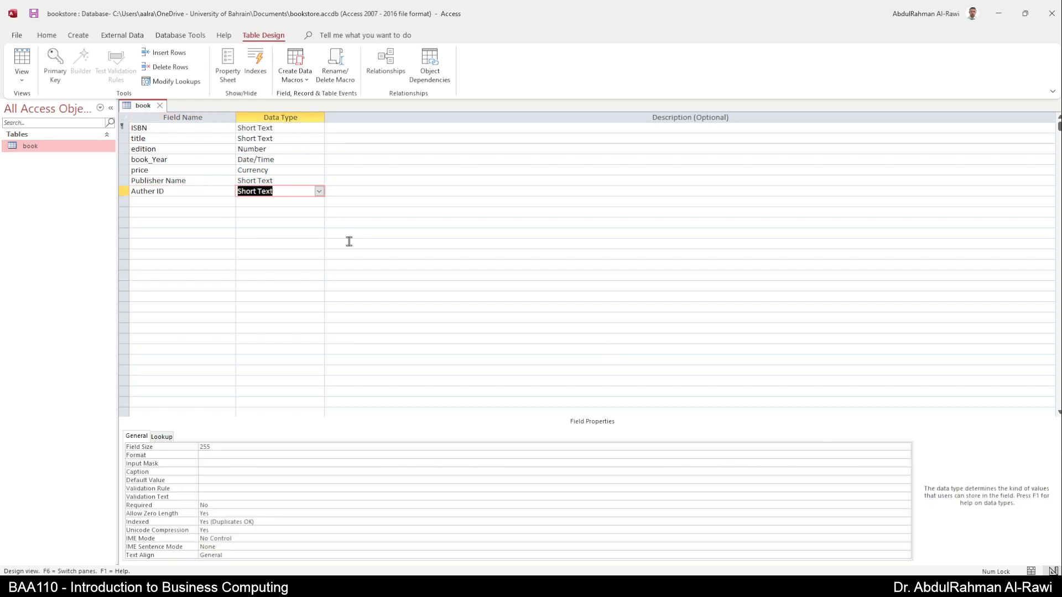
{"action": "left_click", "coordinate": [320, 191]}
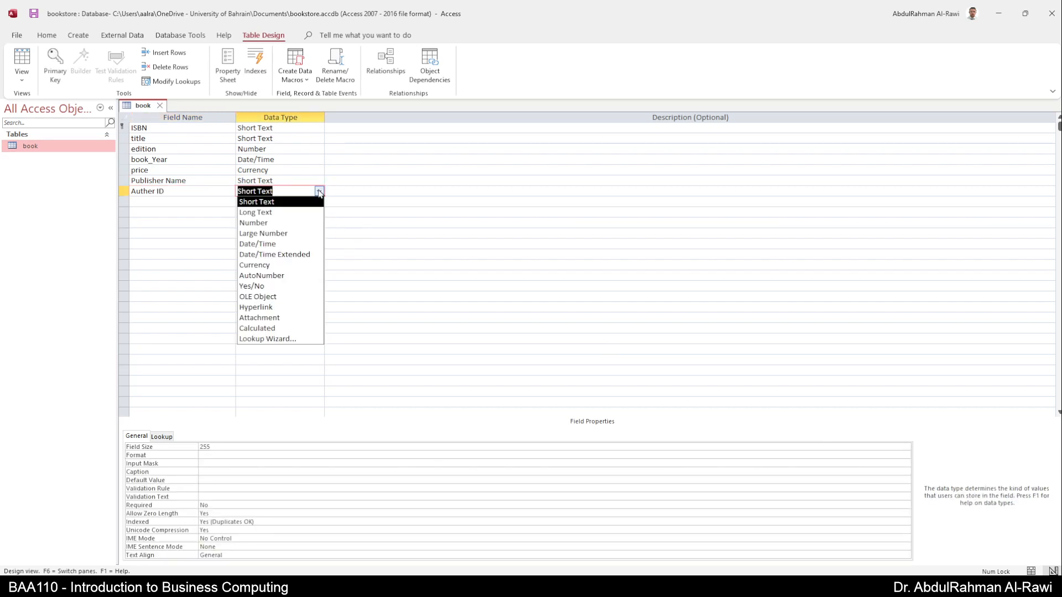
{"action": "left_click", "coordinate": [277, 220]}
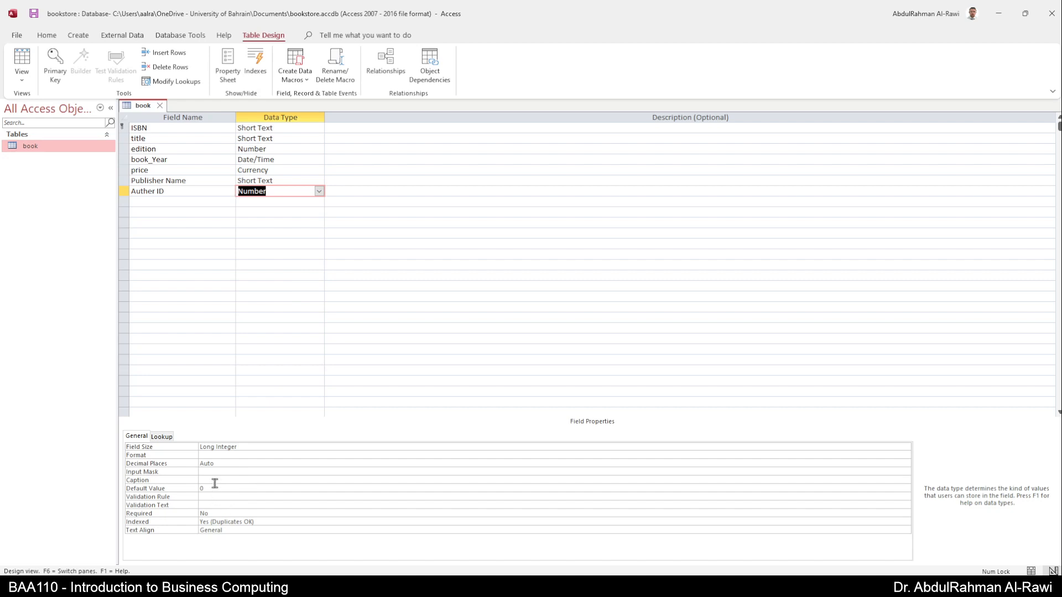
Set the Required property to Yes for the Auther ID, Publisher Name and price fields
{"action": "double_click", "coordinate": [206, 514]}
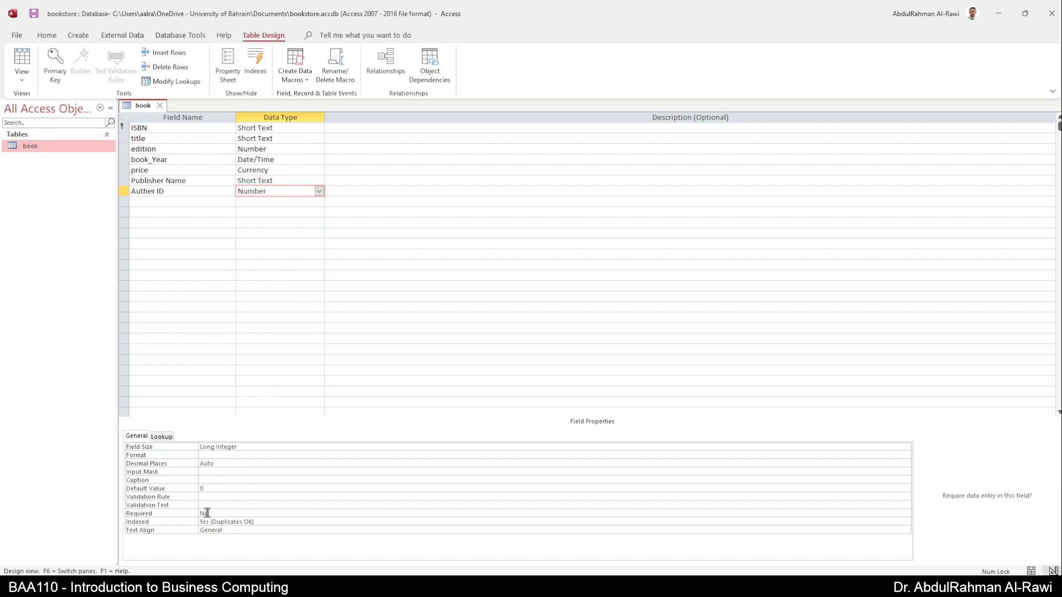
{"action": "left_click", "coordinate": [167, 184]}
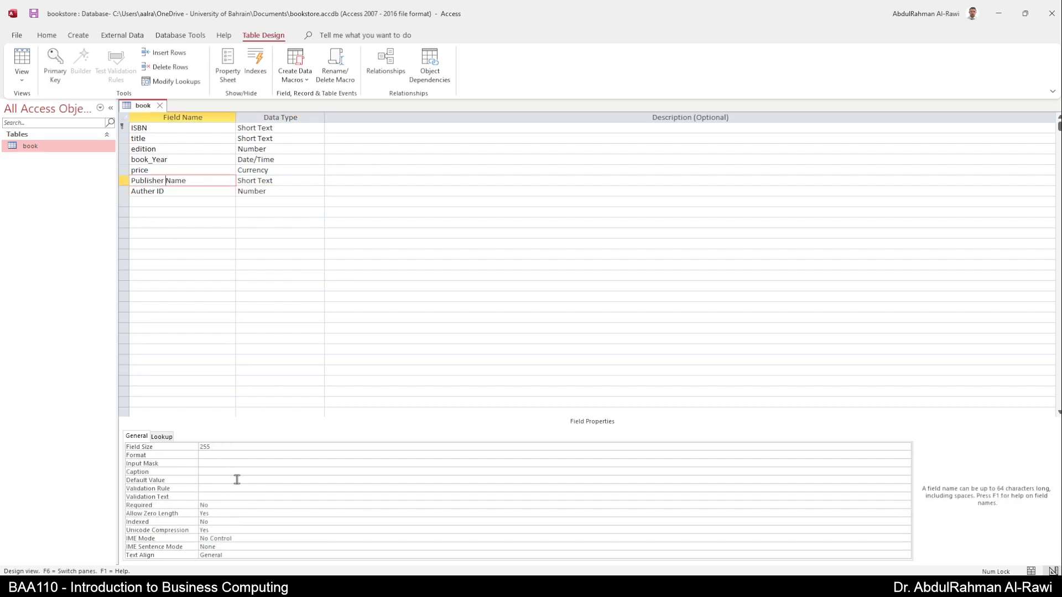
{"action": "double_click", "coordinate": [218, 506]}
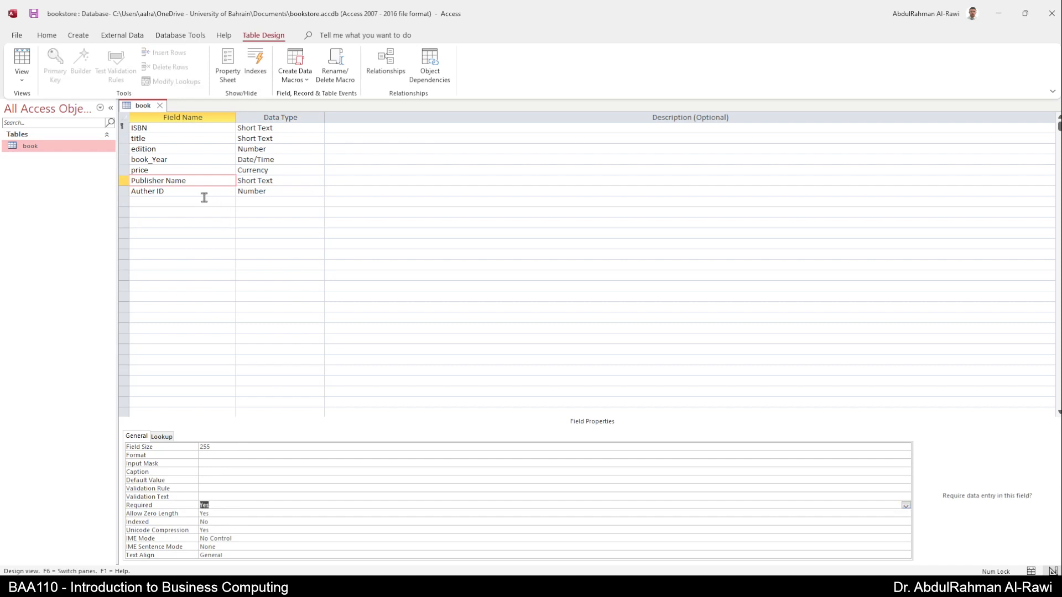
{"action": "left_click", "coordinate": [190, 167]}
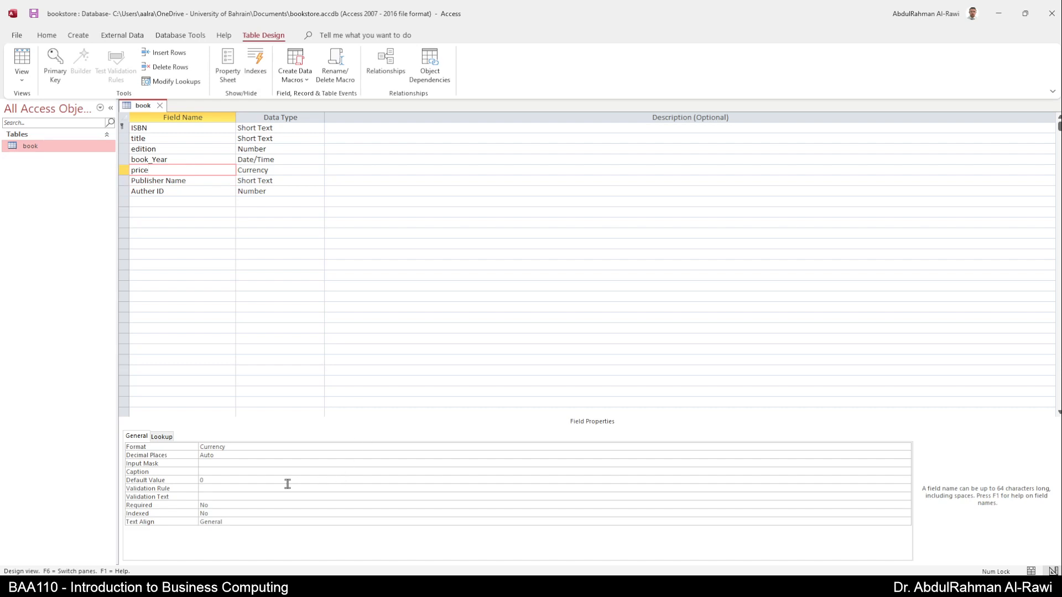
{"action": "double_click", "coordinate": [227, 504]}
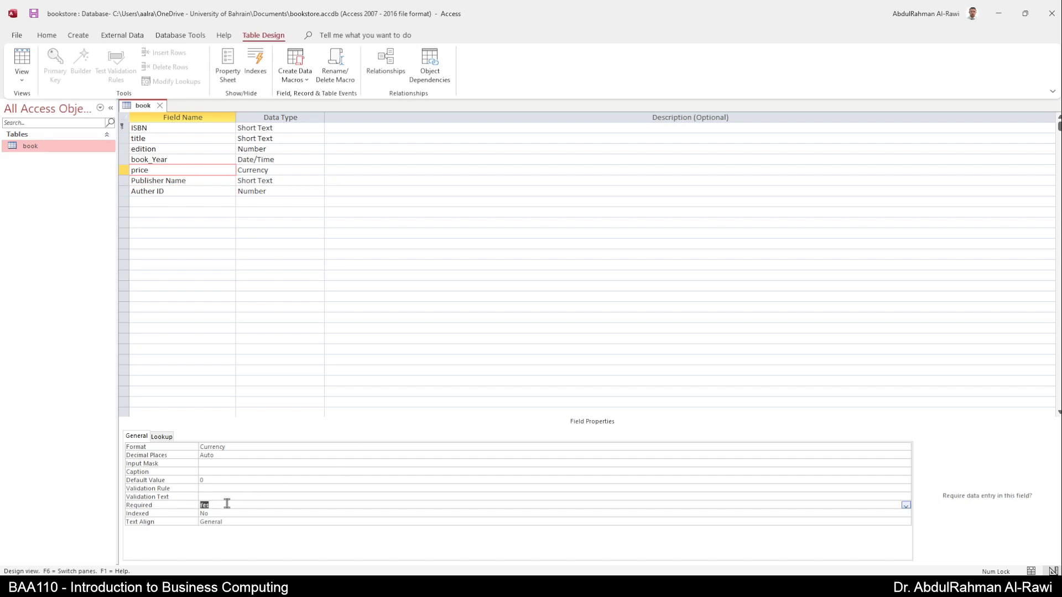
Show the book table in Datasheet view and widen the Publisher Name column to fit its heading
{"action": "left_click", "coordinate": [212, 160]}
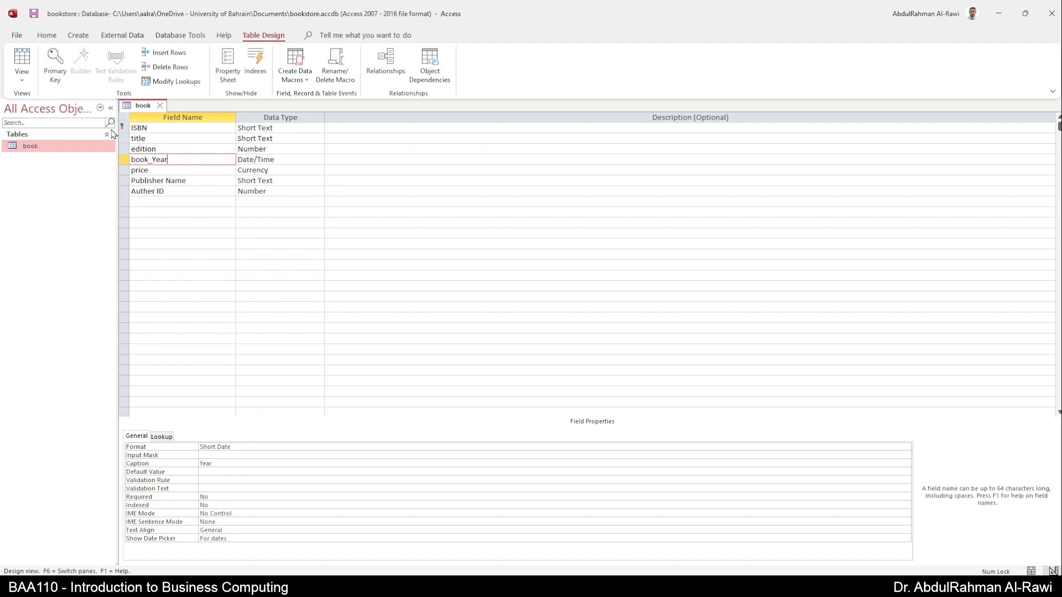
{"action": "left_click", "coordinate": [25, 61]}
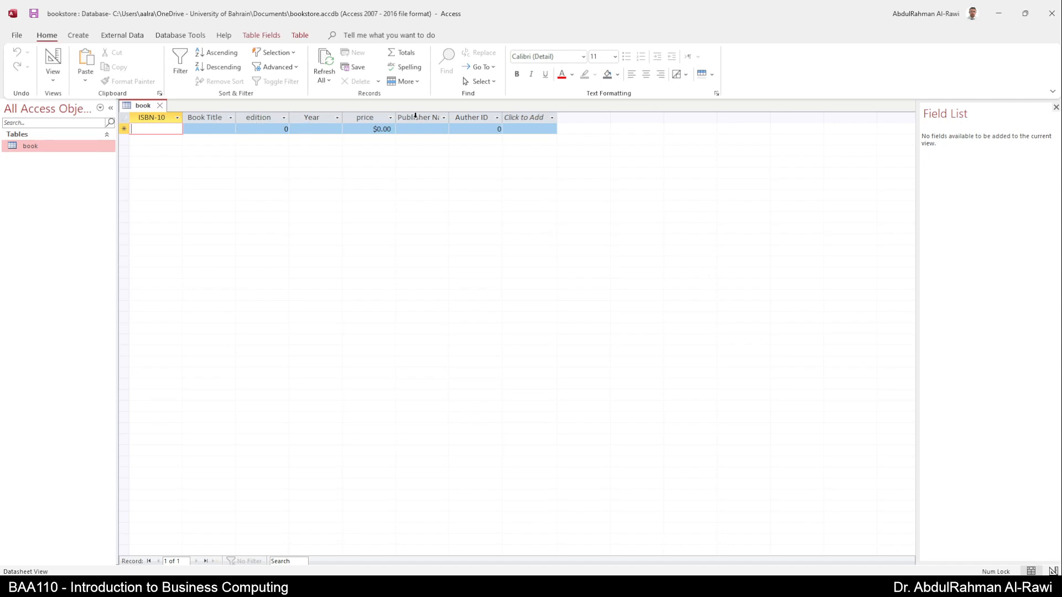
{"action": "double_click", "coordinate": [449, 122]}
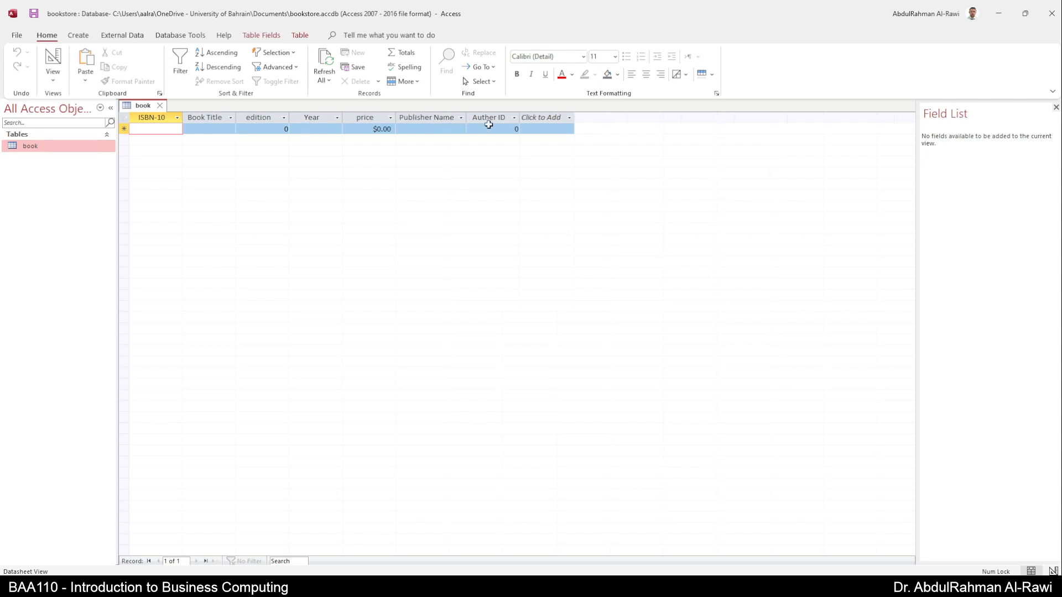
Return to Design view and capitalize the price field's name as Price
{"action": "left_click", "coordinate": [46, 67]}
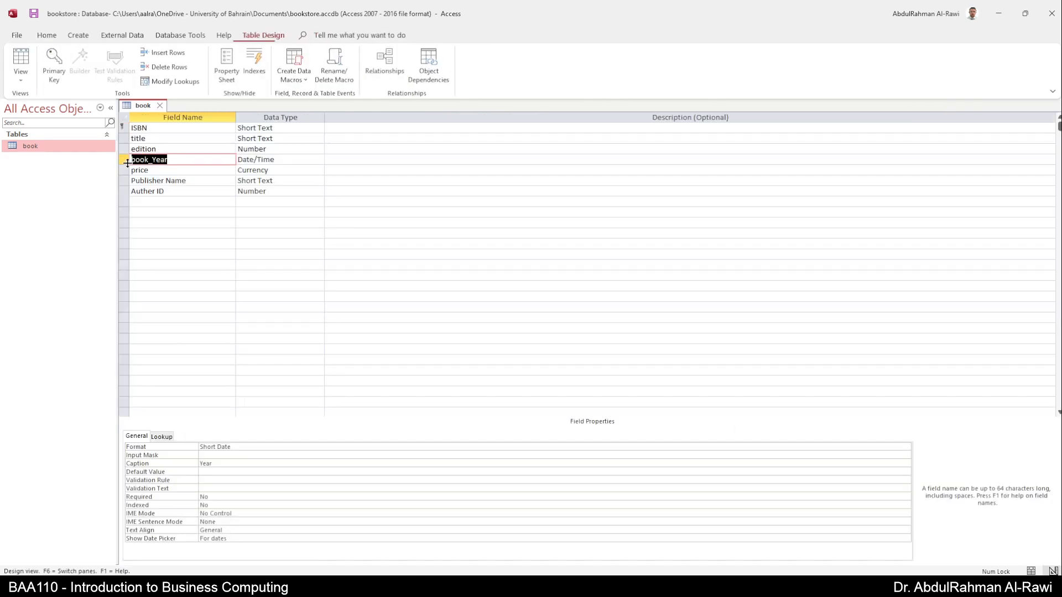
{"action": "left_click", "coordinate": [139, 170]}
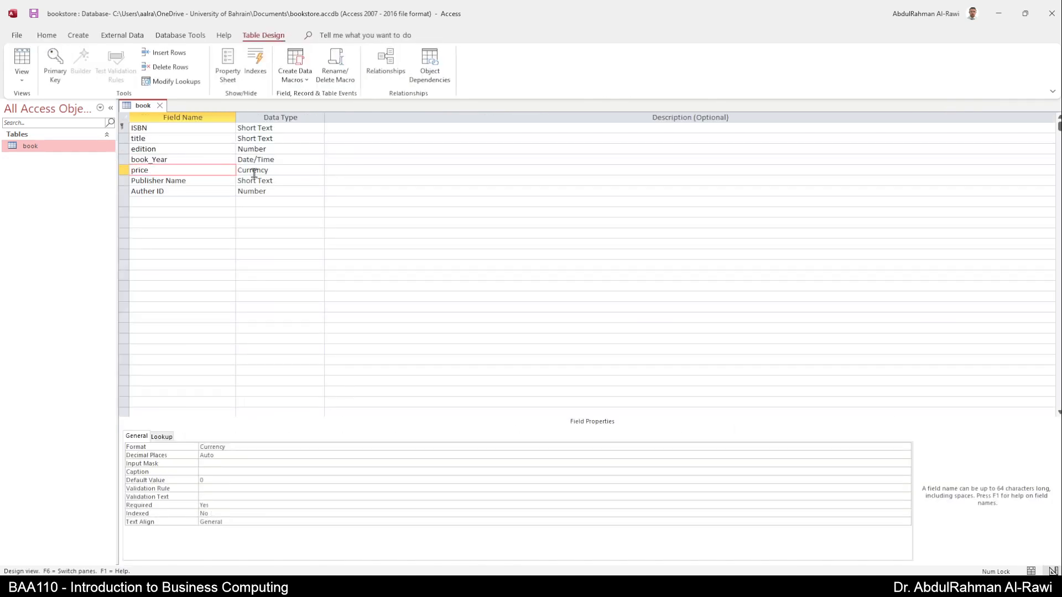
{"action": "key", "text": "BackSpace"}
{"action": "type", "text": "P"}
{"action": "key", "text": "shift+Tab"}
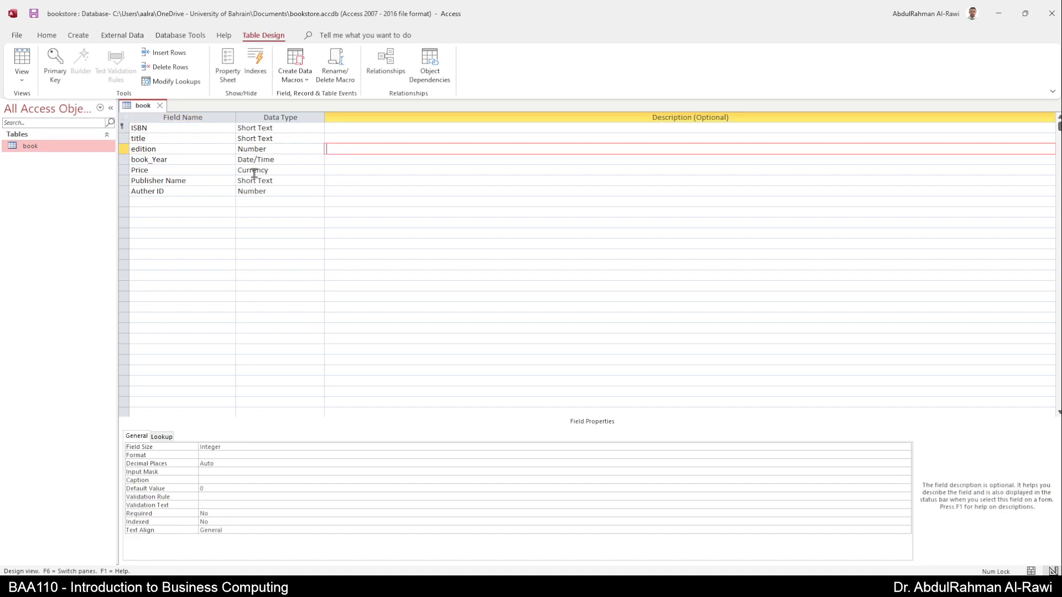
Rename the edition field as Edition, then save the table and show it in Datasheet view
{"action": "left_click", "coordinate": [136, 151]}
{"action": "key", "text": "BackSpace"}
{"action": "type", "text": "E"}
{"action": "key", "text": "Tab"}
{"action": "left_click", "coordinate": [22, 62]}
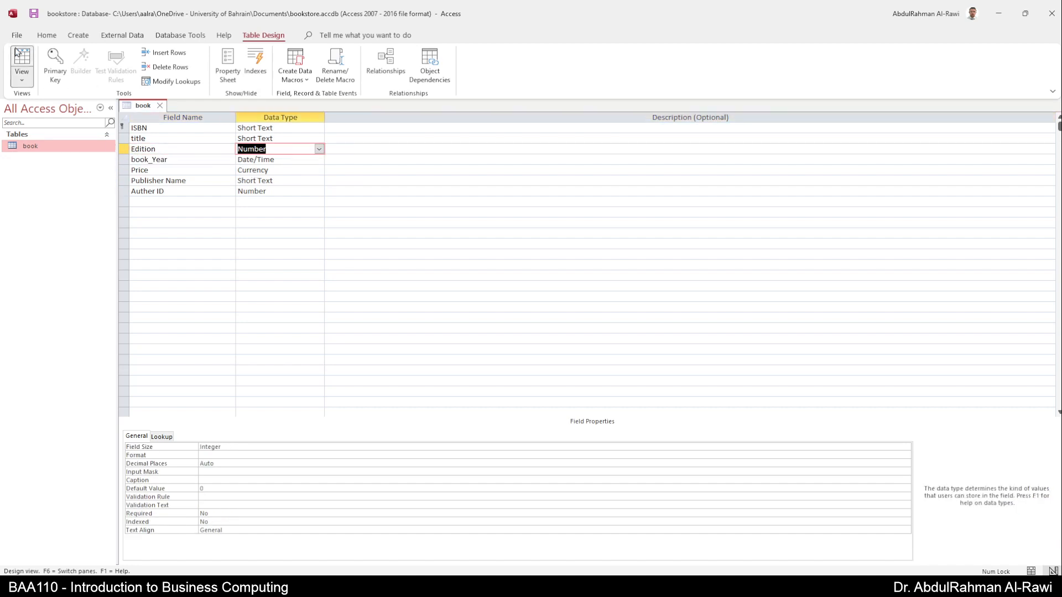
{"action": "left_click", "coordinate": [513, 328]}
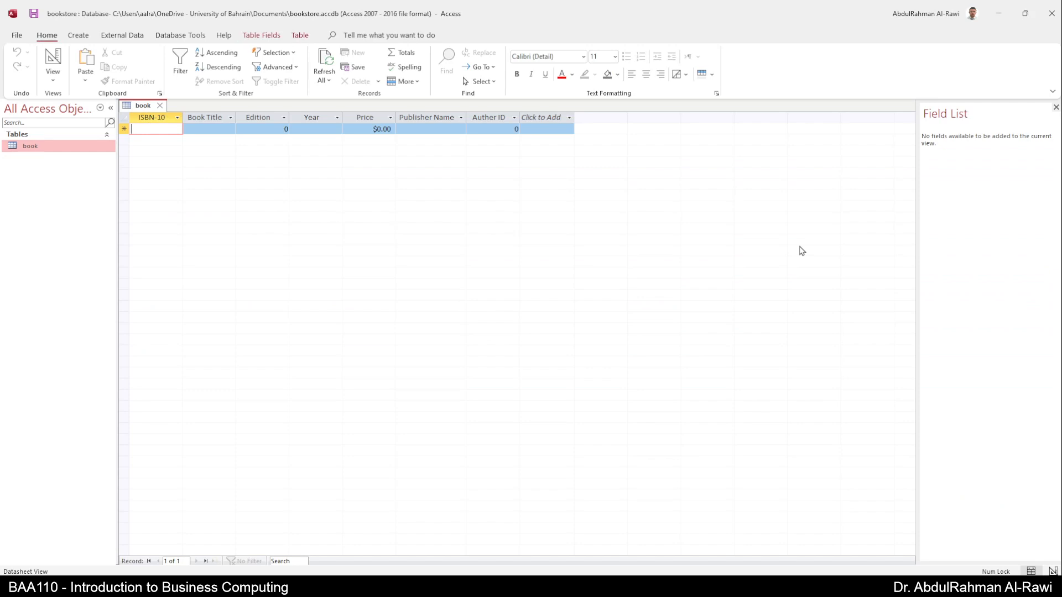
Start the first book record with ISBN-10 123456, title Animation and edition 1
{"action": "type", "text": "123456"}
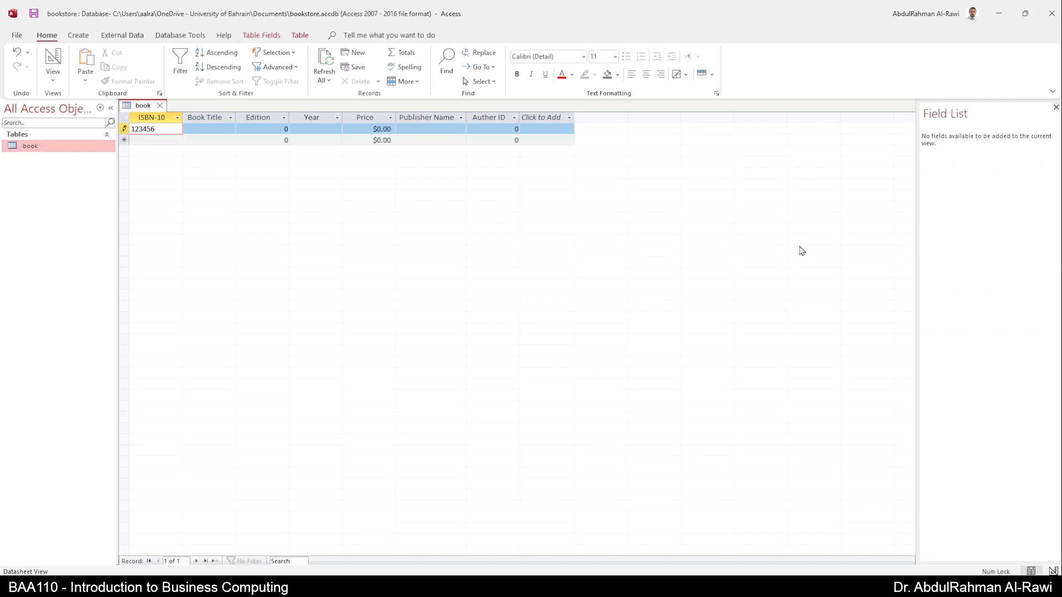
{"action": "left_click", "coordinate": [202, 127]}
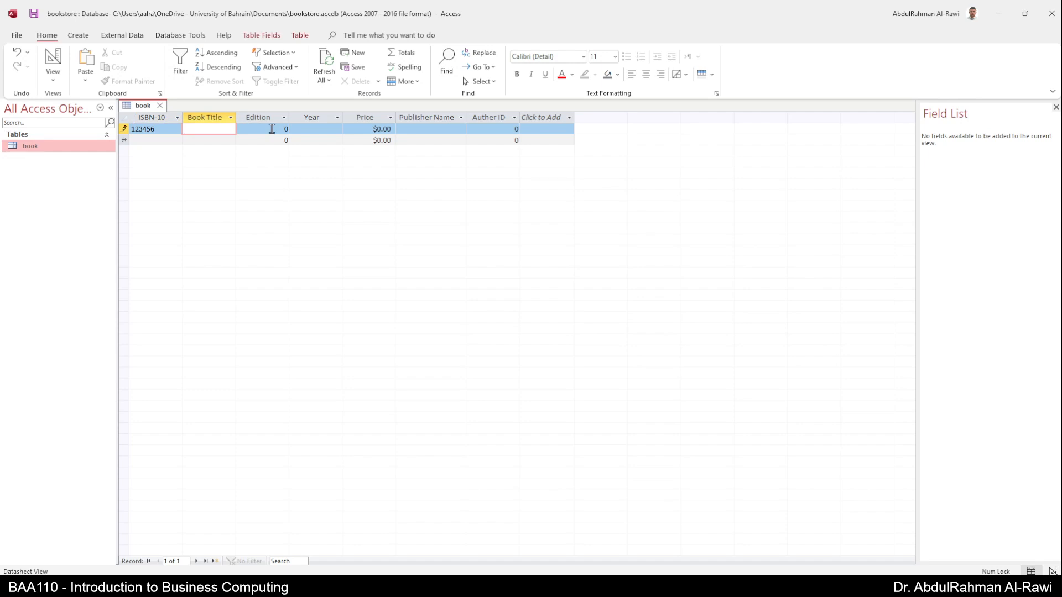
{"action": "type", "text": "Animation"}
{"action": "key", "text": "Tab"}
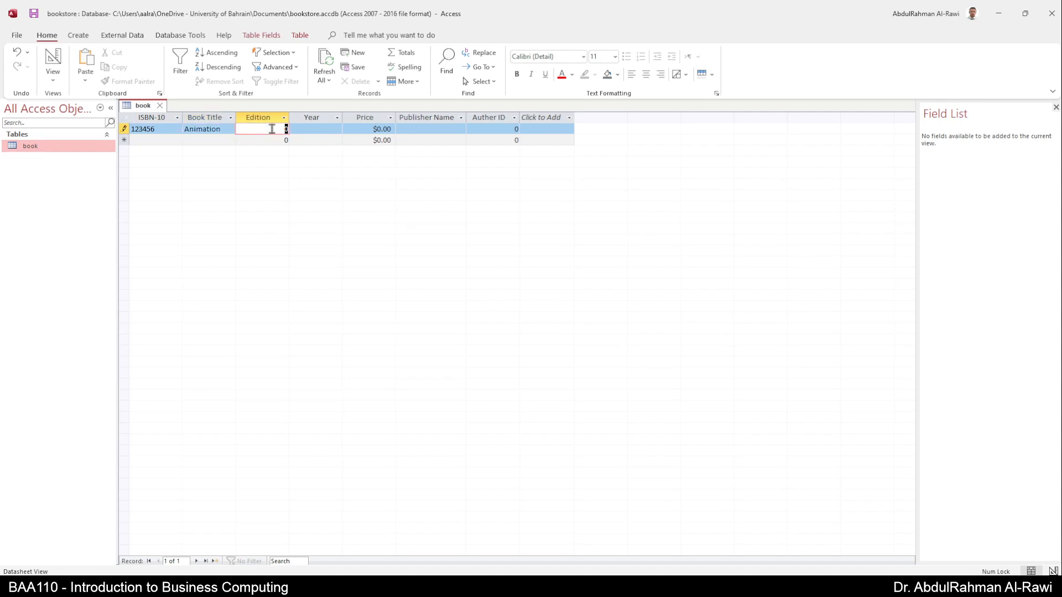
{"action": "type", "text": "1"}
{"action": "key", "text": "Tab"}
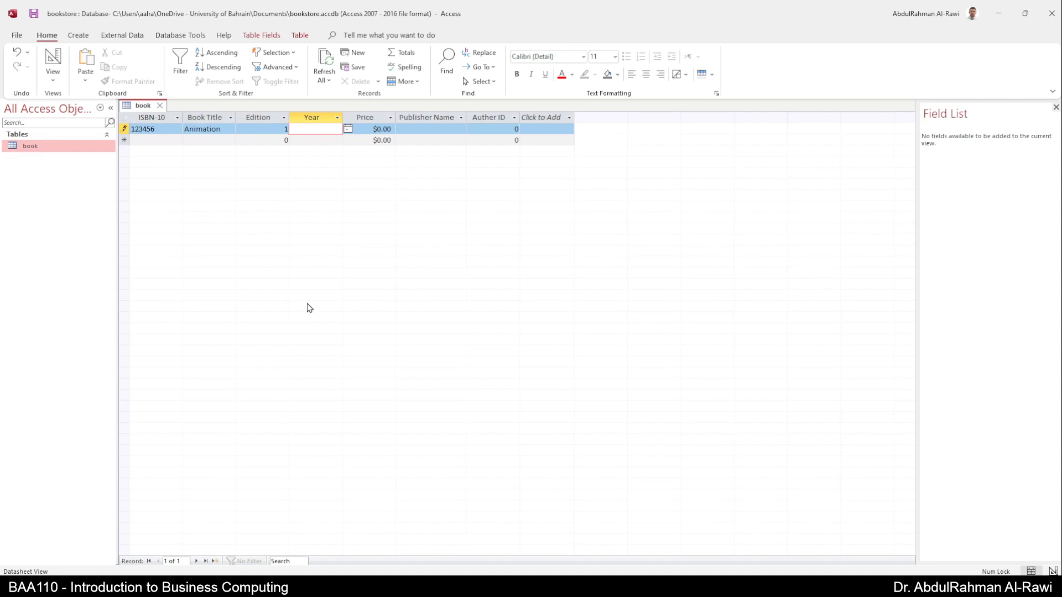
Set the Animation record's Year to 11/16/2021 and its Price to 25
{"action": "left_click", "coordinate": [347, 129]}
{"action": "left_click", "coordinate": [255, 140]}
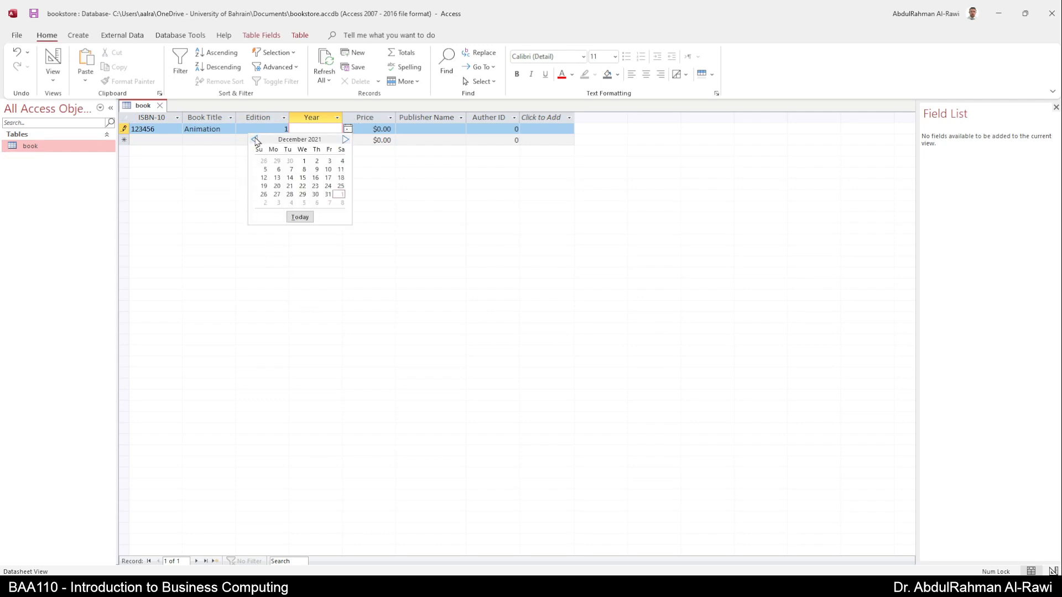
{"action": "left_click", "coordinate": [255, 140]}
{"action": "left_click", "coordinate": [290, 177]}
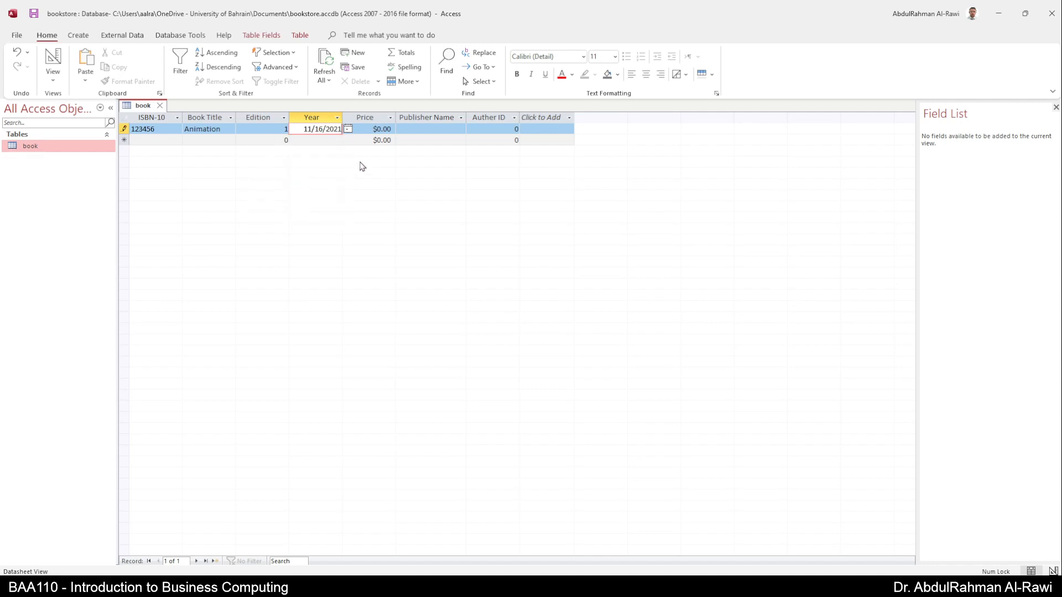
{"action": "left_click", "coordinate": [381, 130]}
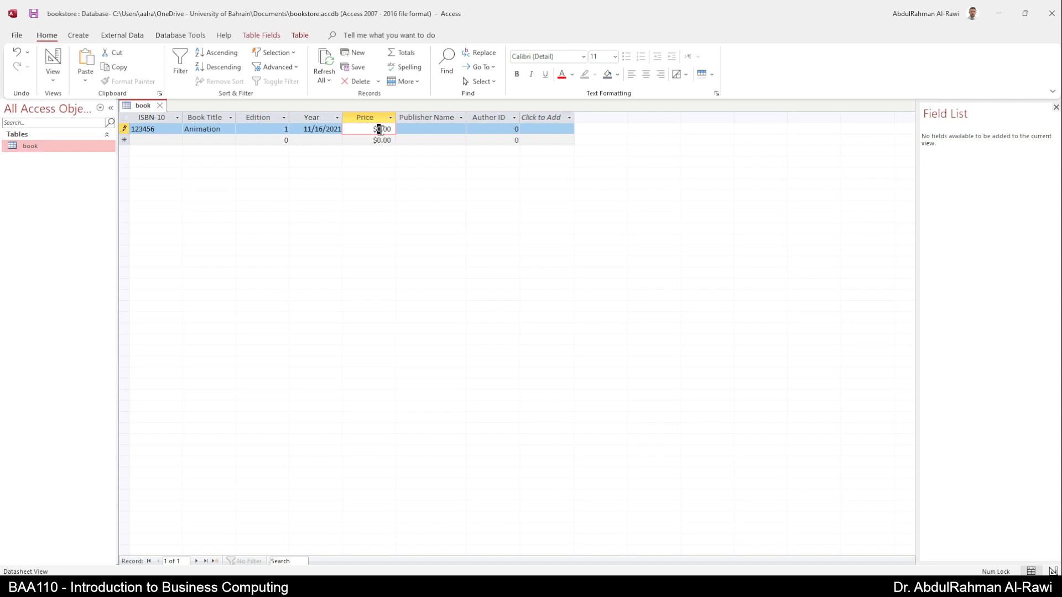
{"action": "type", "text": "25"}
Complete the Animation record with publisher name Autodesk and Auther ID 1000
{"action": "left_click", "coordinate": [426, 129]}
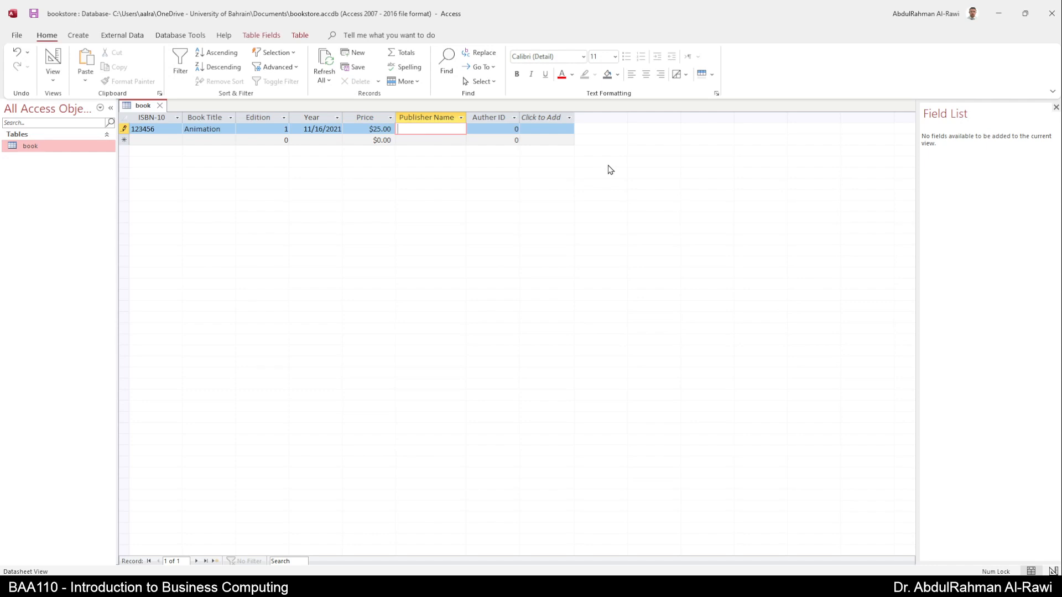
{"action": "type", "text": "Autodesk"}
{"action": "key", "text": "Tab"}
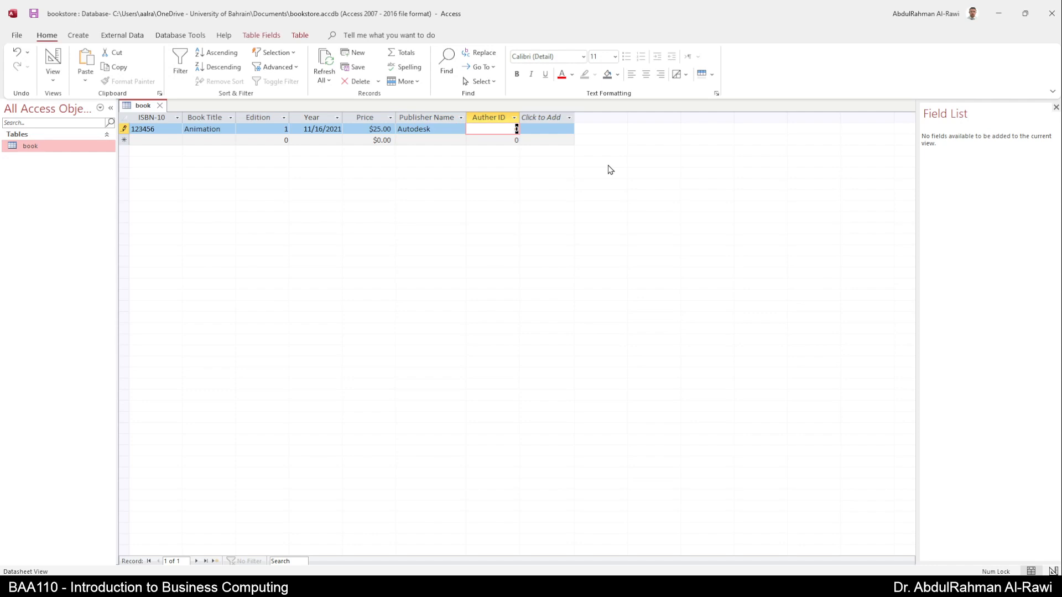
{"action": "type", "text": "1000"}
{"action": "key", "text": "Tab"}
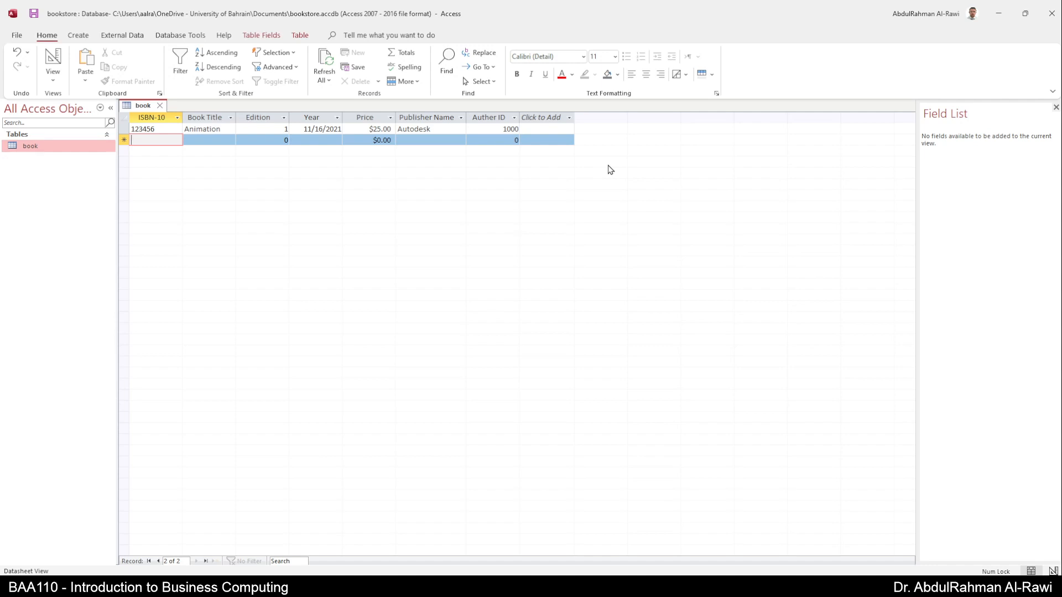
Start a second book record with ISBN-10 123457, title Programming and edition 2
{"action": "type", "text": "123457"}
{"action": "left_click", "coordinate": [222, 141]}
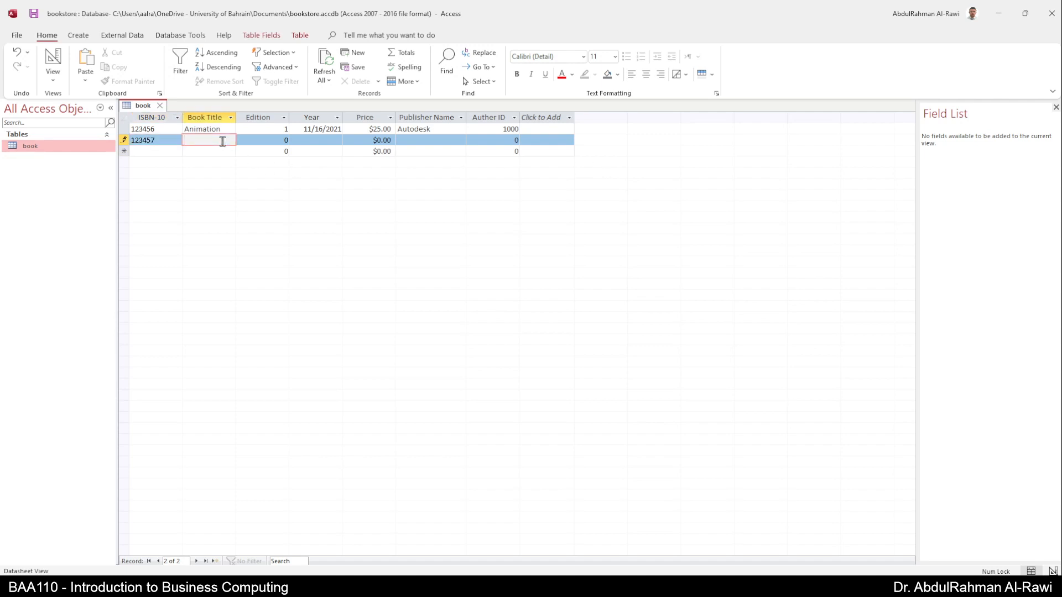
{"action": "type", "text": "Programming"}
{"action": "key", "text": "Tab"}
{"action": "type", "text": "2"}
{"action": "key", "text": "Tab"}
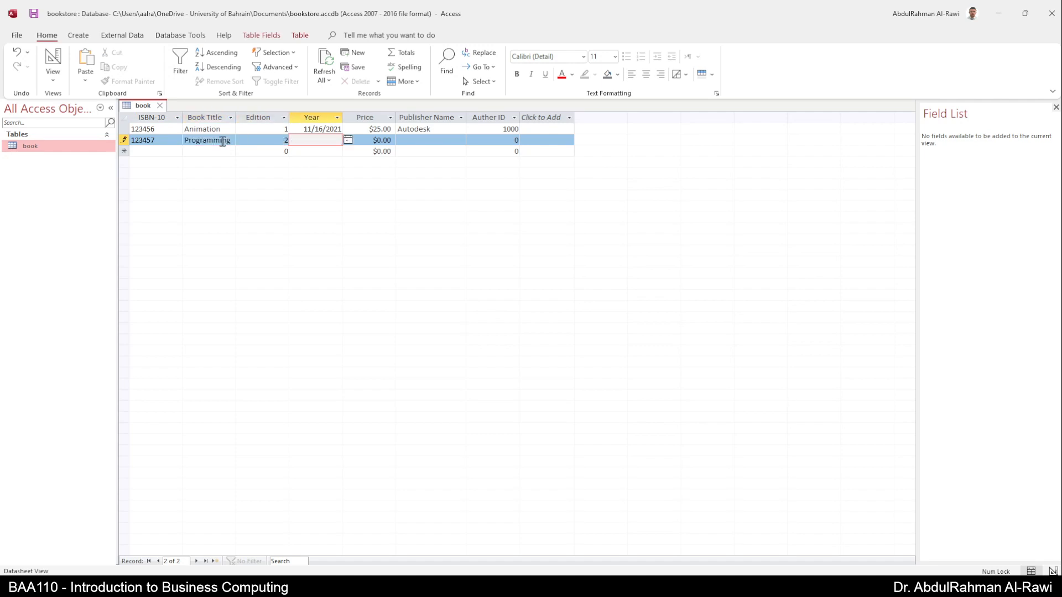
Set the Programming record's Year to 12/21/2021 and its Price to 45
{"action": "left_click", "coordinate": [347, 140]}
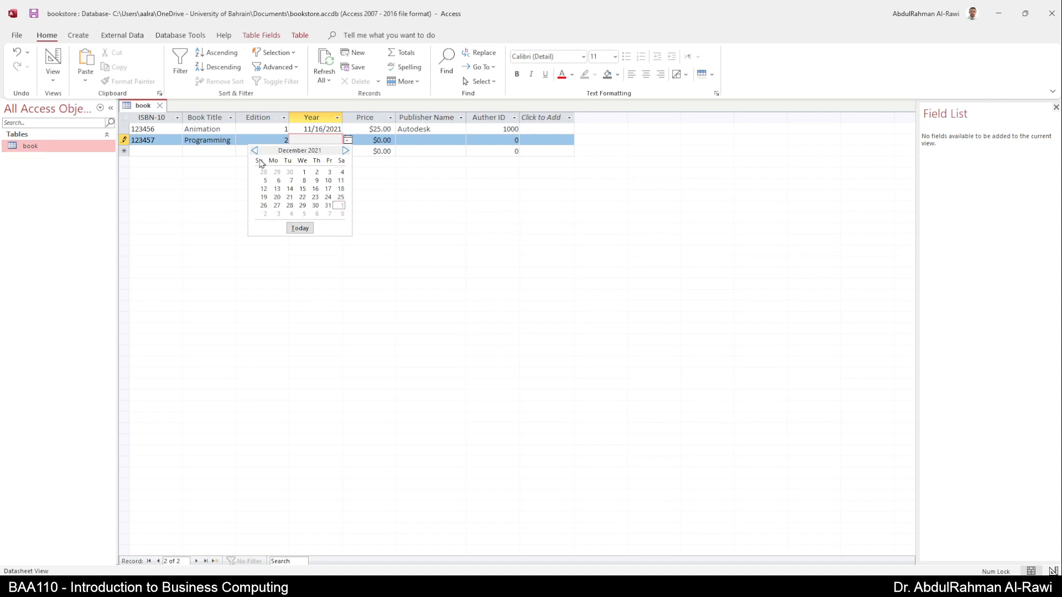
{"action": "left_click", "coordinate": [290, 197]}
{"action": "left_click", "coordinate": [379, 140]}
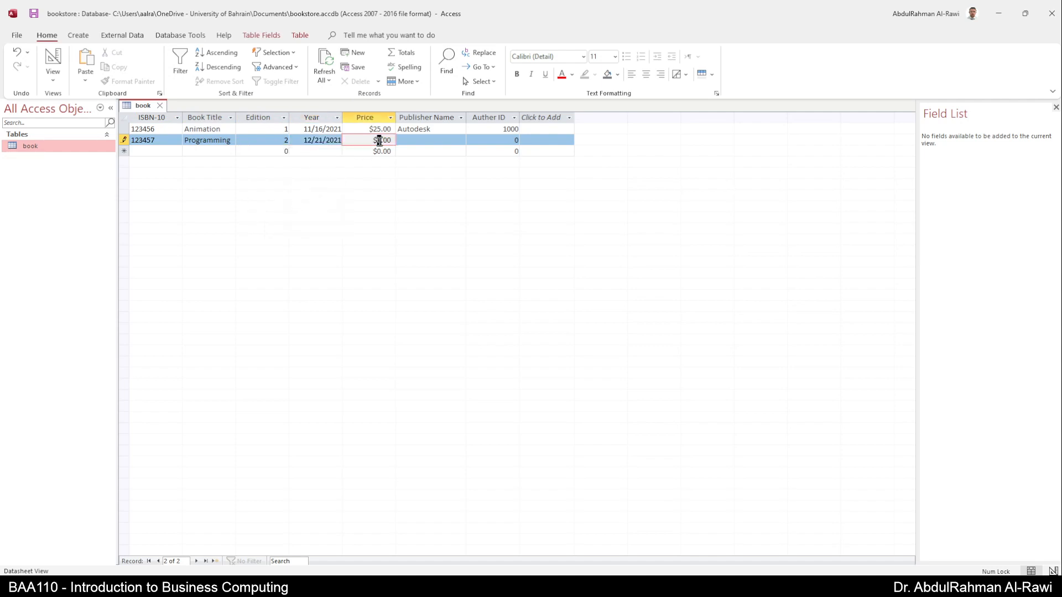
{"action": "type", "text": "45"}
{"action": "key", "text": "Tab"}
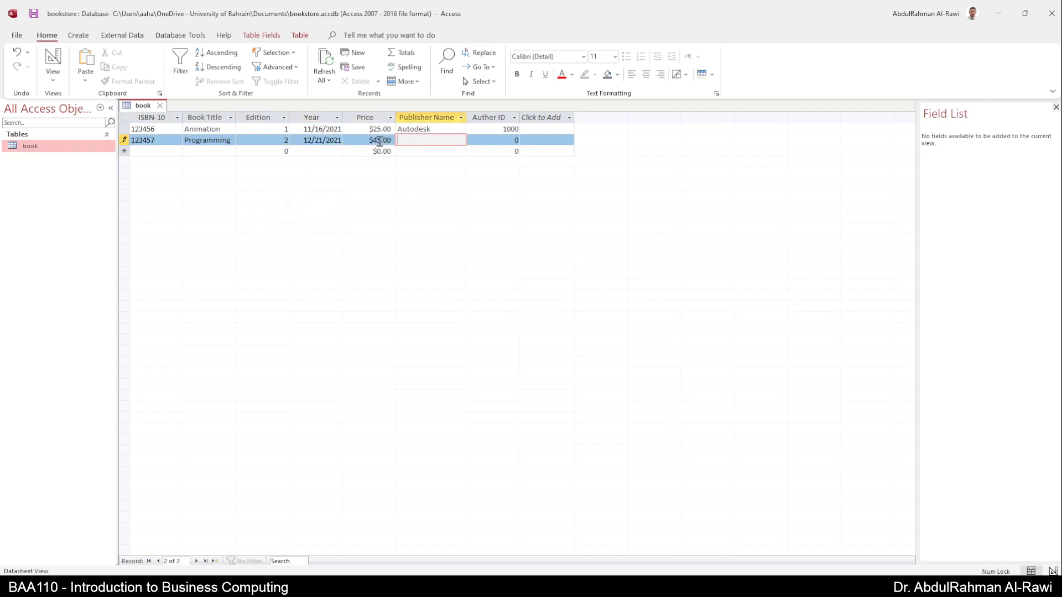
Complete the Programming record with publisher name Microsoft and Auther ID 2000
{"action": "type", "text": "MIcrosoft"}
{"action": "key", "text": "Tab"}
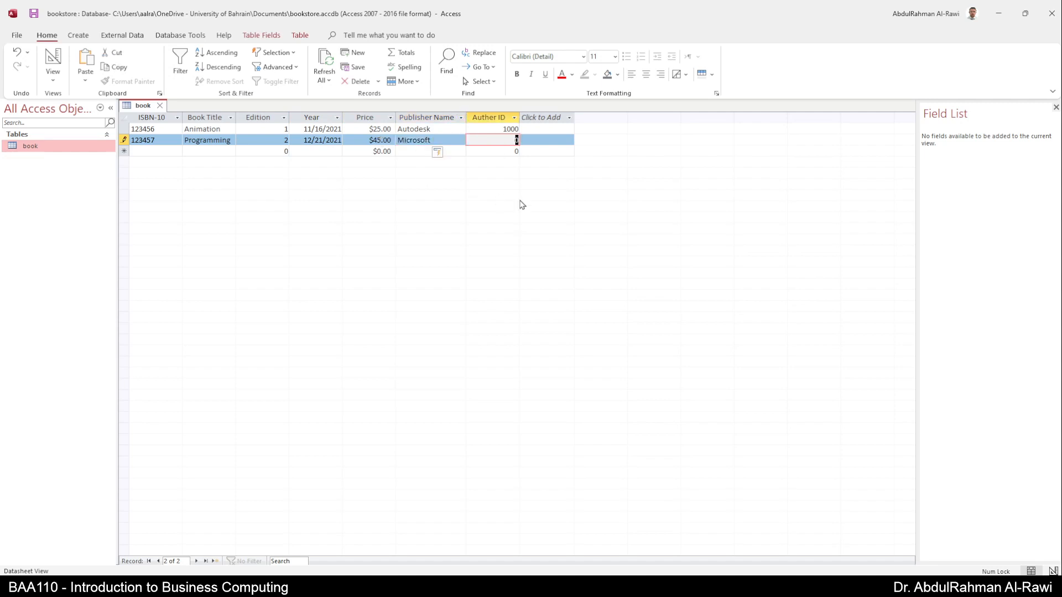
{"action": "type", "text": "2000"}
{"action": "key", "text": "Tab"}
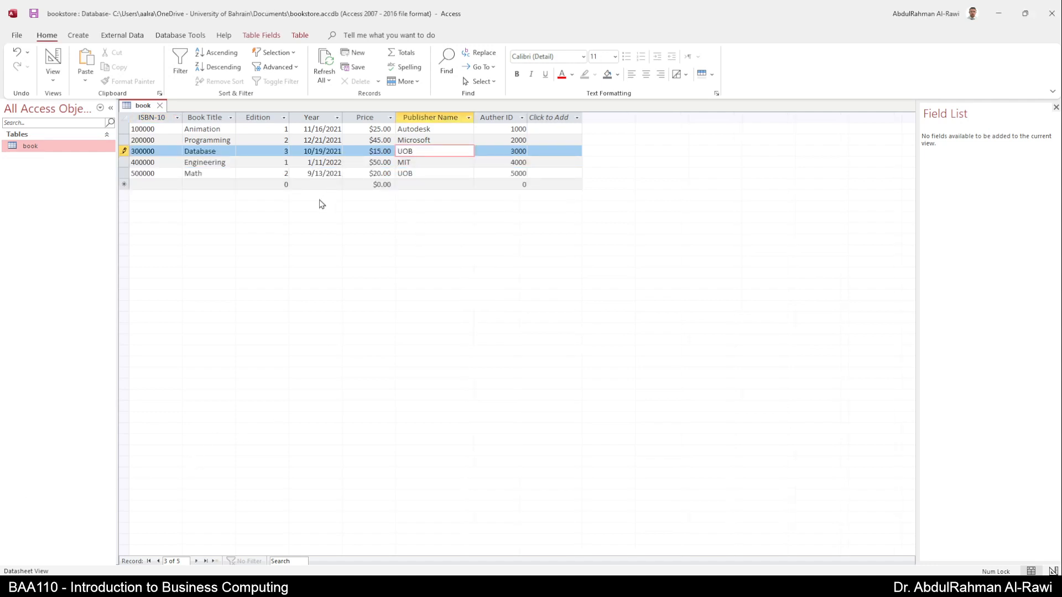
{"action": "left_click", "coordinate": [264, 184]}
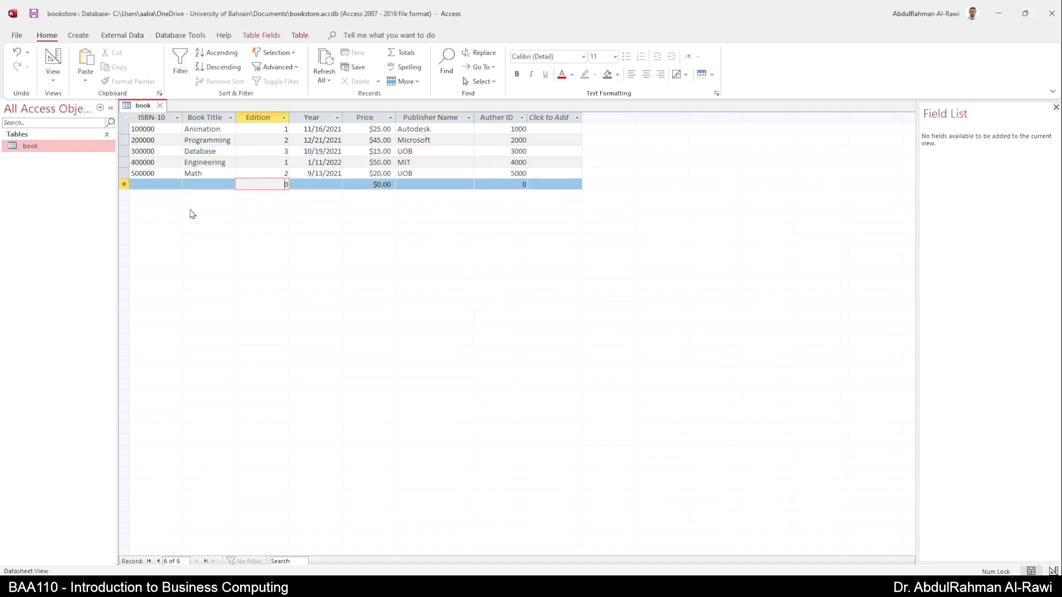
{"action": "left_click", "coordinate": [159, 142]}
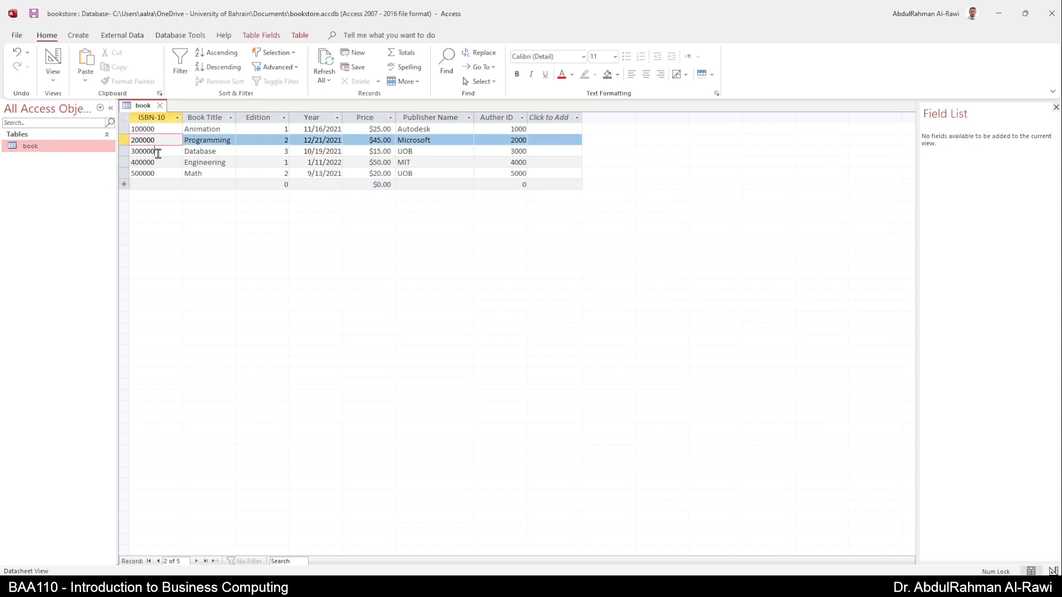
{"action": "left_click", "coordinate": [176, 162]}
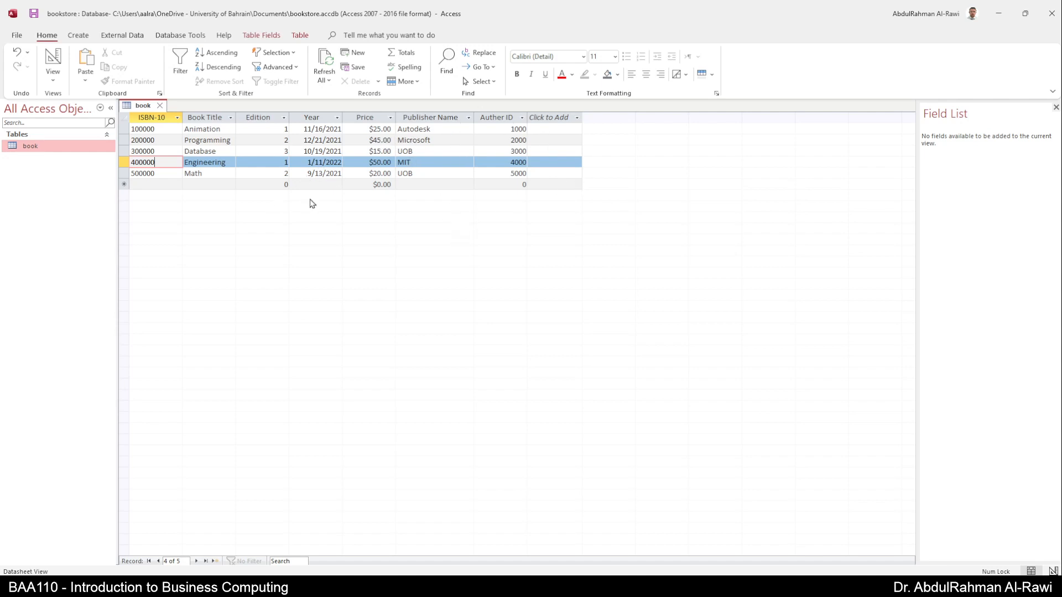
{"action": "left_click", "coordinate": [419, 115]}
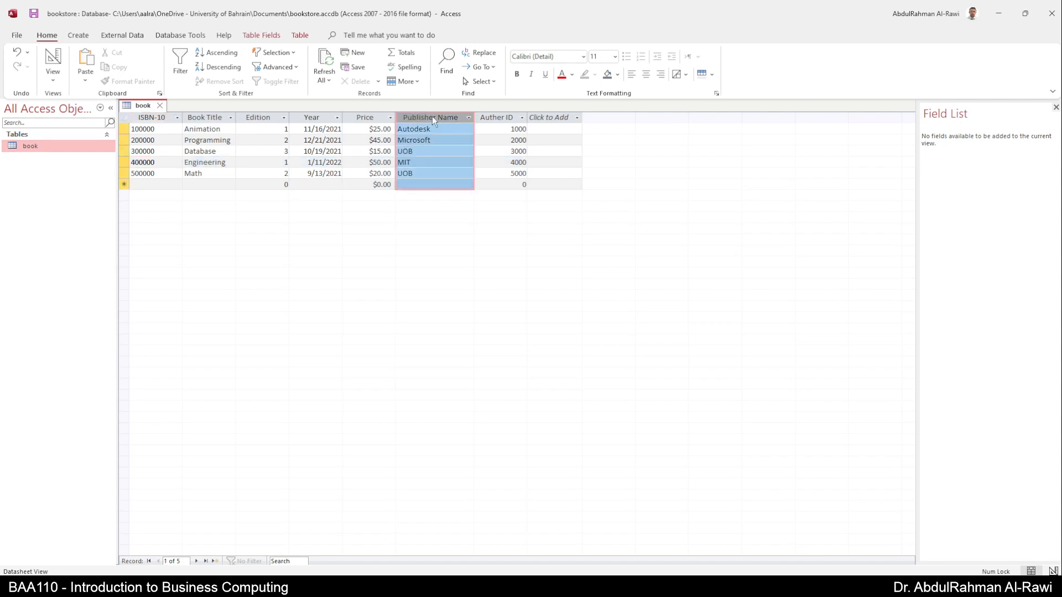
{"action": "left_click", "coordinate": [503, 117]}
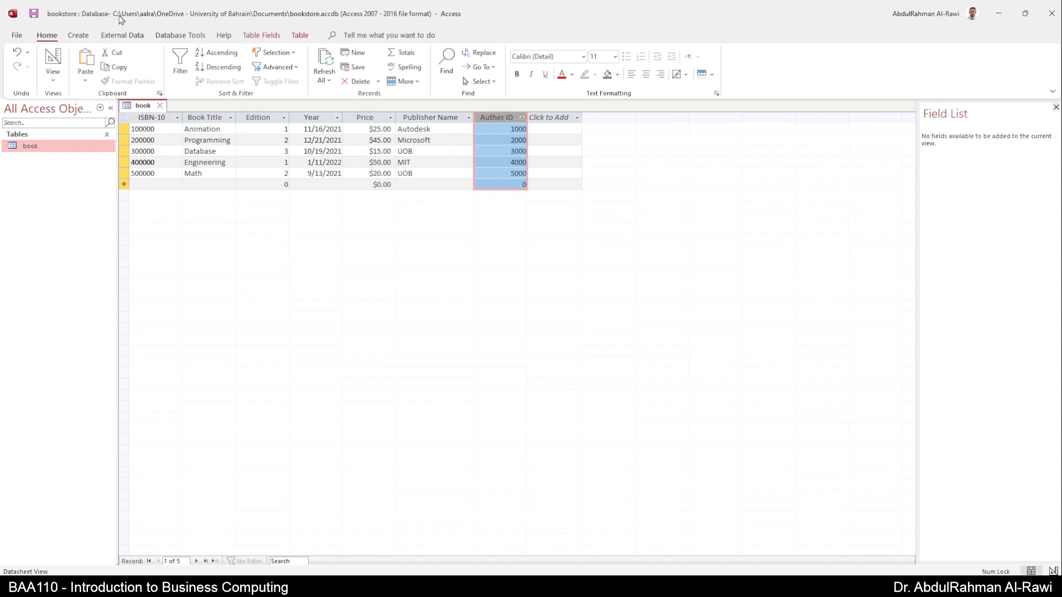
Create a new table, save it with the name Author, and open it in Design view
{"action": "left_click", "coordinate": [78, 34]}
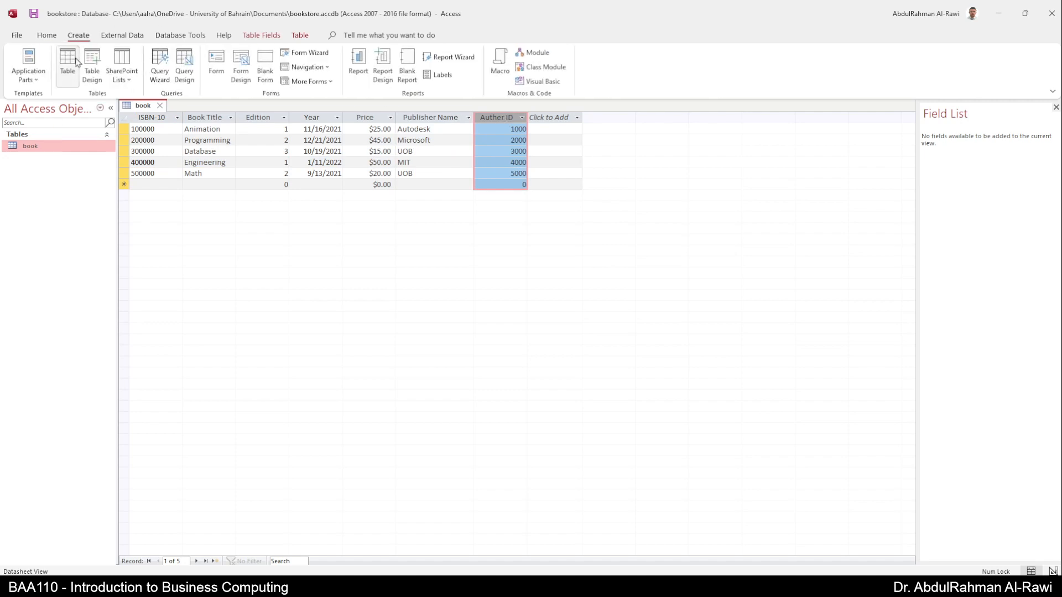
{"action": "left_click", "coordinate": [67, 60]}
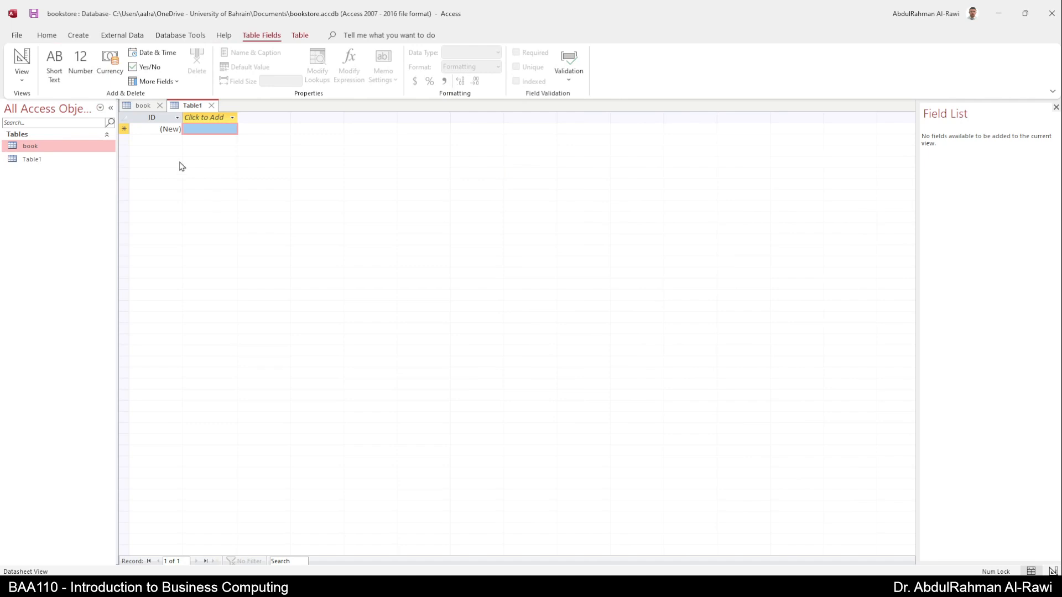
{"action": "left_click", "coordinate": [37, 158]}
{"action": "left_click", "coordinate": [32, 74]}
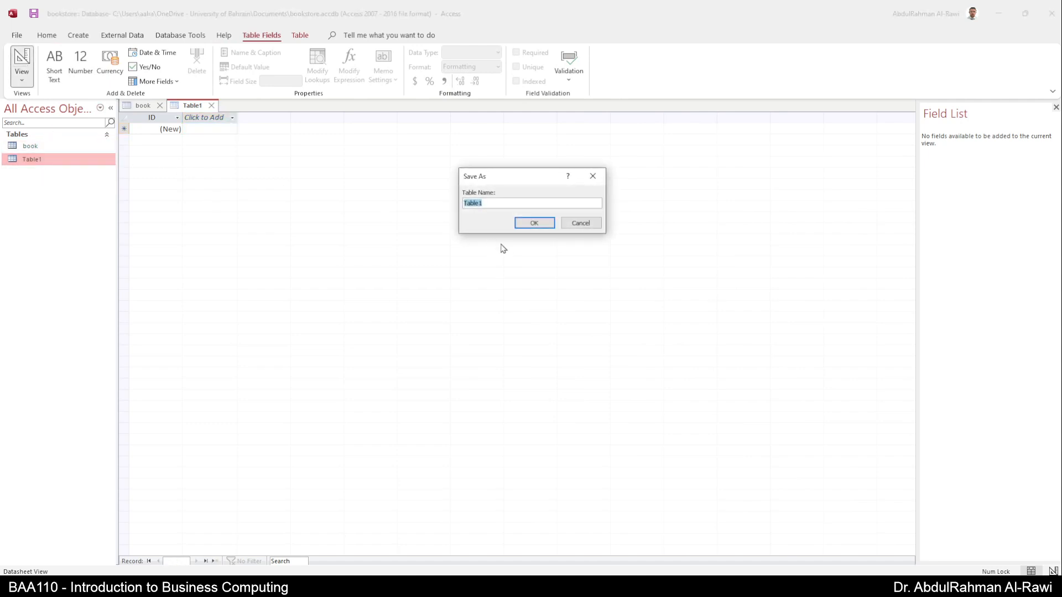
{"action": "type", "text": "AUth"}
{"action": "key", "text": "BackSpace"}
{"action": "key", "text": "BackSpace"}
{"action": "key", "text": "BackSpace"}
{"action": "type", "text": "uth"}
{"action": "key", "text": "Return"}
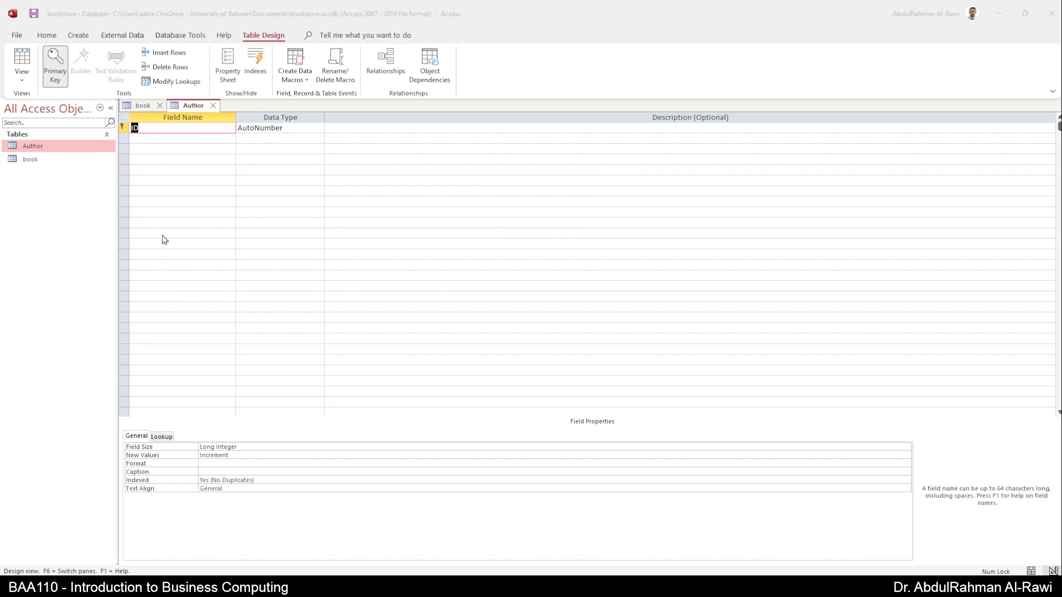
Rename the Author table's primary key field to Author ID and set its data type to Number
{"action": "left_click", "coordinate": [143, 128]}
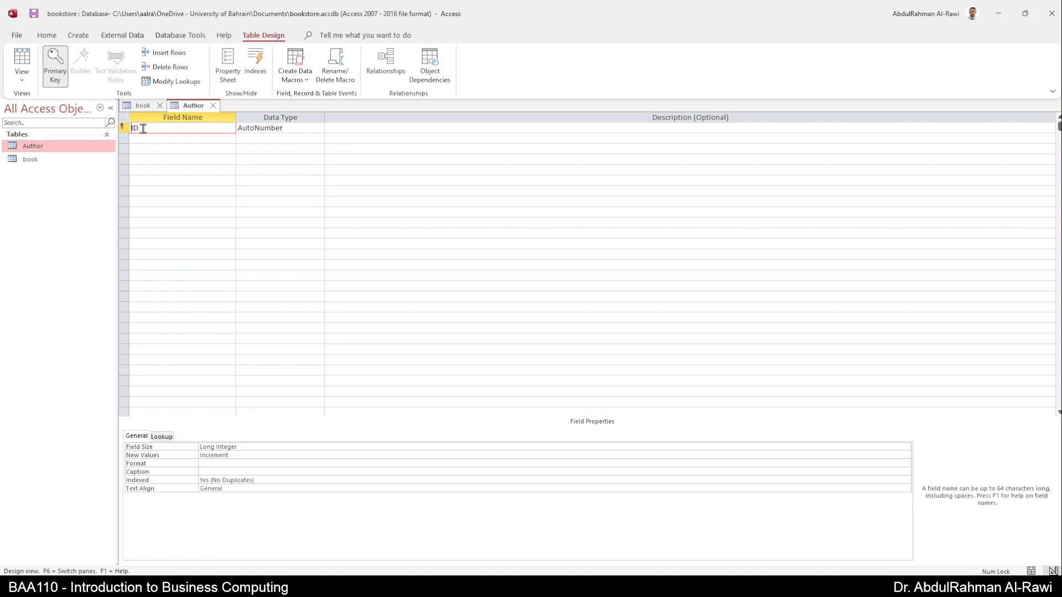
{"action": "type", "text": "Author"}
{"action": "key", "text": "Tab"}
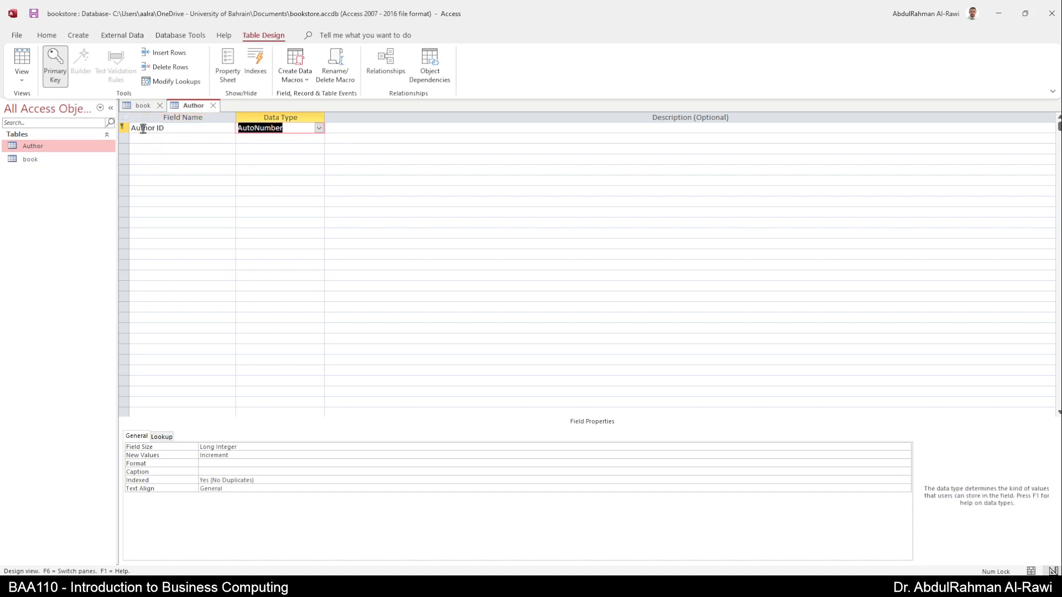
{"action": "left_click", "coordinate": [319, 130]}
{"action": "left_click", "coordinate": [279, 162]}
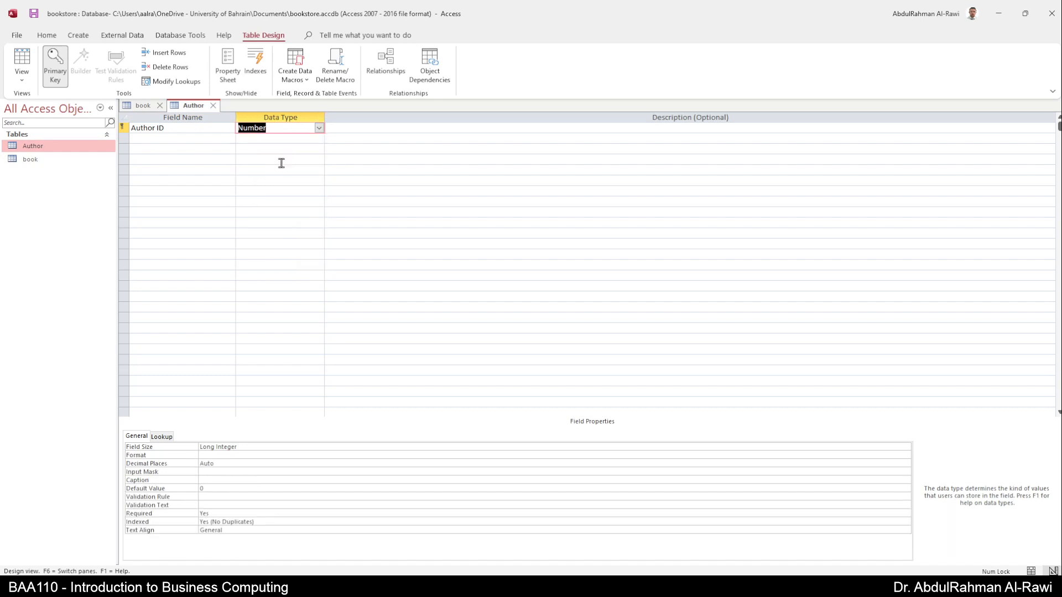
Check the Auther ID field's data type and properties in the book table's design, and return to the Author table
{"action": "left_click", "coordinate": [143, 106]}
{"action": "left_click", "coordinate": [46, 64]}
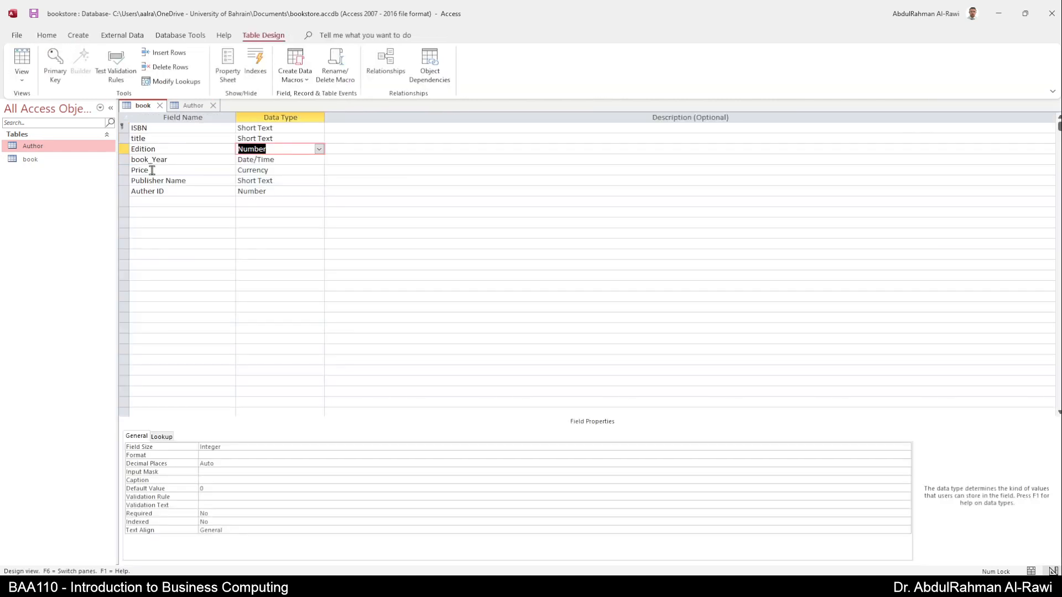
{"action": "left_click", "coordinate": [271, 191]}
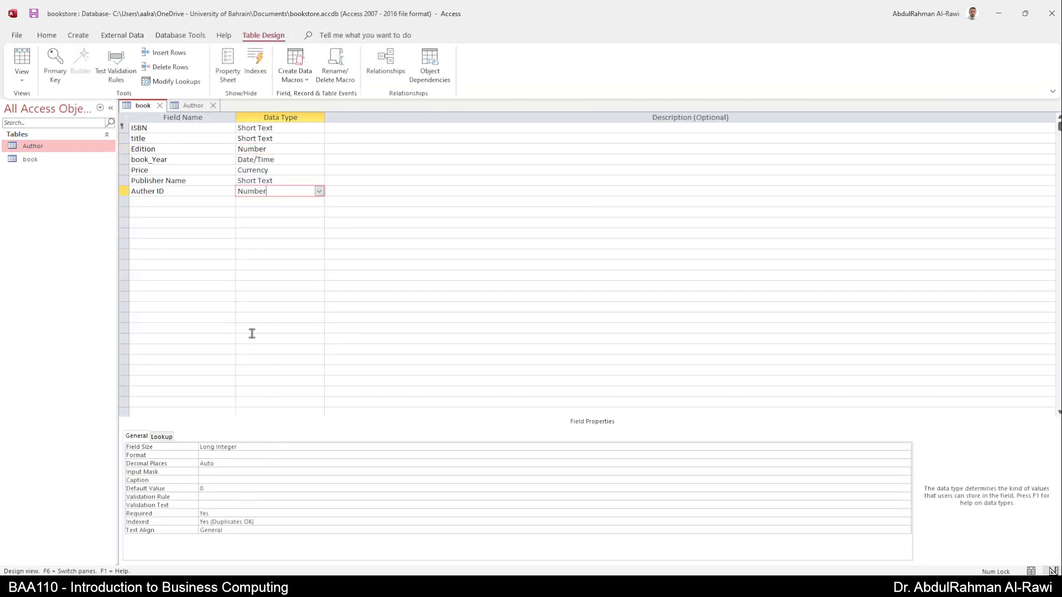
{"action": "left_click", "coordinate": [293, 177]}
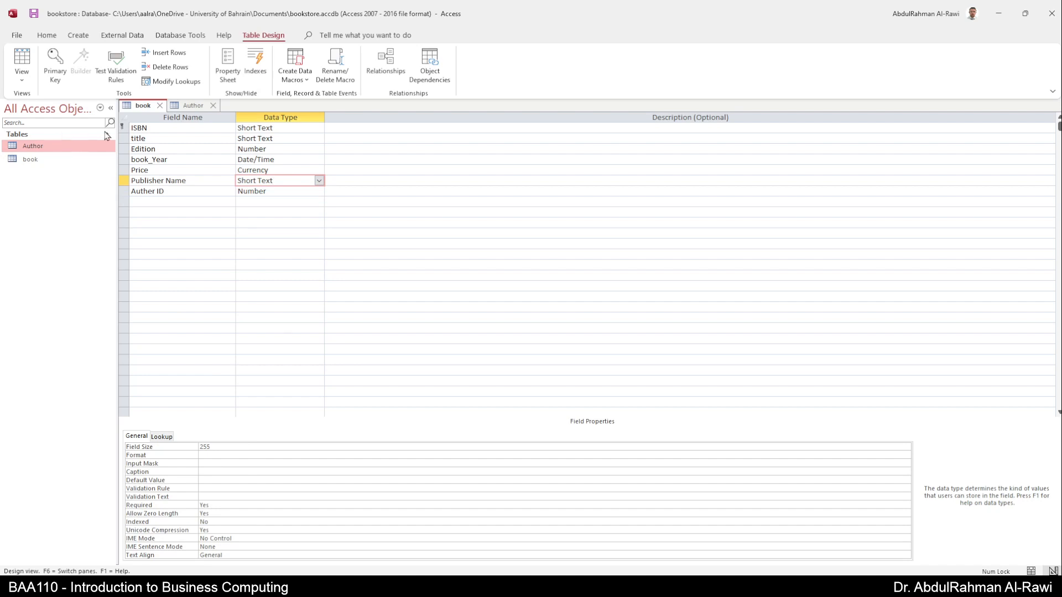
{"action": "left_click", "coordinate": [188, 105]}
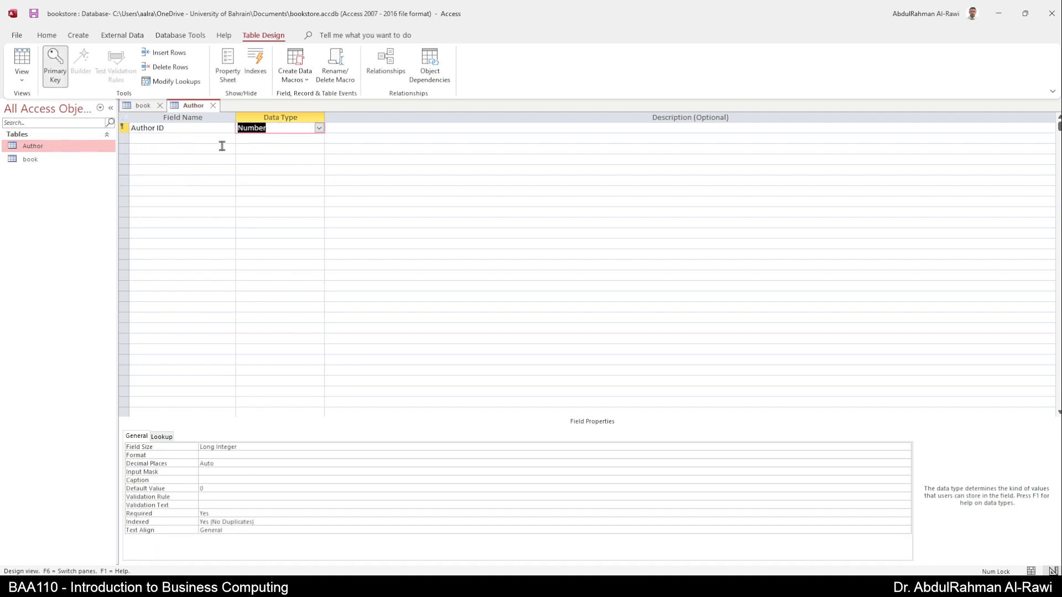
Add a Short Text field called Author Name below Author ID in the Author table
{"action": "left_click", "coordinate": [165, 139]}
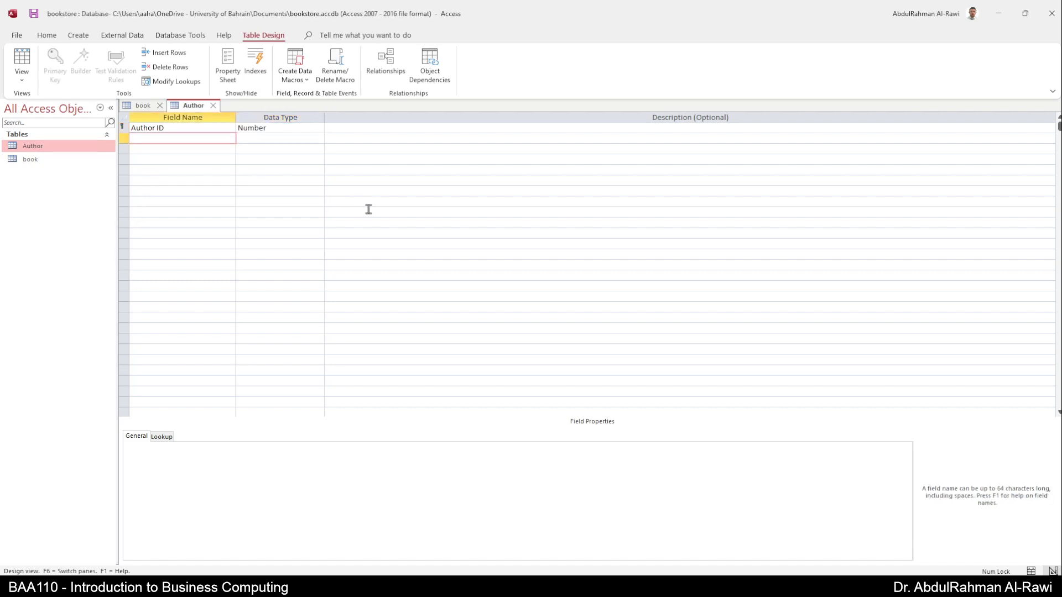
{"action": "type", "text": "Name"}
{"action": "key", "text": "Tab"}
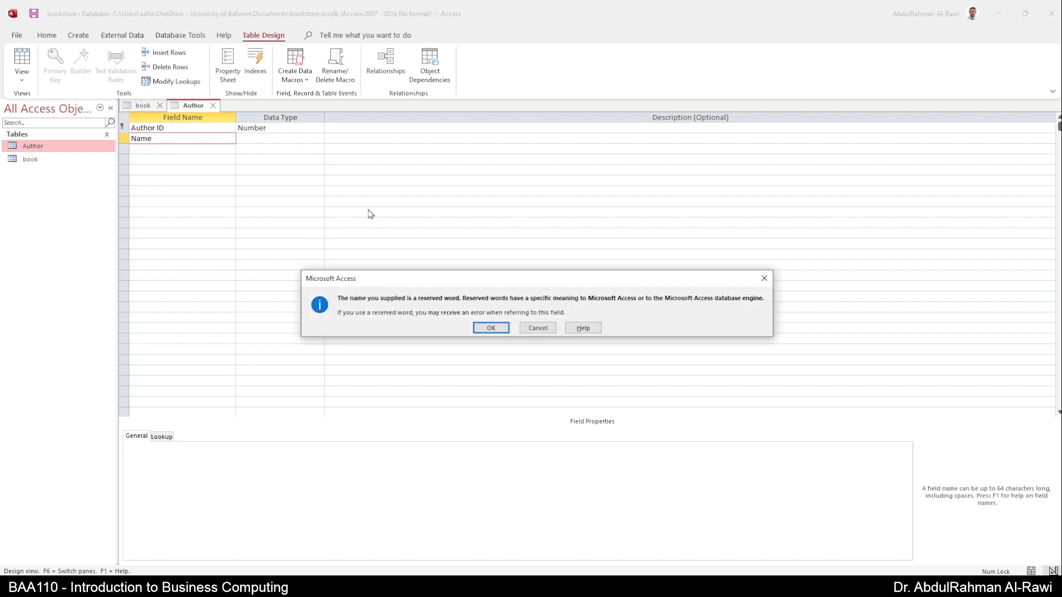
{"action": "key", "text": "Return"}
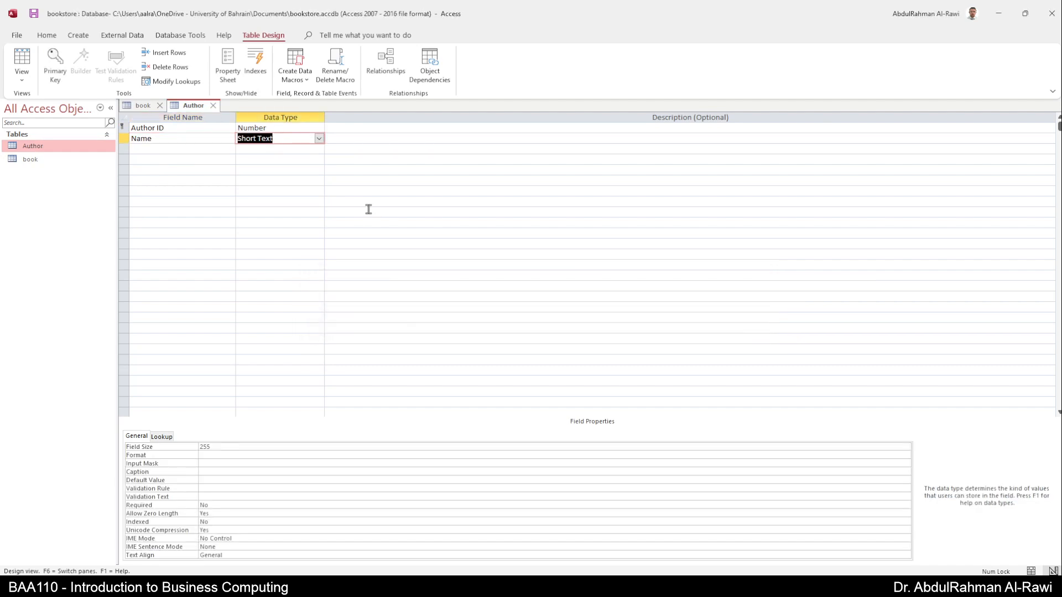
{"action": "left_click", "coordinate": [148, 139]}
{"action": "type", "text": "Author"}
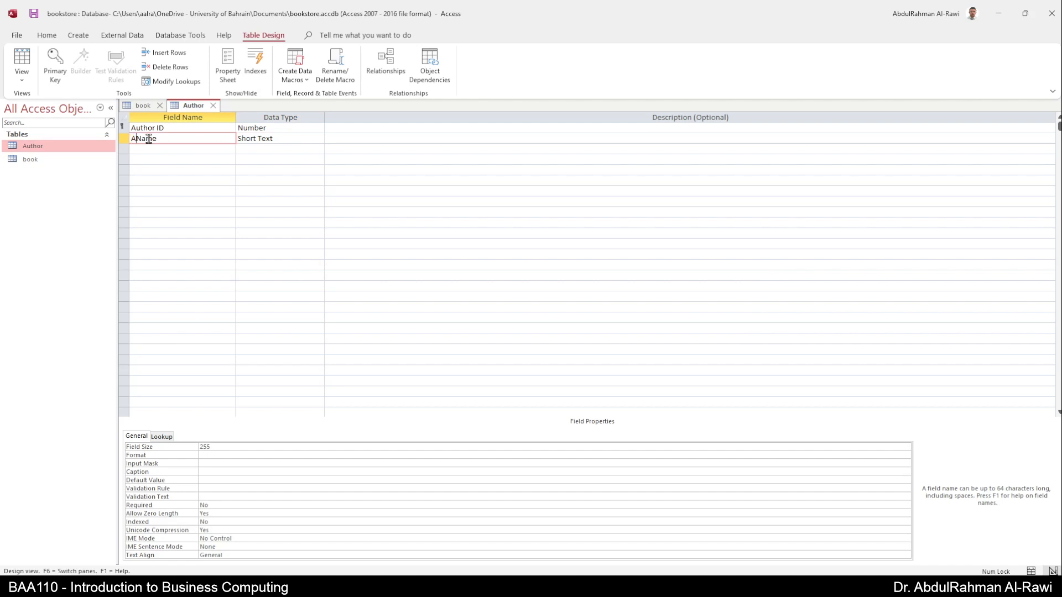
{"action": "key", "text": "Tab"}
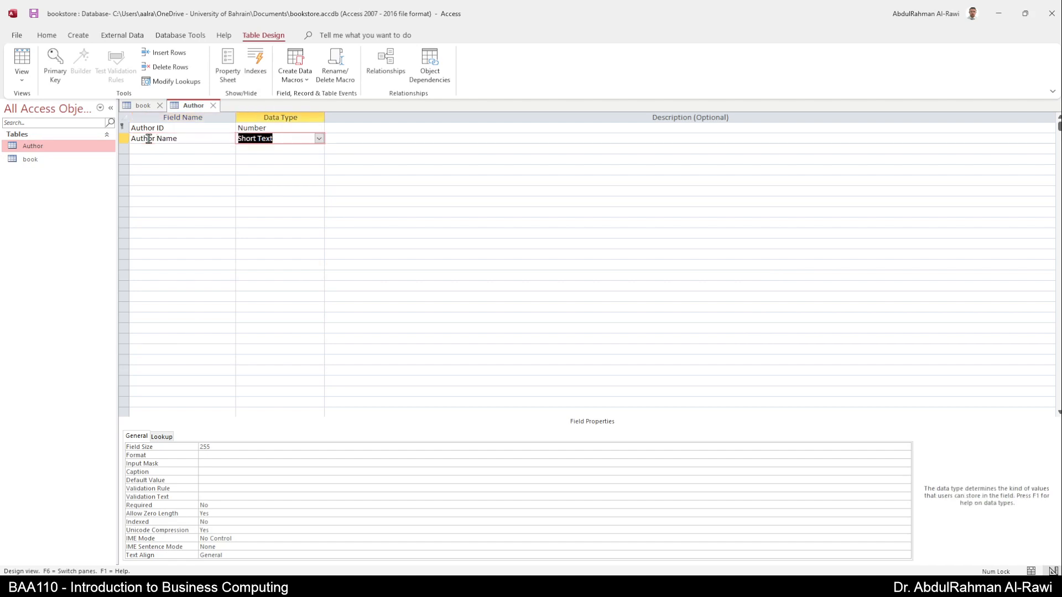
Set the Author Name field's size to 50 characters
{"action": "left_click", "coordinate": [257, 448]}
{"action": "double_click", "coordinate": [258, 448]}
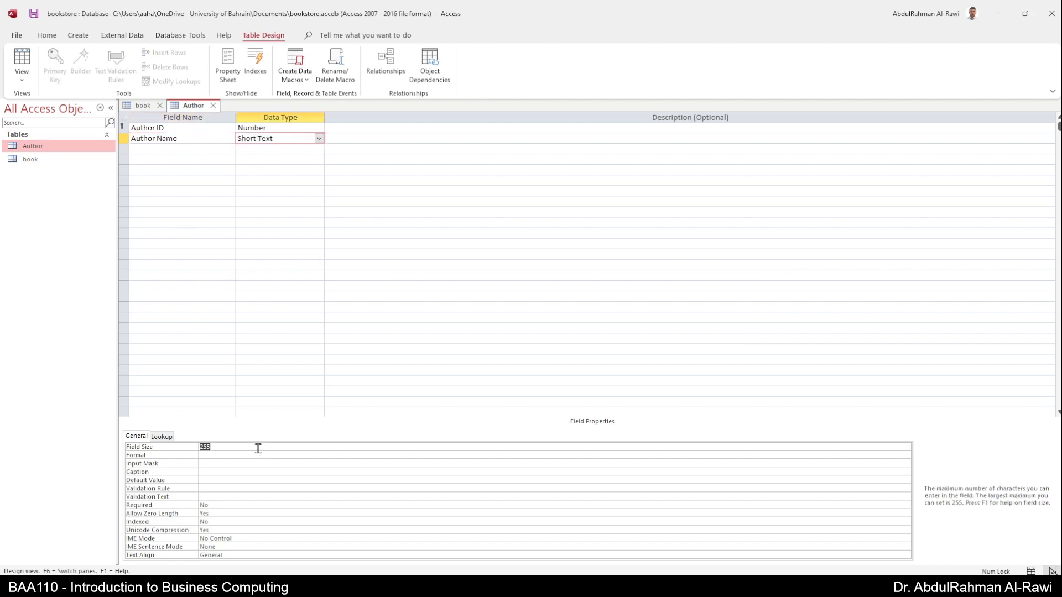
{"action": "type", "text": "50"}
{"action": "key", "text": "Return"}
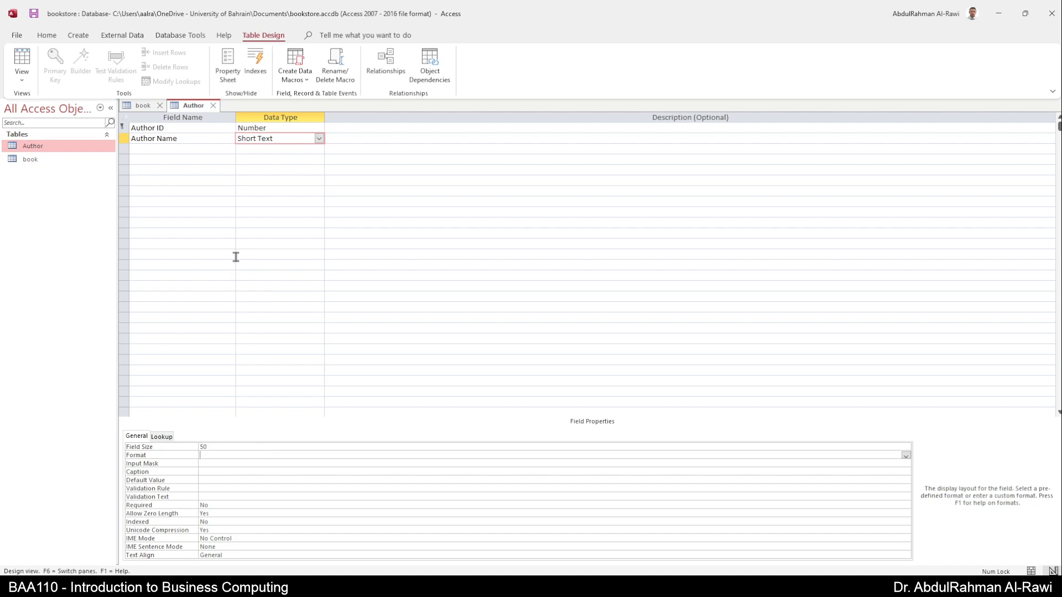
Add a Short Text field called Address below Author Name
{"action": "left_click", "coordinate": [171, 149]}
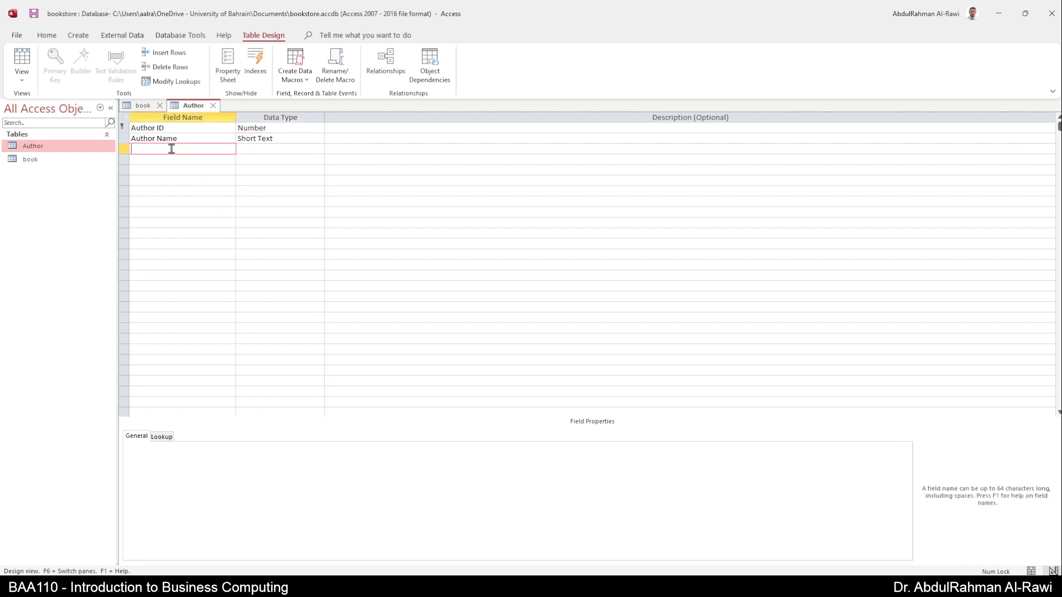
{"action": "type", "text": "Address"}
{"action": "key", "text": "Tab"}
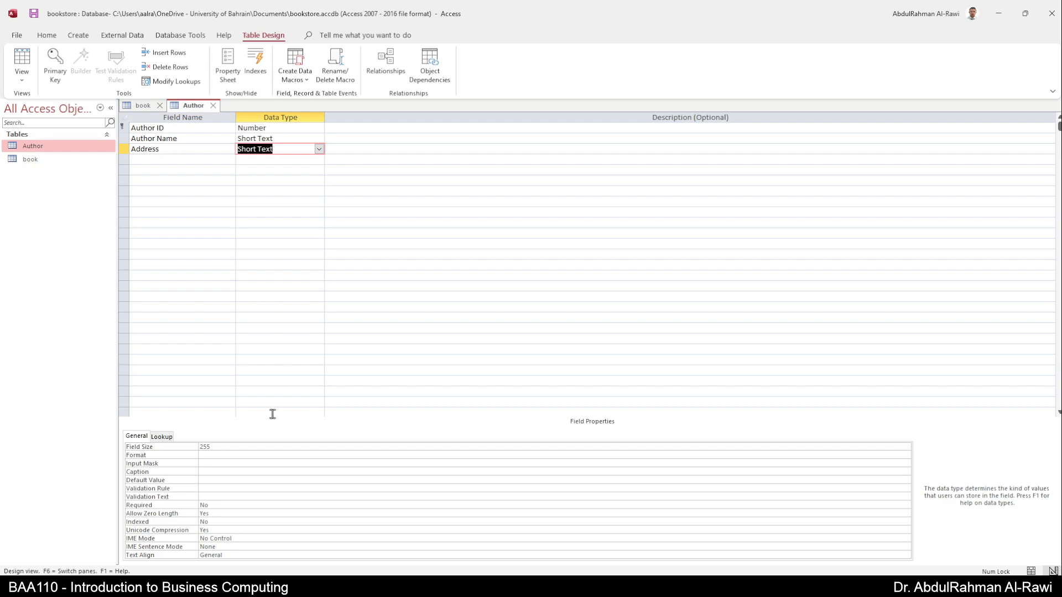
Try the Phone Number input mask on the Address field, saving the table when asked, and clear the mask
{"action": "left_click", "coordinate": [235, 446]}
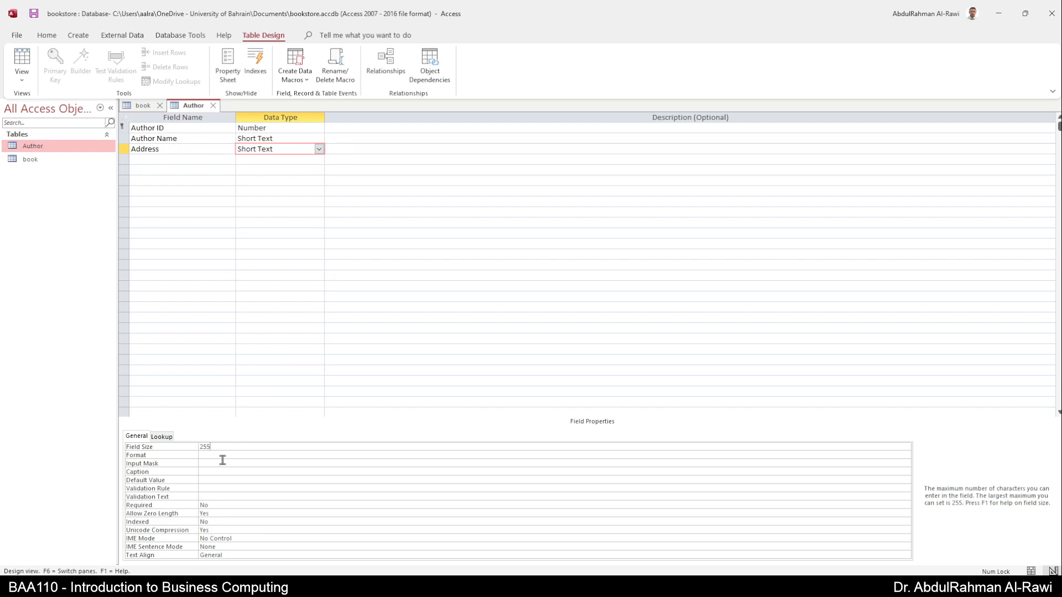
{"action": "left_click", "coordinate": [222, 461]}
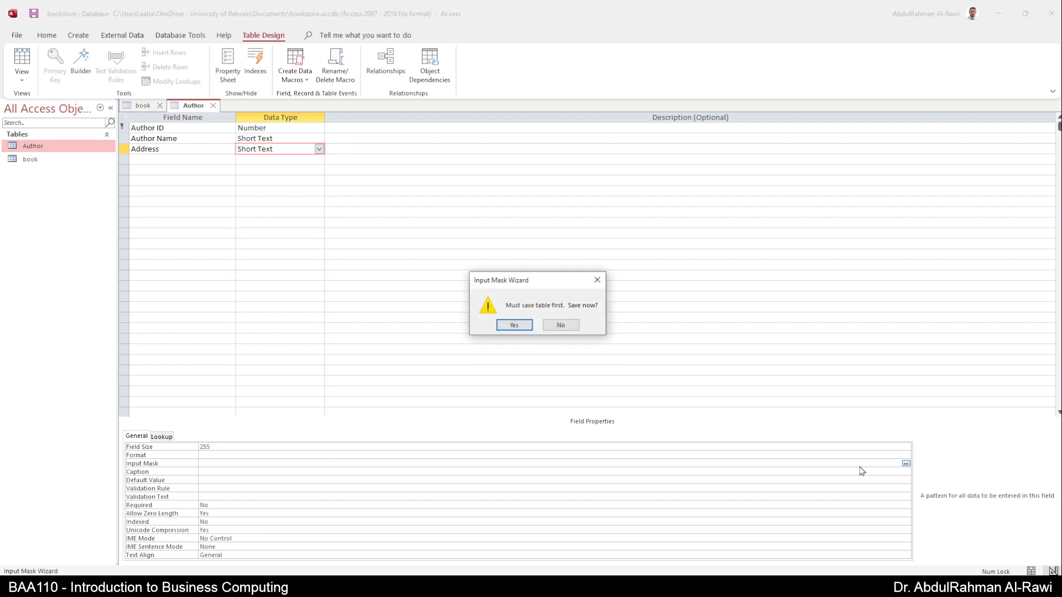
{"action": "left_click", "coordinate": [519, 327]}
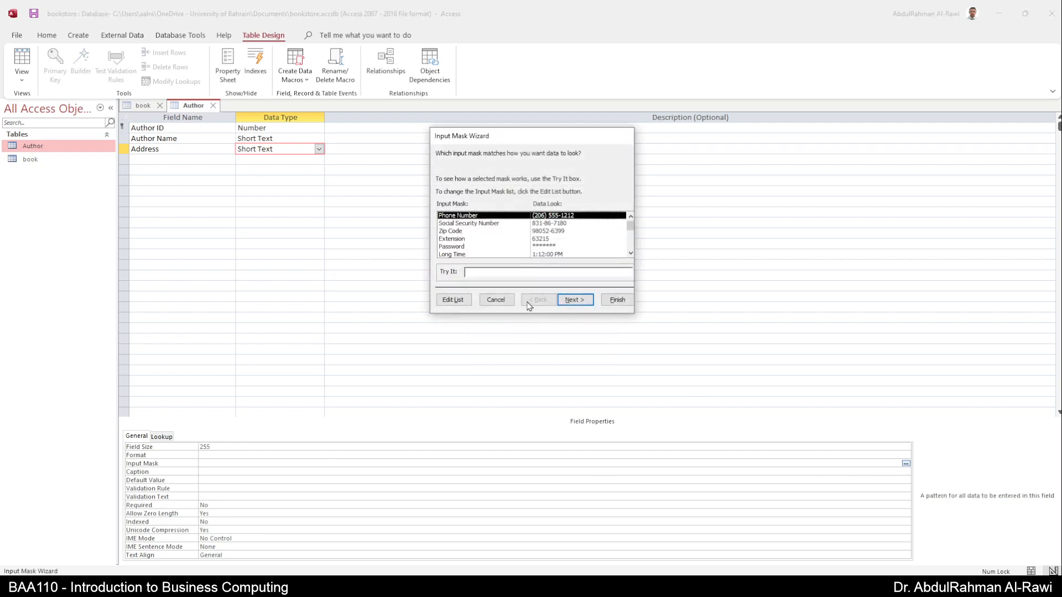
{"action": "left_click", "coordinate": [612, 300]}
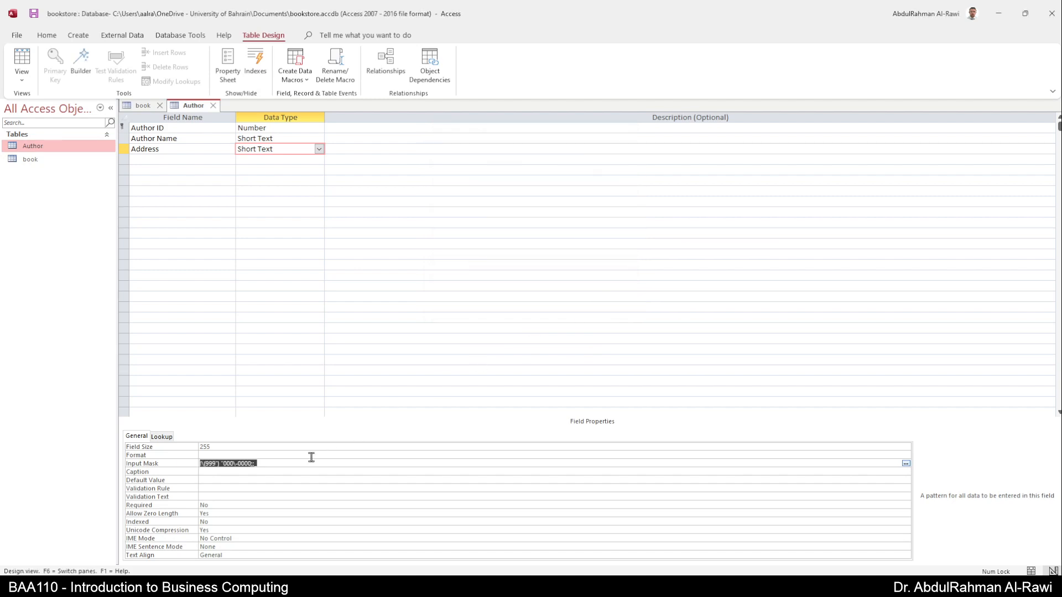
{"action": "key", "text": "BackSpace"}
Turn Address into a lookup field with the self-entered values USA, UK, Bahrain and KSA in one column
{"action": "left_click", "coordinate": [319, 149]}
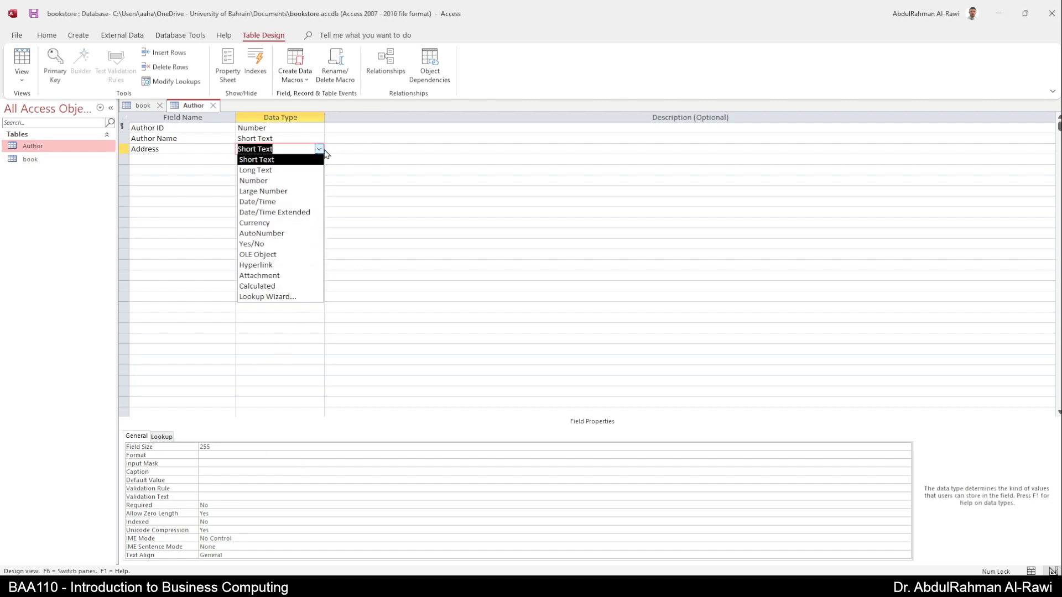
{"action": "left_click", "coordinate": [318, 297]}
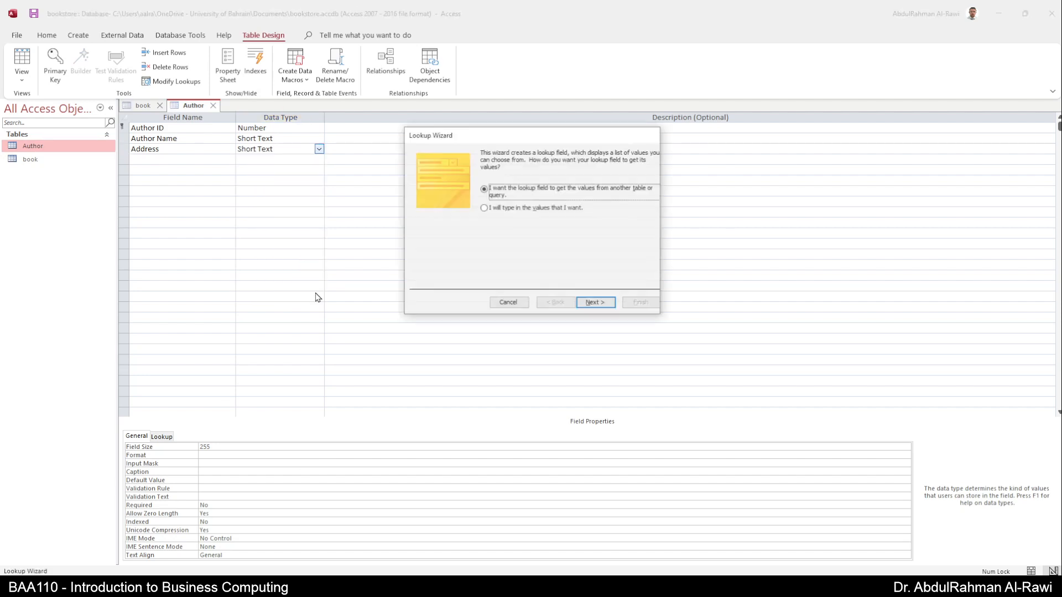
{"action": "left_click", "coordinate": [510, 209]}
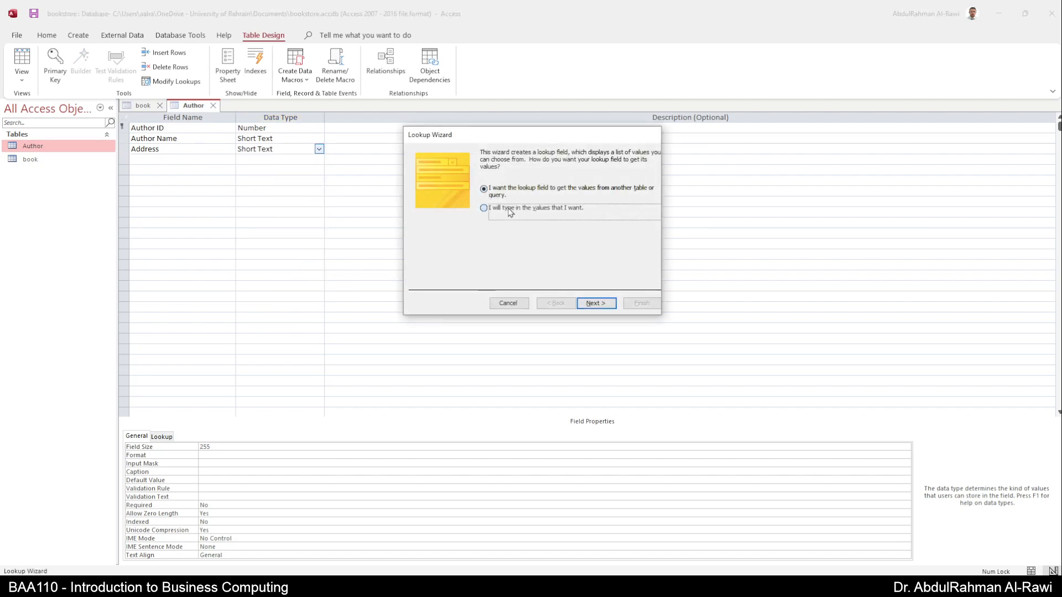
{"action": "left_click", "coordinate": [591, 303]}
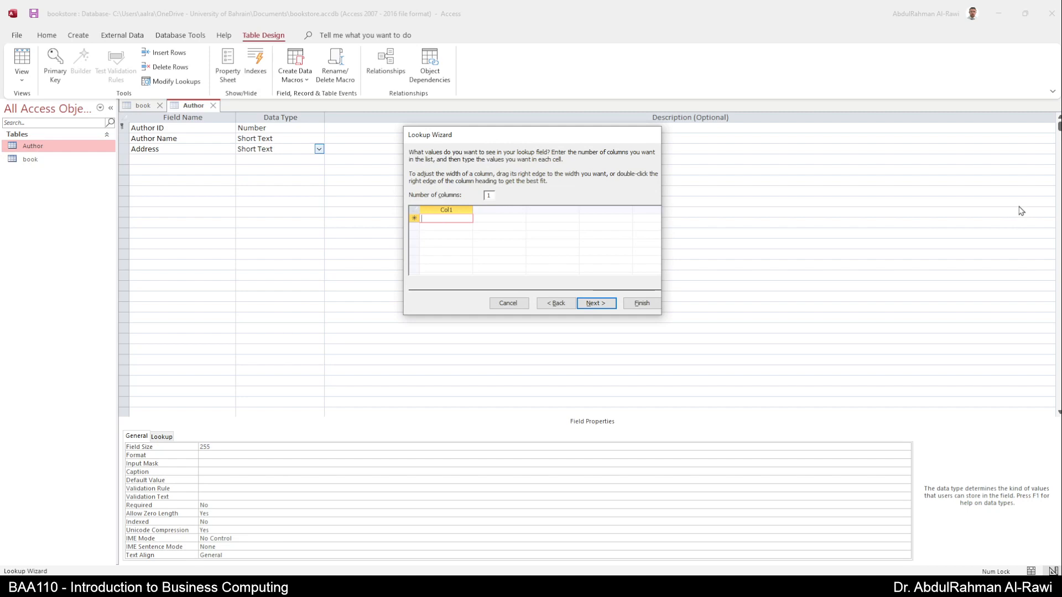
{"action": "type", "text": "USA"}
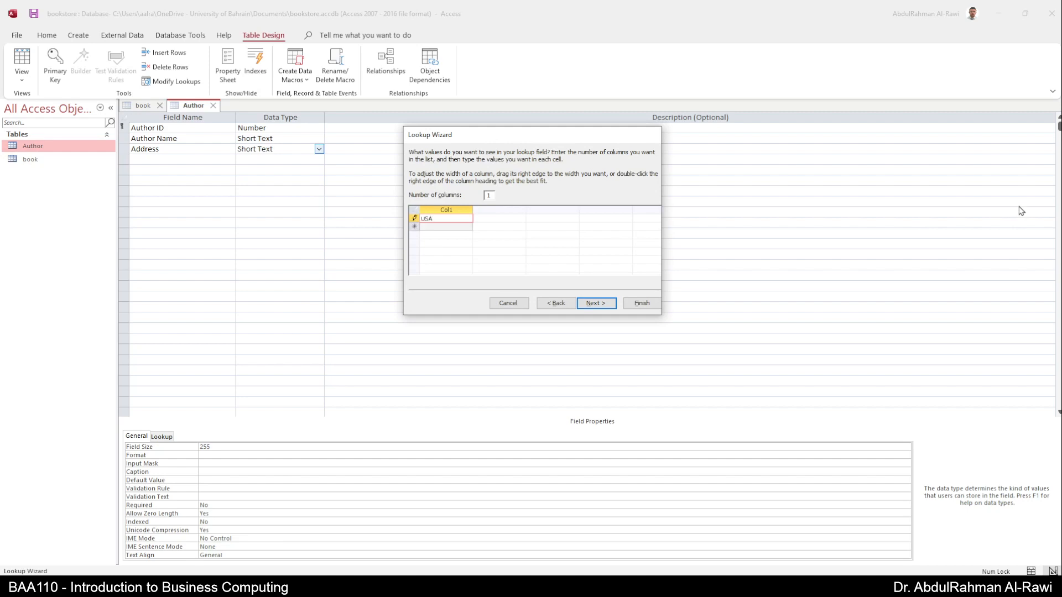
{"action": "key", "text": "Return"}
{"action": "type", "text": "UK"}
{"action": "key", "text": "Return"}
{"action": "type", "text": "Bahrain"}
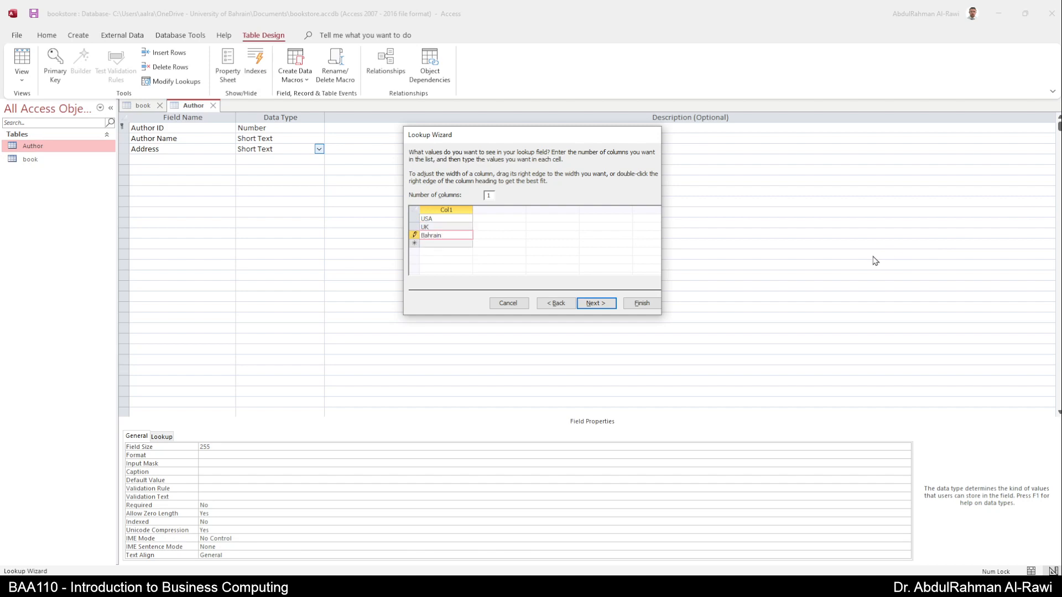
{"action": "key", "text": "Return"}
{"action": "type", "text": "KSA"}
{"action": "key", "text": "Return"}
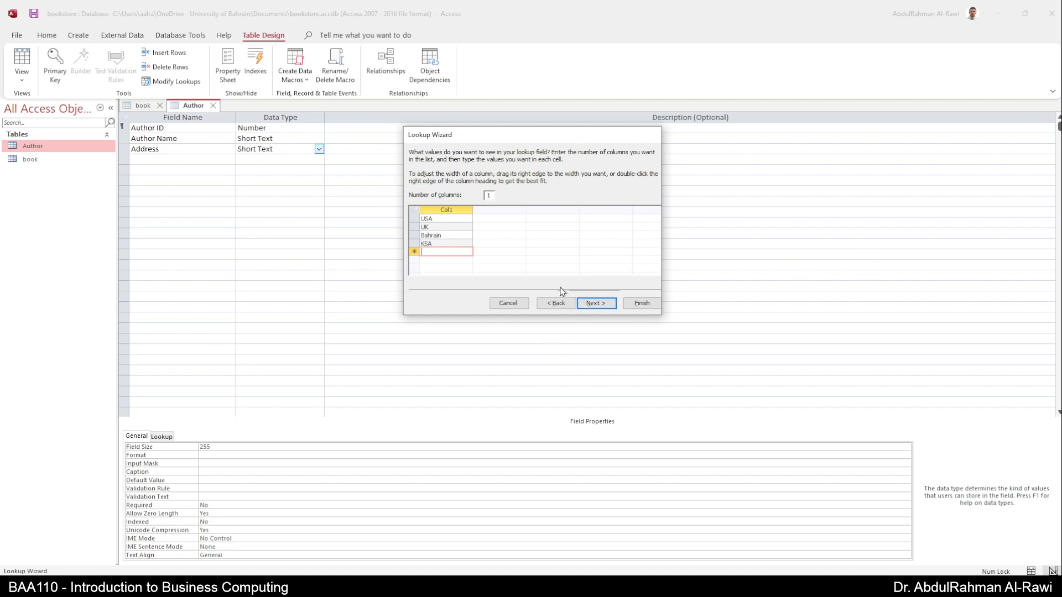
Finish the Address lookup with entries limited to the list, and make the Address field required
{"action": "left_click", "coordinate": [593, 303]}
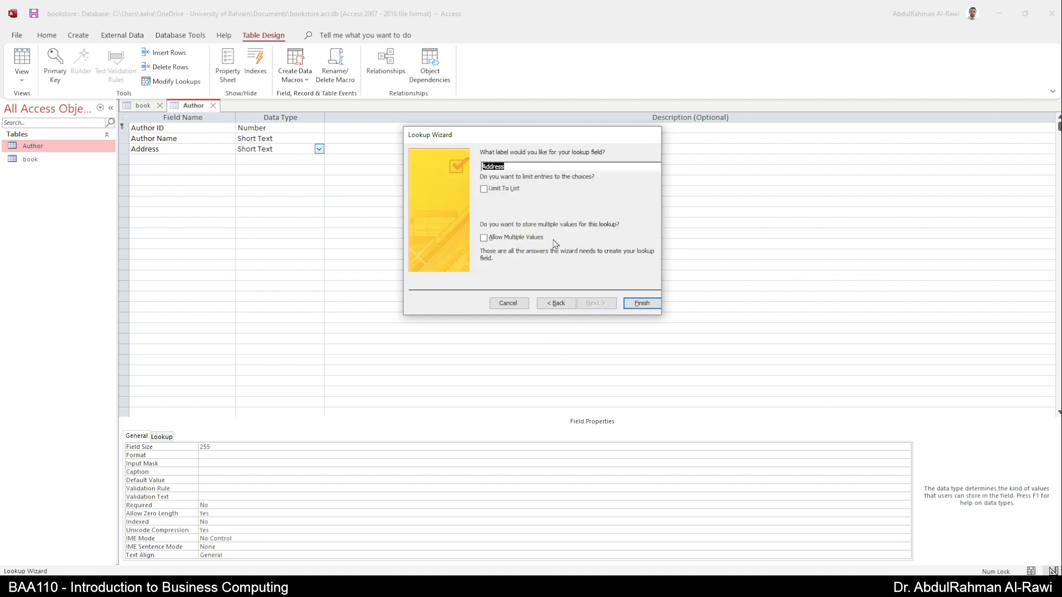
{"action": "left_click", "coordinate": [498, 189]}
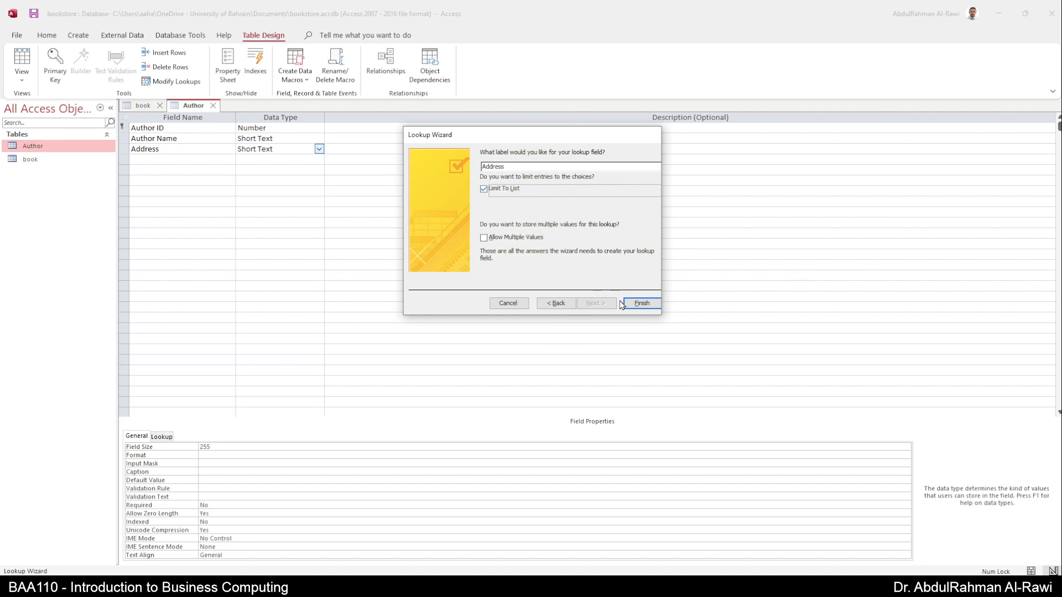
{"action": "left_click", "coordinate": [637, 303]}
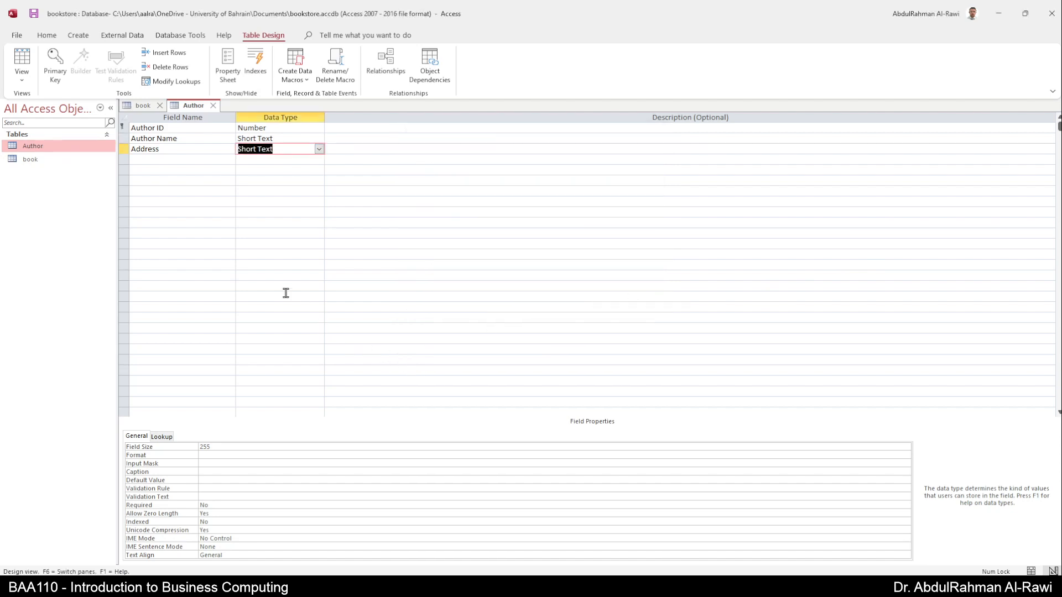
{"action": "double_click", "coordinate": [222, 505]}
{"action": "left_click", "coordinate": [214, 139]}
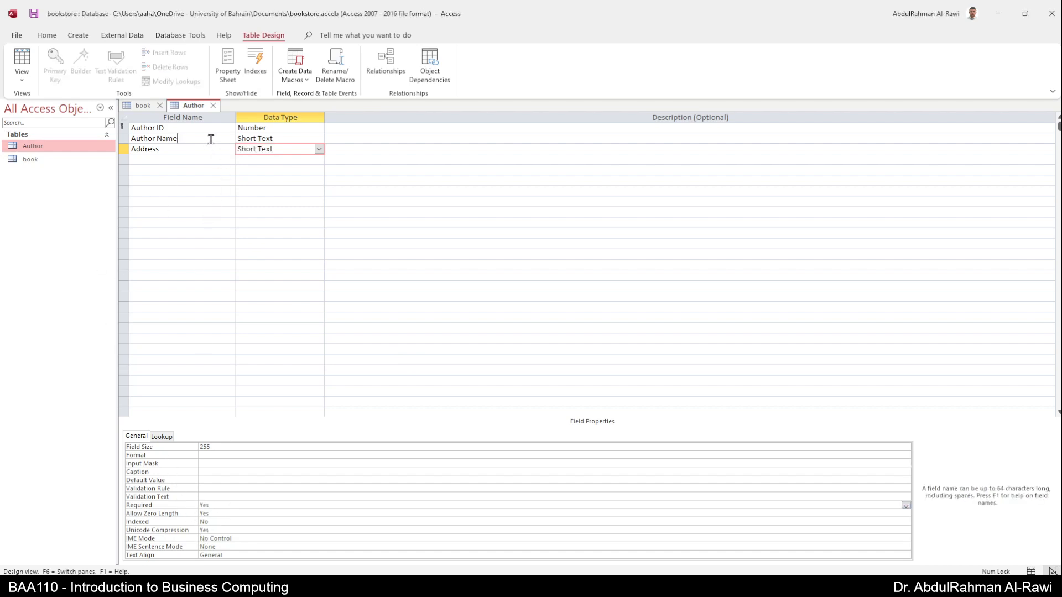
Add a Short Text field called Author URL below Address in the Author table
{"action": "left_click", "coordinate": [217, 506]}
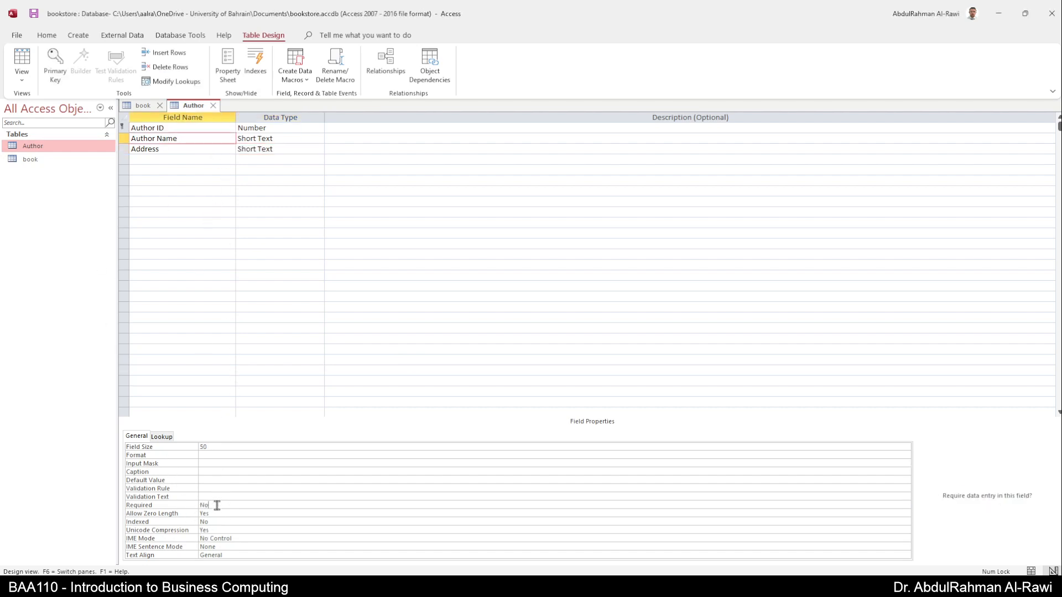
{"action": "left_click", "coordinate": [187, 159]}
{"action": "type", "text": "A"}
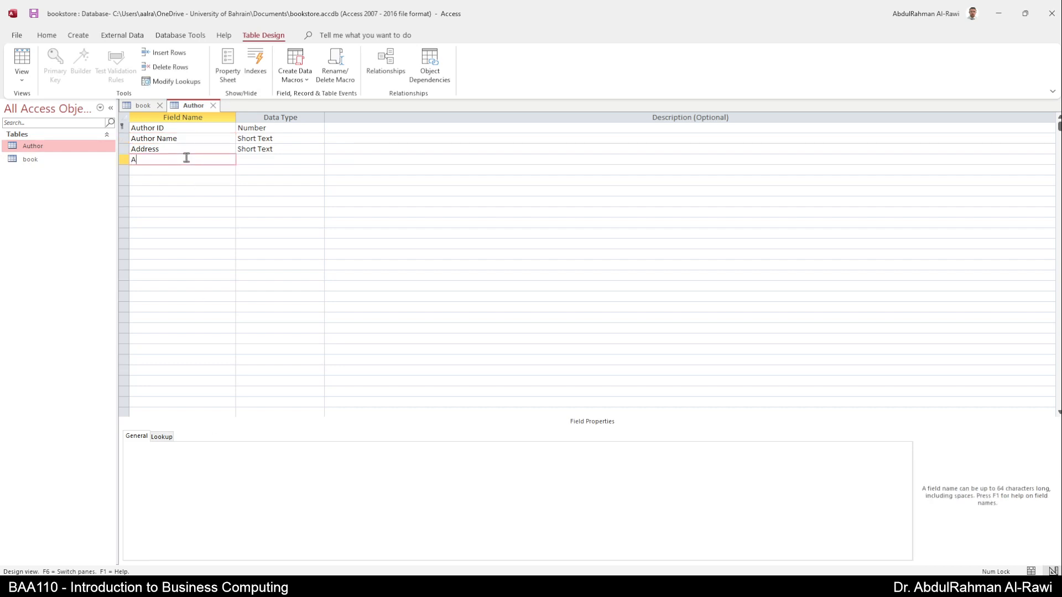
{"action": "type", "text": "uthor URL"}
{"action": "key", "text": "Tab"}
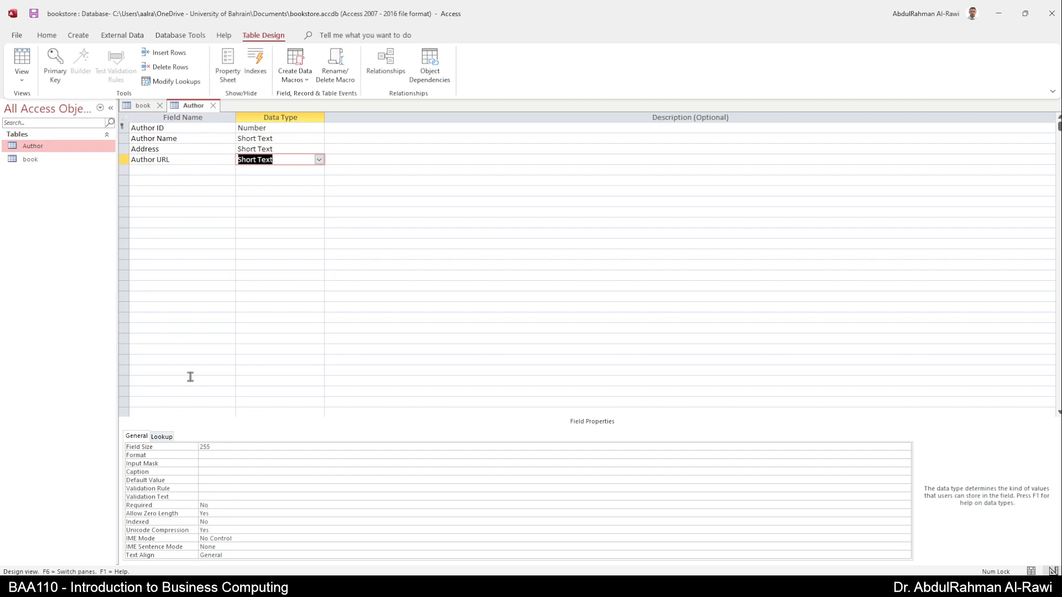
Save the Author table design and show both the Author and book tables in Datasheet view
{"action": "left_click", "coordinate": [34, 13]}
{"action": "left_click", "coordinate": [21, 64]}
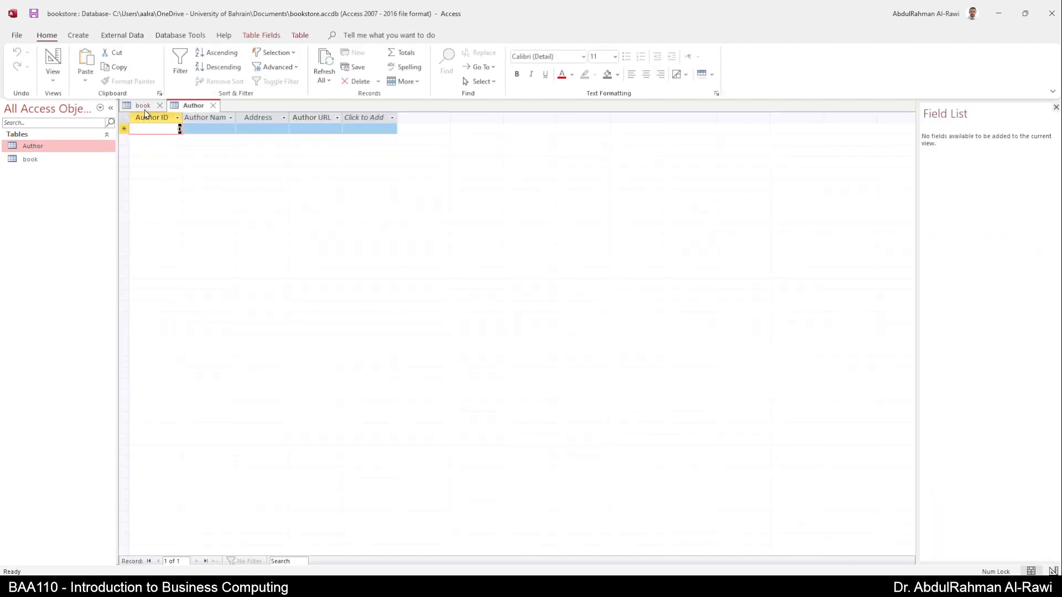
{"action": "left_click", "coordinate": [128, 105]}
{"action": "left_click", "coordinate": [53, 62]}
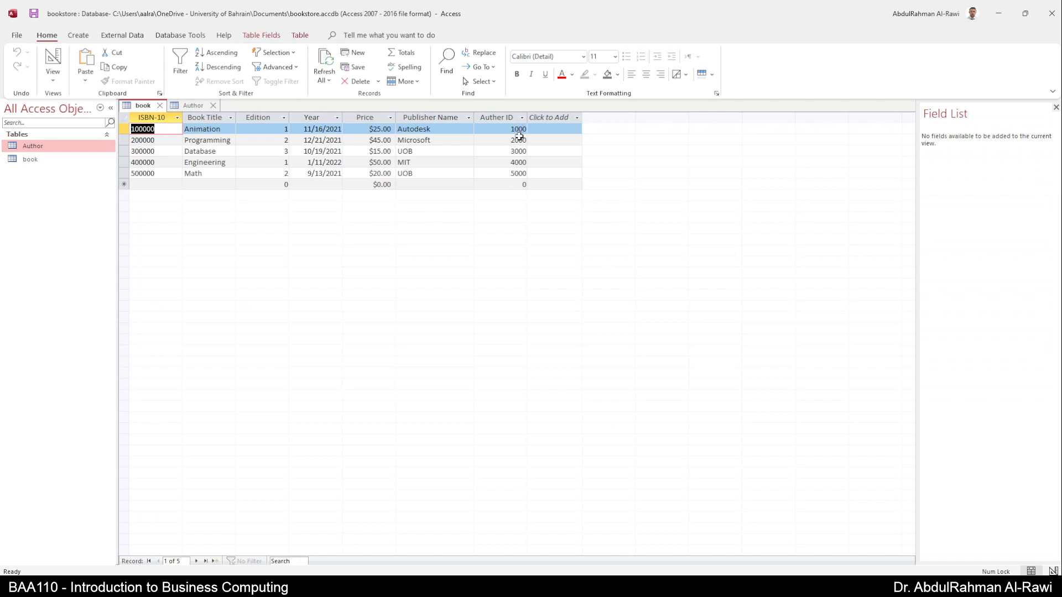
Try 3000 as the author ID of the Math book, and set it back to 5000
{"action": "double_click", "coordinate": [514, 173]}
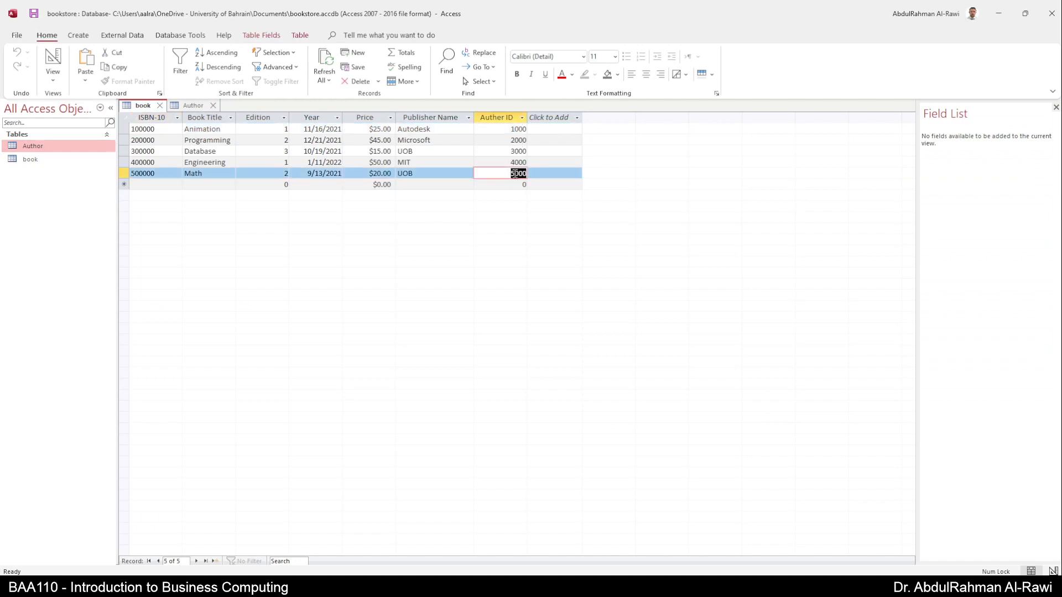
{"action": "type", "text": "300"}
{"action": "key", "text": "Return"}
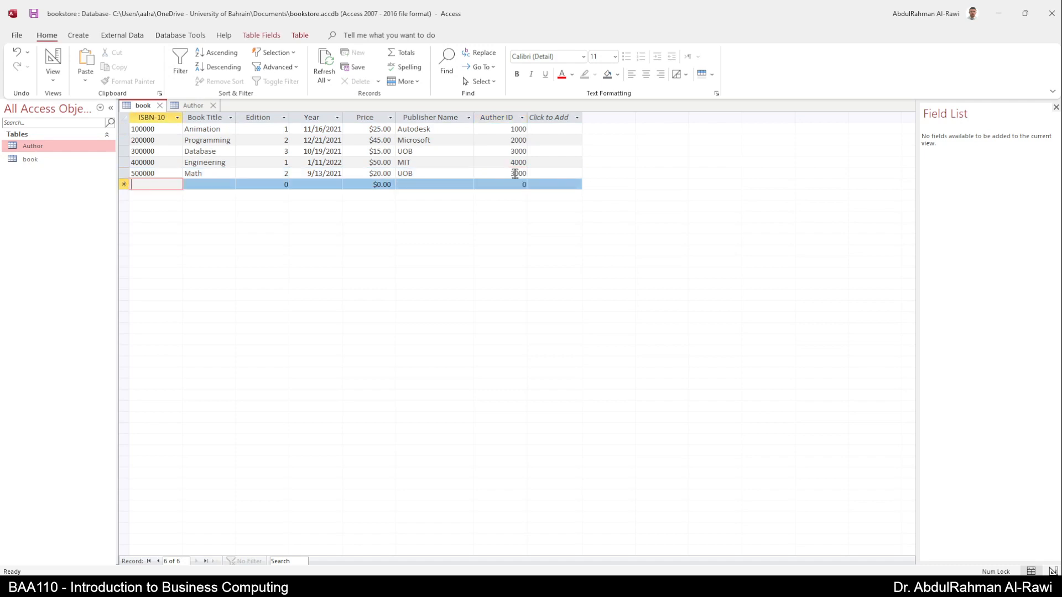
{"action": "double_click", "coordinate": [514, 174]}
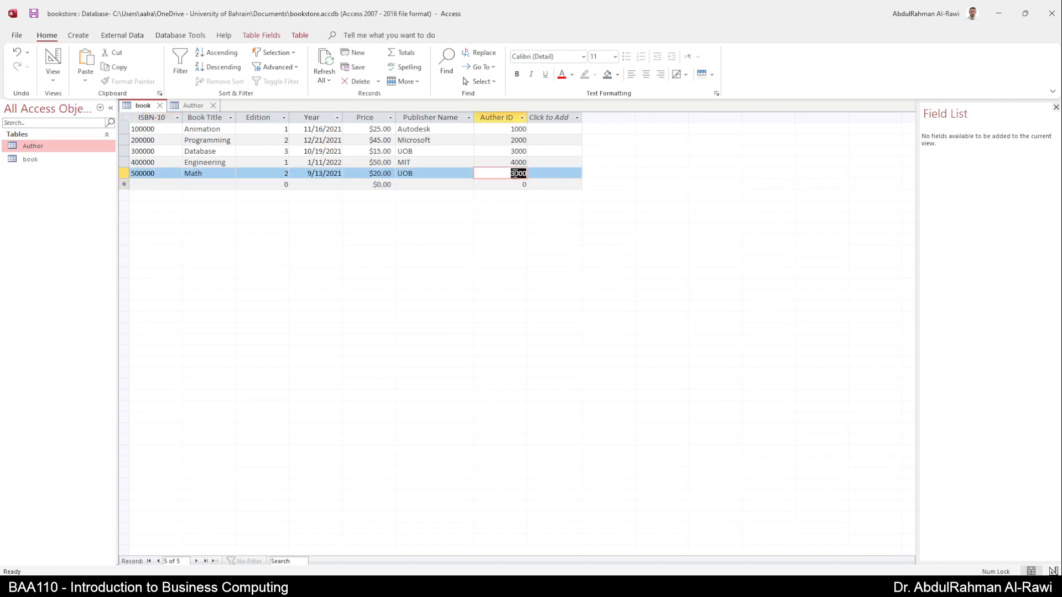
{"action": "type", "text": "5000"}
{"action": "key", "text": "Return"}
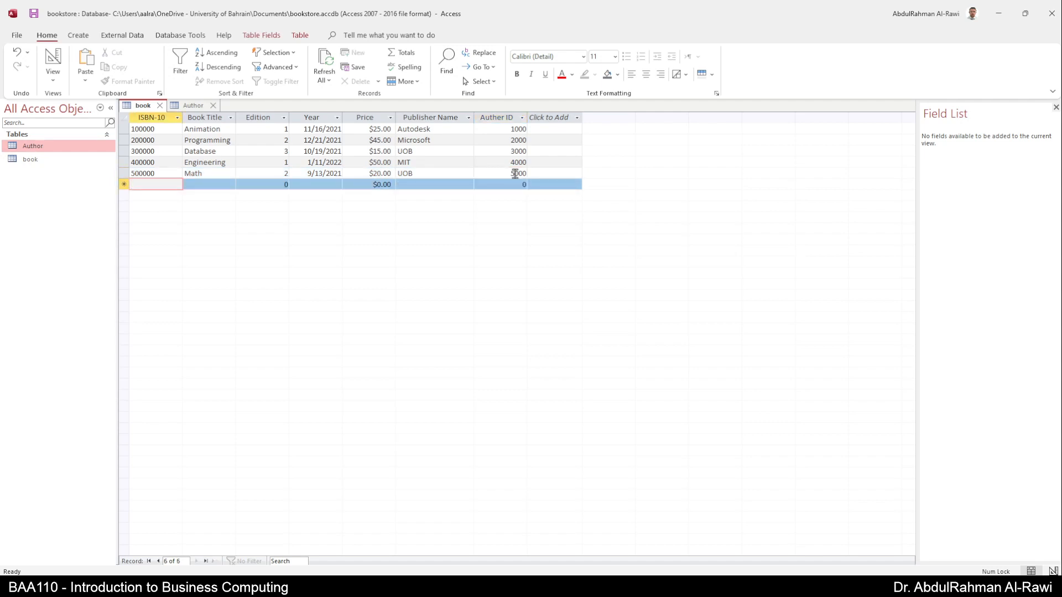
Enter the first Author record with ID 1000, the author's name, and Bahrain as the address
{"action": "left_click", "coordinate": [194, 106]}
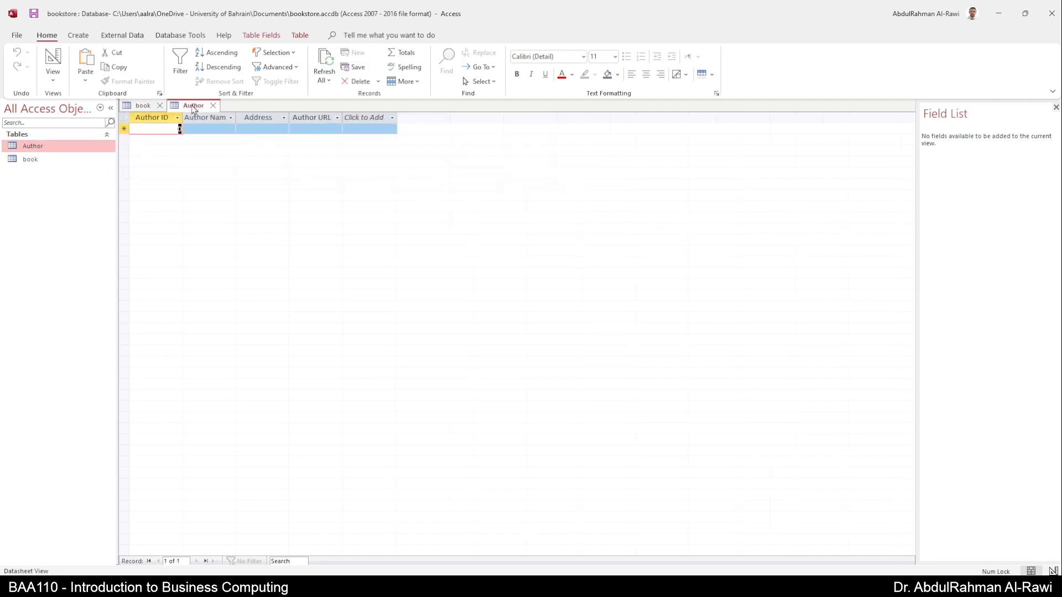
{"action": "type", "text": "1000"}
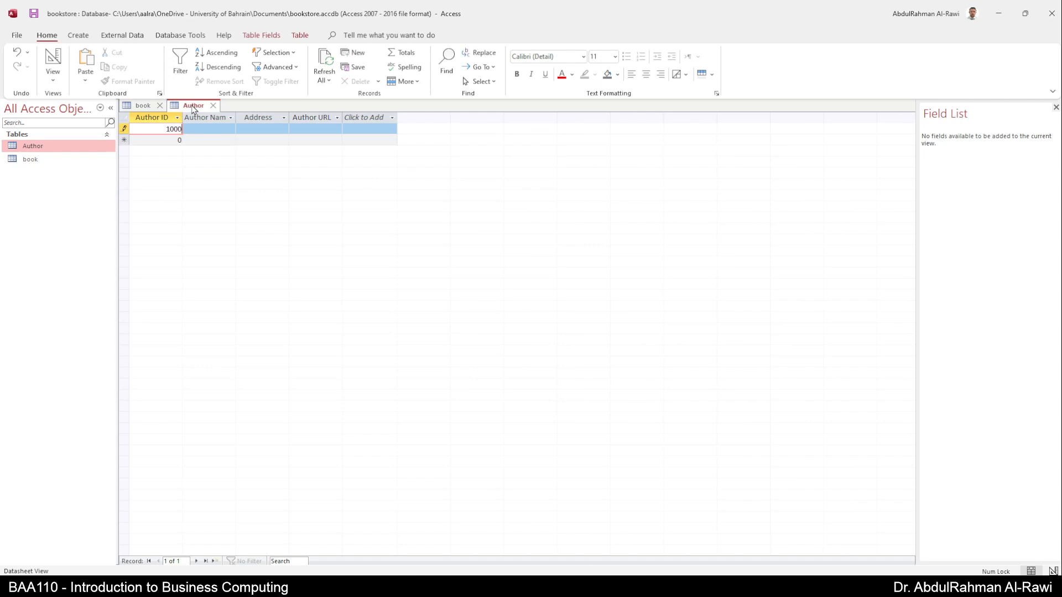
{"action": "key", "text": "Tab"}
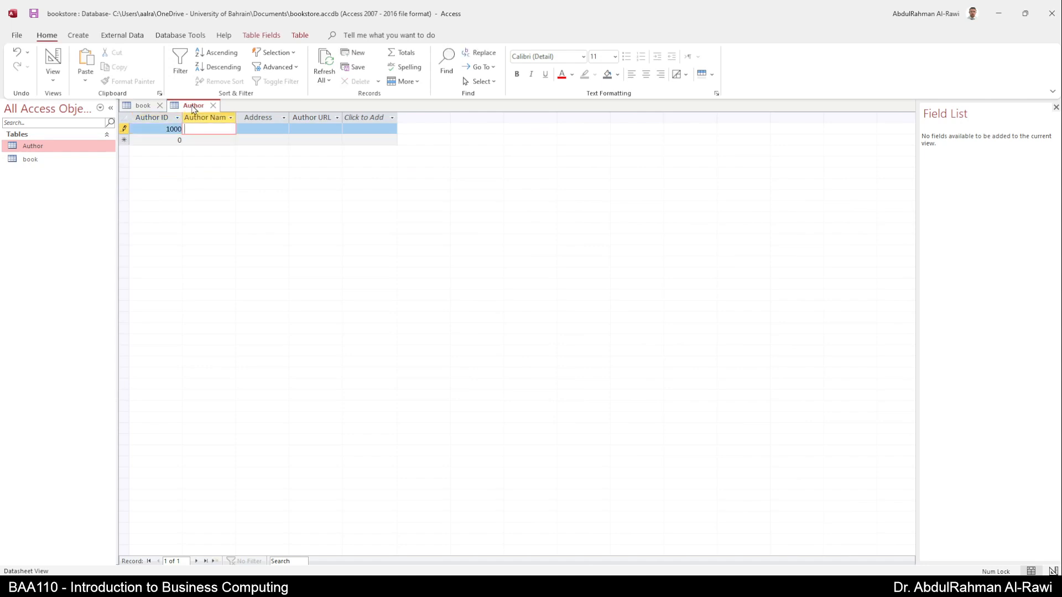
{"action": "type", "text": "AHmed"}
{"action": "key", "text": "BackSpace"}
{"action": "key", "text": "BackSpace"}
{"action": "key", "text": "BackSpace"}
{"action": "key", "text": "BackSpace"}
{"action": "type", "text": "hmed"}
{"action": "key", "text": "Tab"}
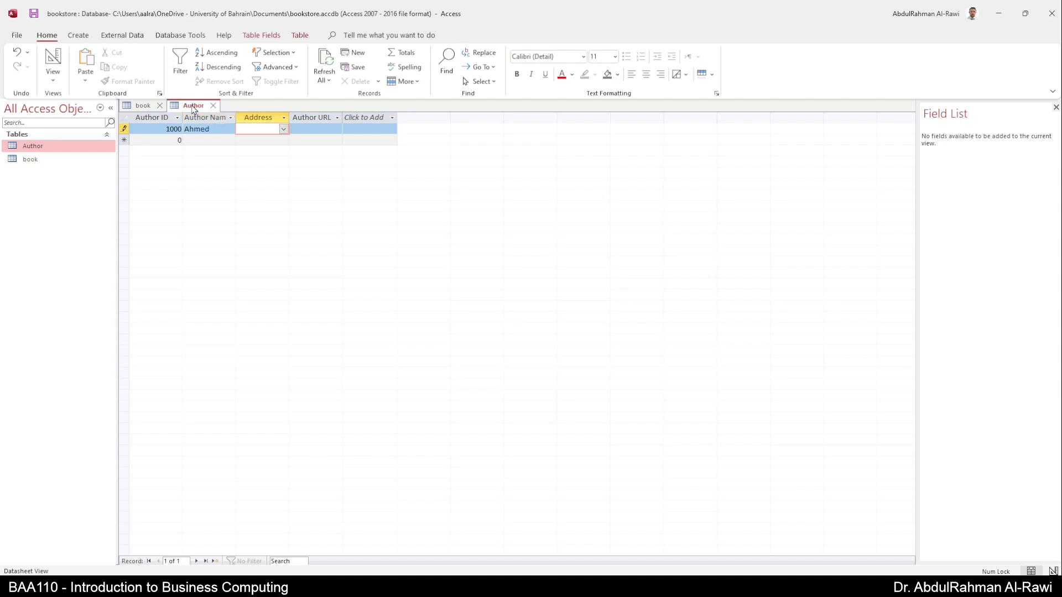
{"action": "left_click", "coordinate": [284, 129]}
{"action": "left_click", "coordinate": [272, 149]}
Enter the second Author record with ID 2000, the author's name, and KSA as the address
{"action": "left_click", "coordinate": [163, 140]}
{"action": "type", "text": "20000"}
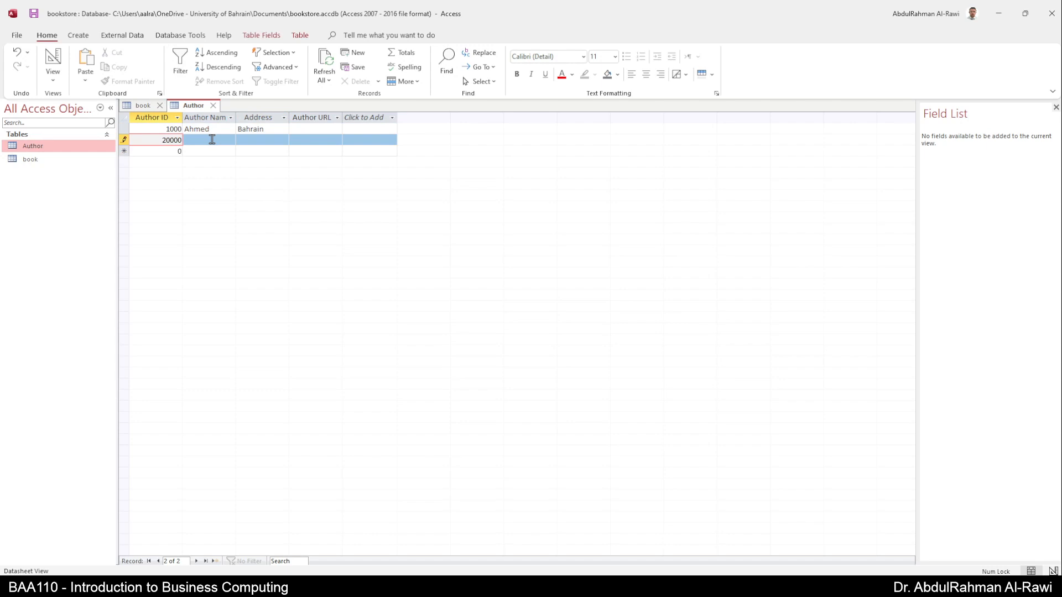
{"action": "key", "text": "BackSpace"}
{"action": "left_click", "coordinate": [212, 139]}
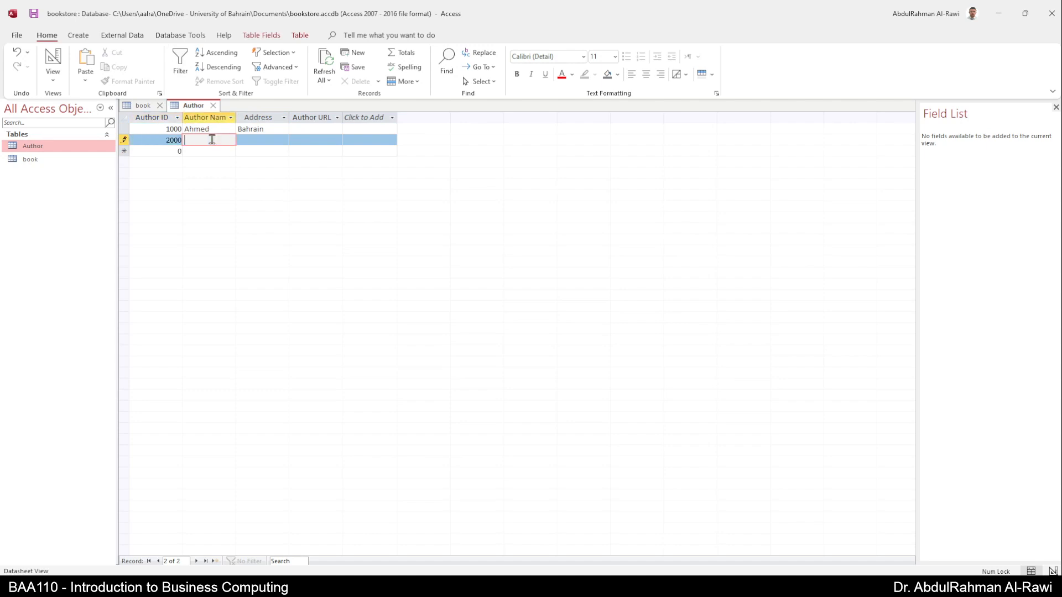
{"action": "type", "text": "Hani"}
{"action": "key", "text": "Tab"}
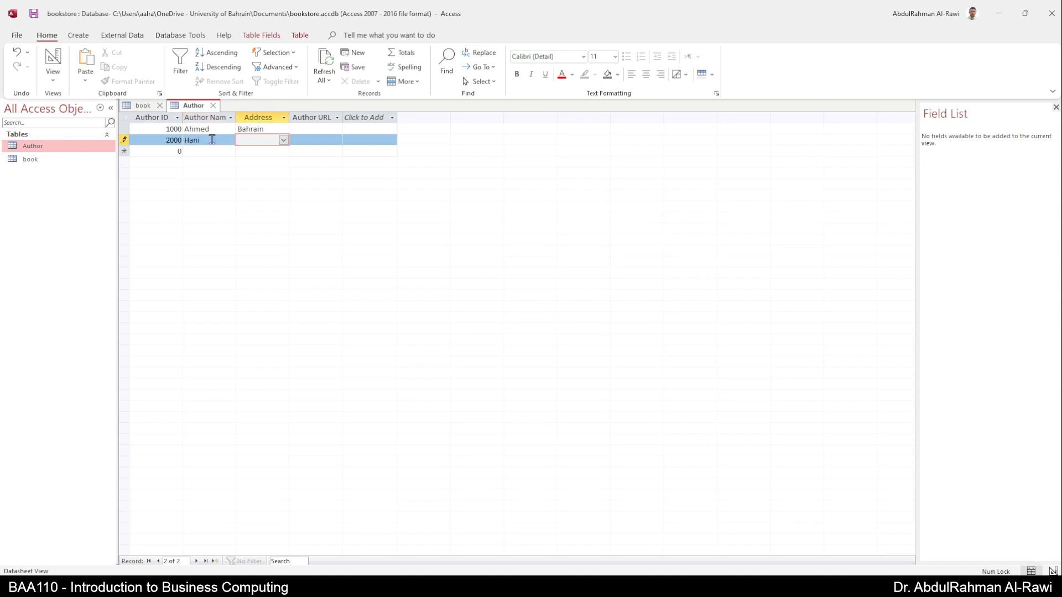
{"action": "left_click", "coordinate": [284, 140]}
{"action": "left_click", "coordinate": [268, 179]}
Enter the third Author record with ID 3000, the author's name, and UK as the address
{"action": "left_click", "coordinate": [161, 151]}
{"action": "type", "text": "30000"}
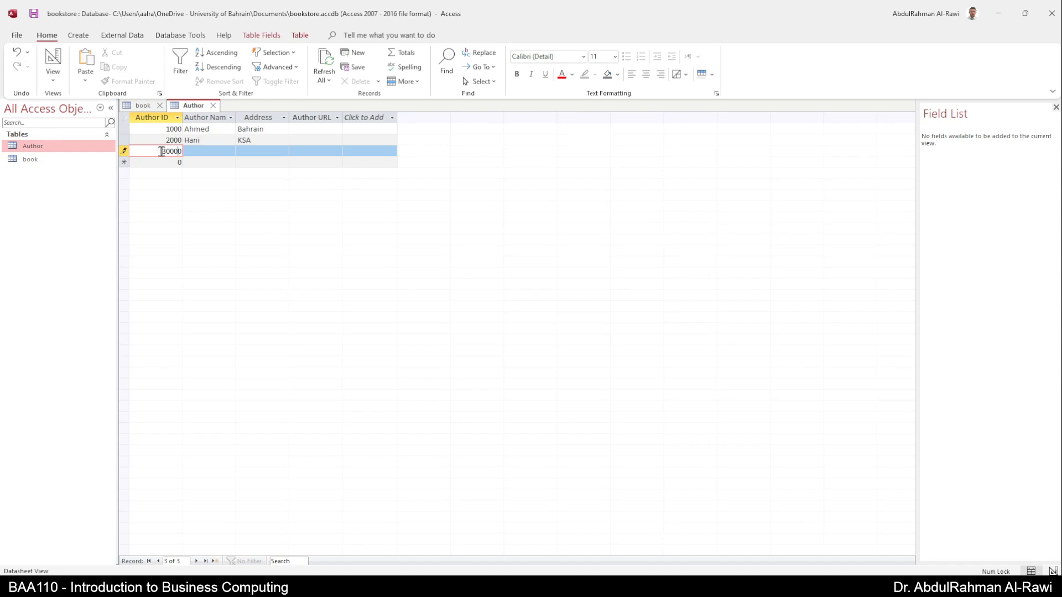
{"action": "key", "text": "Tab"}
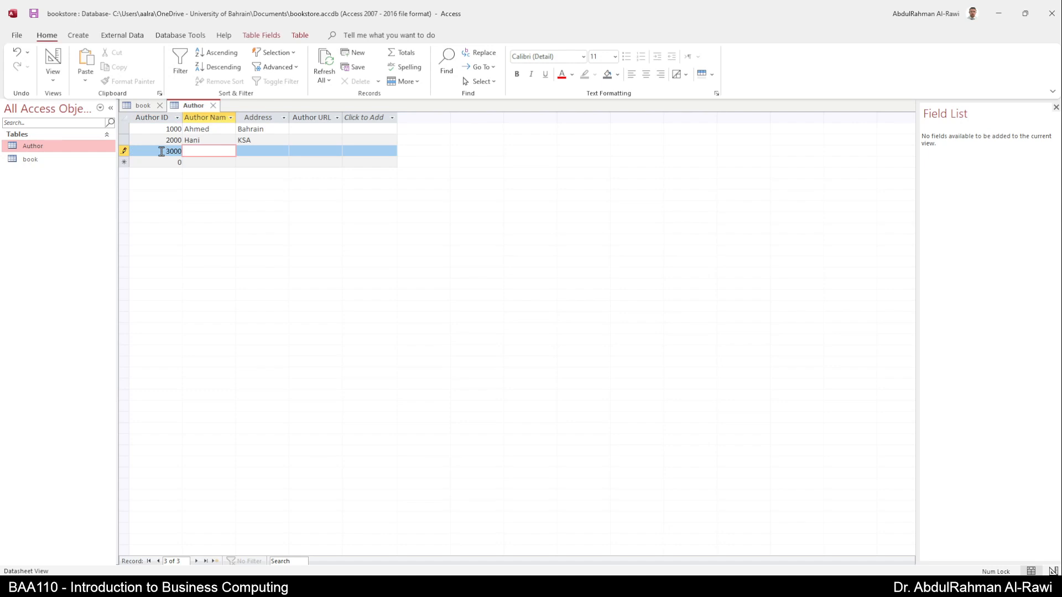
{"action": "type", "text": "Tony"}
{"action": "key", "text": "Tab"}
{"action": "left_click", "coordinate": [284, 151]}
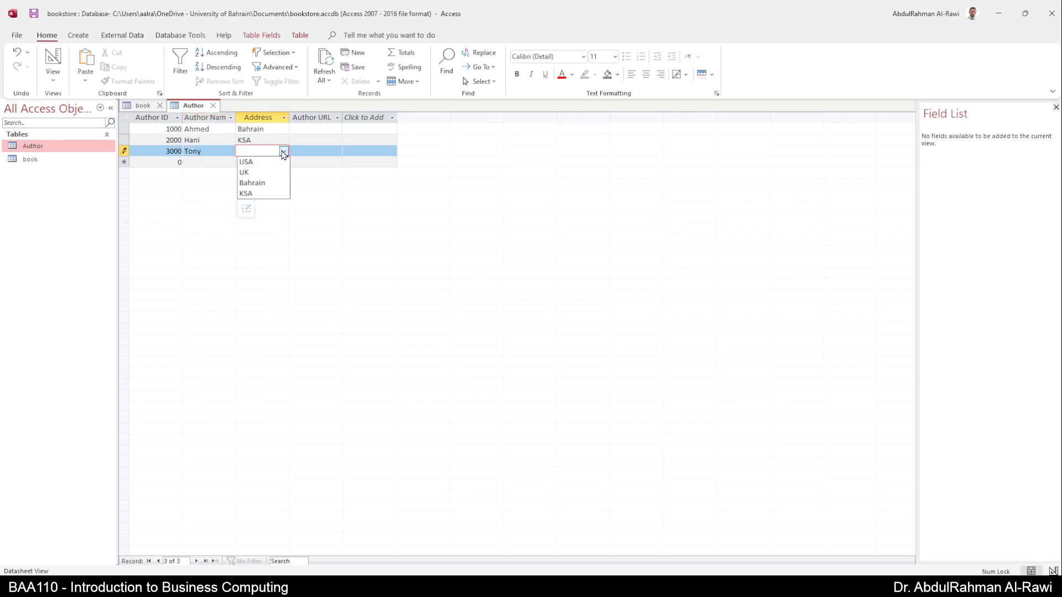
{"action": "left_click", "coordinate": [252, 165]}
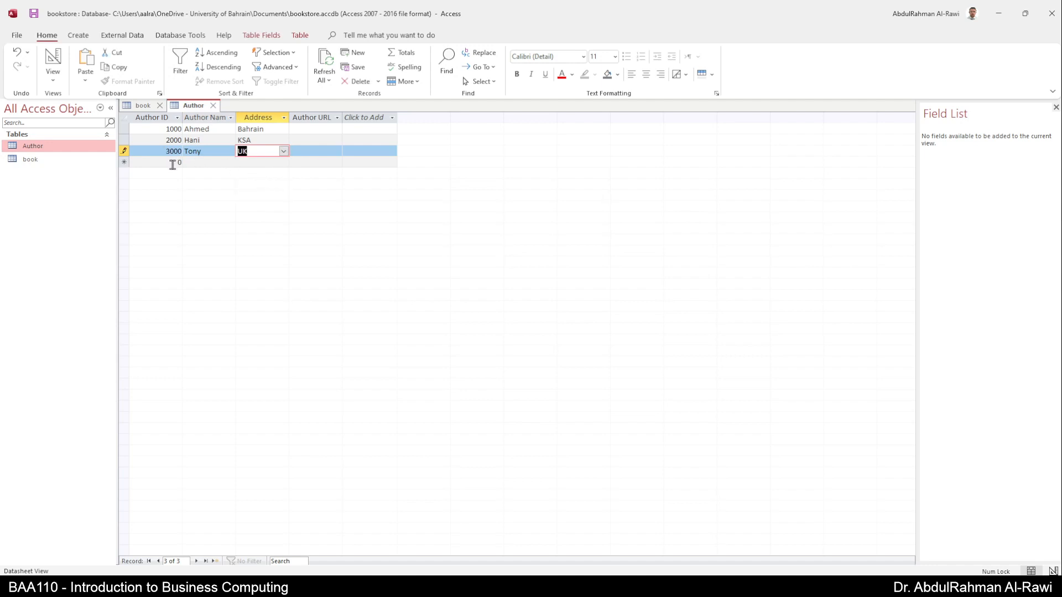
Check the author IDs in the book table and enter Author record 4000 with the author's name and USA as the address
{"action": "left_click", "coordinate": [142, 106]}
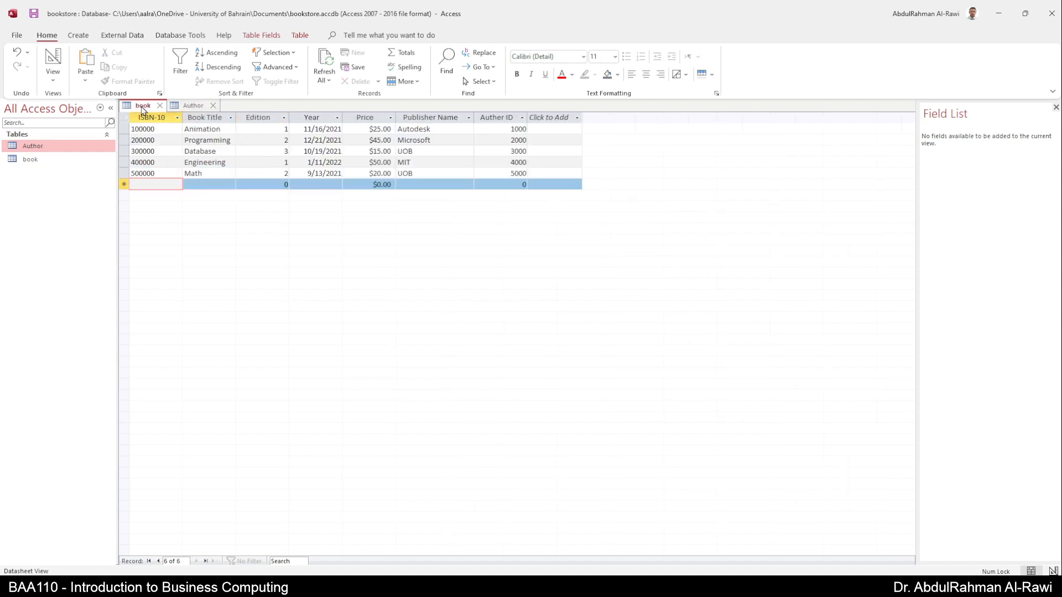
{"action": "left_click", "coordinate": [190, 107]}
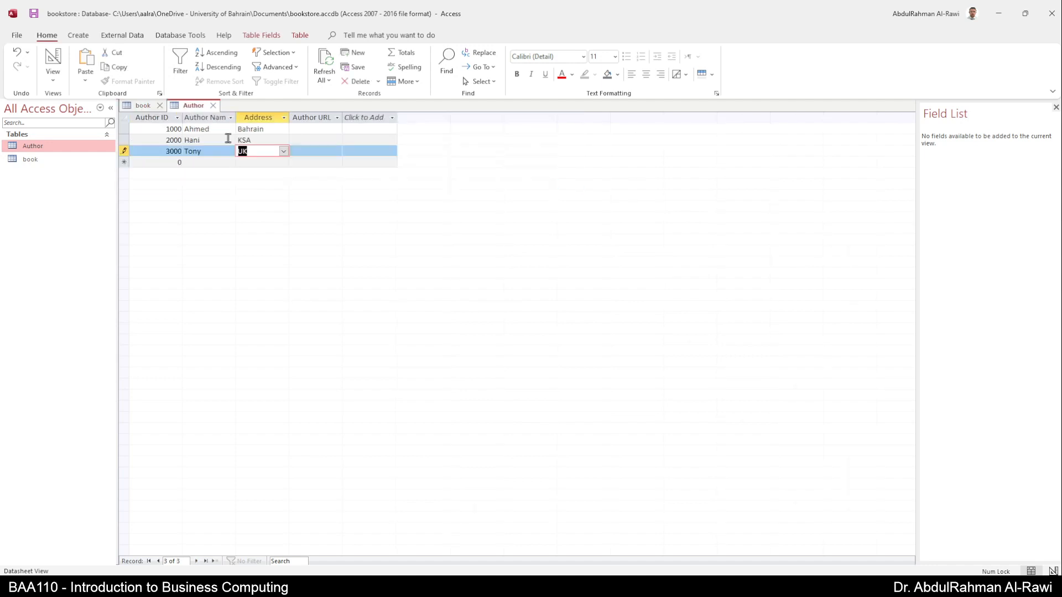
{"action": "left_click", "coordinate": [168, 162]}
{"action": "type", "text": "4000"}
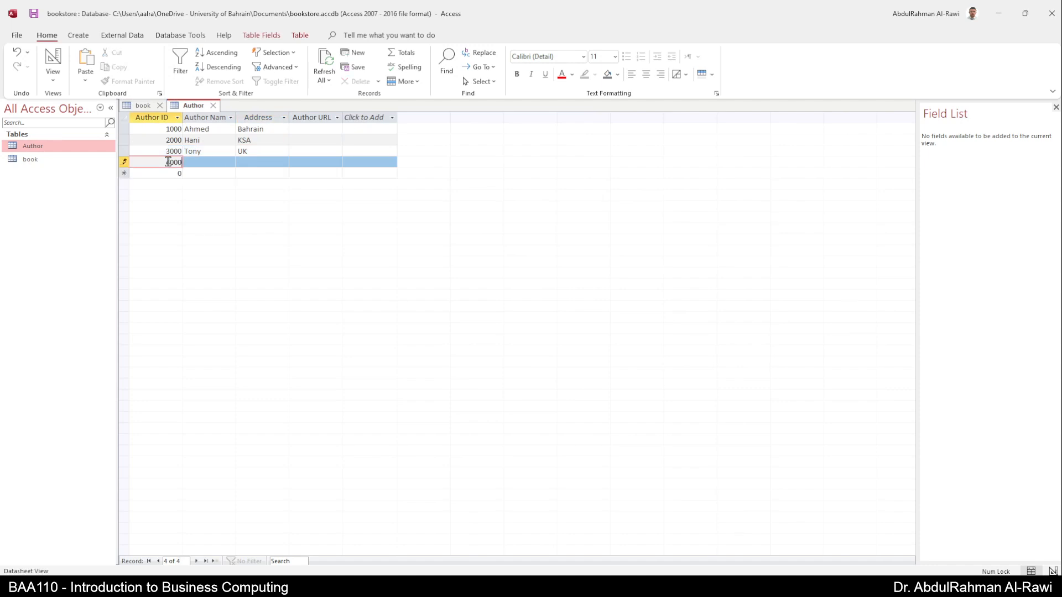
{"action": "key", "text": "Tab"}
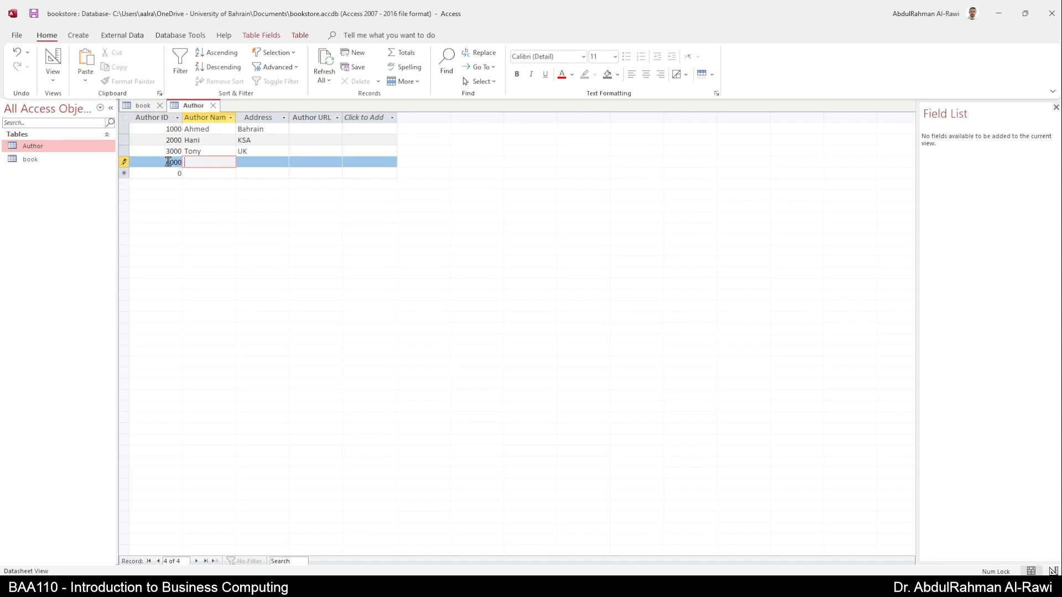
{"action": "type", "text": "Sara"}
{"action": "key", "text": "Tab"}
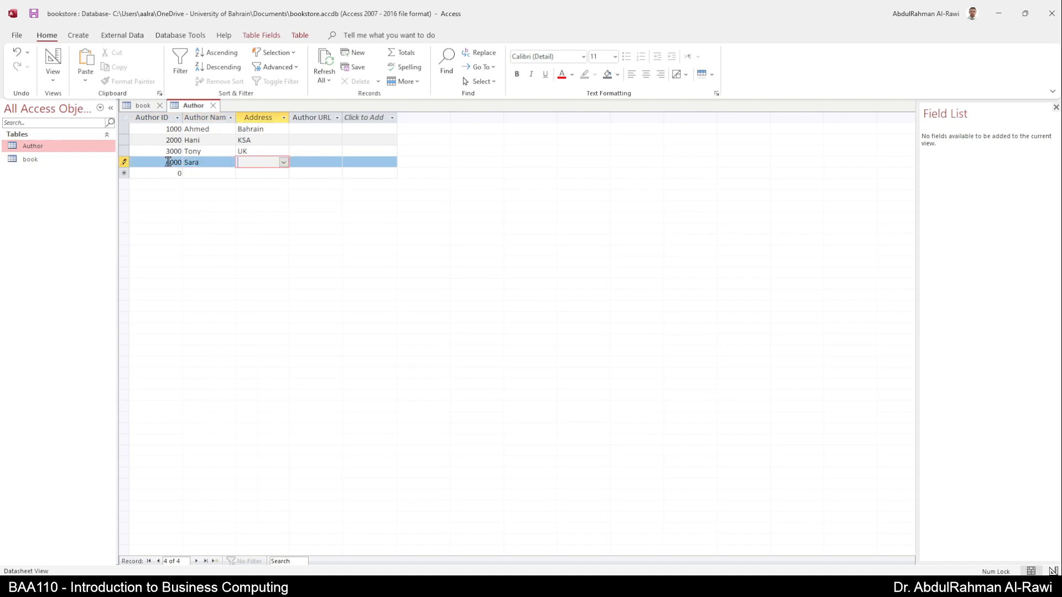
{"action": "left_click", "coordinate": [283, 162]}
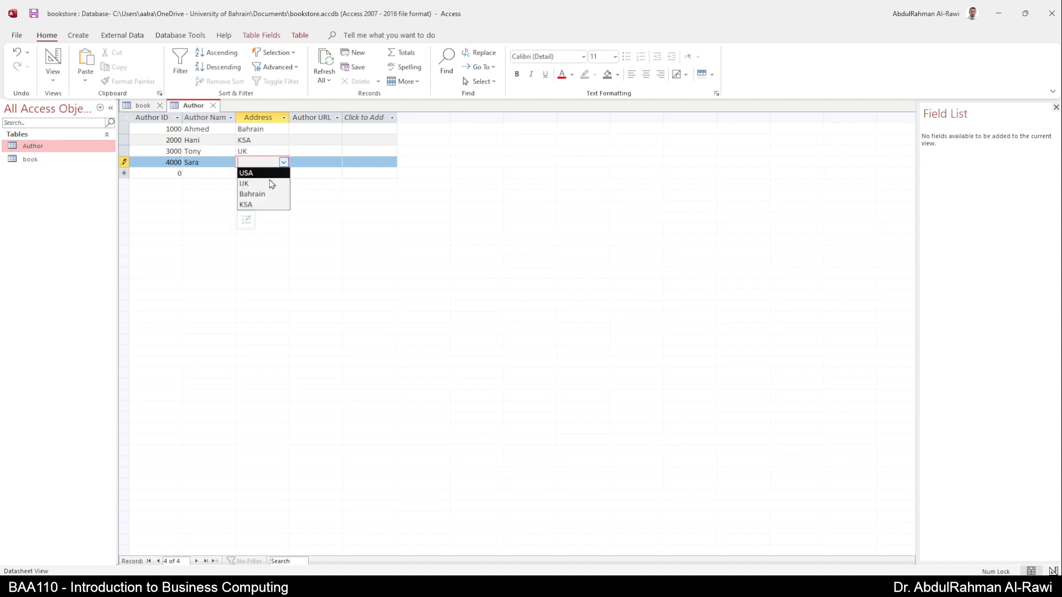
{"action": "left_click", "coordinate": [267, 177]}
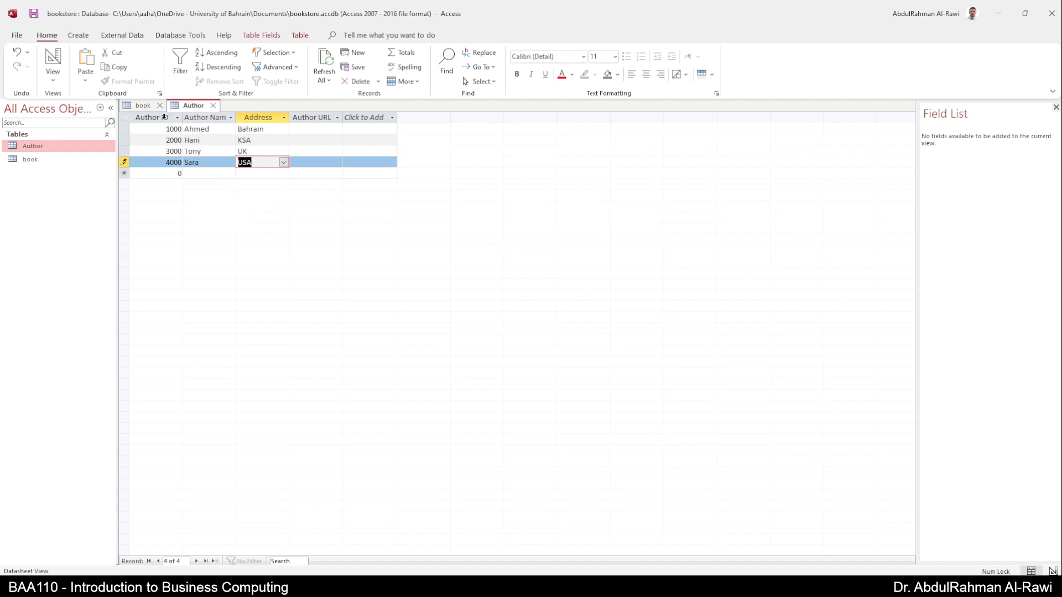
Compare the author IDs in both tables and set the Math book's author ID to 1000
{"action": "left_click", "coordinate": [144, 105]}
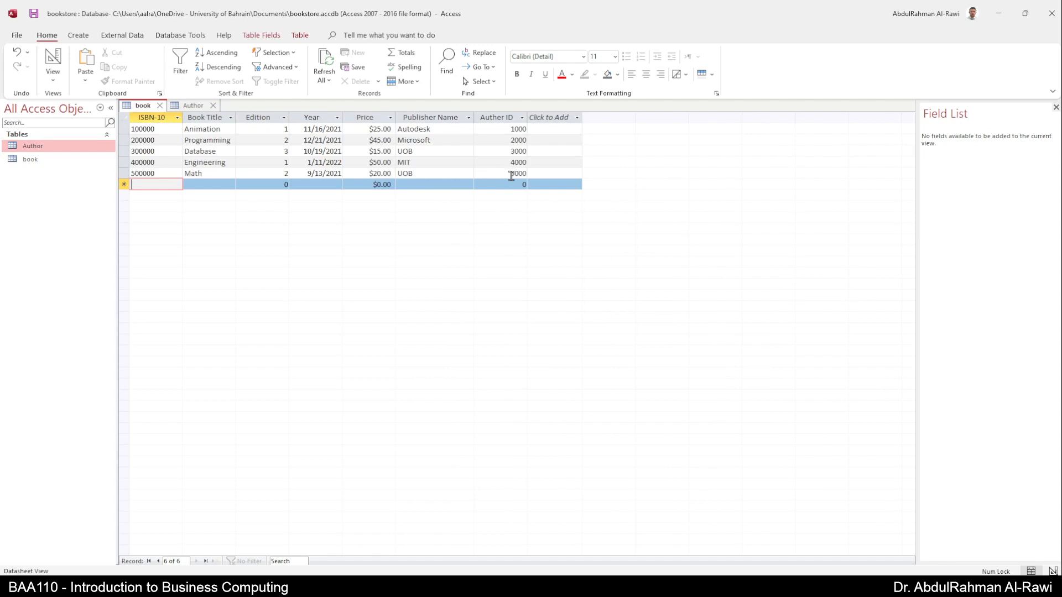
{"action": "left_click", "coordinate": [192, 105]}
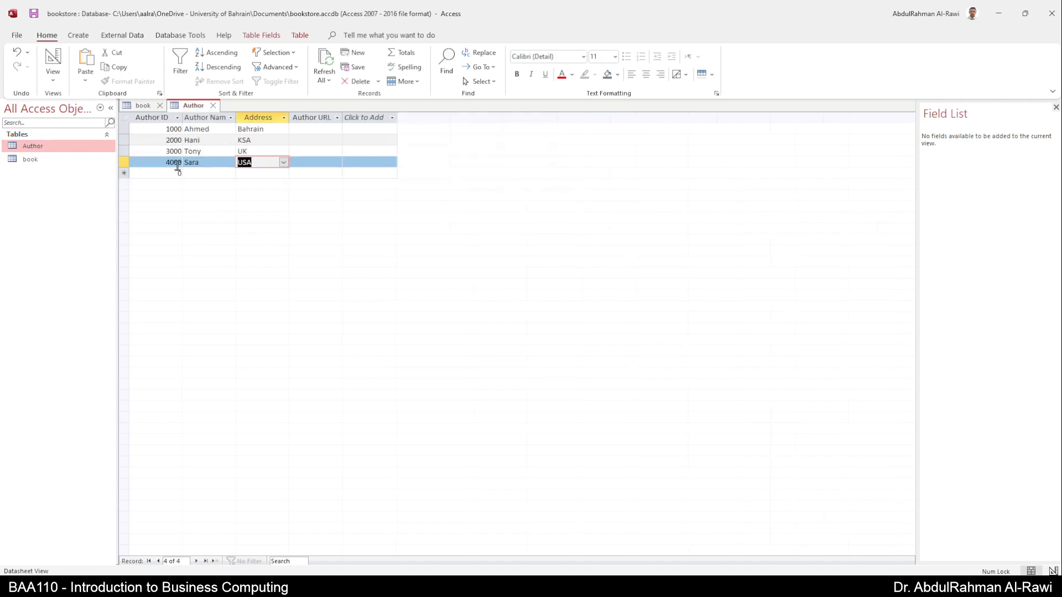
{"action": "left_click", "coordinate": [145, 106]}
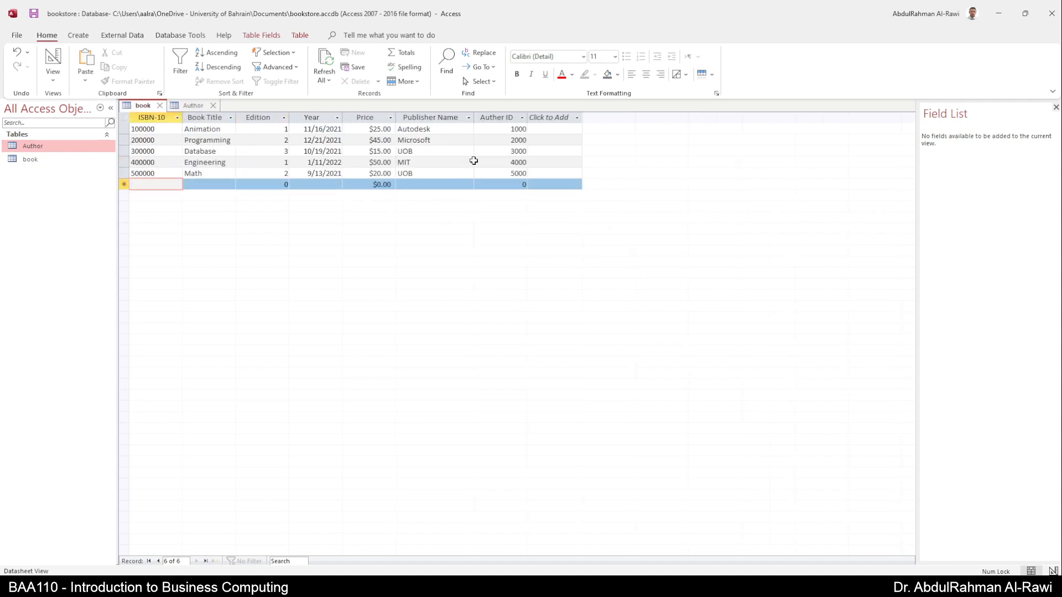
{"action": "double_click", "coordinate": [506, 175]}
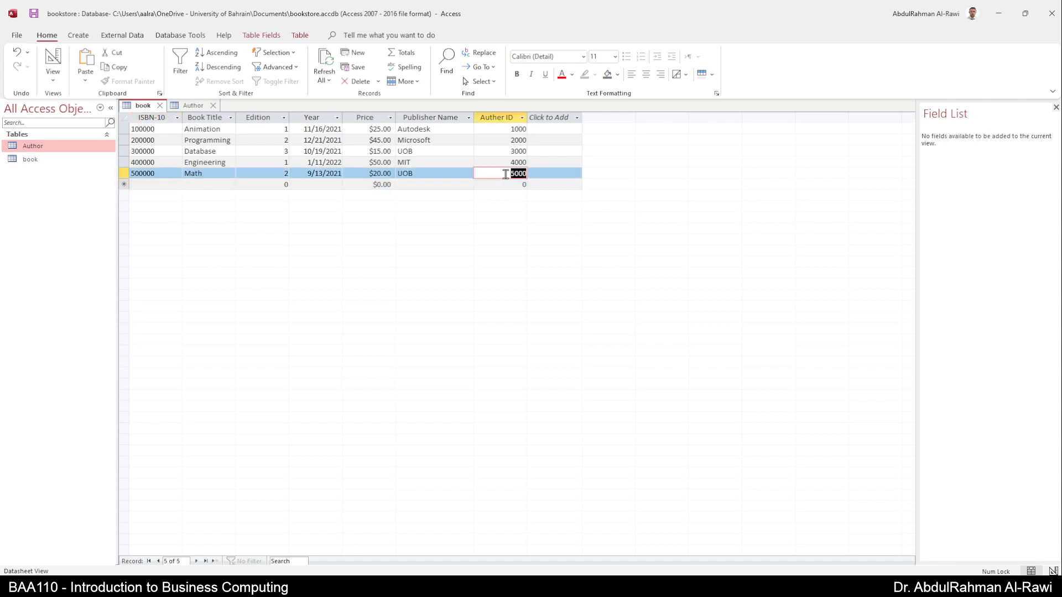
{"action": "type", "text": "1000"}
{"action": "key", "text": "Return"}
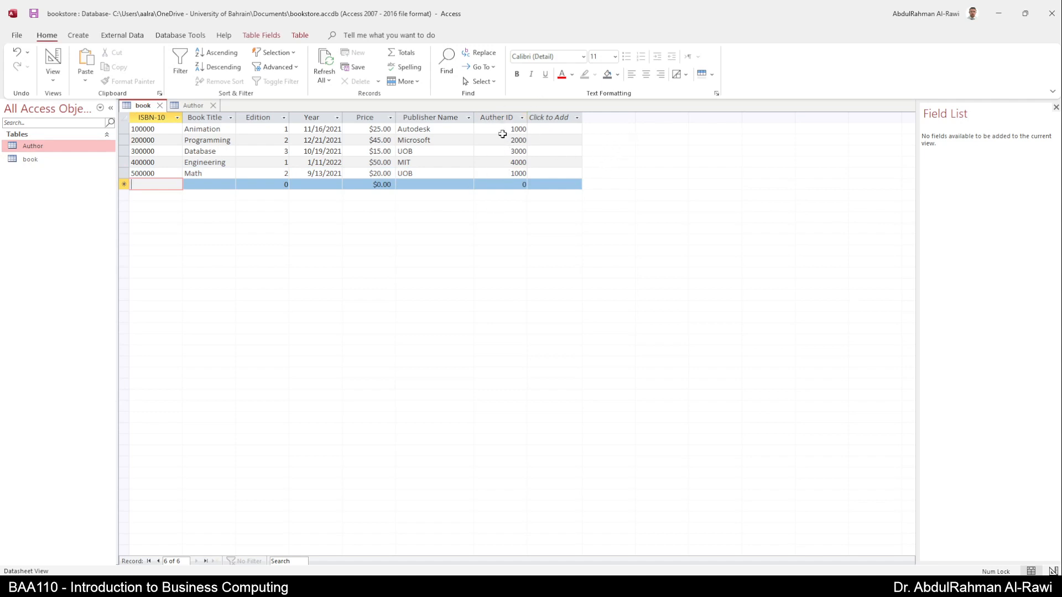
Review the Author table's records and its field design
{"action": "left_click", "coordinate": [192, 106]}
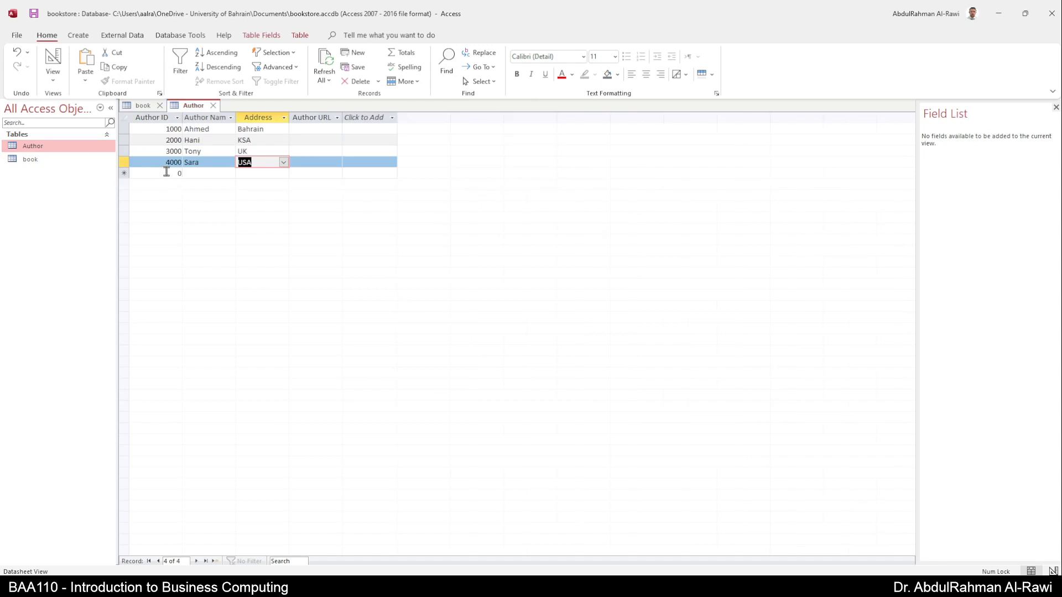
{"action": "left_click", "coordinate": [166, 172]}
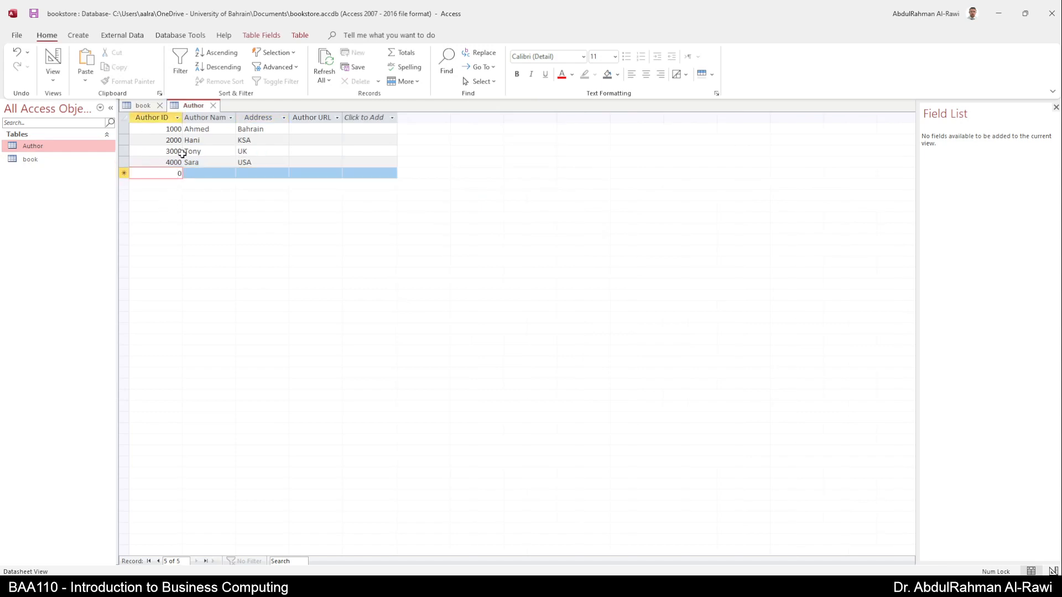
{"action": "left_click", "coordinate": [52, 59]}
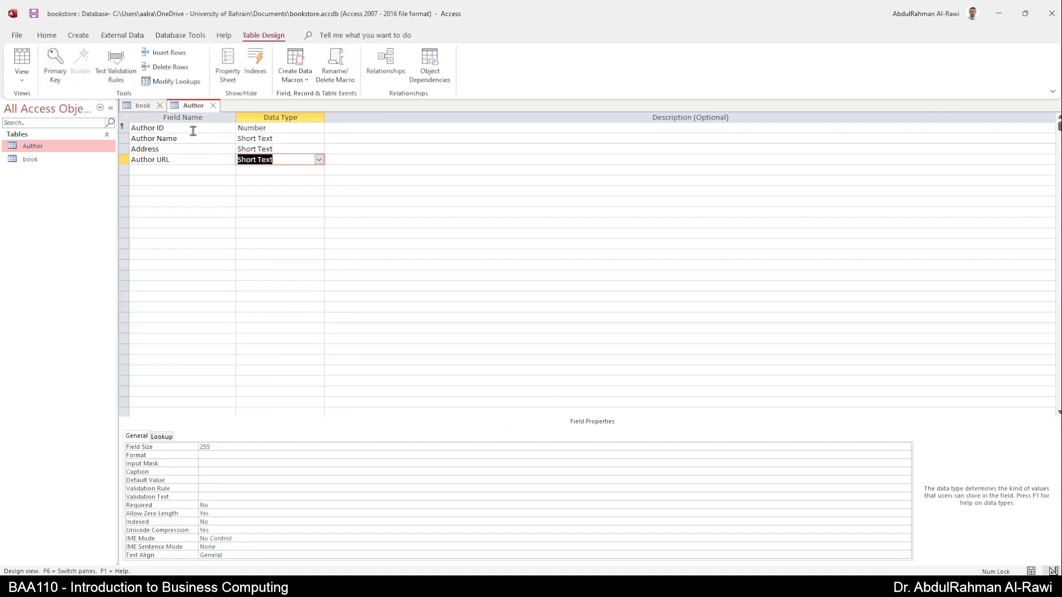
{"action": "left_click", "coordinate": [22, 61]}
Create a new table, save it as Publisher, and open it in Design View
{"action": "left_click", "coordinate": [78, 35]}
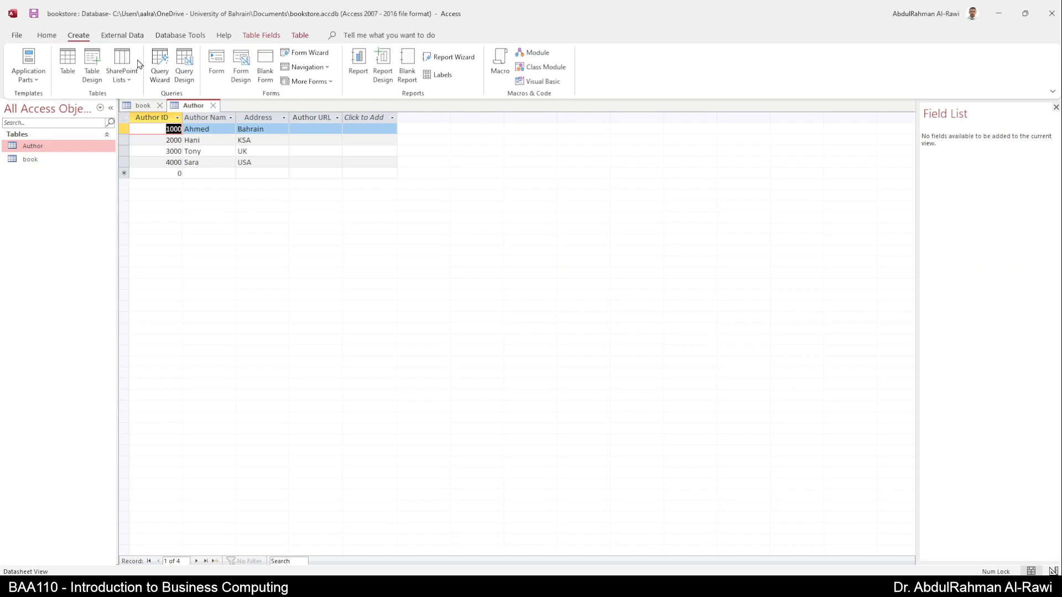
{"action": "left_click", "coordinate": [64, 75]}
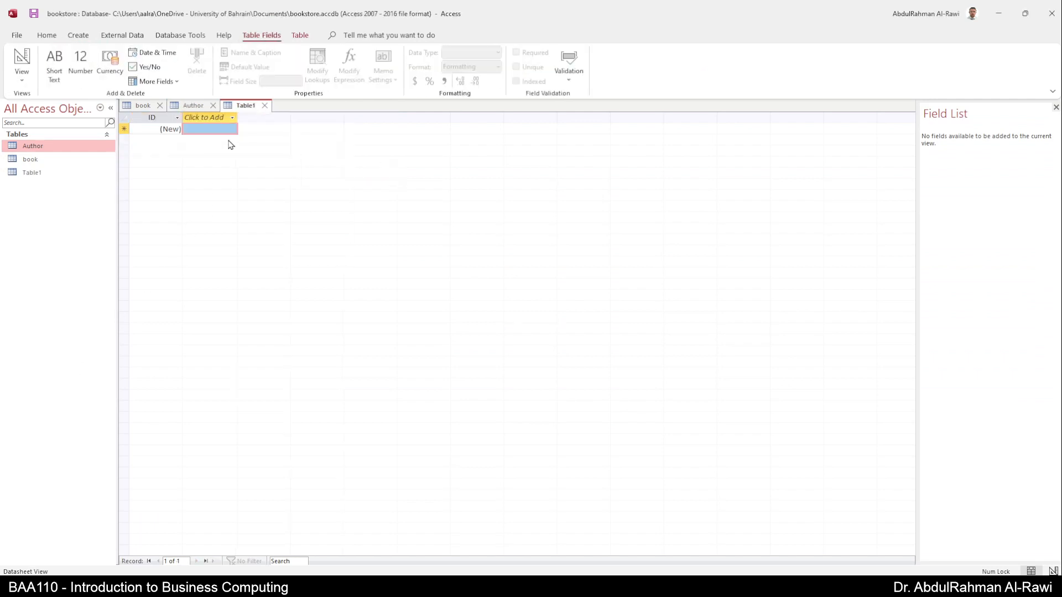
{"action": "left_click", "coordinate": [31, 172]}
{"action": "left_click", "coordinate": [22, 77]}
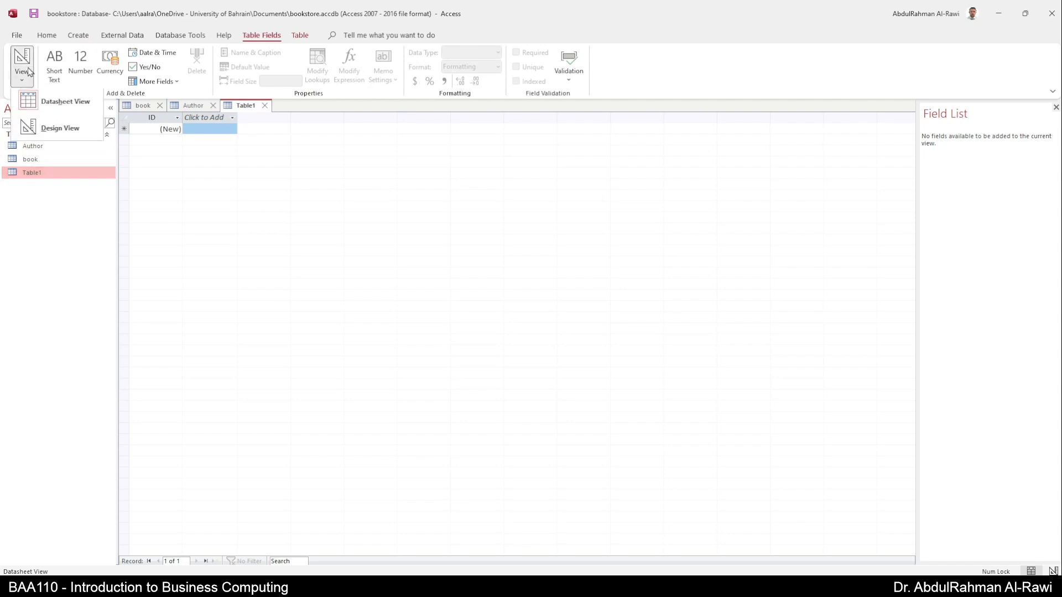
{"action": "left_click", "coordinate": [60, 130]}
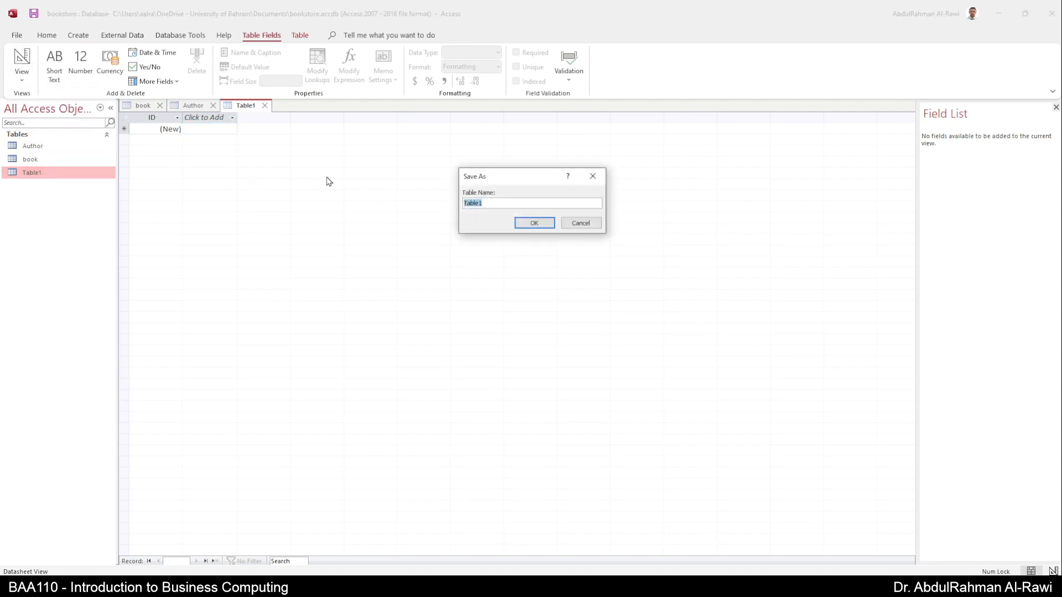
{"action": "type", "text": "Publisher"}
{"action": "key", "text": "Return"}
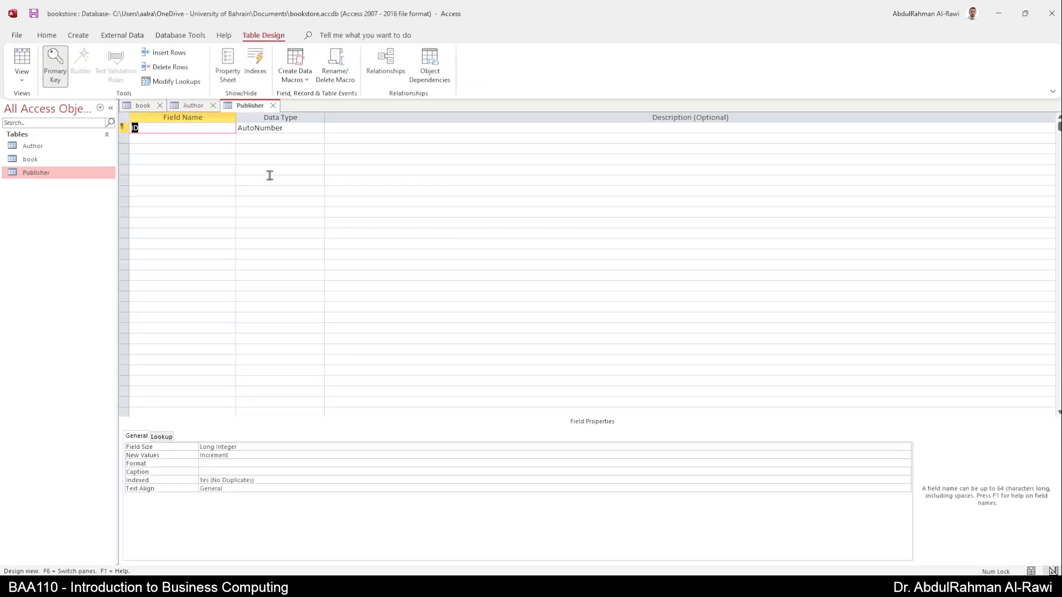
Rename the Publisher table's key field to Publisher ID and set its data type to Number
{"action": "type", "text": "Publoshe"}
{"action": "key", "text": "BackSpace"}
{"action": "key", "text": "BackSpace"}
{"action": "key", "text": "BackSpace"}
{"action": "key", "text": "BackSpace"}
{"action": "key", "text": "BackSpace"}
{"action": "key", "text": "BackSpace"}
{"action": "key", "text": "BackSpace"}
{"action": "key", "text": "BackSpace"}
{"action": "type", "text": "Publisher ID"}
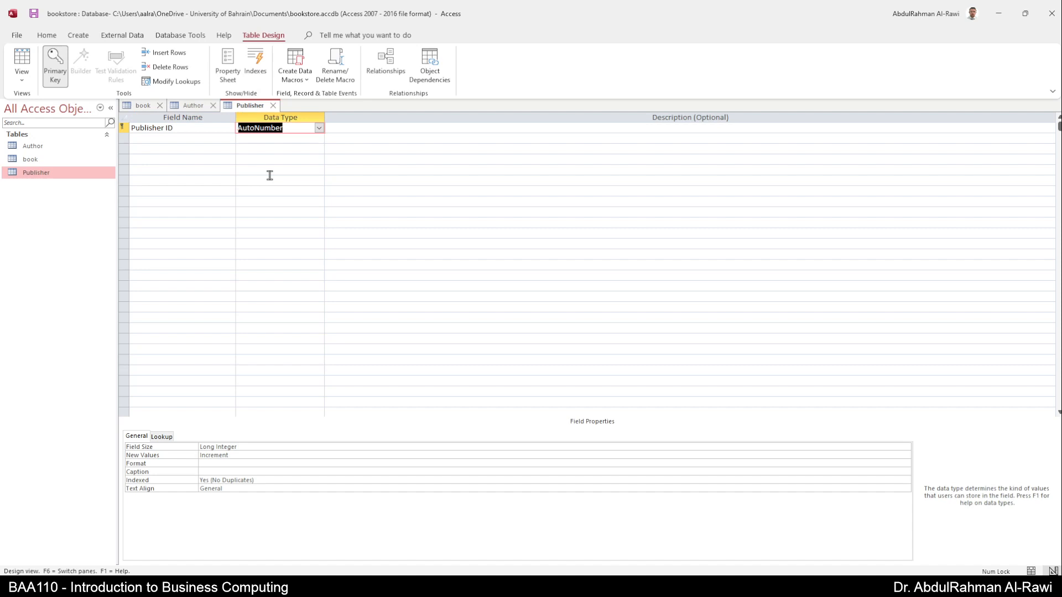
{"action": "left_click", "coordinate": [320, 127]}
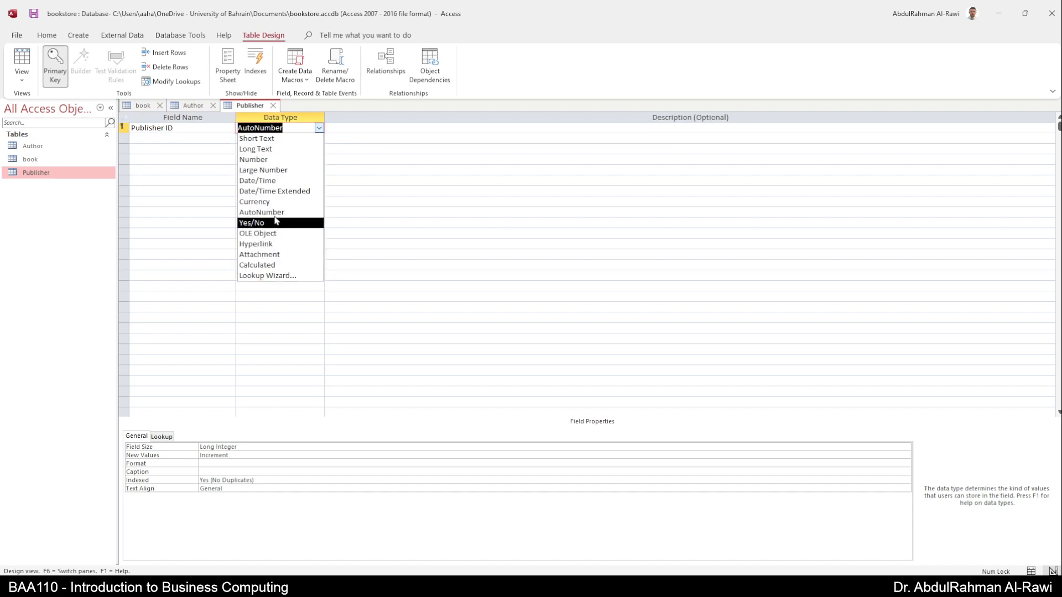
{"action": "left_click", "coordinate": [260, 160]}
Add a Publisher Name field with the Short Text data type to the Publisher table
{"action": "left_click", "coordinate": [194, 141]}
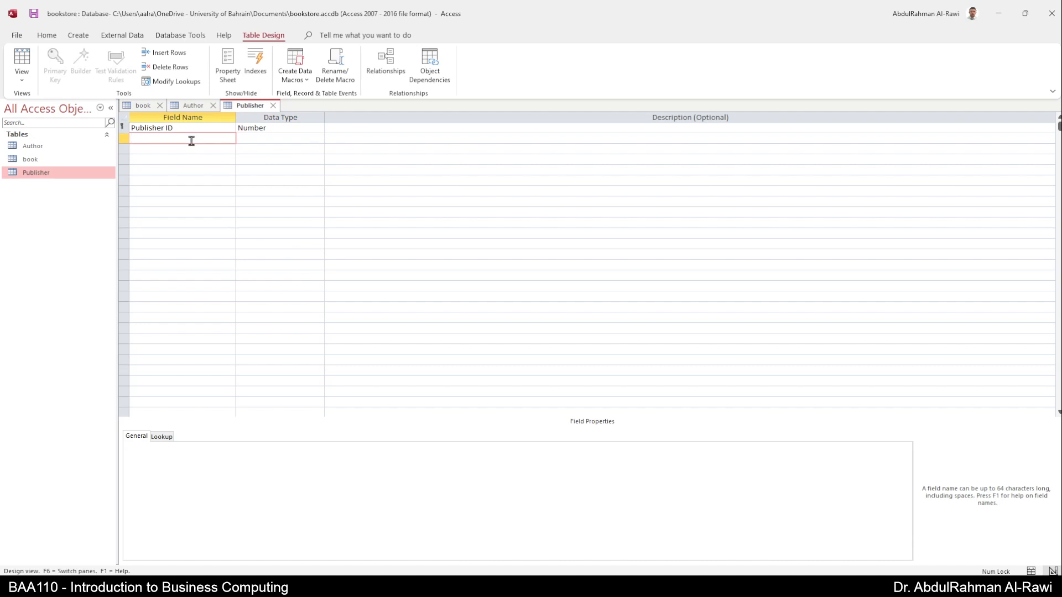
{"action": "type", "text": "Publisher Name"}
{"action": "key", "text": "BackSpace"}
{"action": "key", "text": "BackSpace"}
{"action": "key", "text": "BackSpace"}
{"action": "key", "text": "BackSpace"}
{"action": "key", "text": "BackSpace"}
{"action": "type", "text": "Name"}
{"action": "key", "text": "Tab"}
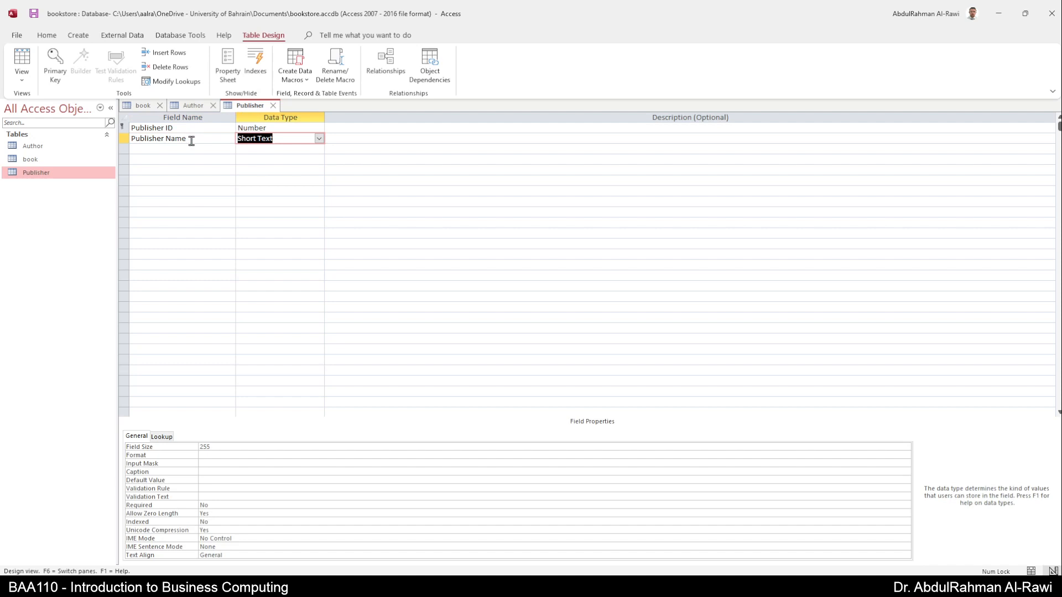
{"action": "left_click", "coordinate": [319, 139]}
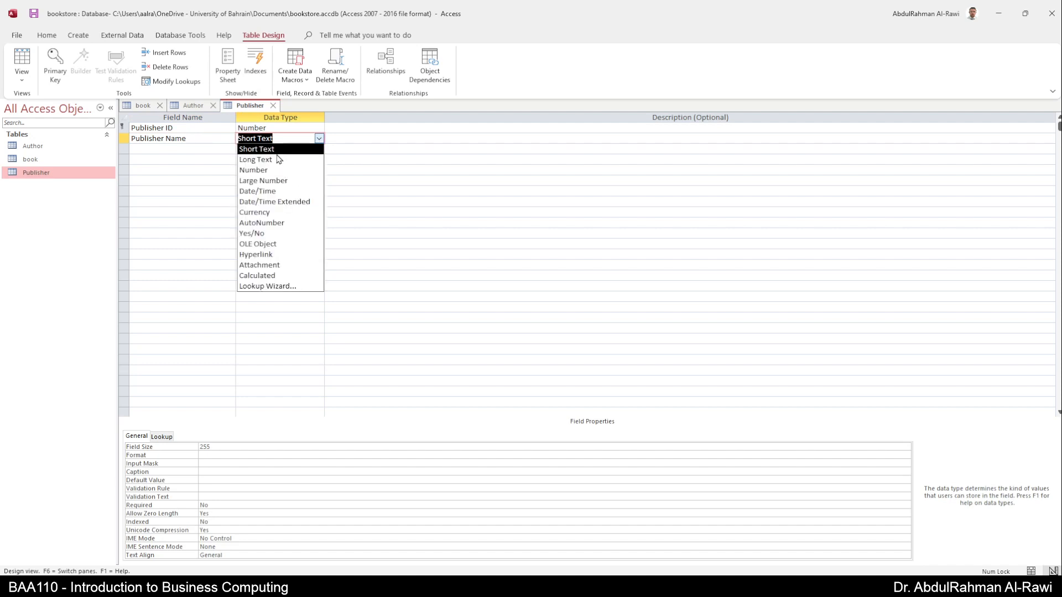
{"action": "left_click", "coordinate": [256, 149]}
Set the Publisher Name field size to 50 and make the field required
{"action": "left_click", "coordinate": [216, 447]}
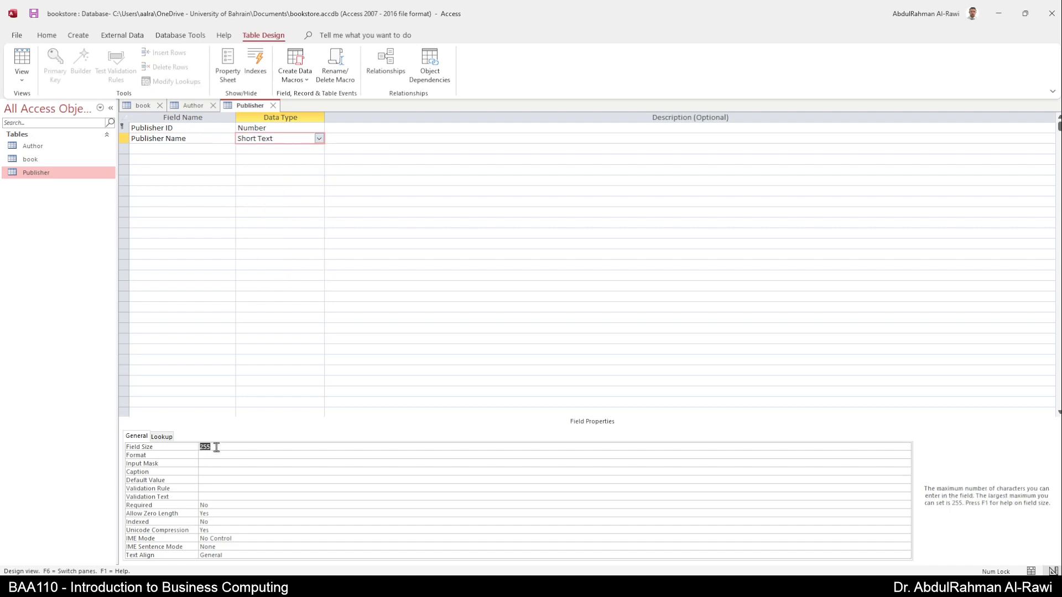
{"action": "type", "text": "50"}
{"action": "key", "text": "Return"}
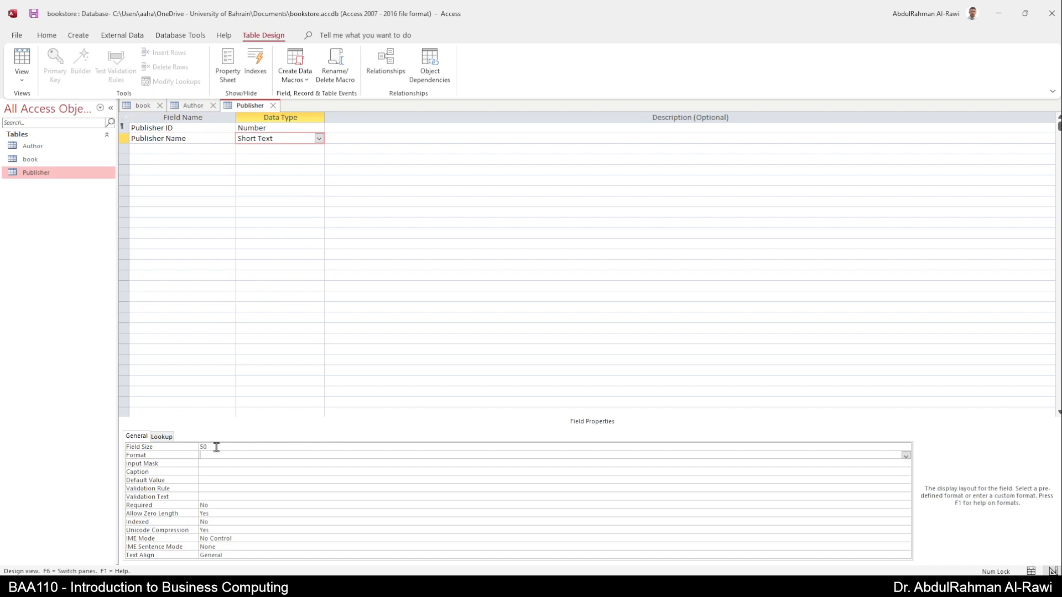
{"action": "double_click", "coordinate": [208, 505]}
Add a Publisher URL field with the Short Text data type to the Publisher table
{"action": "left_click", "coordinate": [175, 149]}
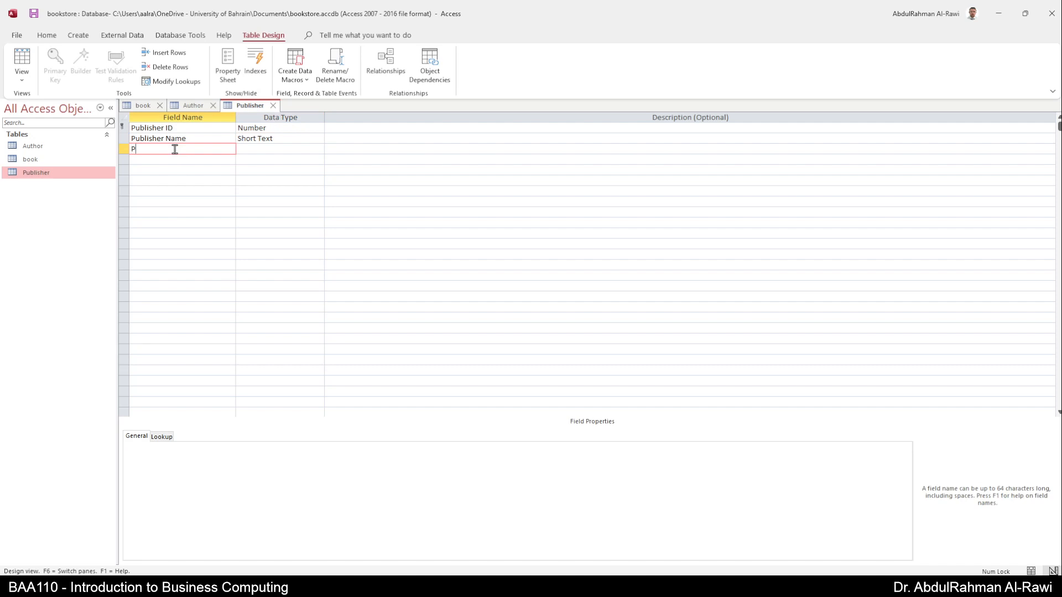
{"action": "type", "text": "Publisher URL"}
{"action": "key", "text": "Tab"}
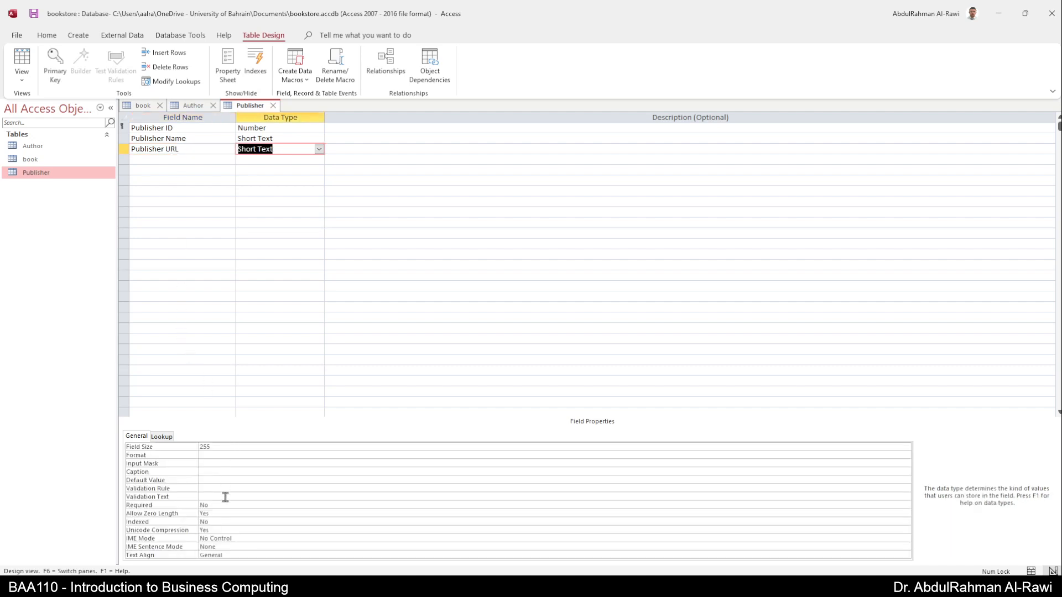
Look over the book and Author records and compare them with the Publisher table's fields
{"action": "left_click", "coordinate": [141, 106]}
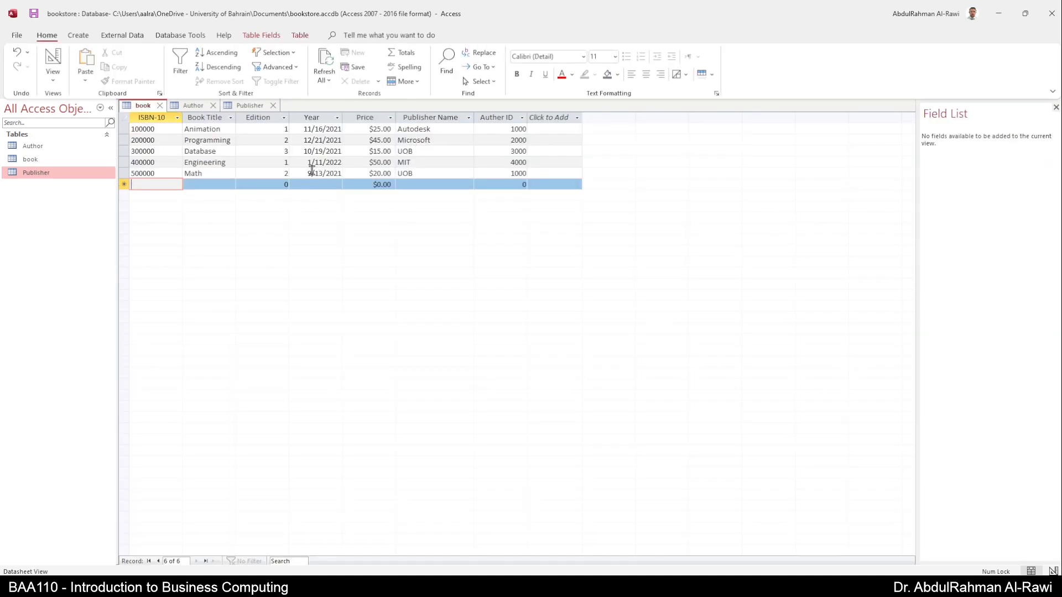
{"action": "left_click", "coordinate": [198, 106]}
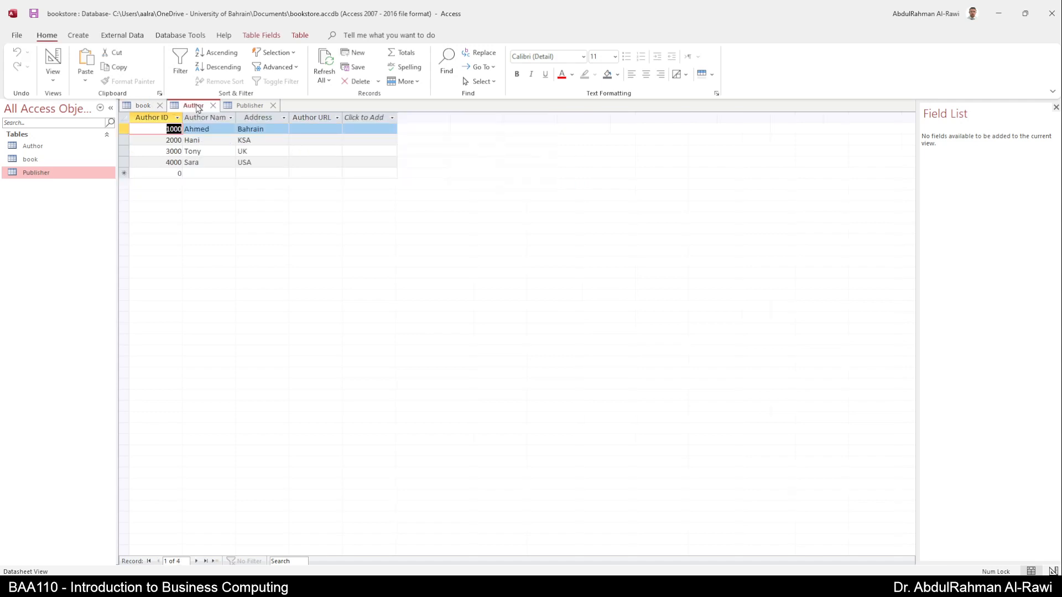
{"action": "left_click", "coordinate": [250, 106]}
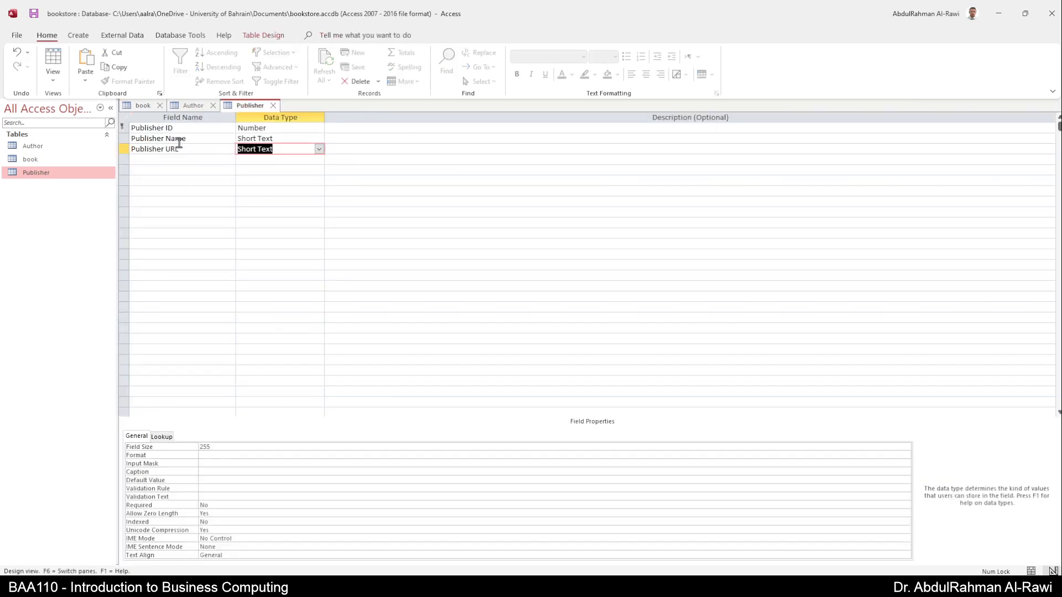
Save the Publisher table's design and try to delete the Publisher ID column in Datasheet View
{"action": "left_click", "coordinate": [52, 81]}
{"action": "left_click", "coordinate": [498, 331]}
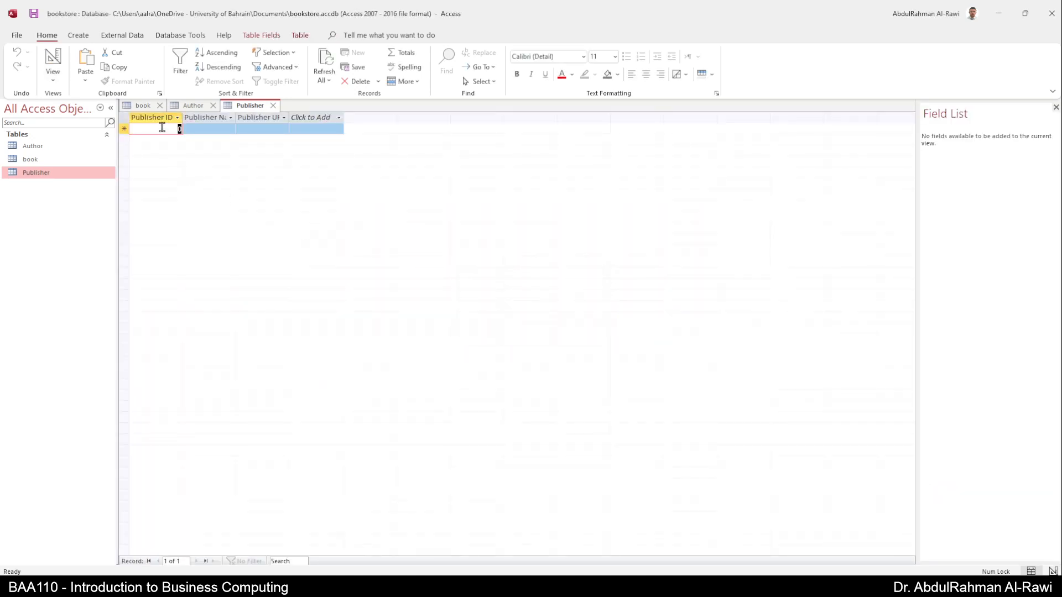
{"action": "right_click", "coordinate": [160, 118]}
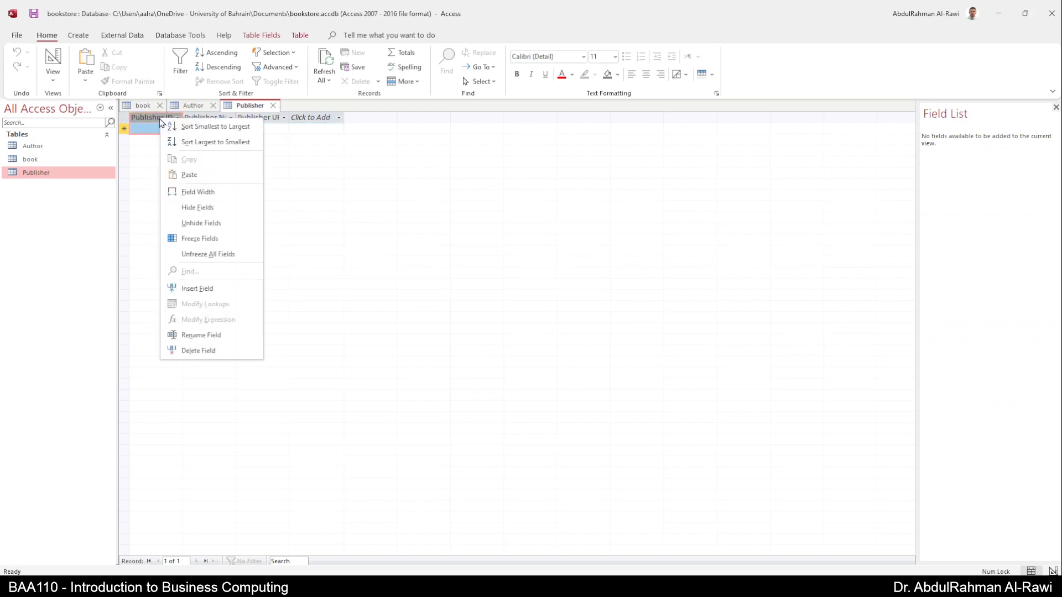
{"action": "left_click", "coordinate": [210, 356]}
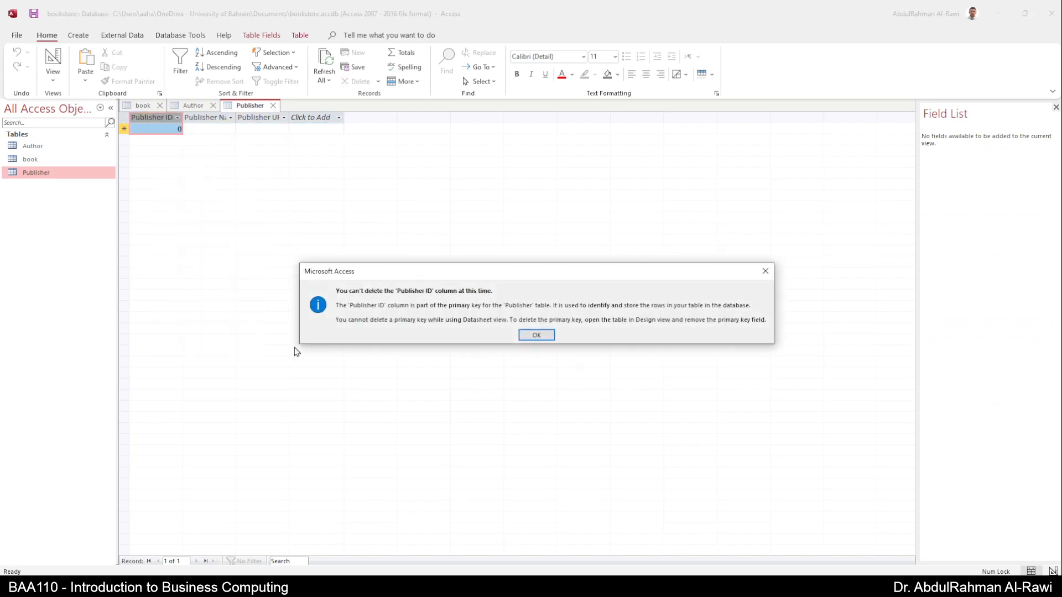
{"action": "left_click", "coordinate": [512, 332]}
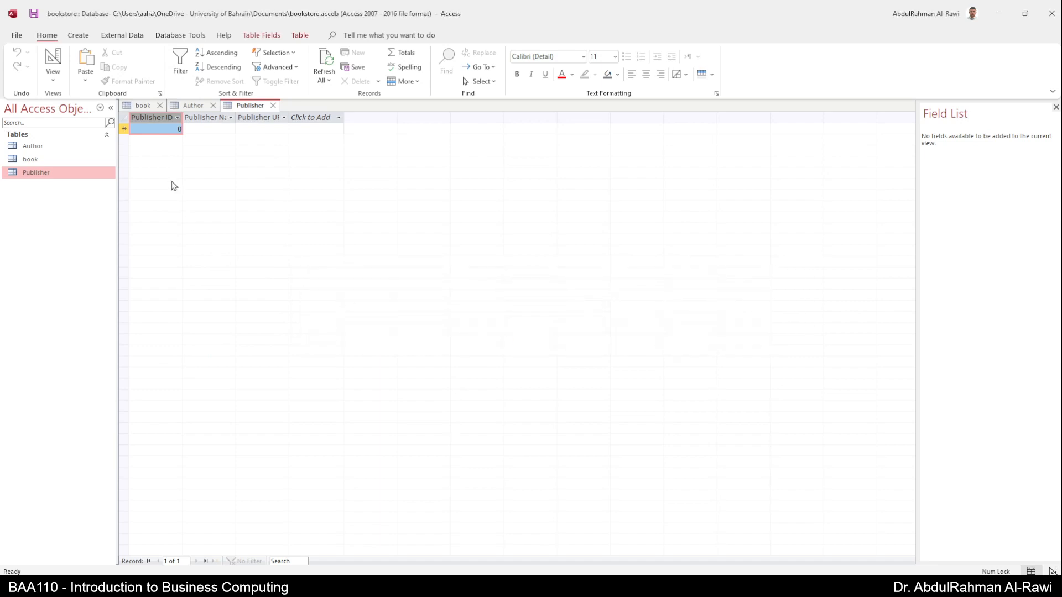
Make Publisher Name the primary key of the Publisher table in Design View
{"action": "left_click", "coordinate": [53, 63]}
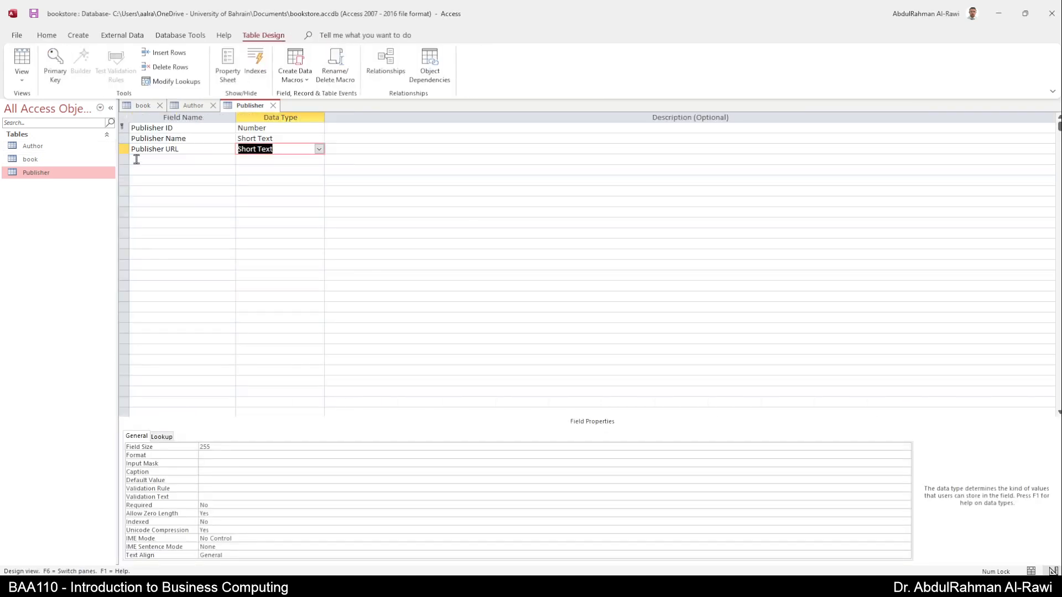
{"action": "left_click", "coordinate": [124, 139]}
{"action": "left_click", "coordinate": [55, 66]}
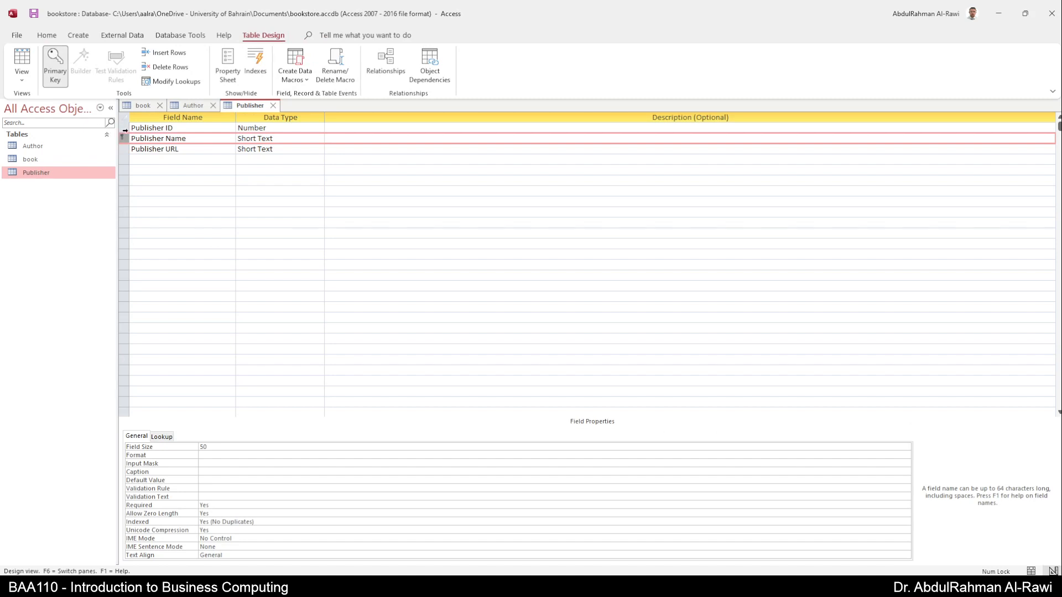
Delete the Publisher ID field from the Publisher table's design
{"action": "left_click", "coordinate": [124, 127]}
{"action": "right_click", "coordinate": [125, 127]}
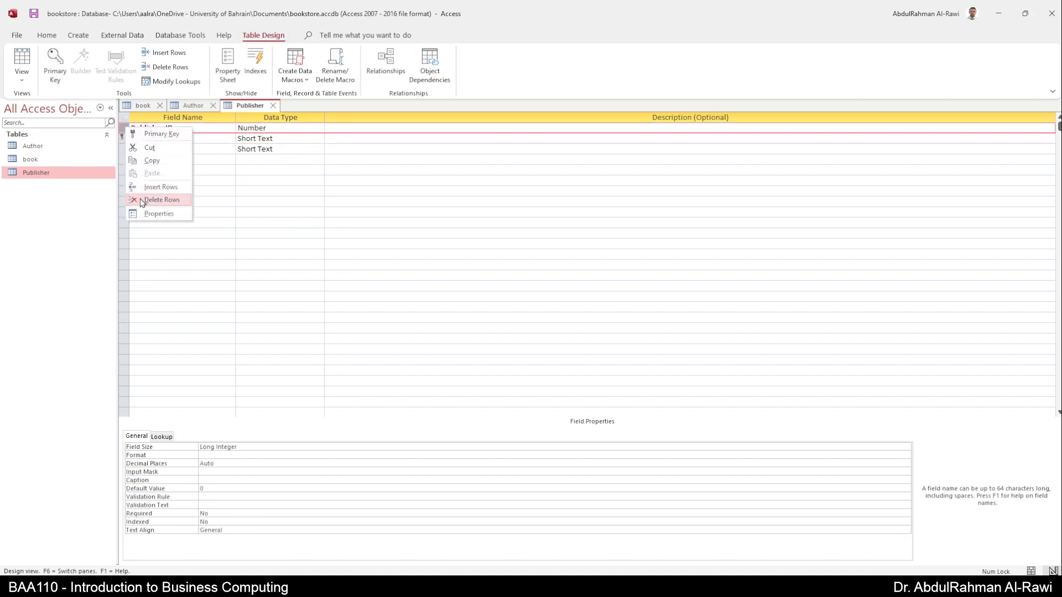
{"action": "left_click", "coordinate": [161, 199]}
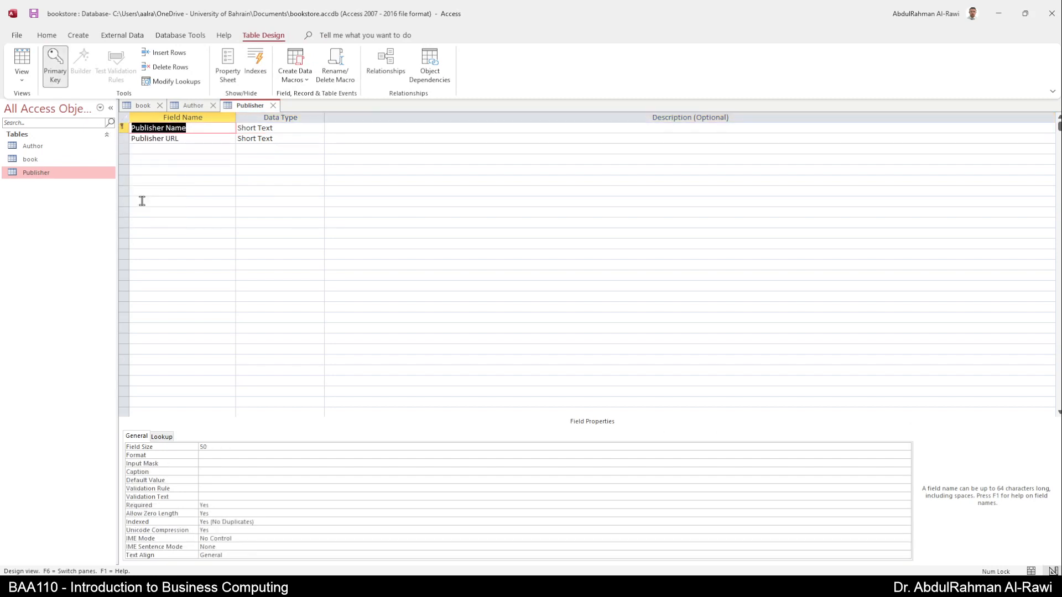
{"action": "left_click", "coordinate": [159, 148]}
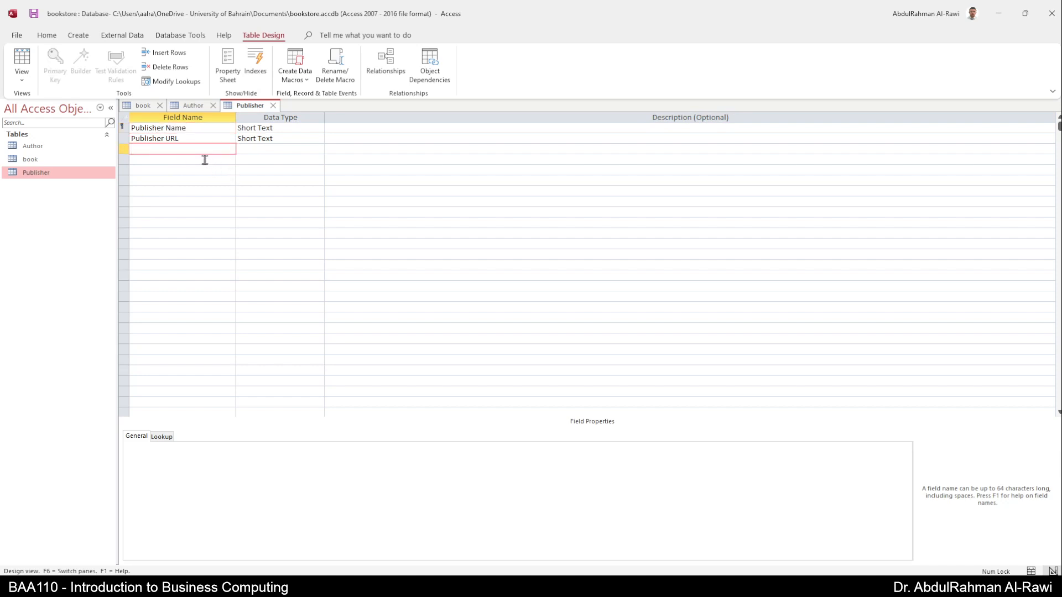
{"action": "type", "text": "Publisher"}
{"action": "key", "text": "BackSpace"}
{"action": "type", "text": "Addraes"}
{"action": "key", "text": "BackSpace"}
{"action": "key", "text": "BackSpace"}
{"action": "key", "text": "BackSpace"}
{"action": "key", "text": "BackSpace"}
{"action": "type", "text": "es"}
{"action": "key", "text": "BackSpace"}
{"action": "key", "text": "BackSpace"}
{"action": "key", "text": "BackSpace"}
{"action": "key", "text": "BackSpace"}
{"action": "key", "text": "BackSpace"}
{"action": "key", "text": "BackSpace"}
{"action": "key", "text": "BackSpace"}
{"action": "key", "text": "BackSpace"}
{"action": "key", "text": "BackSpace"}
Check the Publisher table's Publisher Name field size and set the book table's Publisher Name field size to 50 to match
{"action": "left_click", "coordinate": [296, 128]}
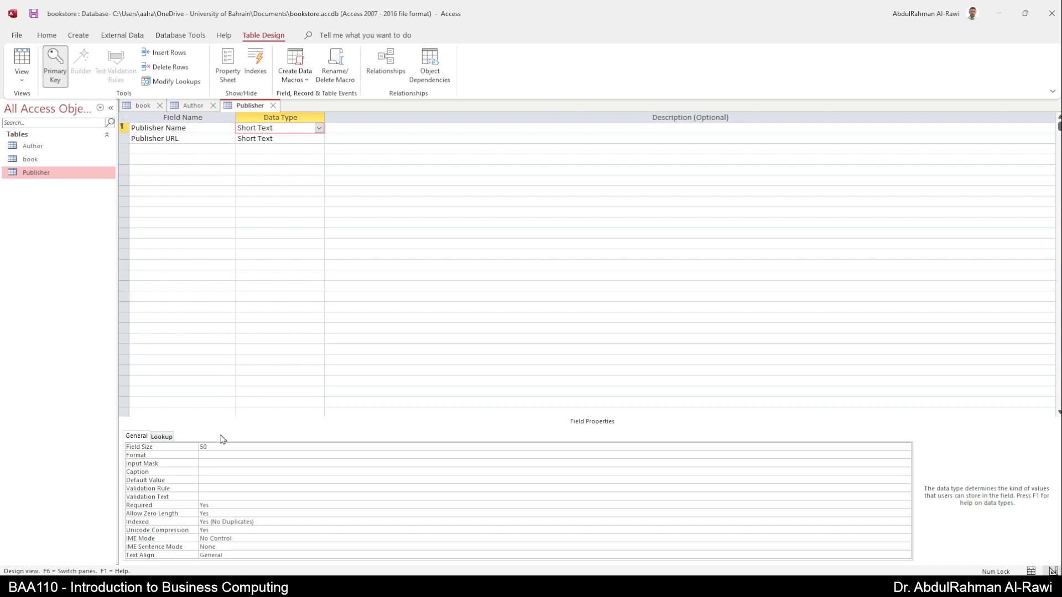
{"action": "double_click", "coordinate": [216, 448]}
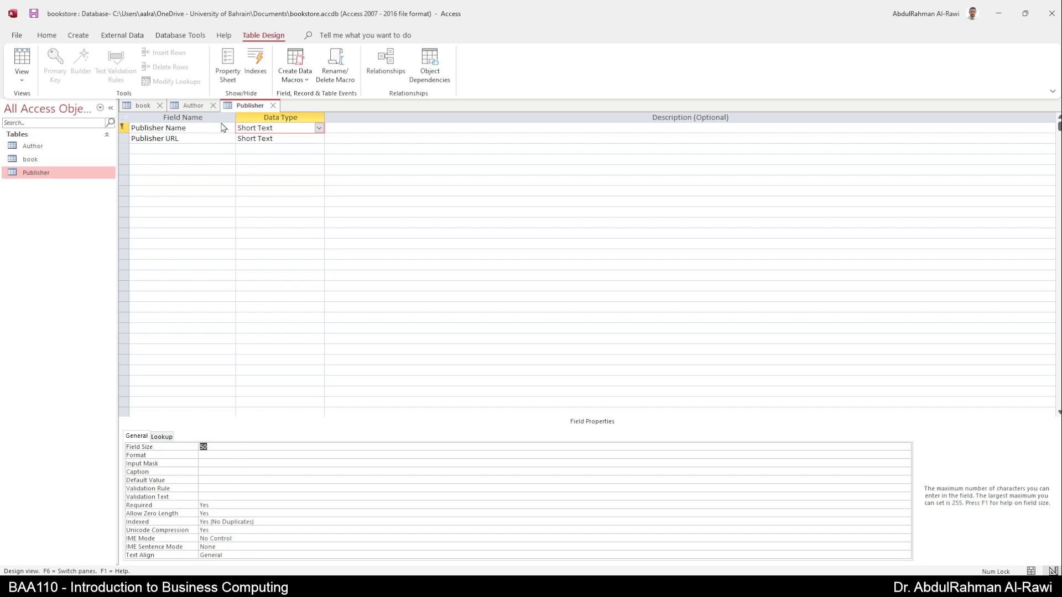
{"action": "left_click", "coordinate": [142, 105]}
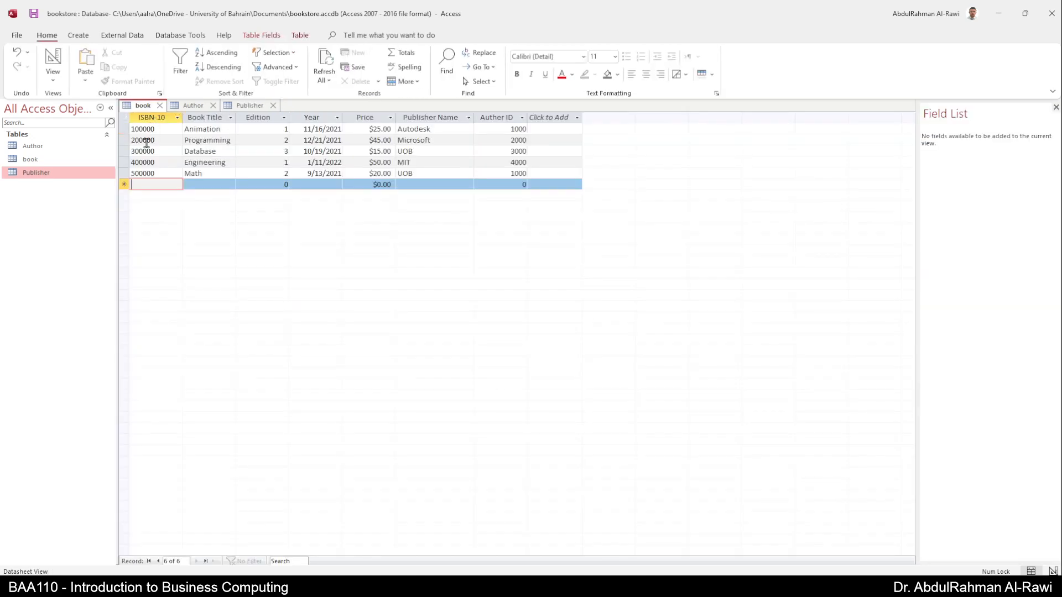
{"action": "left_click", "coordinate": [53, 59]}
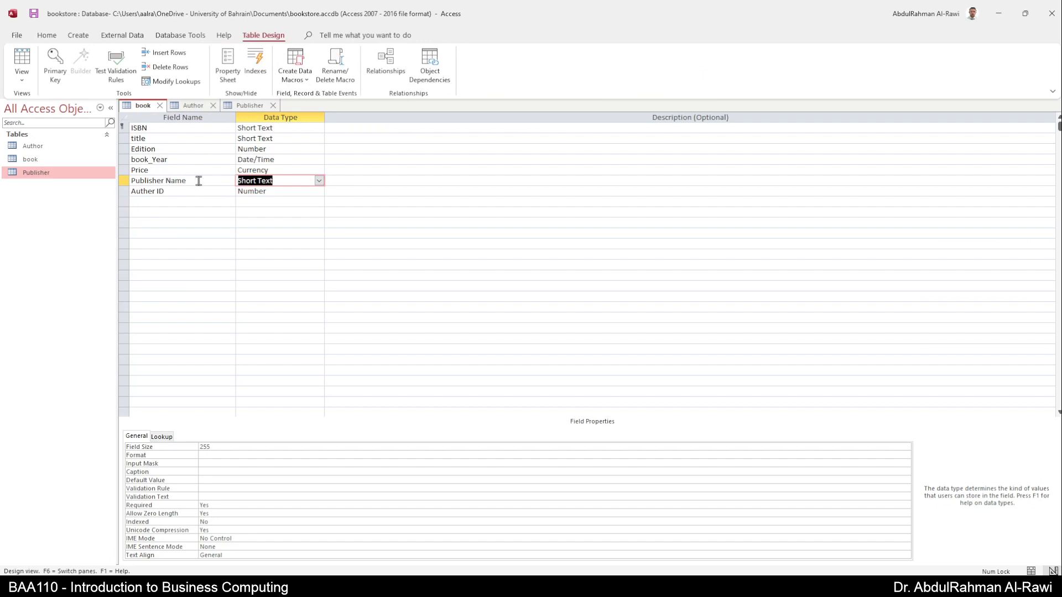
{"action": "left_click", "coordinate": [211, 448]}
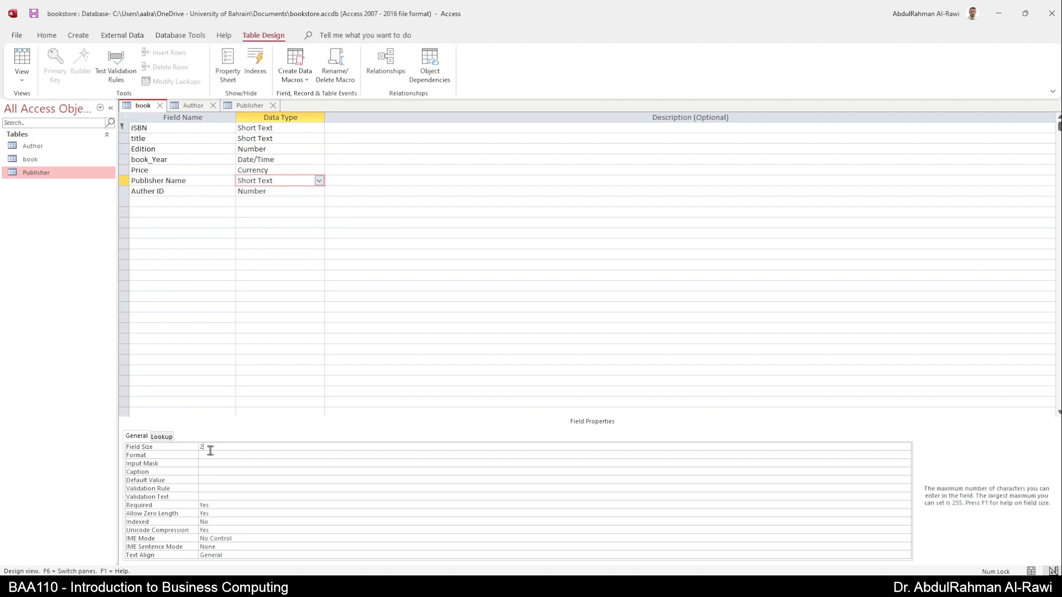
{"action": "key", "text": "Return"}
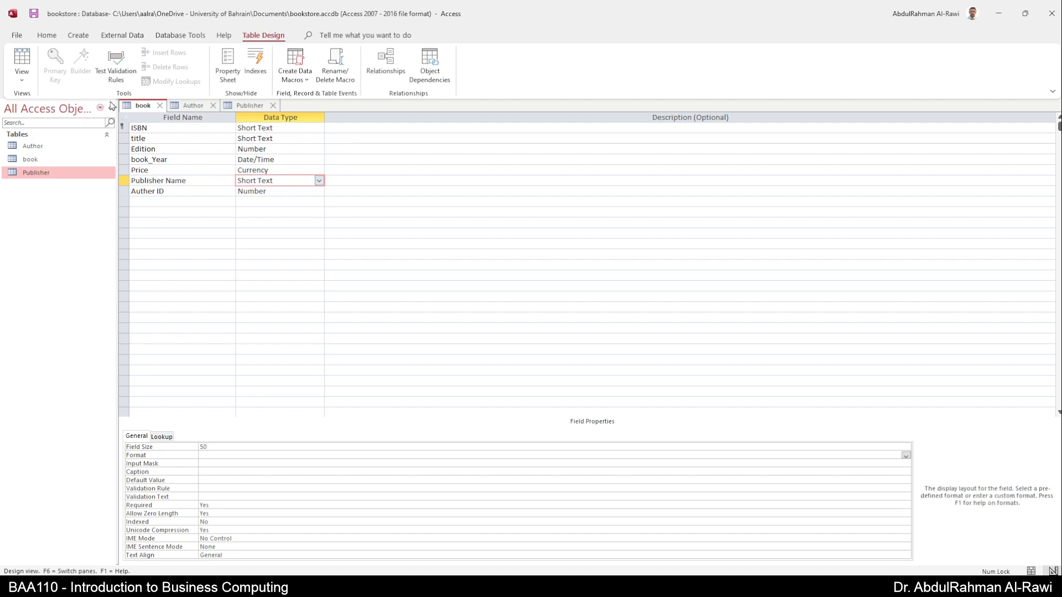
Close the Publisher, Author and book tables, saving the changes to the book table's design
{"action": "left_click", "coordinate": [258, 106]}
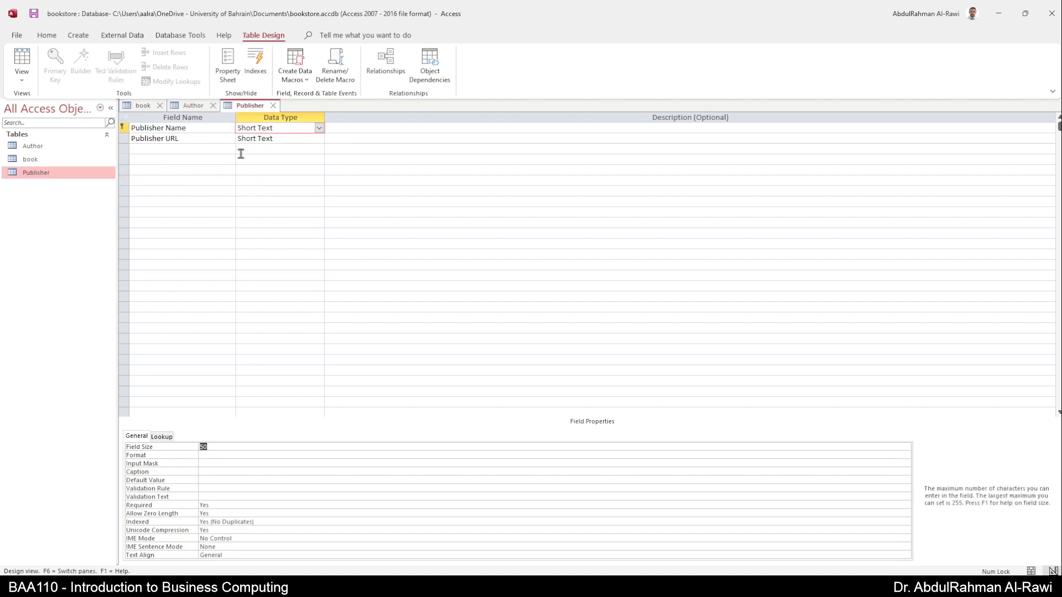
{"action": "left_click", "coordinate": [228, 456]}
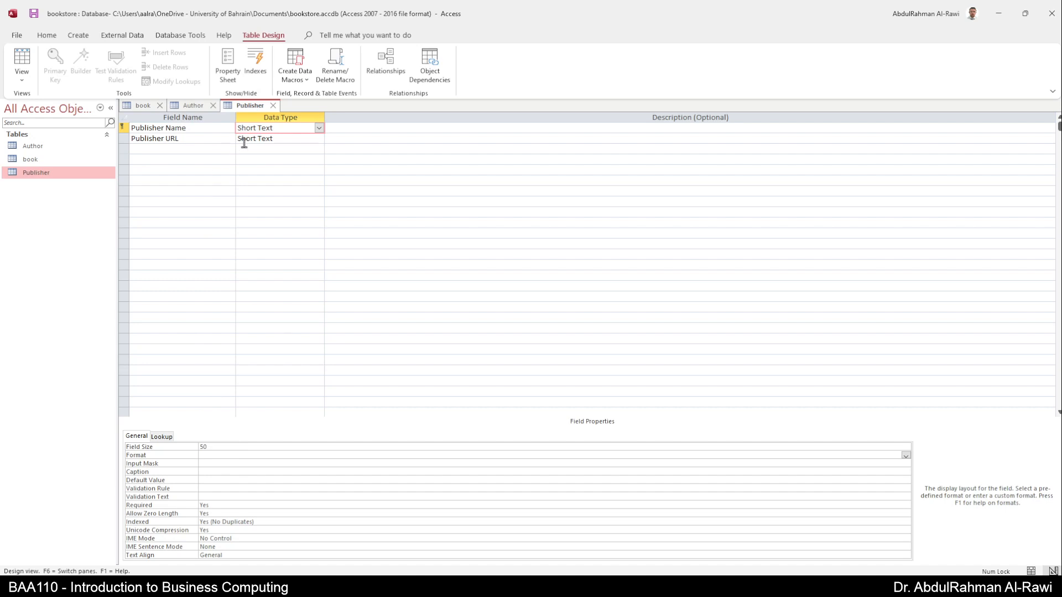
{"action": "left_click", "coordinate": [273, 105]}
{"action": "left_click", "coordinate": [213, 105]}
{"action": "left_click", "coordinate": [160, 105]}
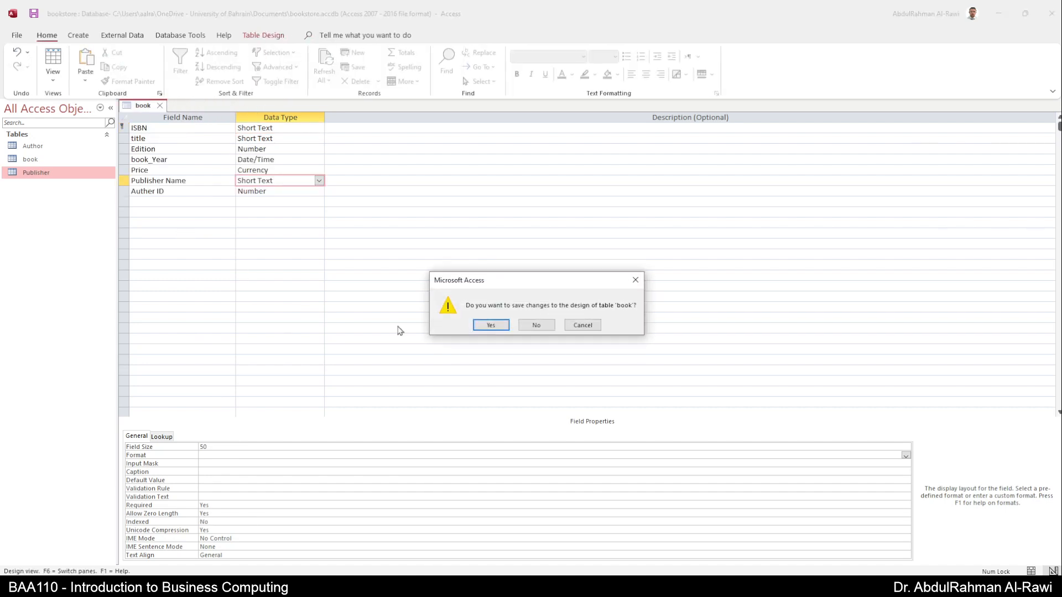
{"action": "left_click", "coordinate": [481, 330]}
{"action": "left_click", "coordinate": [514, 332]}
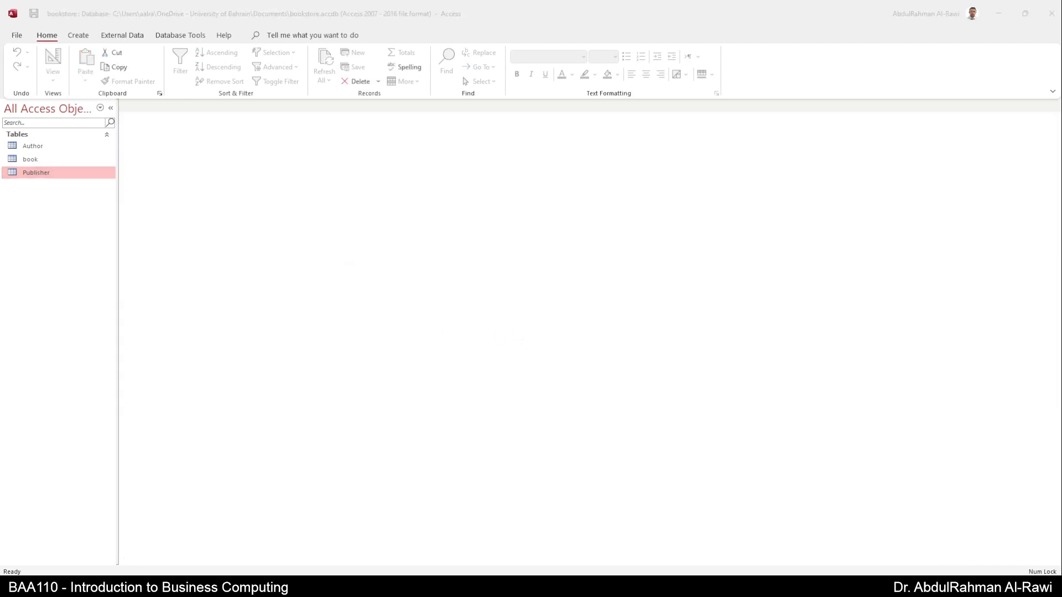
Open the Author, book and Publisher tables in Datasheet View
{"action": "double_click", "coordinate": [31, 146]}
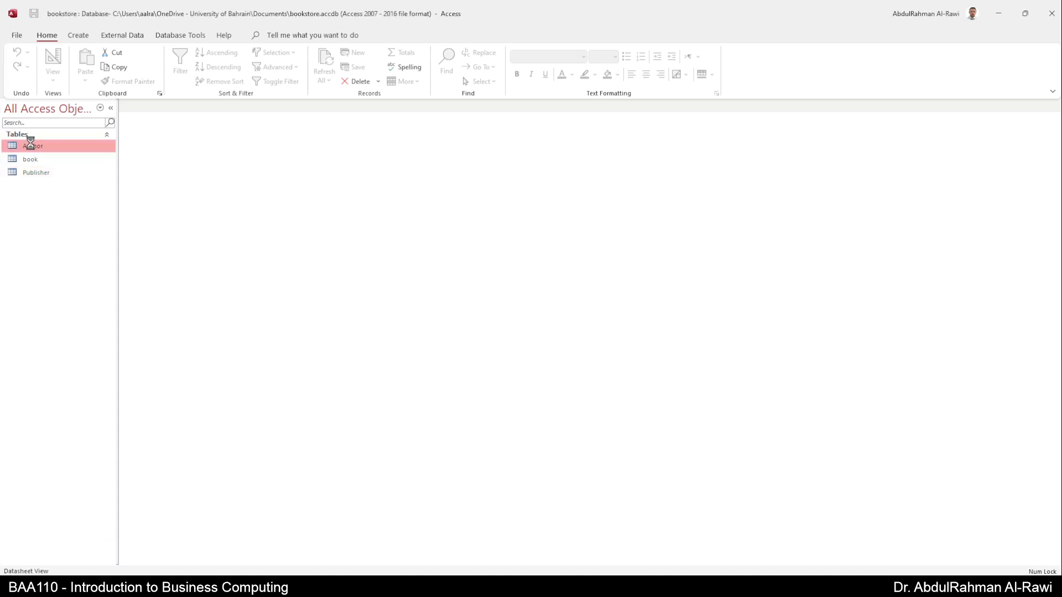
{"action": "double_click", "coordinate": [31, 159]}
{"action": "double_click", "coordinate": [35, 173]}
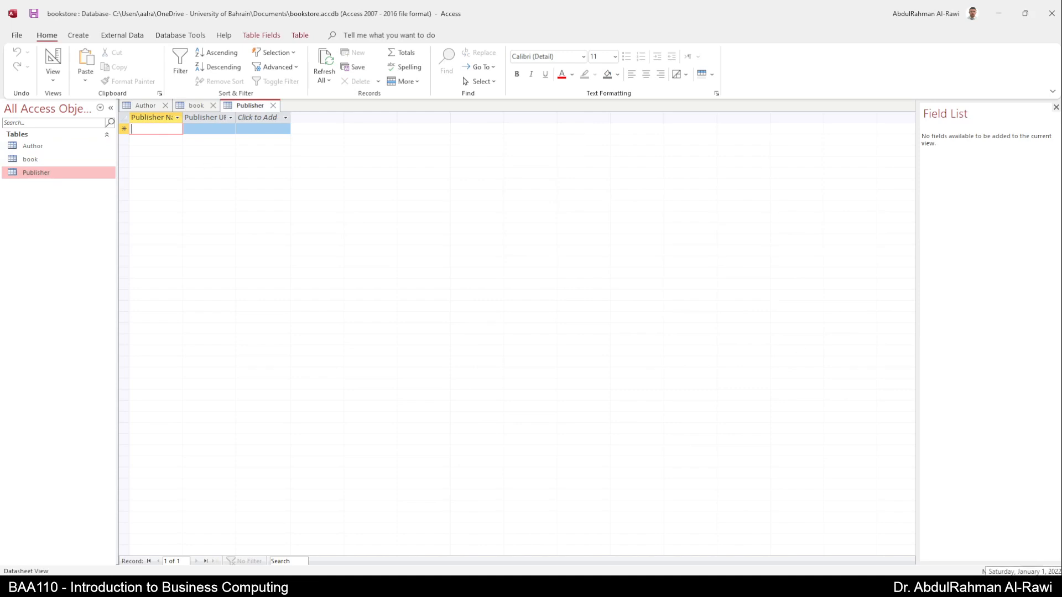
{"action": "type", "text": "UOB"}
{"action": "key", "text": "Tab"}
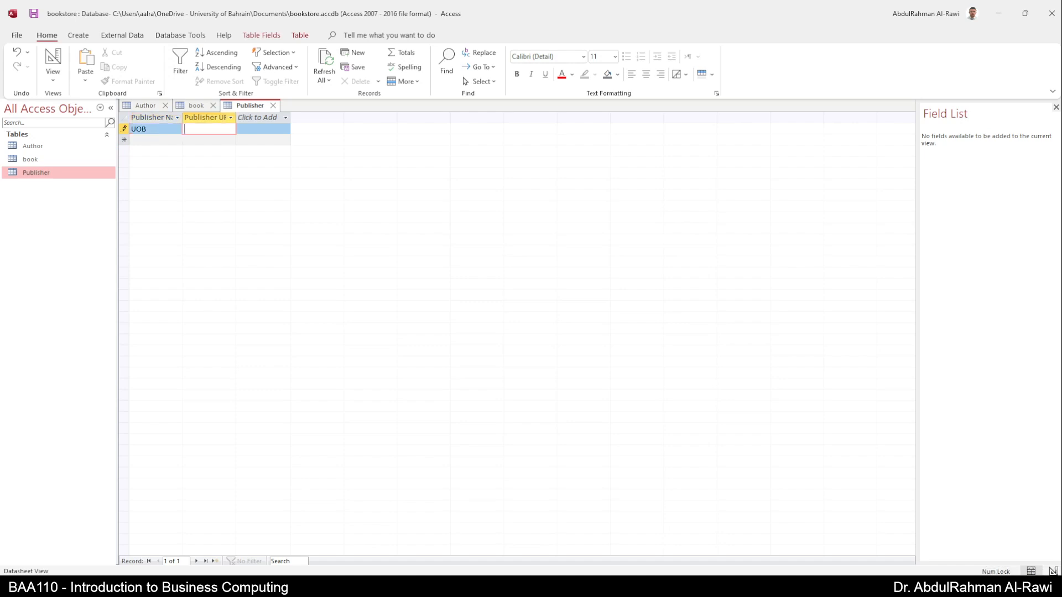
{"action": "type", "text": "www."}
{"action": "type", "text": "uob.edu.bh"}
{"action": "key", "text": "Tab"}
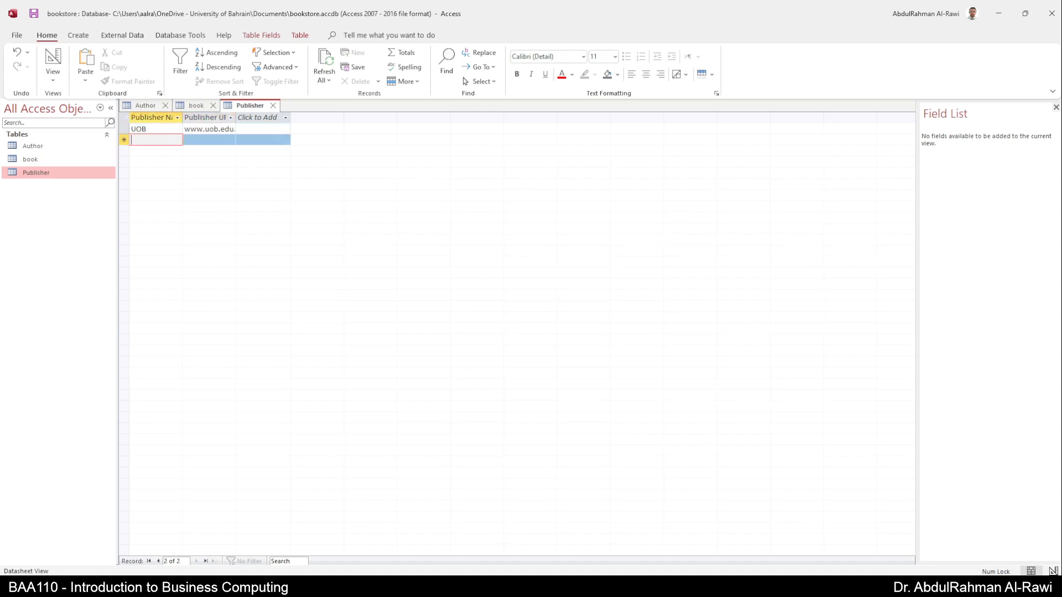
{"action": "type", "text": "MIT"}
{"action": "key", "text": "Tab"}
{"action": "type", "text": "w"}
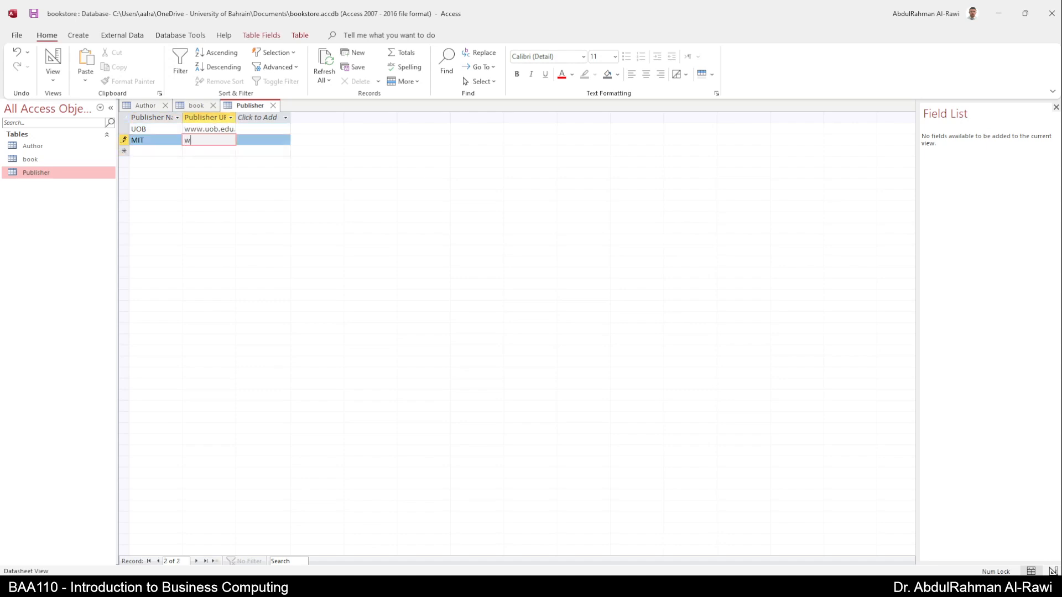
{"action": "type", "text": "ww.mit.com"}
{"action": "key", "text": "Tab"}
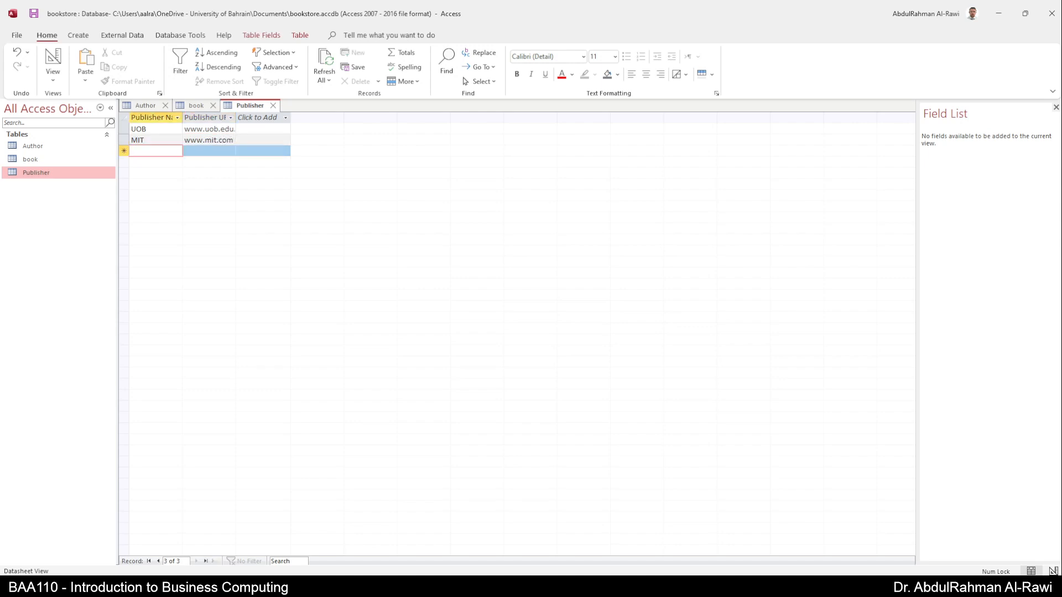
{"action": "type", "text": "MIcro"}
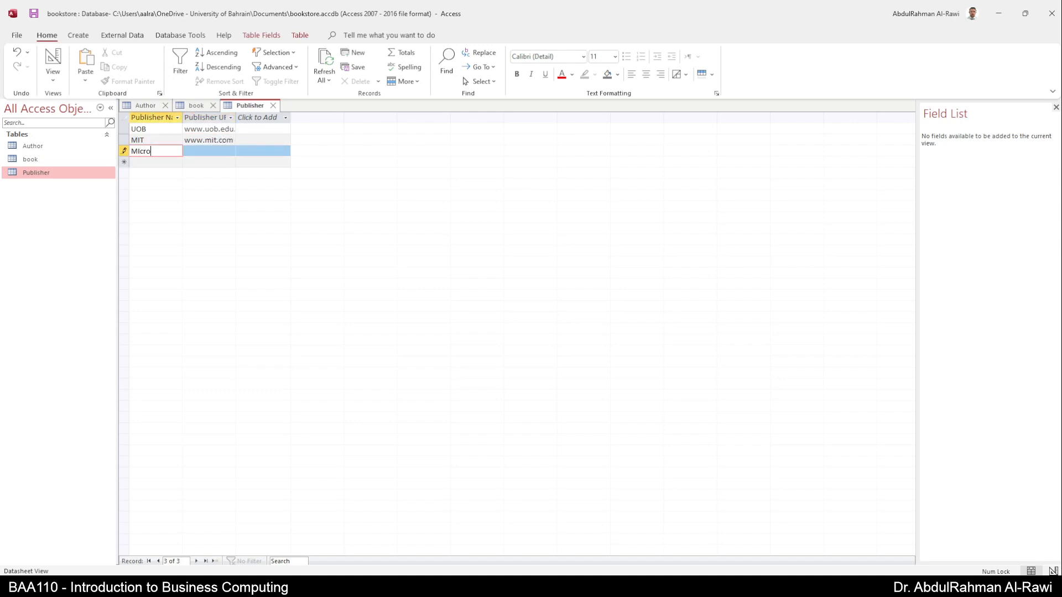
{"action": "type", "text": "so"}
{"action": "key", "text": "BackSpace"}
{"action": "key", "text": "BackSpace"}
{"action": "key", "text": "BackSpace"}
{"action": "key", "text": "BackSpace"}
{"action": "type", "text": "roso"}
{"action": "key", "text": "Tab"}
{"action": "type", "text": "wwww"}
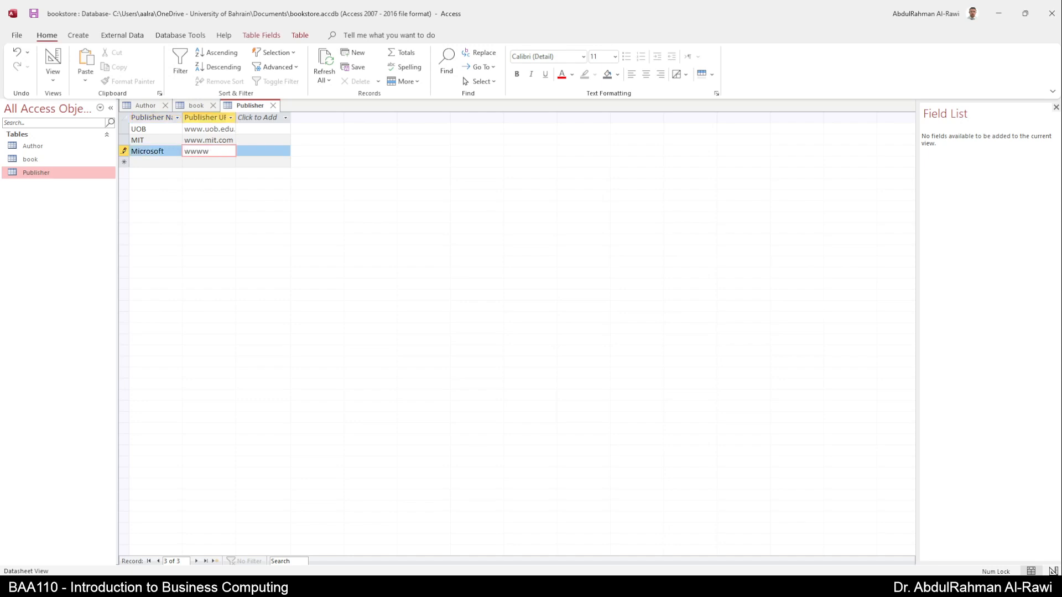
{"action": "type", "text": "microsoft"}
{"action": "type", "text": ".com"}
{"action": "key", "text": "Tab"}
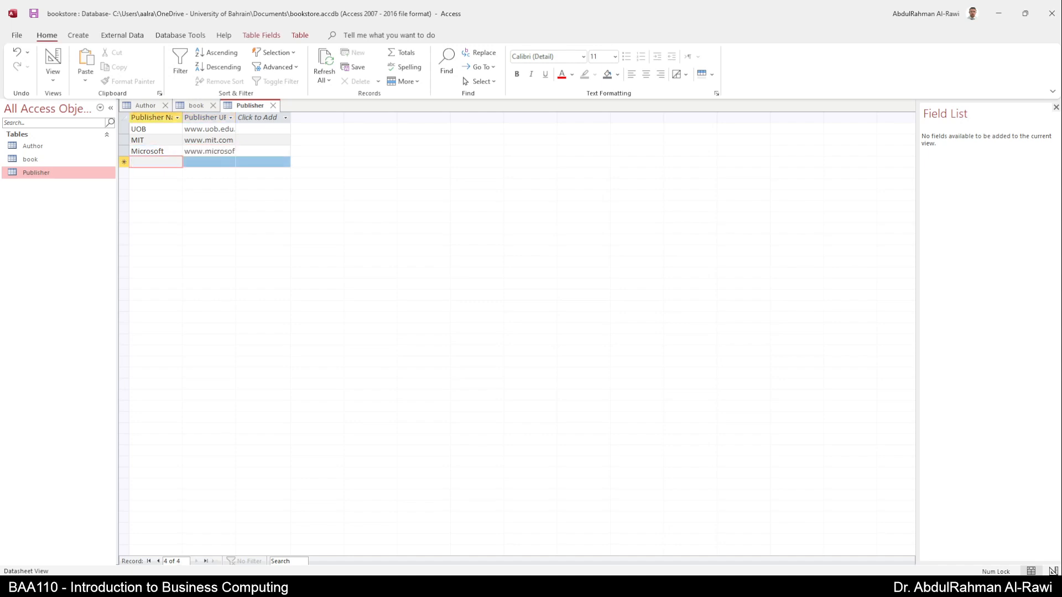
{"action": "type", "text": "Autodesk"}
{"action": "key", "text": "Tab"}
{"action": "type", "text": "w"}
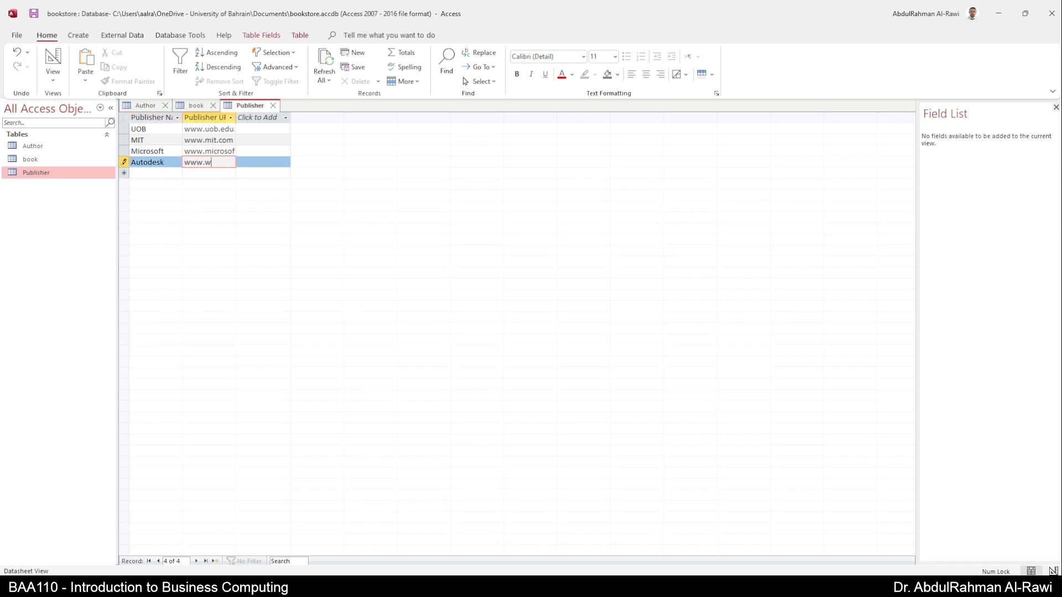
{"action": "type", "text": "ww.autodesk.com"}
{"action": "key", "text": "Tab"}
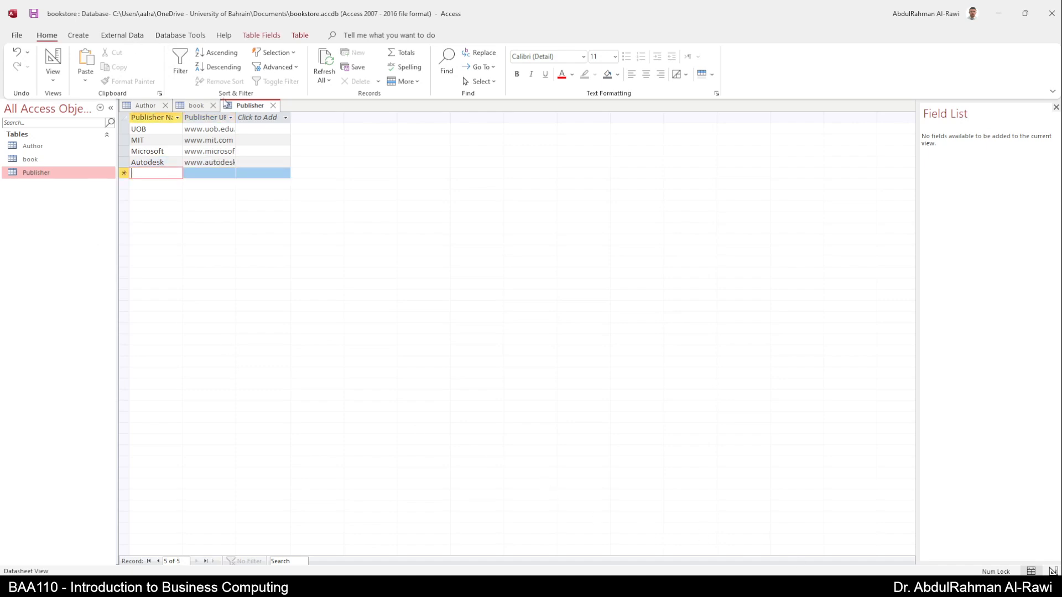
{"action": "double_click", "coordinate": [236, 118]}
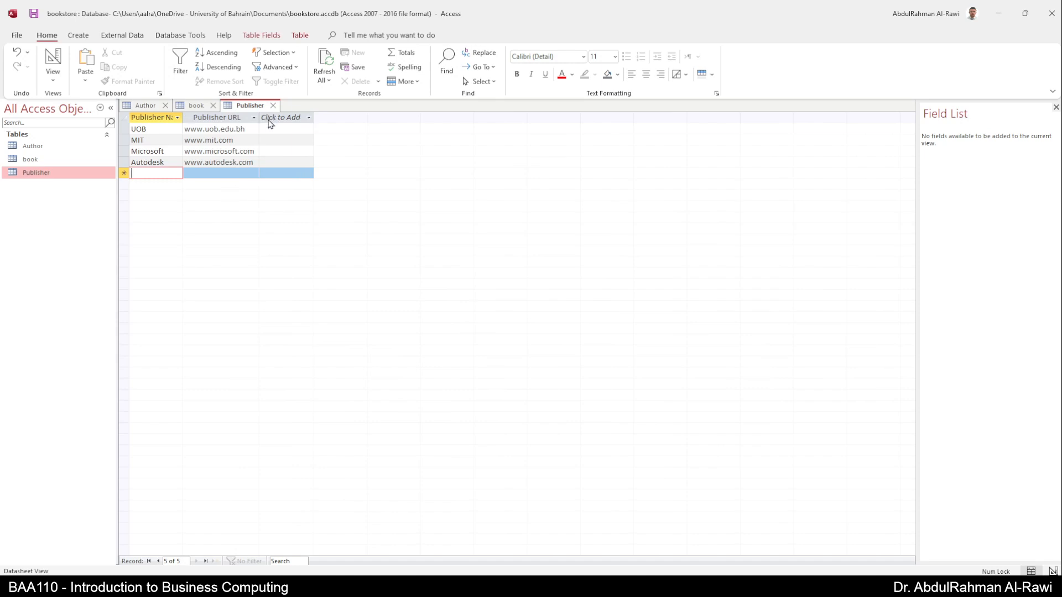
{"action": "double_click", "coordinate": [182, 117]}
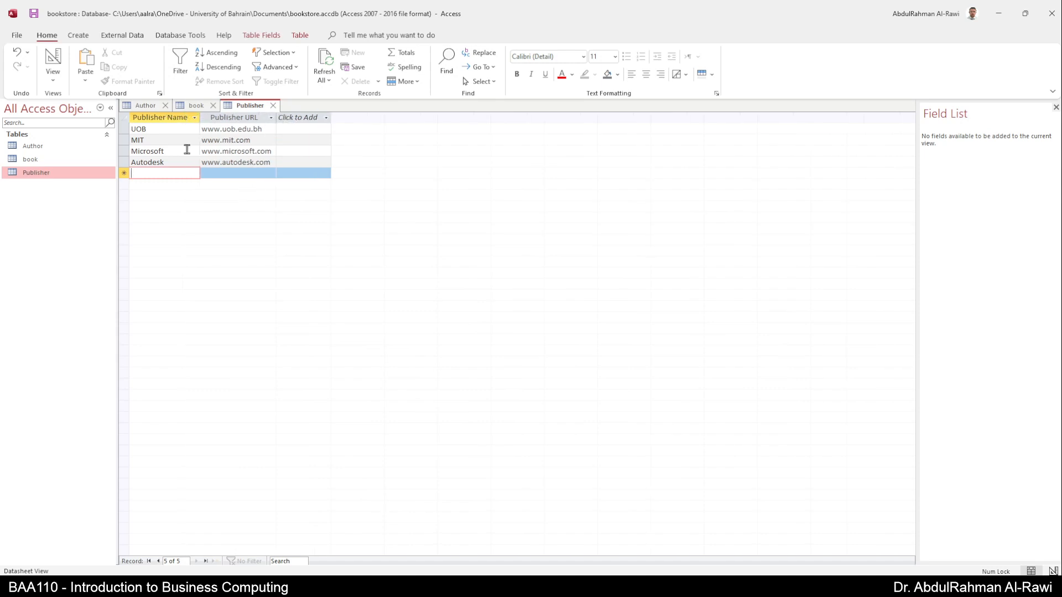
Review the records of the Author, book and Publisher tables, comparing their publisher names, author IDs and record counters
{"action": "left_click", "coordinate": [145, 105]}
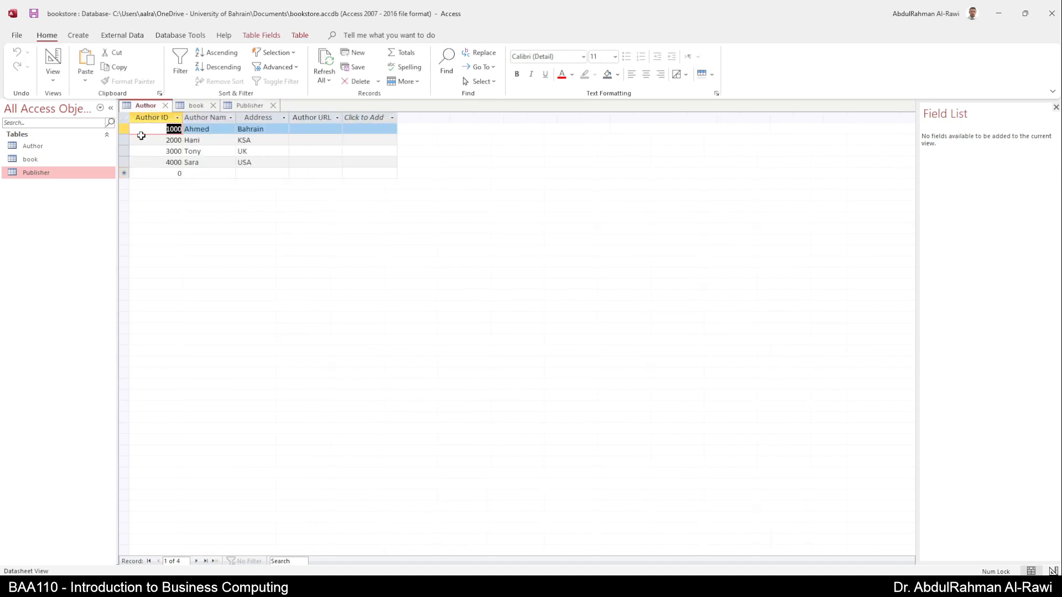
{"action": "left_click", "coordinate": [196, 105]}
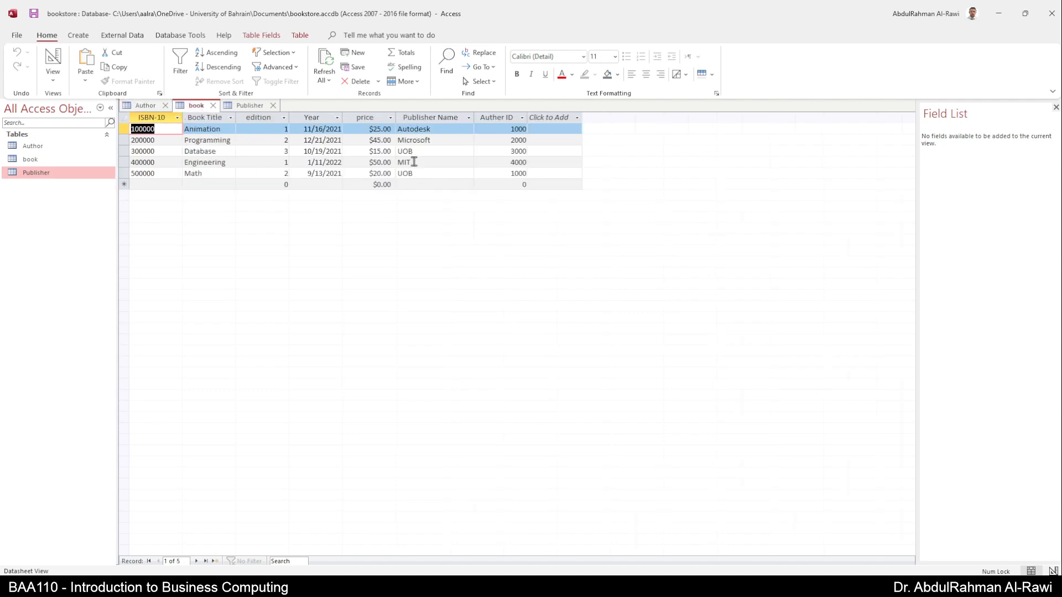
{"action": "left_click", "coordinate": [247, 105]}
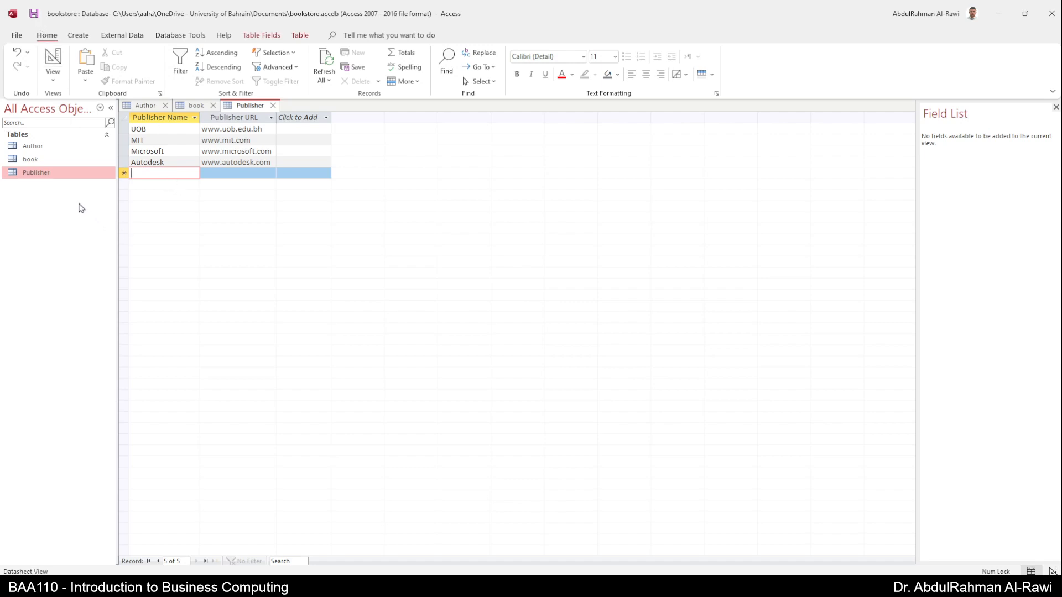
{"action": "left_click", "coordinate": [152, 135]}
{"action": "left_click", "coordinate": [156, 129]}
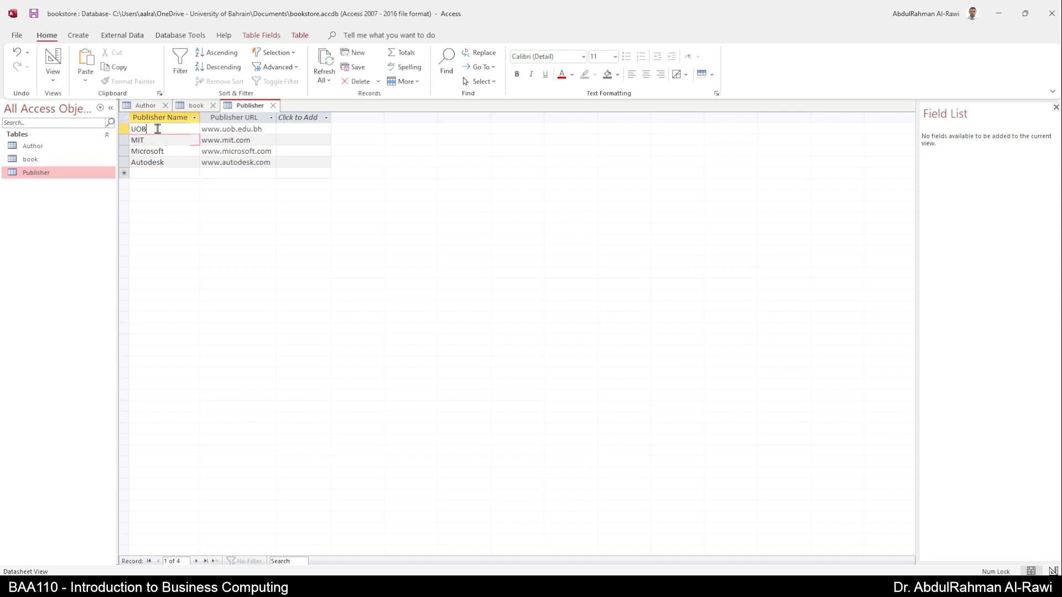
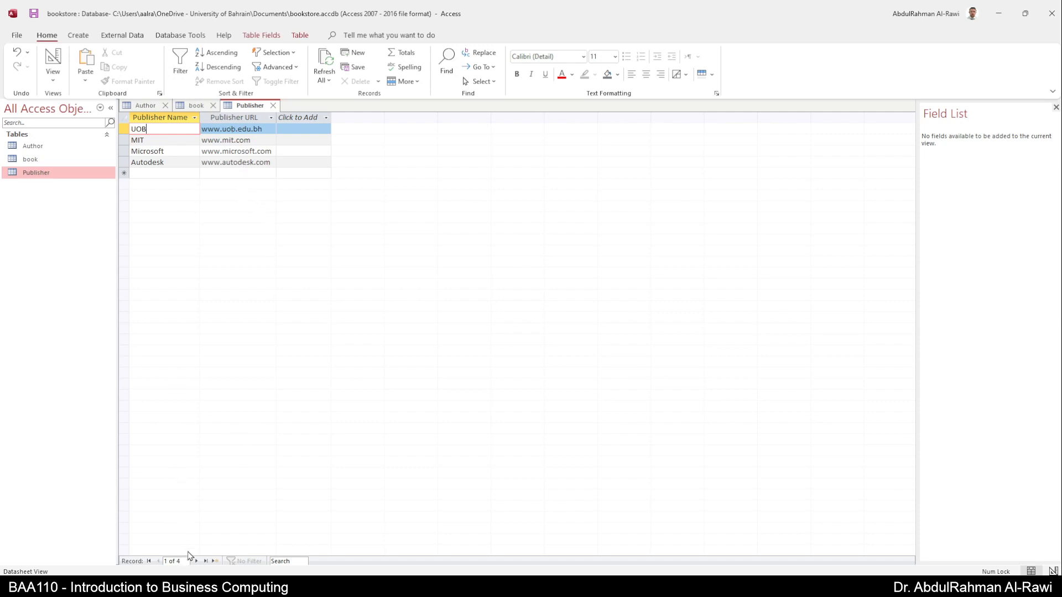
{"action": "left_click", "coordinate": [198, 106]}
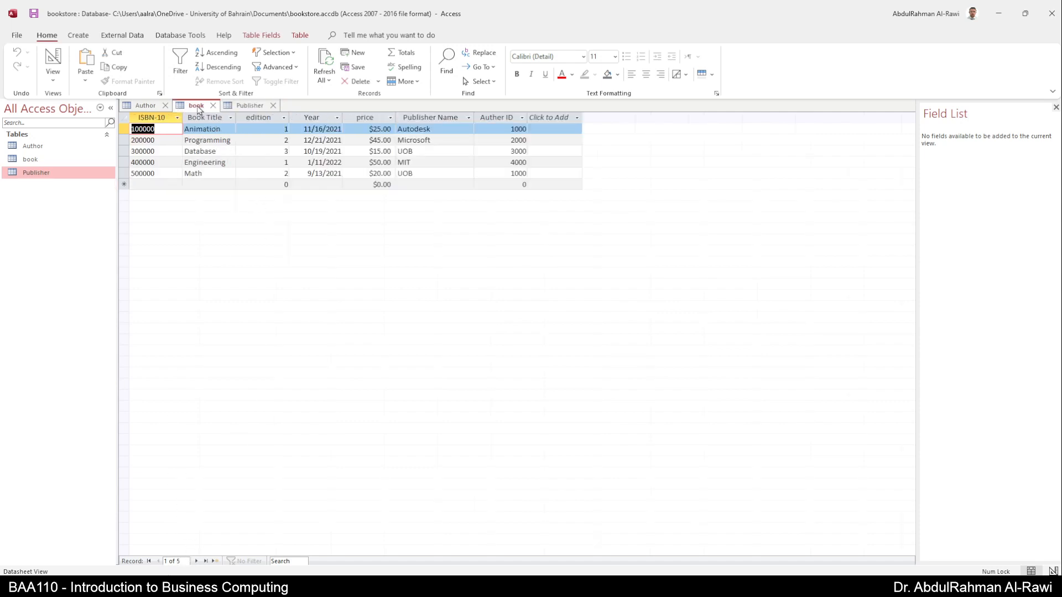
{"action": "left_click", "coordinate": [144, 105]}
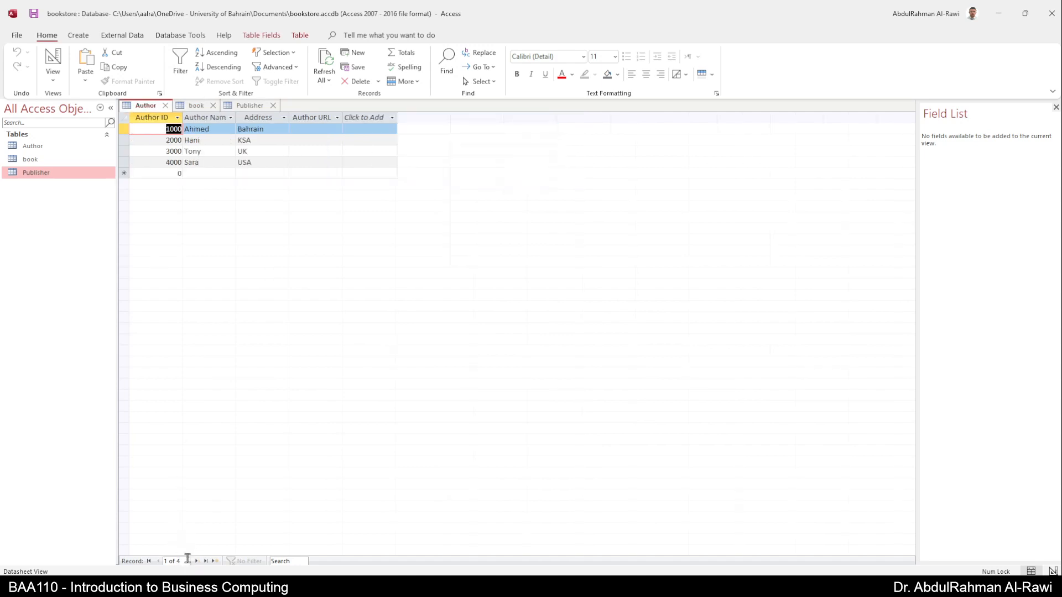
Examine the Author table's record with ID 3000, its Author ID field, its design and the options available for Author Name
{"action": "left_click", "coordinate": [198, 152]}
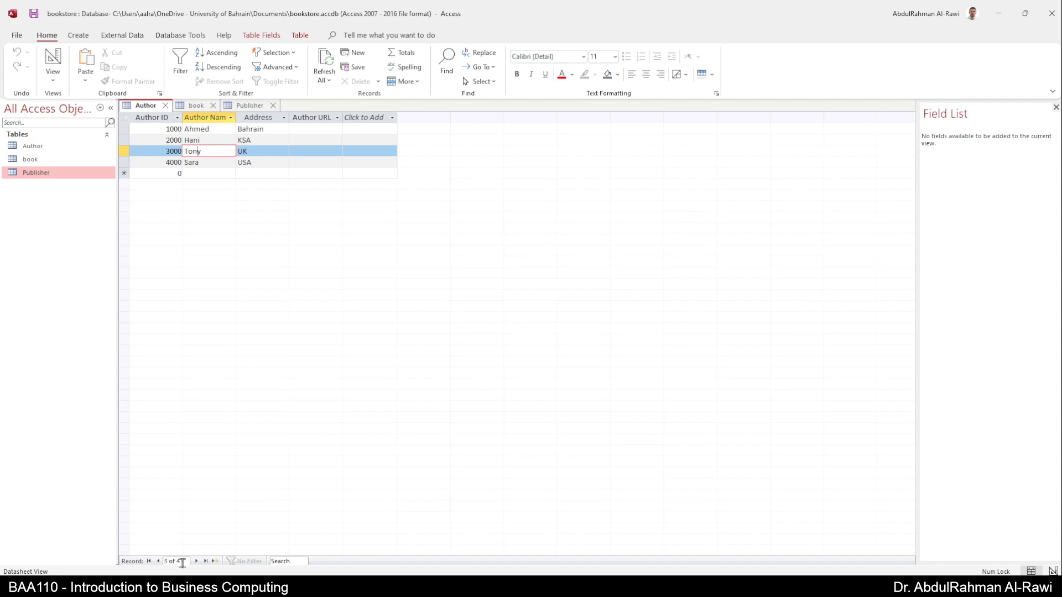
{"action": "left_click", "coordinate": [124, 151]}
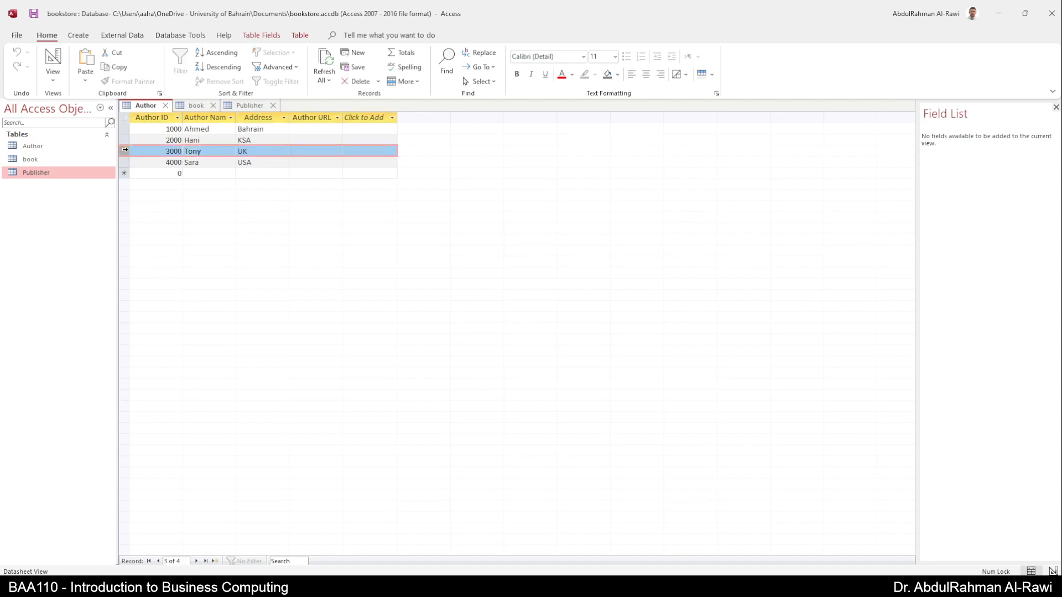
{"action": "left_click", "coordinate": [149, 118]}
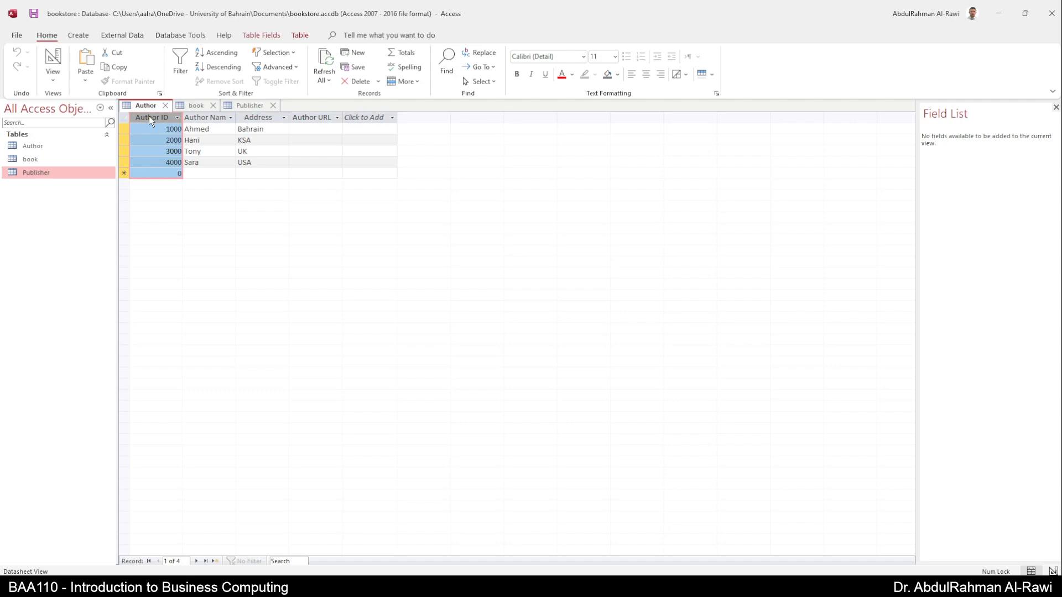
{"action": "left_click", "coordinate": [53, 61]}
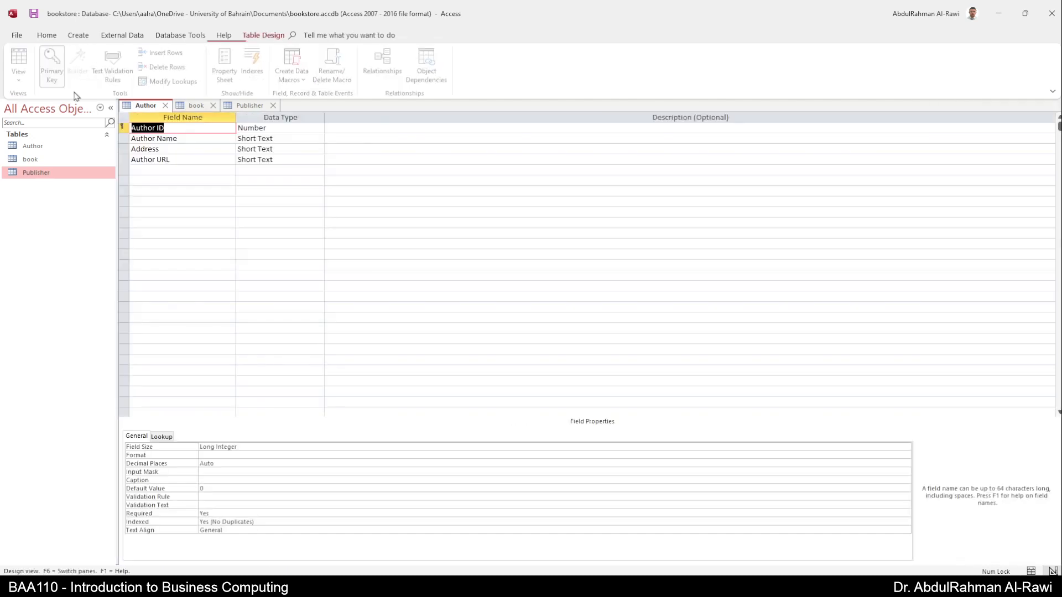
{"action": "left_click", "coordinate": [12, 66]}
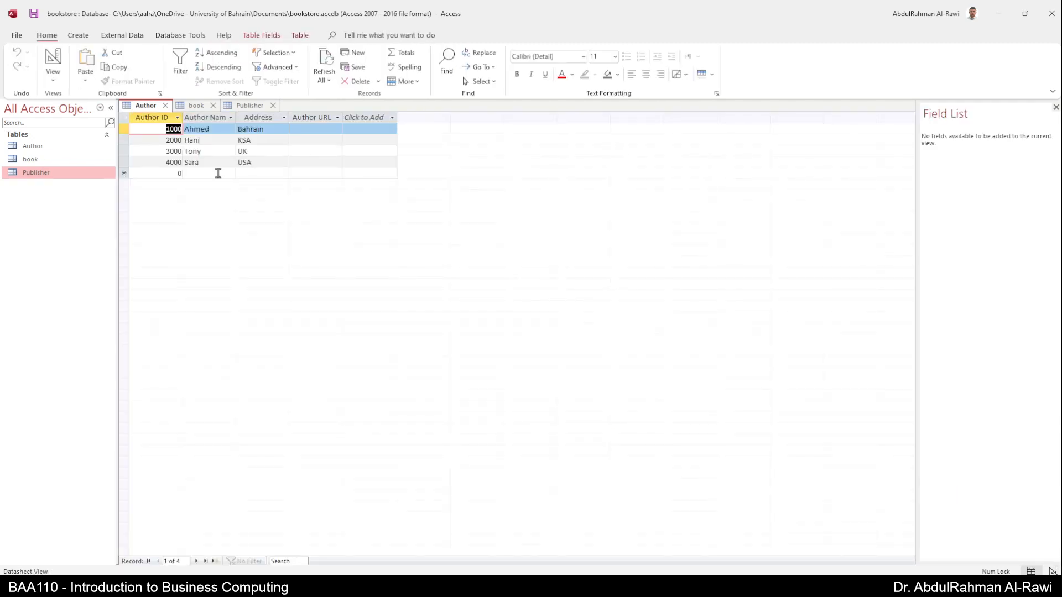
{"action": "left_click", "coordinate": [272, 38]}
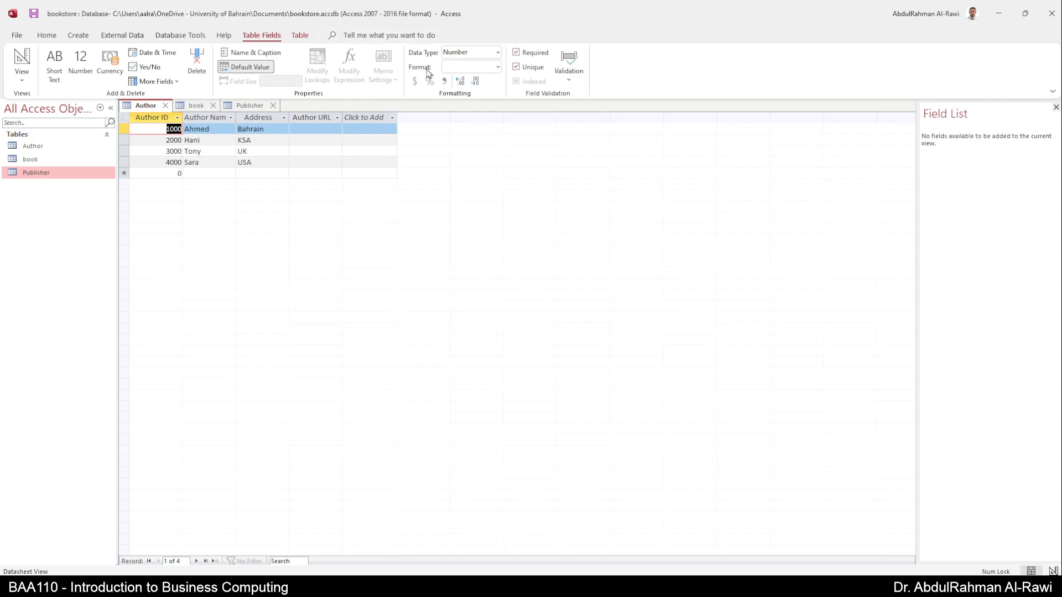
{"action": "right_click", "coordinate": [201, 119]}
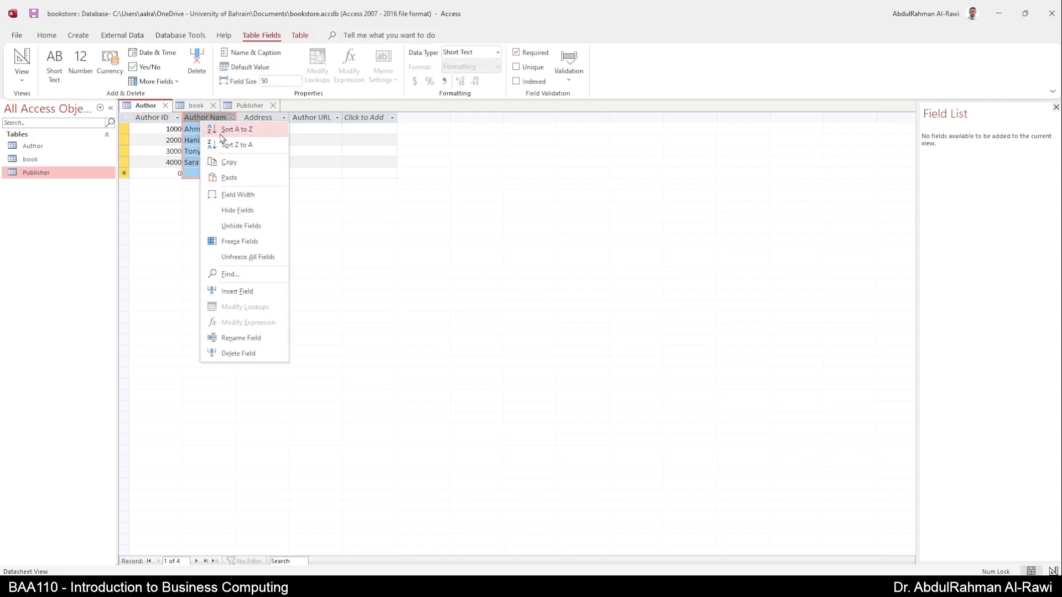
{"action": "left_click", "coordinate": [354, 291]}
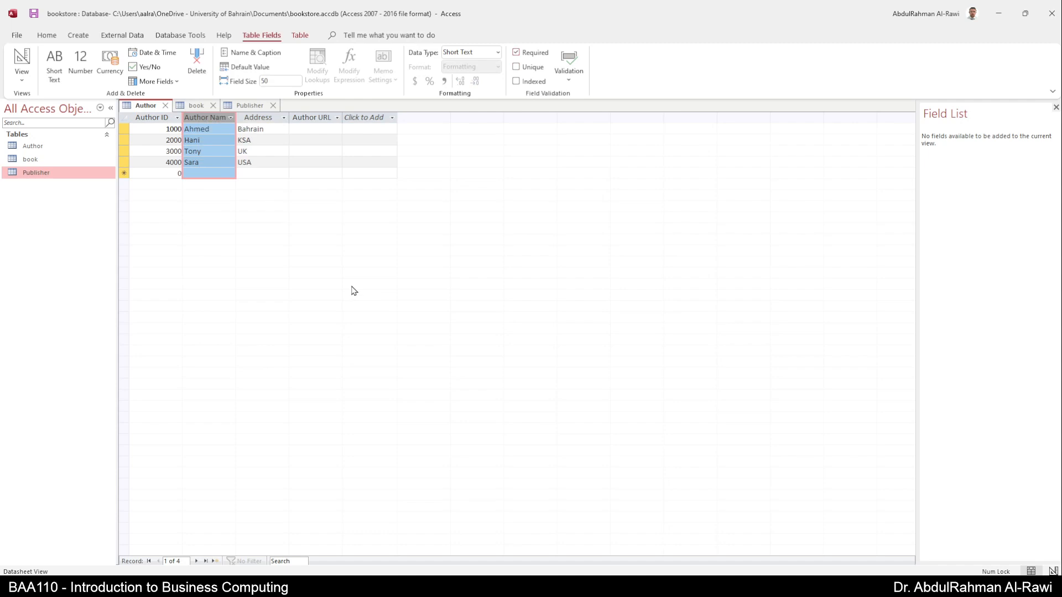
Look through the book and Publisher tables, and close the Publisher, book and Author tables
{"action": "left_click", "coordinate": [194, 106]}
{"action": "left_click", "coordinate": [248, 106]}
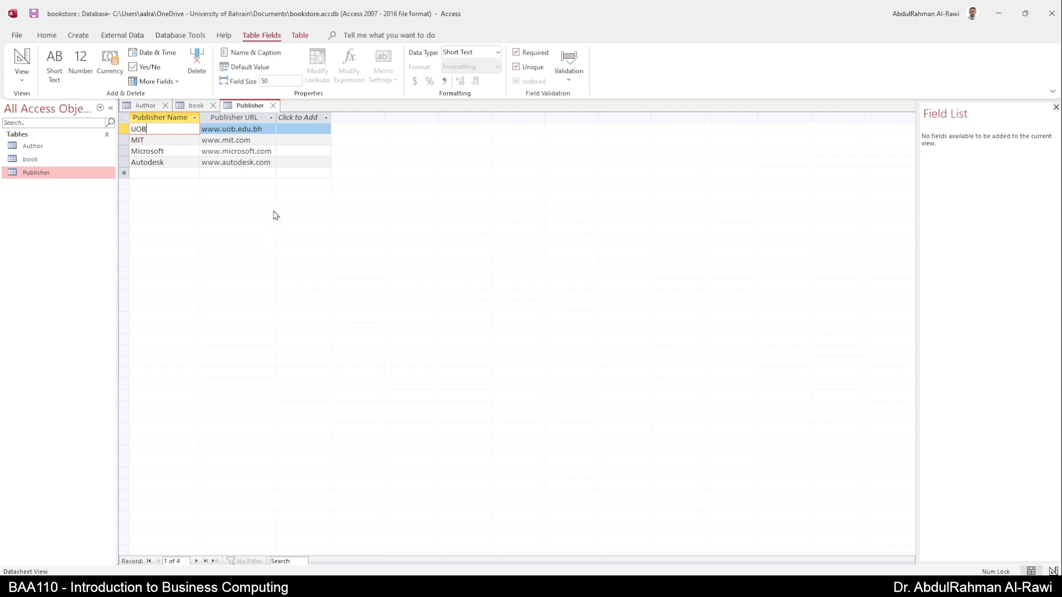
{"action": "left_click", "coordinate": [273, 105]}
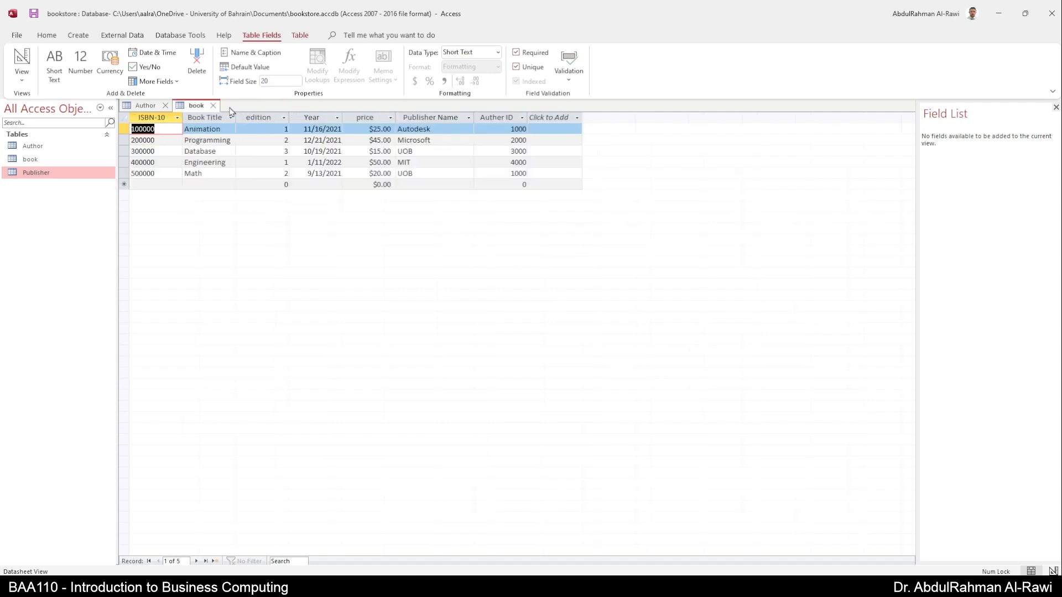
{"action": "left_click", "coordinate": [213, 105]}
{"action": "left_click", "coordinate": [165, 105]}
Open the database relationships and add the Author, book and Publisher tables to the layout
{"action": "left_click", "coordinate": [116, 37]}
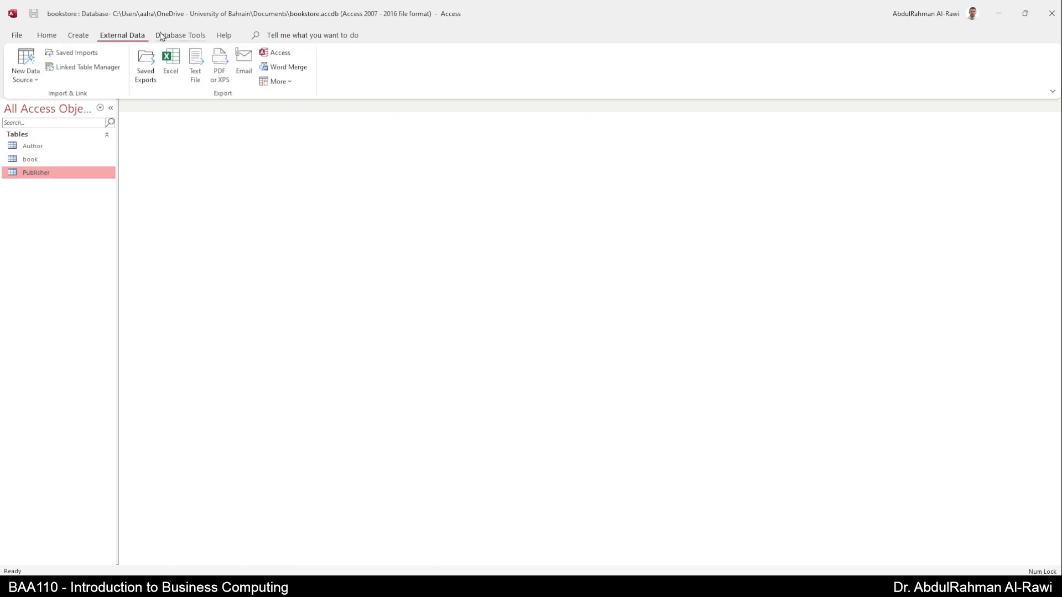
{"action": "left_click", "coordinate": [180, 35]}
{"action": "left_click", "coordinate": [147, 65]}
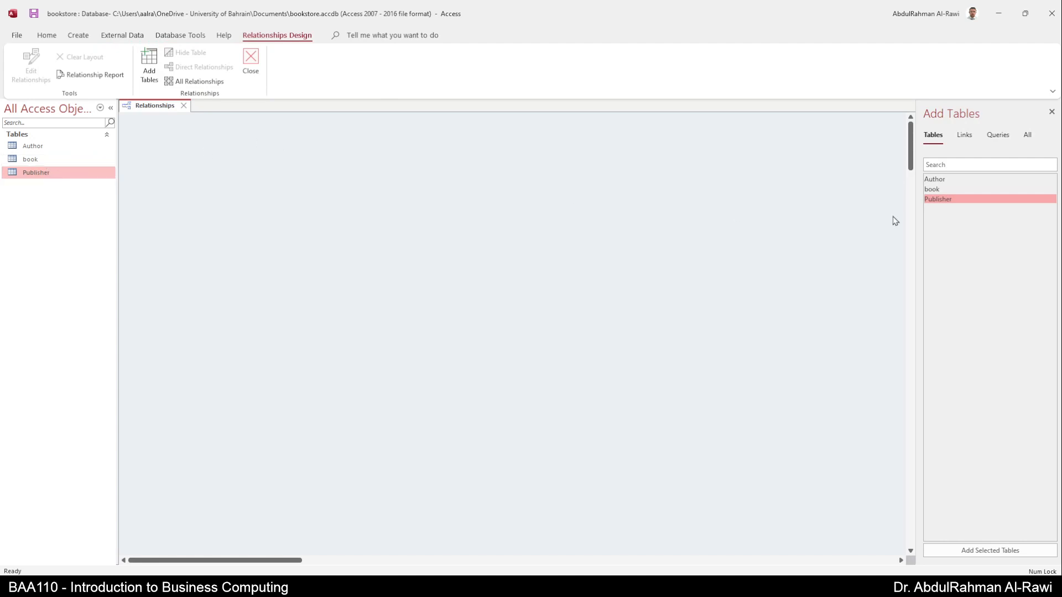
{"action": "double_click", "coordinate": [937, 180]}
{"action": "double_click", "coordinate": [936, 189]}
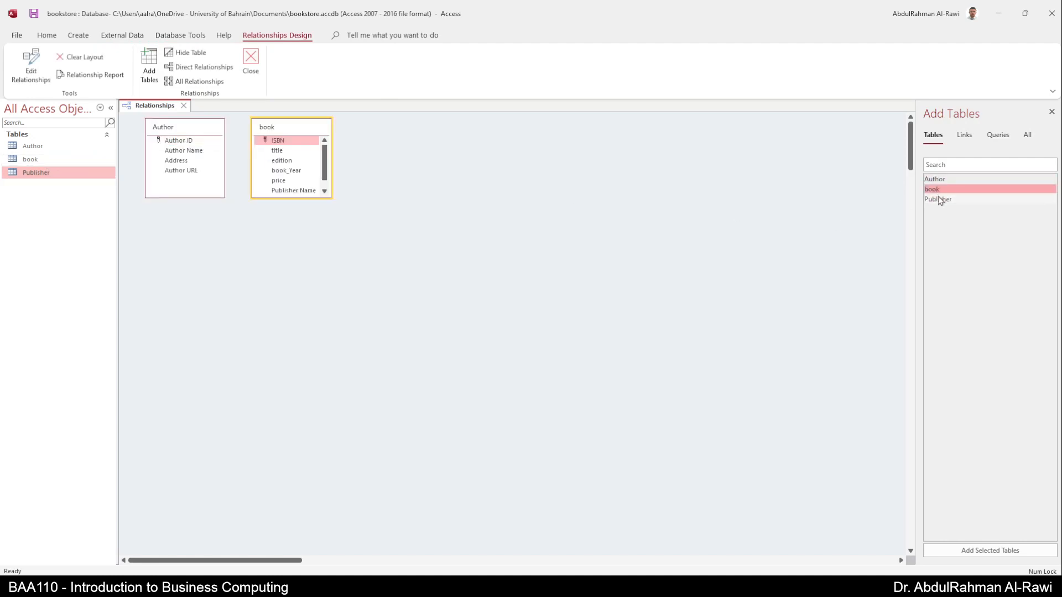
{"action": "double_click", "coordinate": [938, 199]}
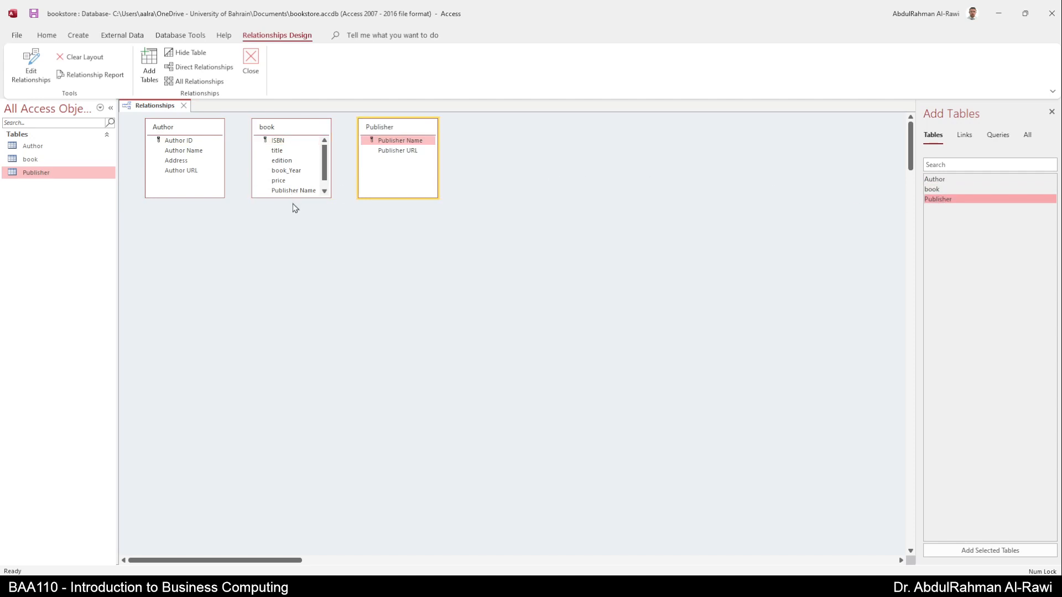
Lengthen the book table box to show all its fields and space the book and Publisher boxes apart
{"action": "left_click_drag", "start_coordinate": [297, 198], "coordinate": [287, 268]}
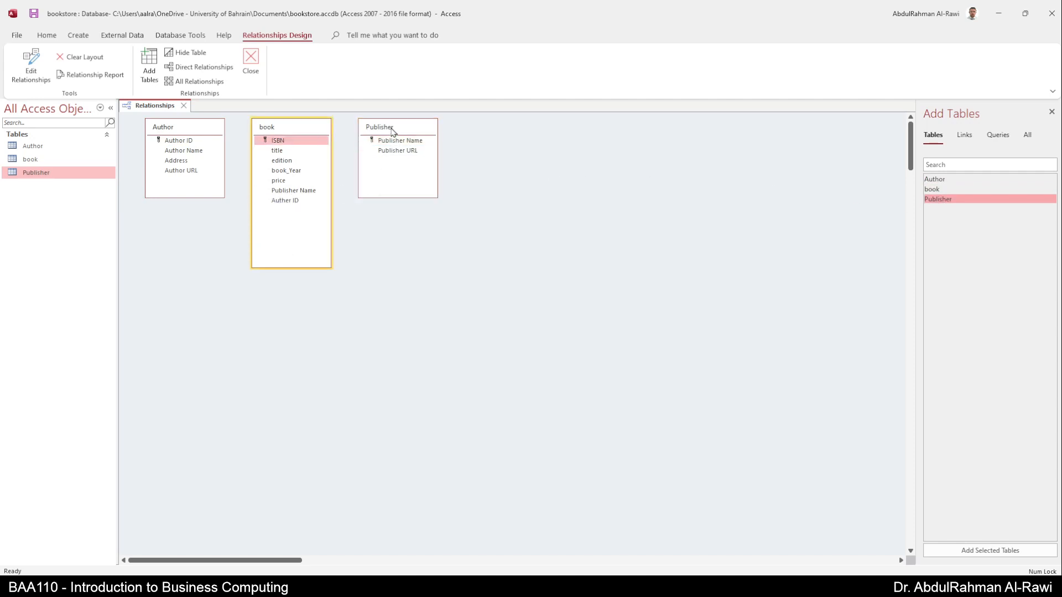
{"action": "left_click_drag", "start_coordinate": [393, 132], "coordinate": [458, 129]}
{"action": "left_click", "coordinate": [304, 119]}
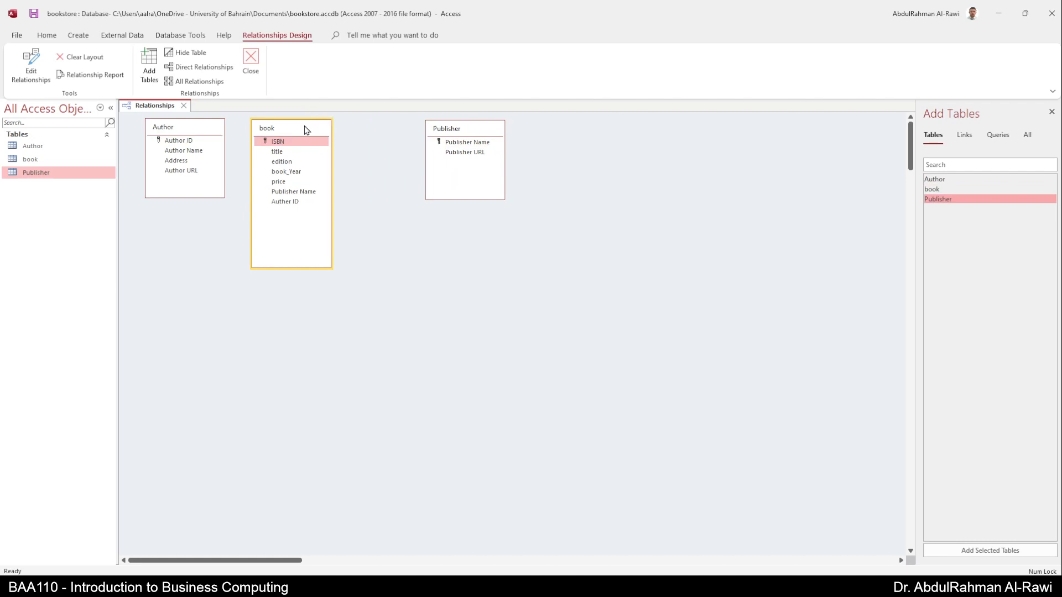
{"action": "left_click_drag", "start_coordinate": [305, 125], "coordinate": [337, 130]}
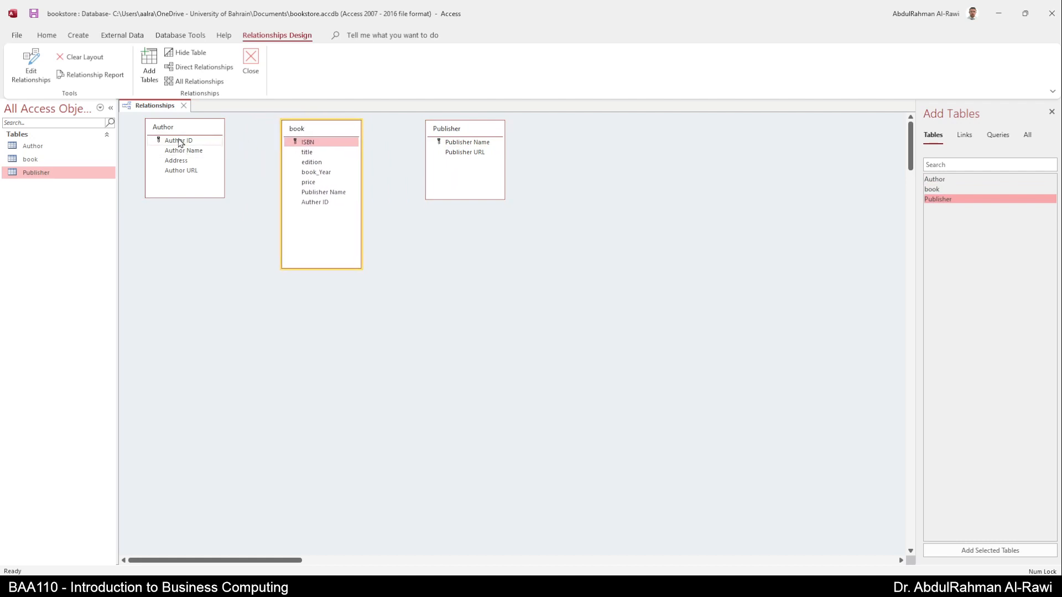
Relate Author ID in Author to Auther ID in book, enforcing referential integrity with cascading updates and deletes
{"action": "left_click_drag", "start_coordinate": [180, 140], "coordinate": [314, 203]}
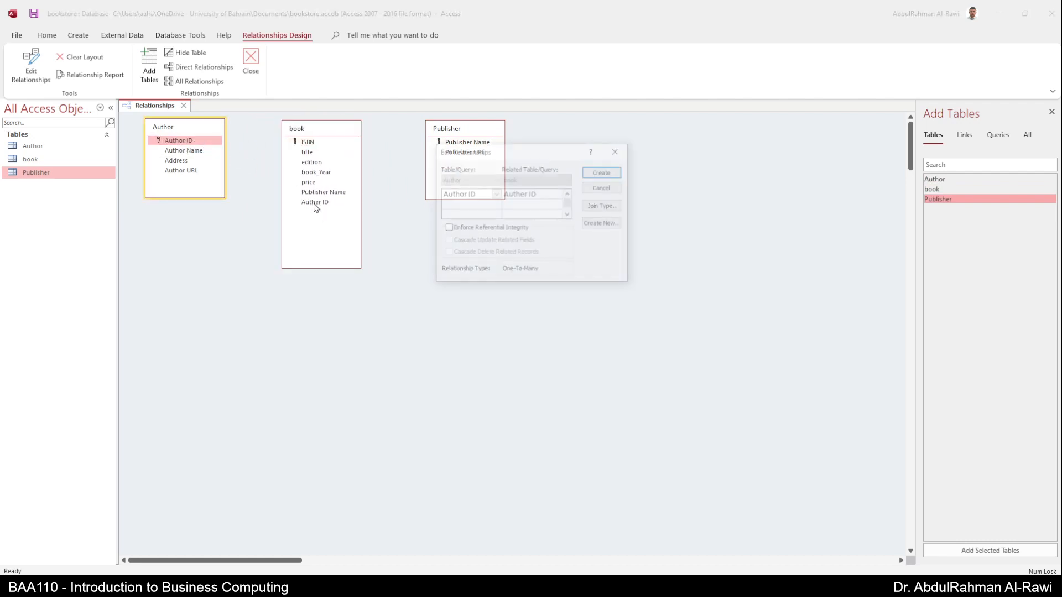
{"action": "left_click", "coordinate": [448, 229]}
{"action": "left_click", "coordinate": [447, 241]}
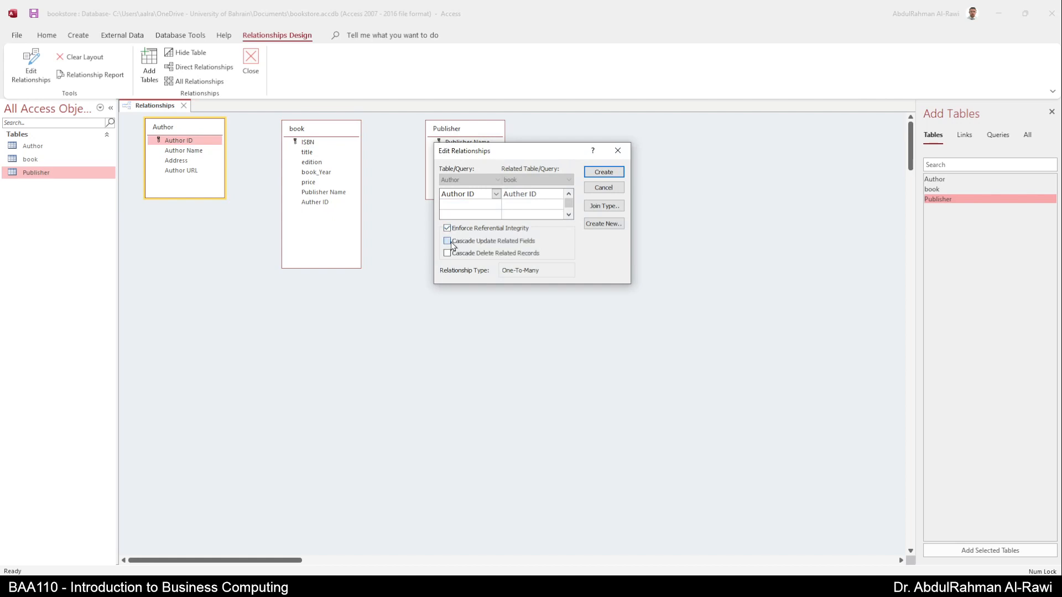
{"action": "left_click", "coordinate": [447, 254]}
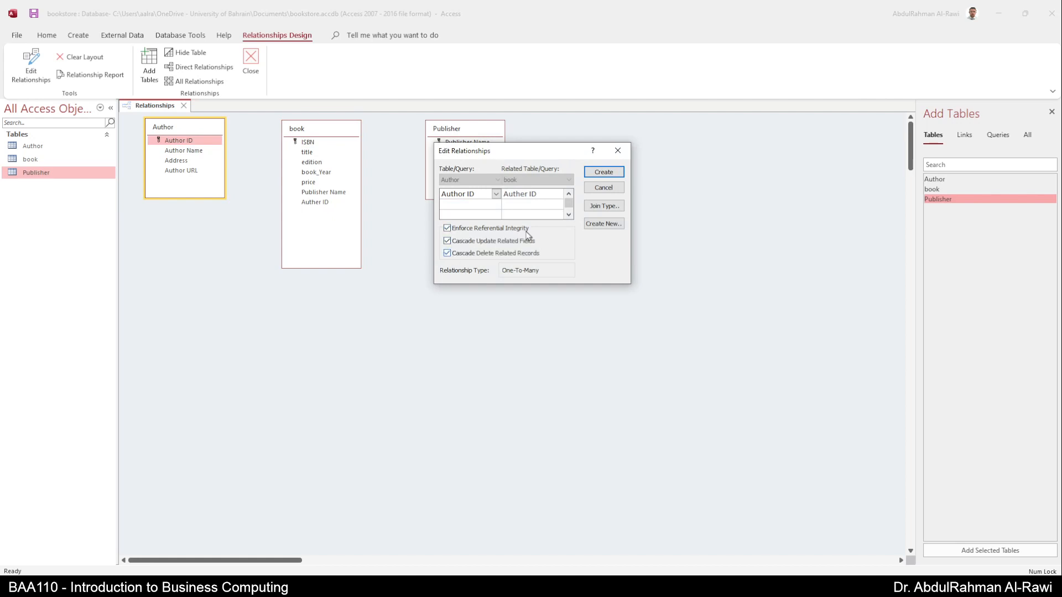
{"action": "left_click", "coordinate": [604, 172]}
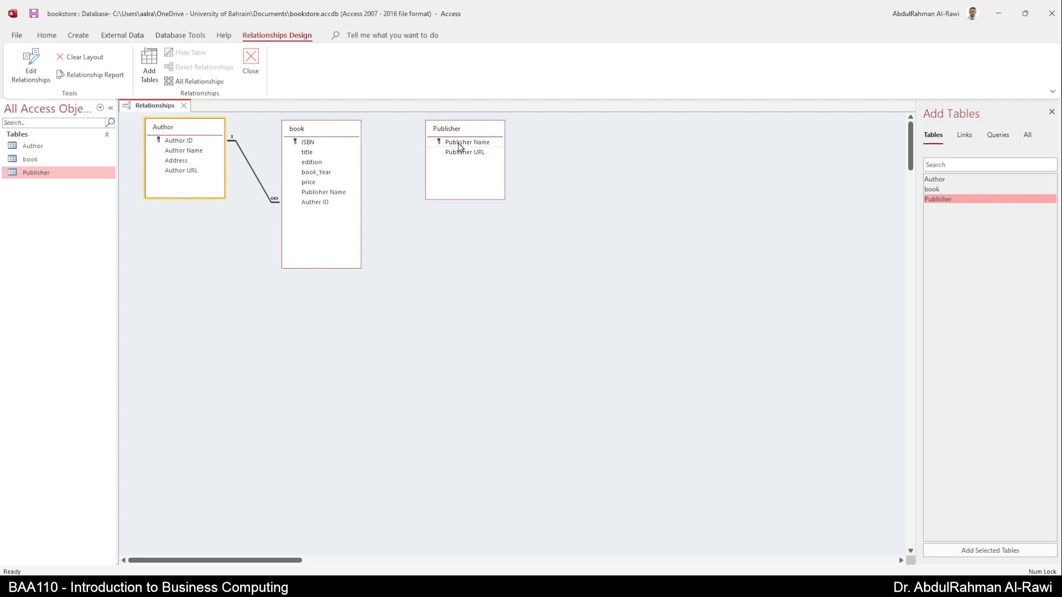
Relate Publisher Name in Publisher to Publisher Name in book, enforcing referential integrity
{"action": "left_click_drag", "start_coordinate": [459, 145], "coordinate": [344, 197]}
{"action": "left_click", "coordinate": [447, 228]}
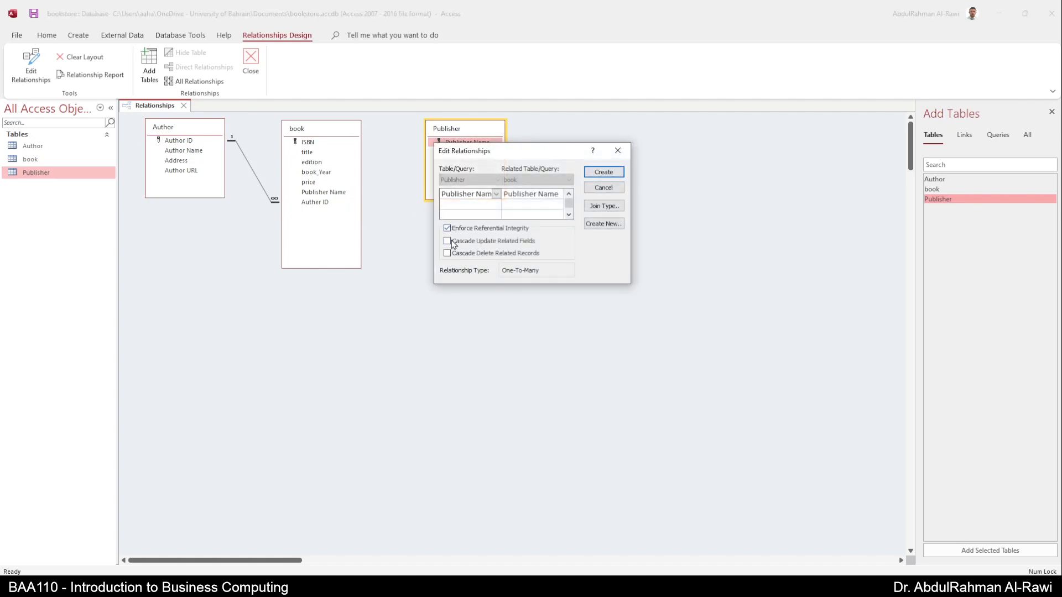
{"action": "left_click", "coordinate": [604, 172]}
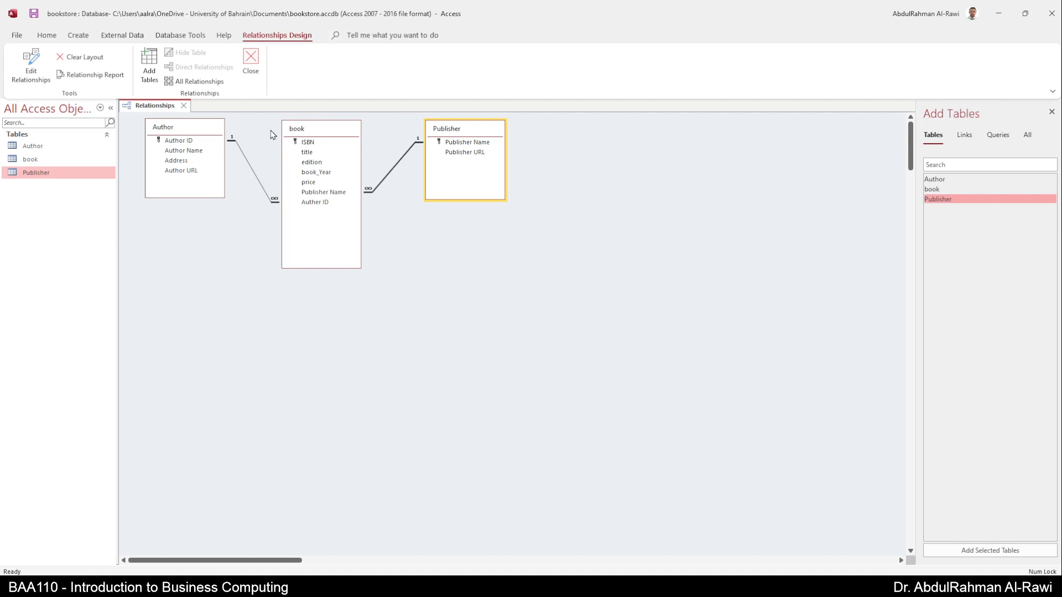
Close the relationships layout, saving its changes, and widen the navigation pane slightly
{"action": "left_click", "coordinate": [250, 62]}
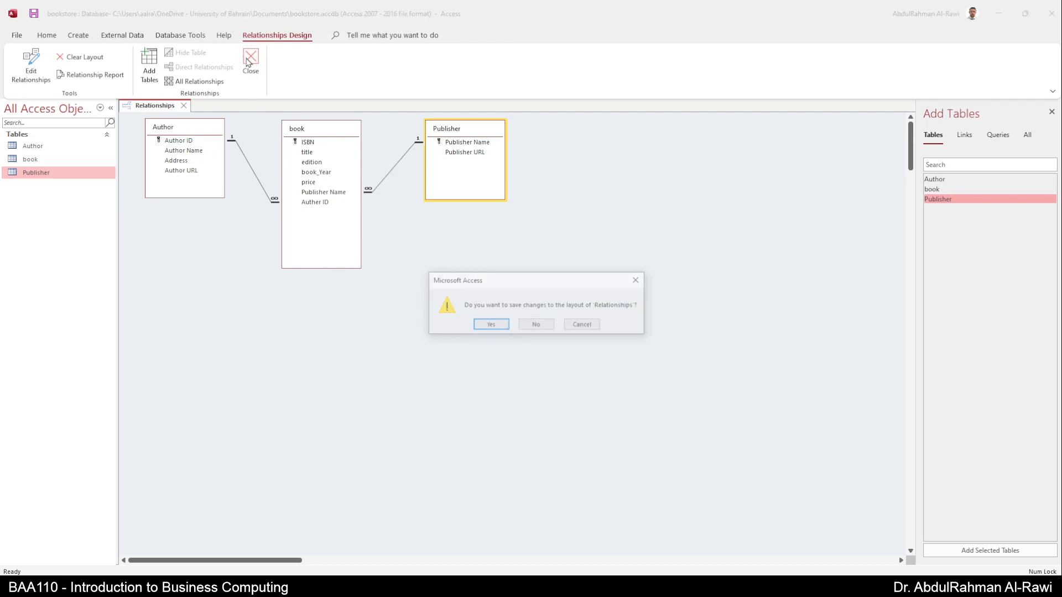
{"action": "left_click", "coordinate": [489, 326]}
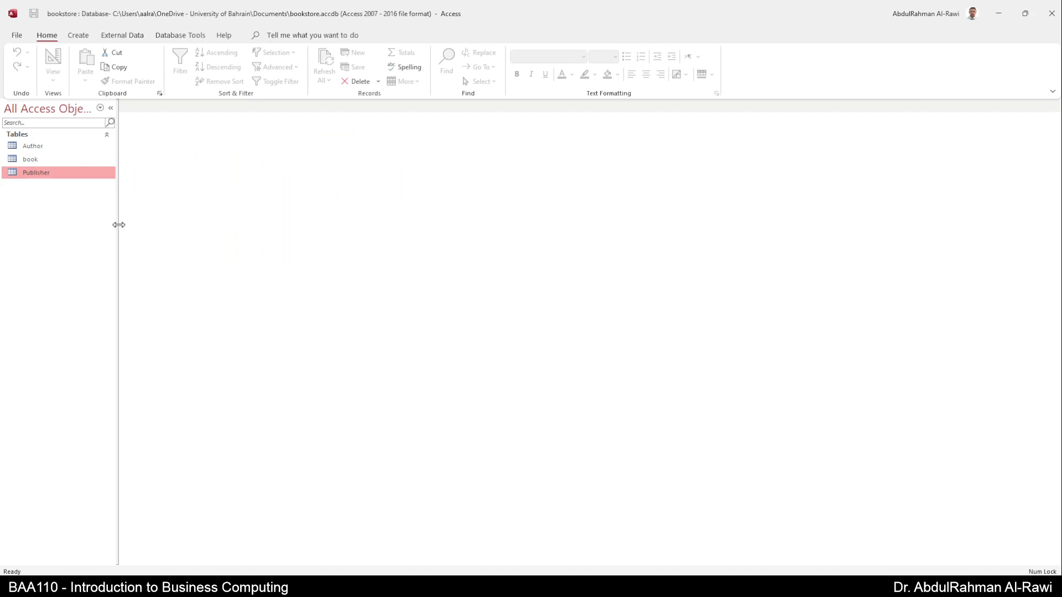
{"action": "mouse_move", "coordinate": [118, 225]}
{"action": "left_mouse_down"}
{"action": "mouse_move", "coordinate": [144, 225]}
{"action": "mouse_move", "coordinate": [135, 228]}
{"action": "left_mouse_up"}
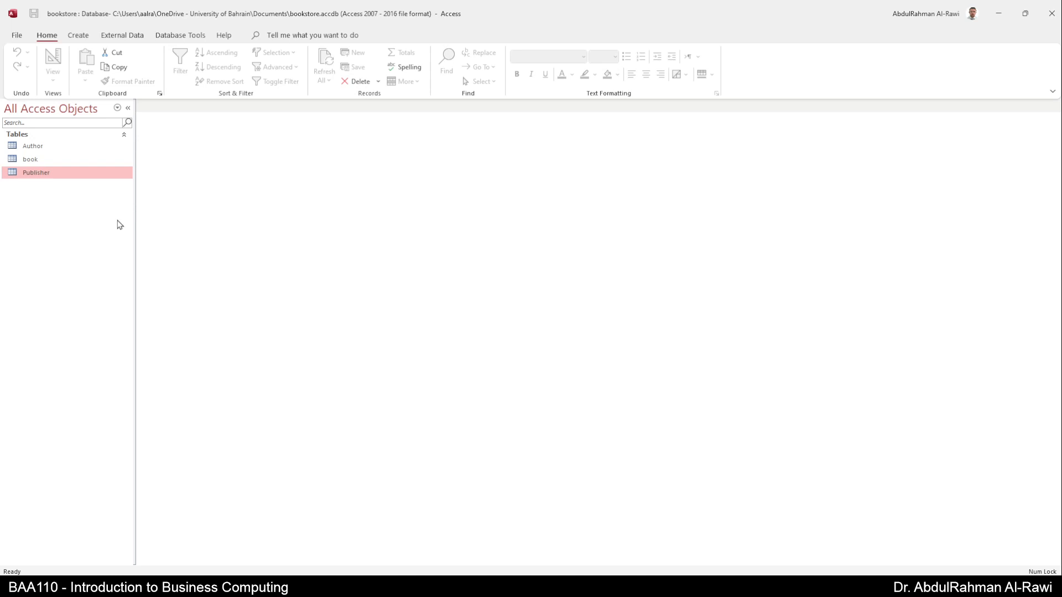
Create a new query in Design view and enlarge the area of its design grid
{"action": "left_click", "coordinate": [86, 35]}
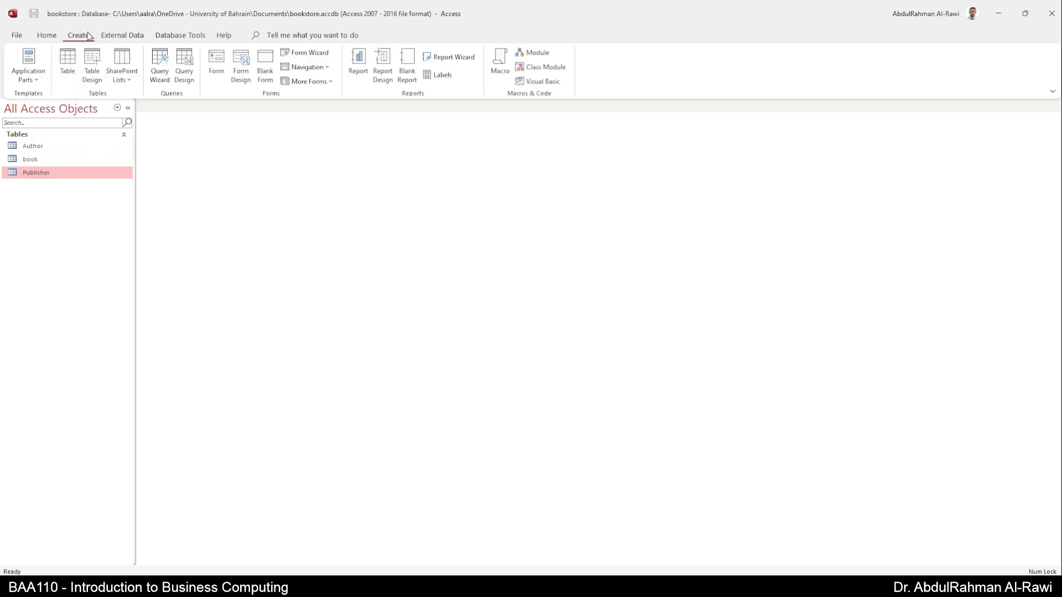
{"action": "left_click", "coordinate": [159, 64]}
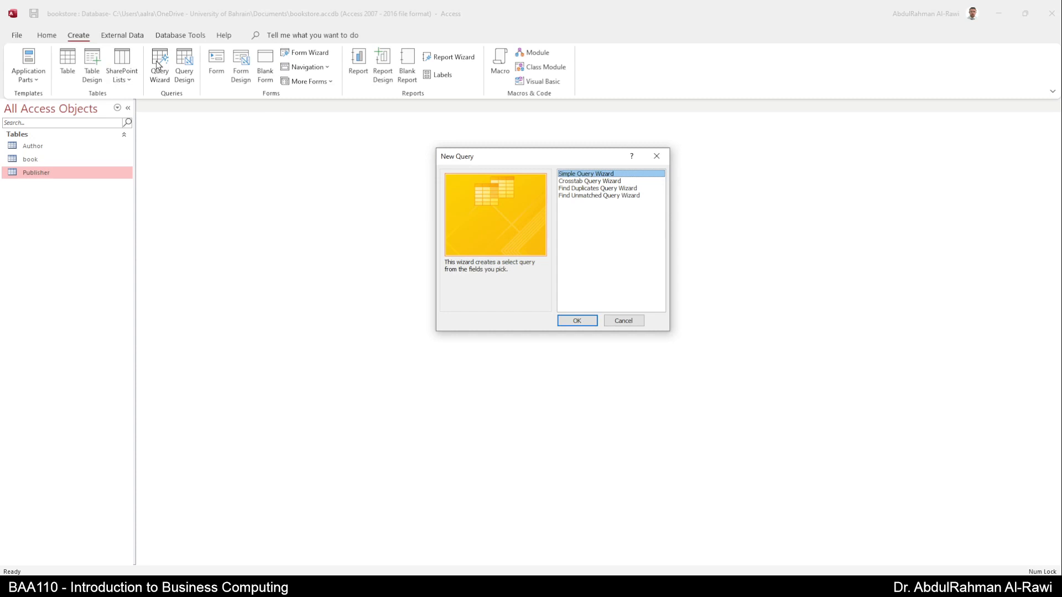
{"action": "left_click", "coordinate": [622, 321]}
{"action": "left_click", "coordinate": [184, 67]}
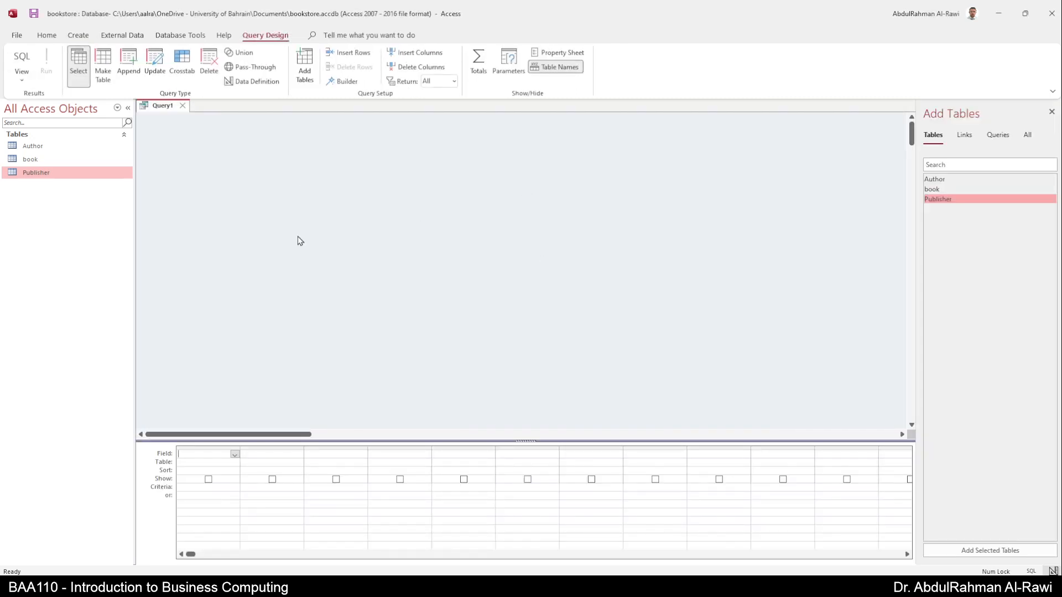
{"action": "left_click_drag", "start_coordinate": [498, 441], "coordinate": [487, 384]}
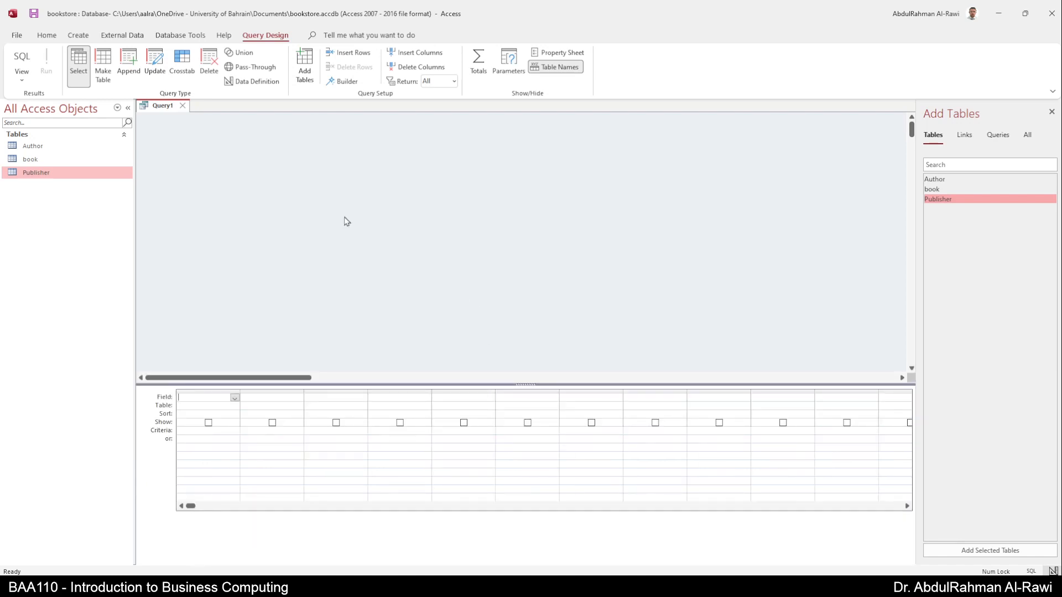
{"action": "left_click", "coordinate": [183, 406]}
{"action": "left_click", "coordinate": [184, 415]}
{"action": "left_click", "coordinate": [213, 439]}
{"action": "key", "text": "Tab"}
{"action": "left_click", "coordinate": [231, 439]}
Add the book, Publisher and Author tables to the query
{"action": "double_click", "coordinate": [941, 189]}
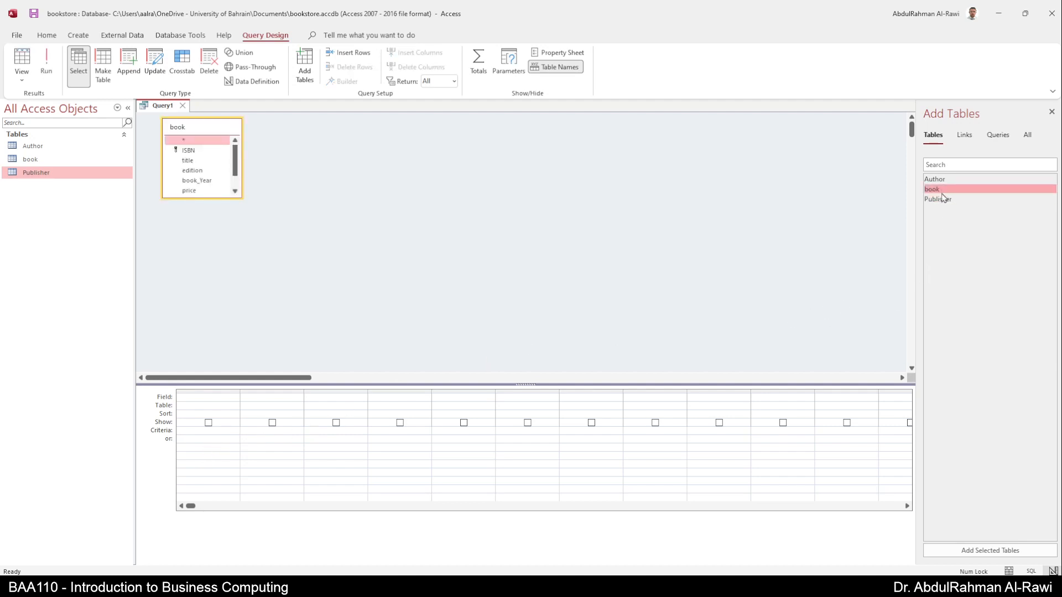
{"action": "double_click", "coordinate": [946, 200]}
{"action": "double_click", "coordinate": [940, 180]}
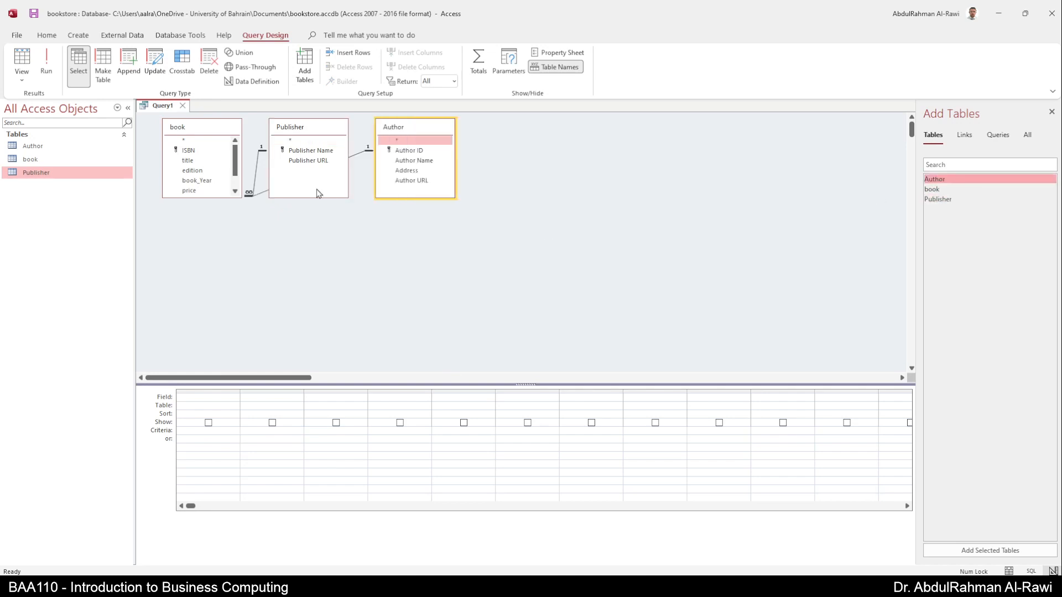
Arrange the query's tables with book between Publisher and Author, and lengthen the book box to show all its fields
{"action": "left_click_drag", "start_coordinate": [202, 132], "coordinate": [358, 260]}
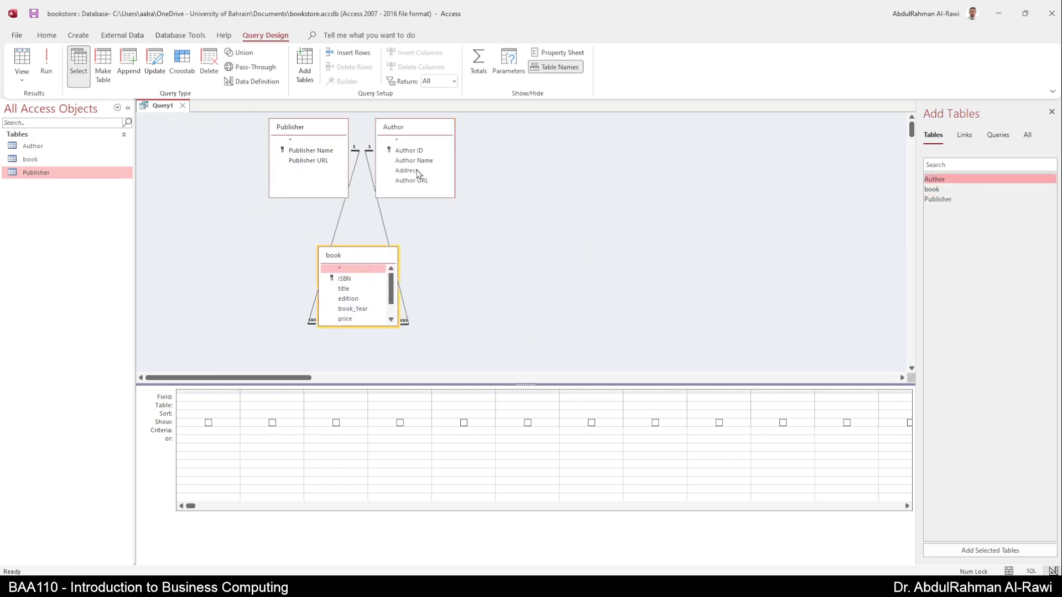
{"action": "left_click_drag", "start_coordinate": [320, 121], "coordinate": [264, 127]}
{"action": "left_click_drag", "start_coordinate": [433, 126], "coordinate": [498, 125]}
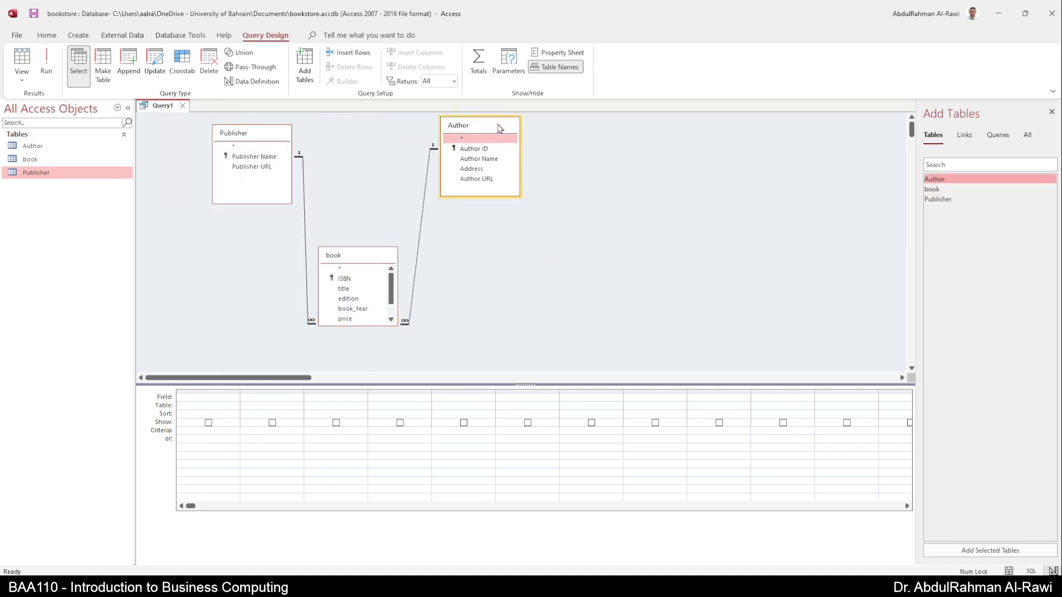
{"action": "left_click_drag", "start_coordinate": [365, 256], "coordinate": [372, 156]}
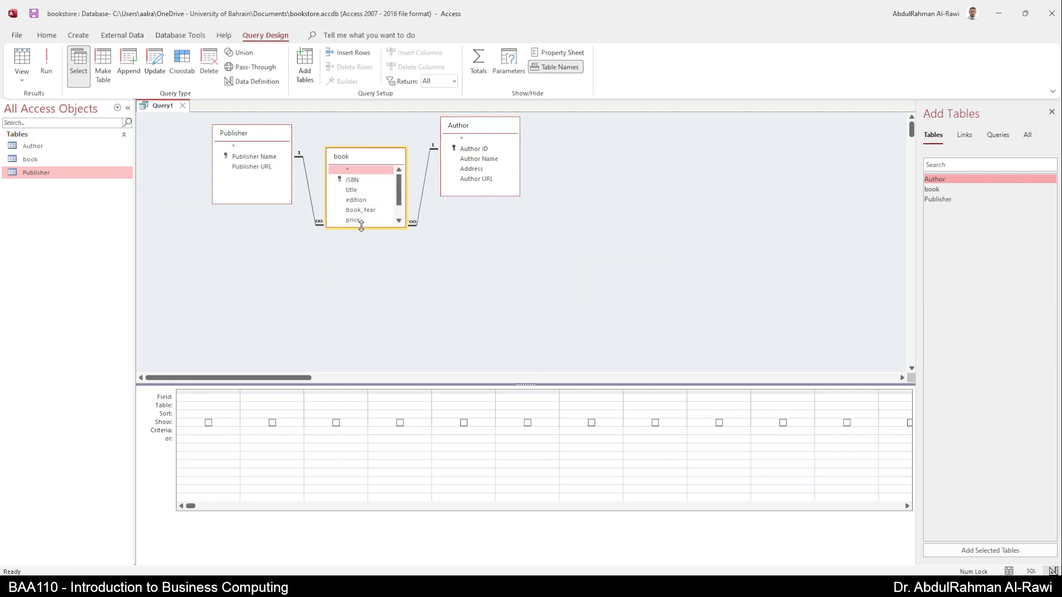
{"action": "left_click_drag", "start_coordinate": [361, 226], "coordinate": [365, 280]}
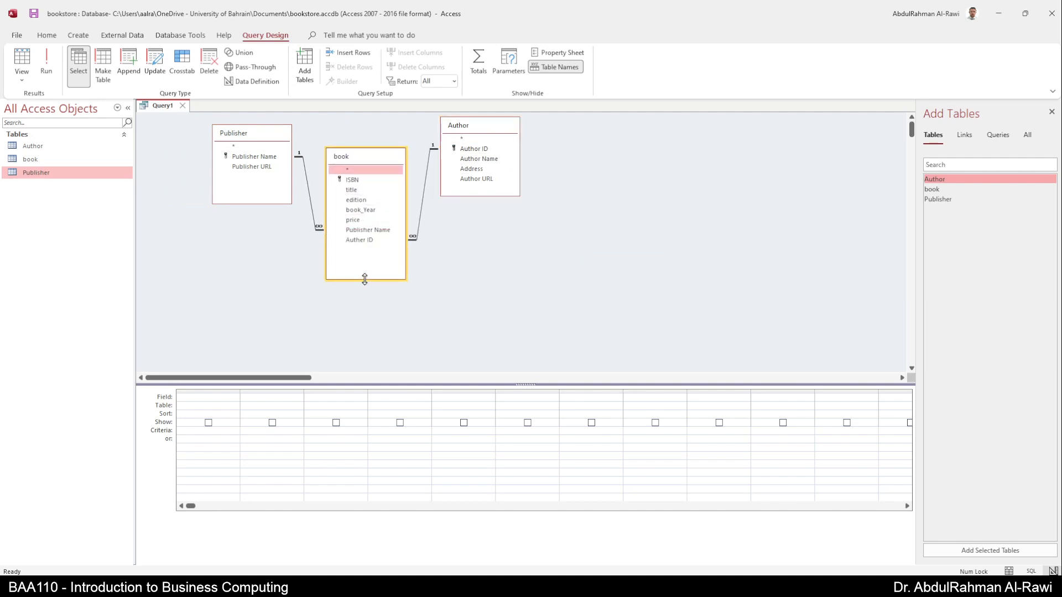
Add the title, edition, price and Publisher Name fields of the book table to the query grid
{"action": "left_click", "coordinate": [359, 193]}
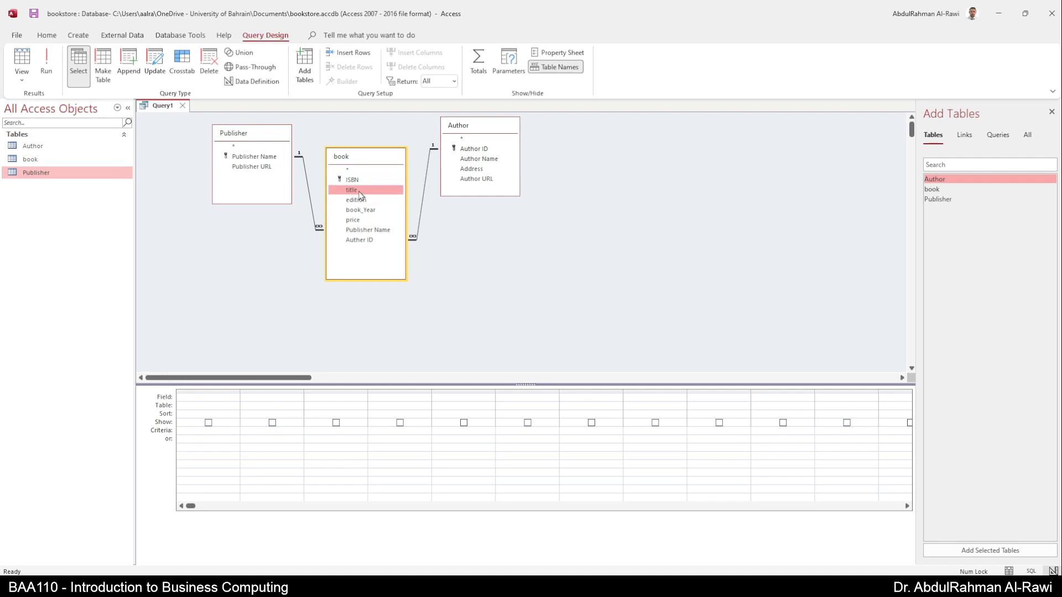
{"action": "double_click", "coordinate": [359, 193]}
{"action": "double_click", "coordinate": [357, 200]}
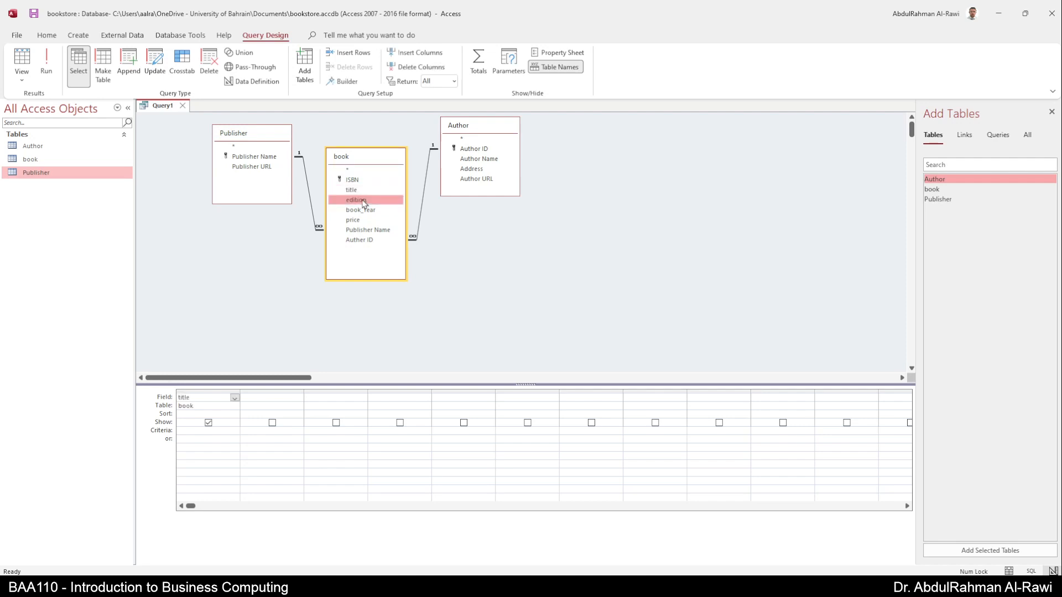
{"action": "double_click", "coordinate": [365, 221]}
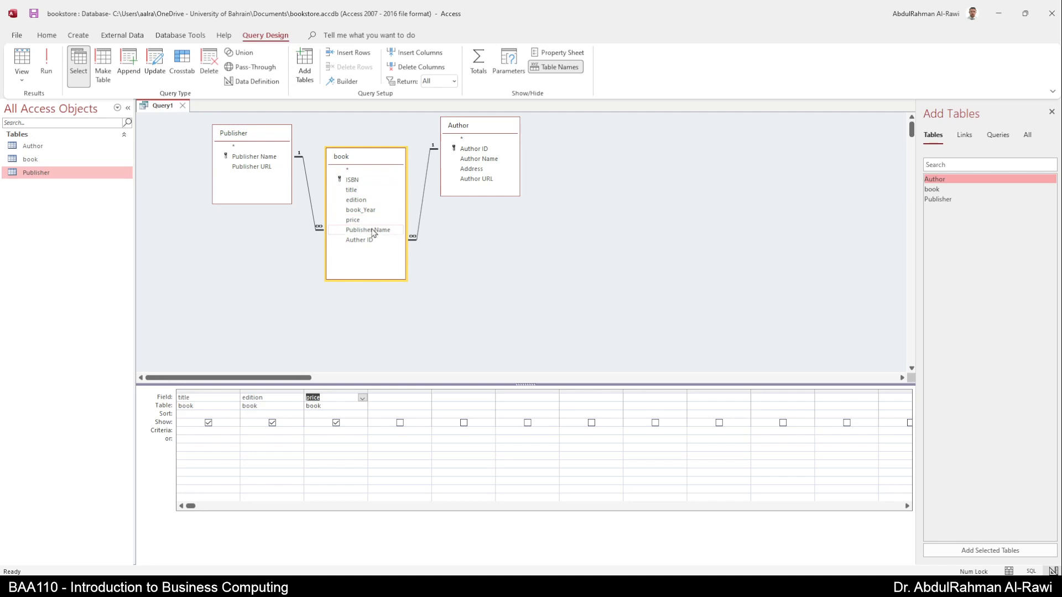
{"action": "double_click", "coordinate": [373, 230]}
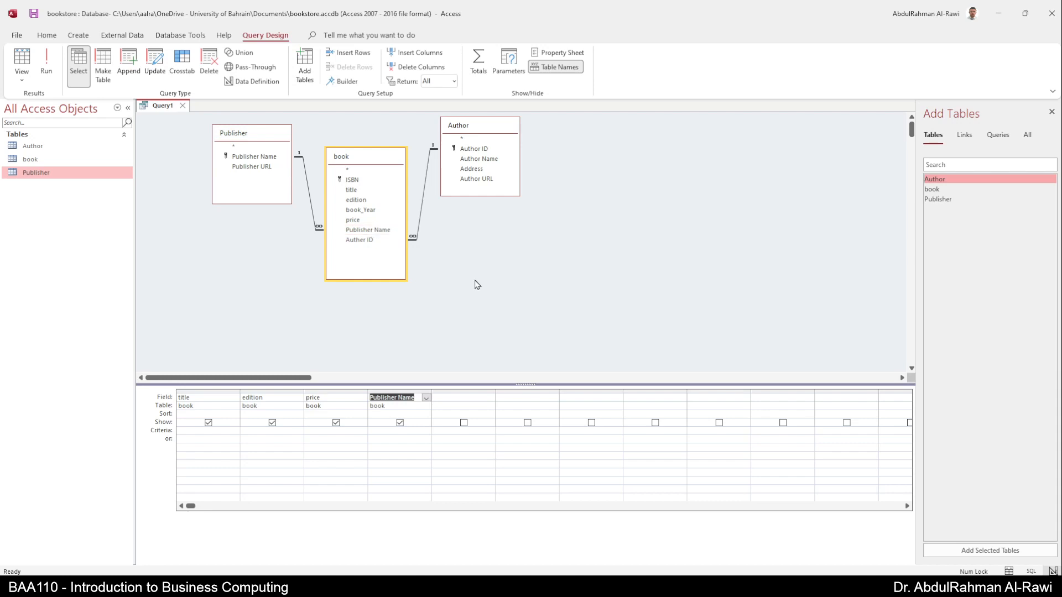
Run the query to examine its records and return to its design
{"action": "left_click", "coordinate": [48, 68]}
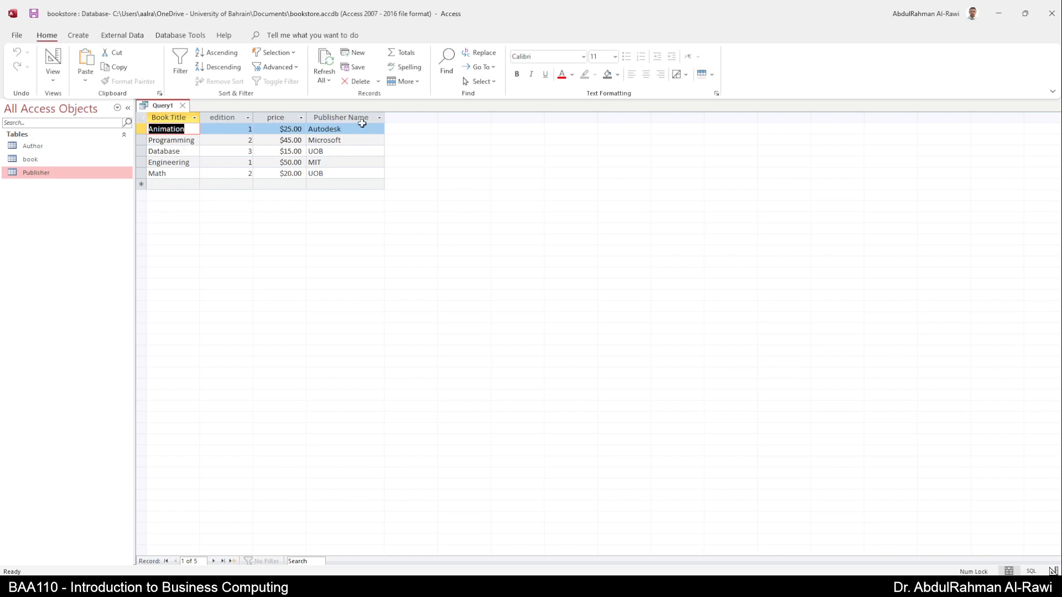
{"action": "left_click", "coordinate": [52, 64]}
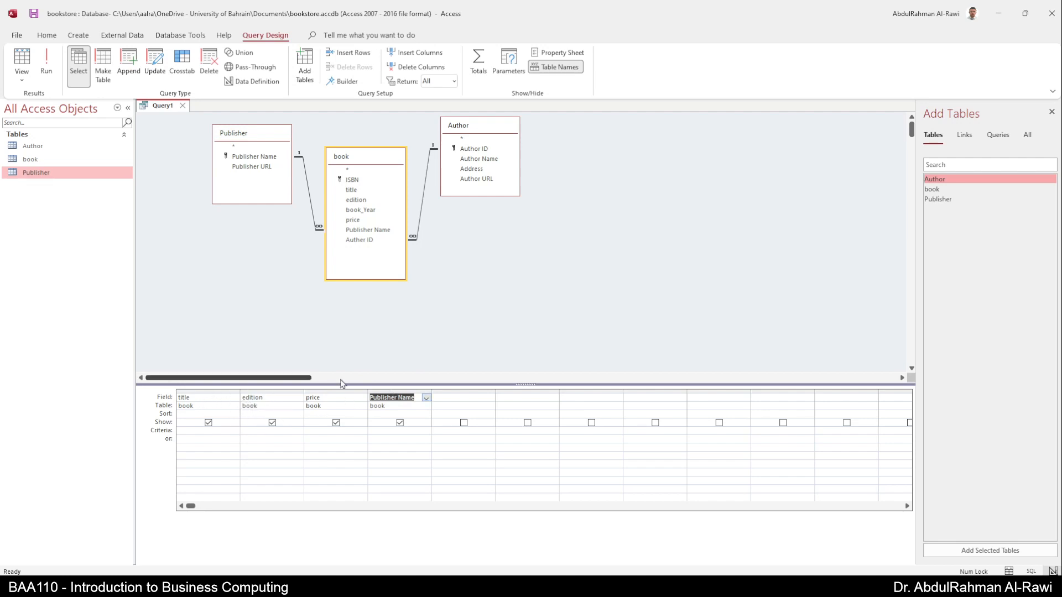
Hide the Publisher Name column from the query results and set its criterion to "MIT"
{"action": "left_click", "coordinate": [398, 415]}
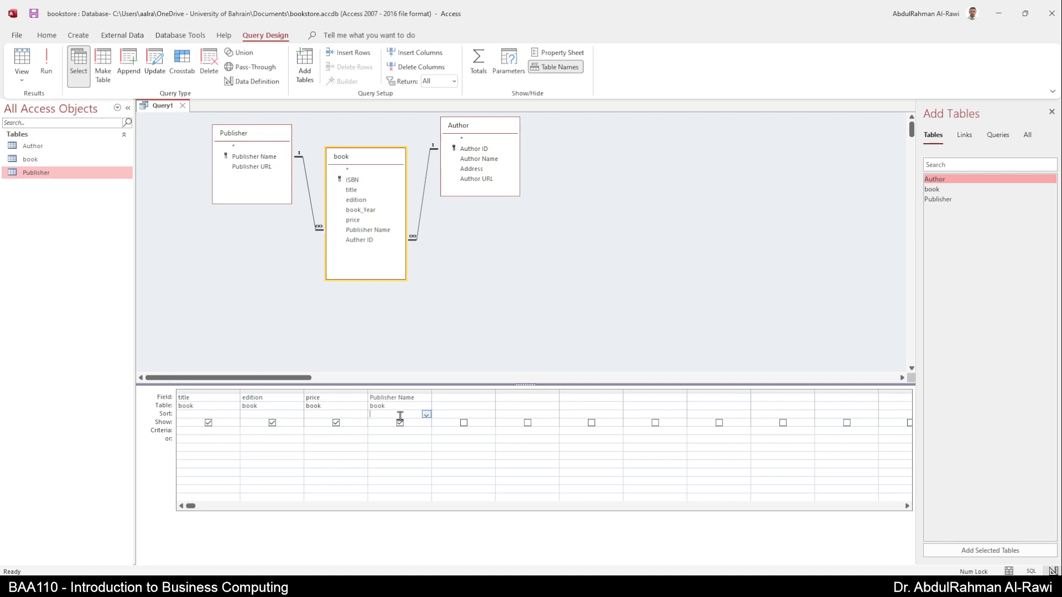
{"action": "left_click", "coordinate": [403, 428]}
{"action": "left_click", "coordinate": [411, 430]}
{"action": "key", "text": "Tab"}
Switch to Notepad, write number, " text " and # date # on separate lines as criteria formats, and close Notepad
{"action": "key", "text": "alt+Tab"}
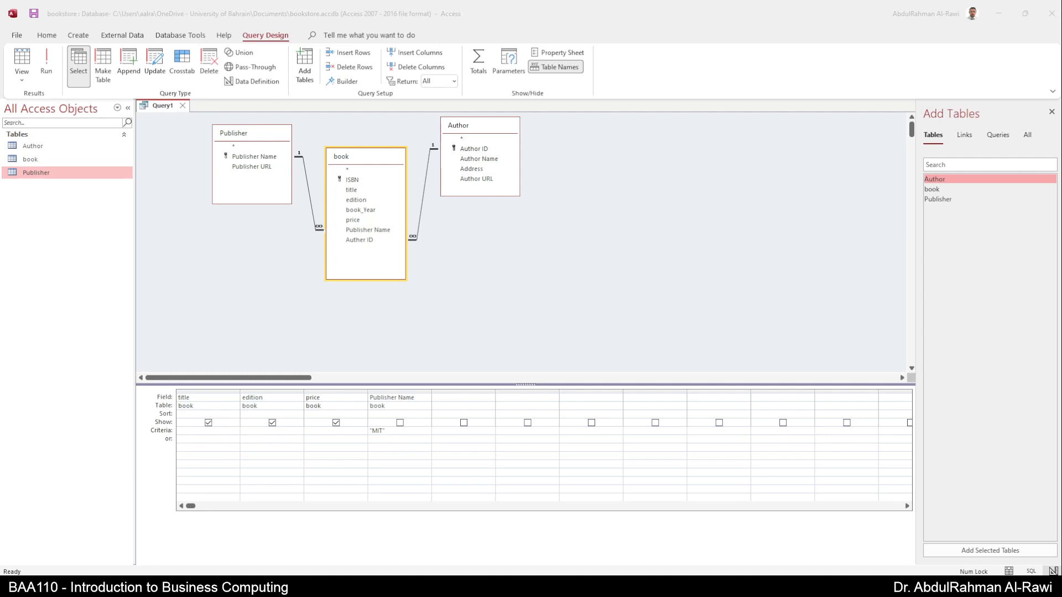
{"action": "left_click_drag", "start_coordinate": [0, 80], "coordinate": [559, 86]}
{"action": "double_click", "coordinate": [560, 86]}
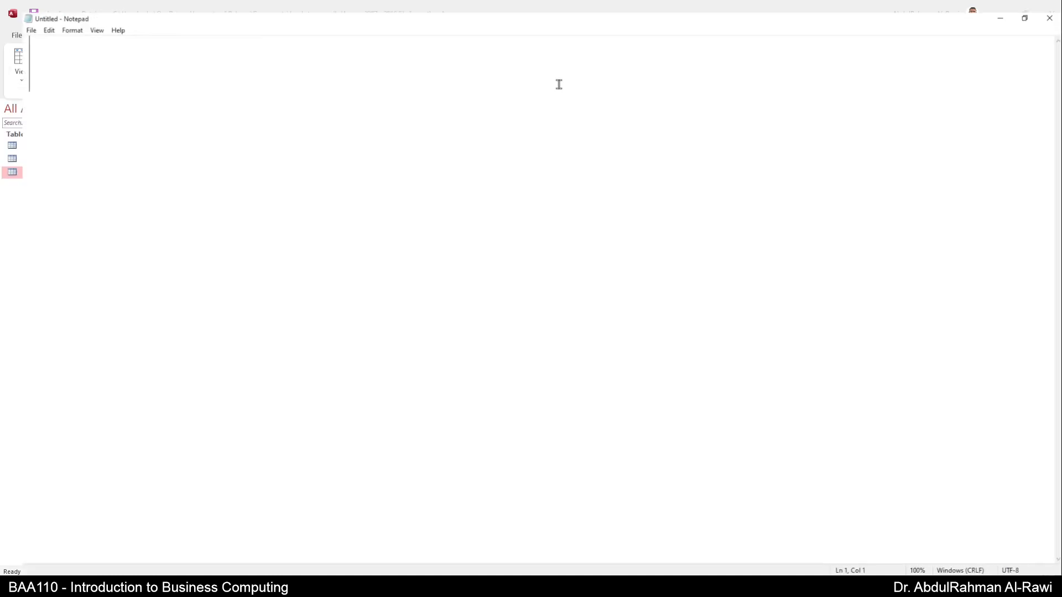
{"action": "type", "text": "number"}
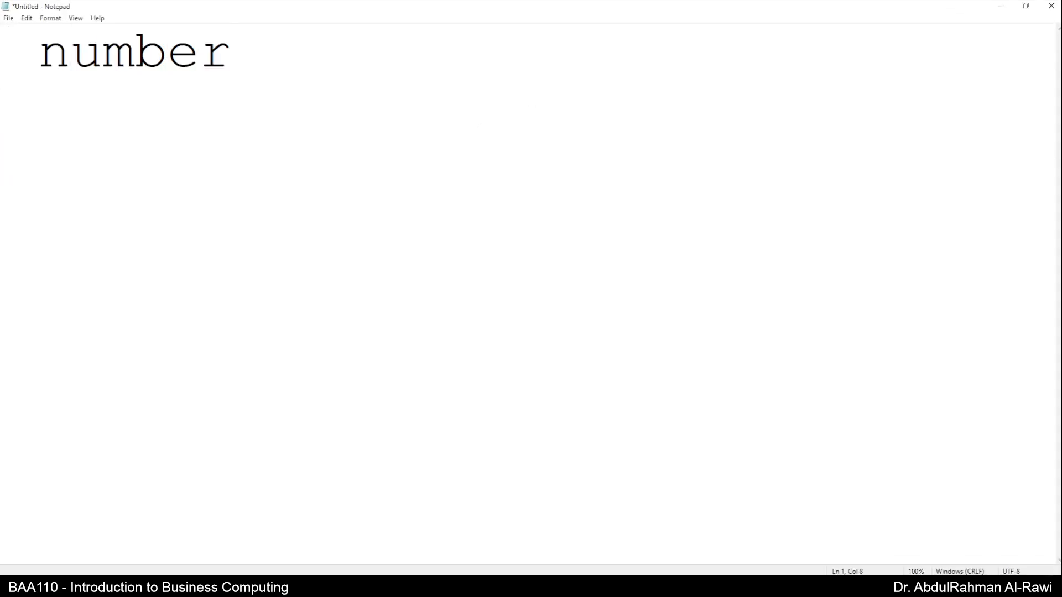
{"action": "key", "text": "Return"}
{"action": "type", "text": "\" text |"}
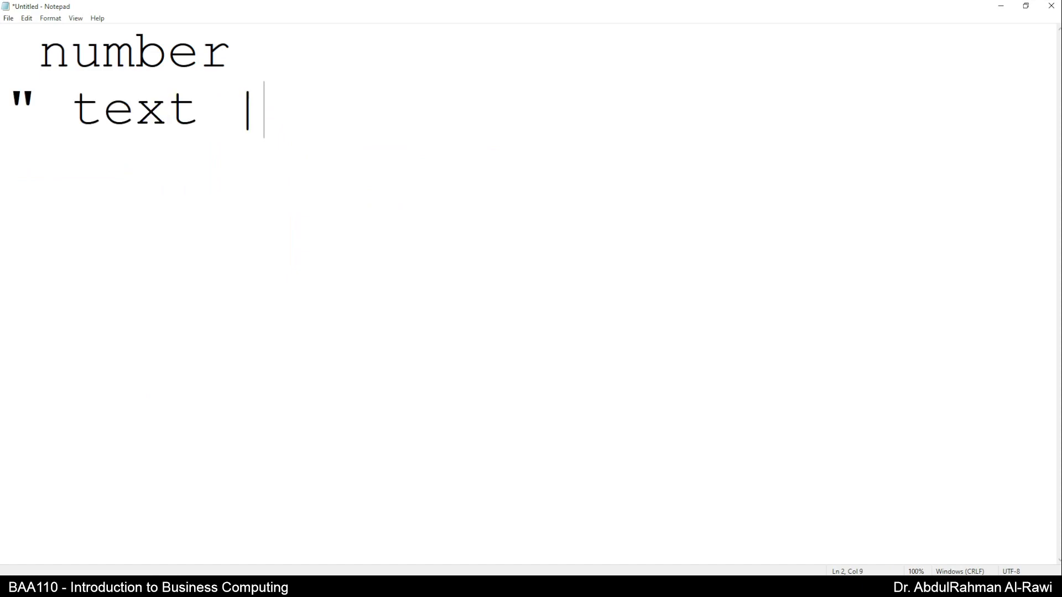
{"action": "key", "text": "BackSpace"}
{"action": "type", "text": "'"}
{"action": "key", "text": "BackSpace"}
{"action": "type", "text": "\""}
{"action": "key", "text": "Return"}
{"action": "type", "text": "# "}
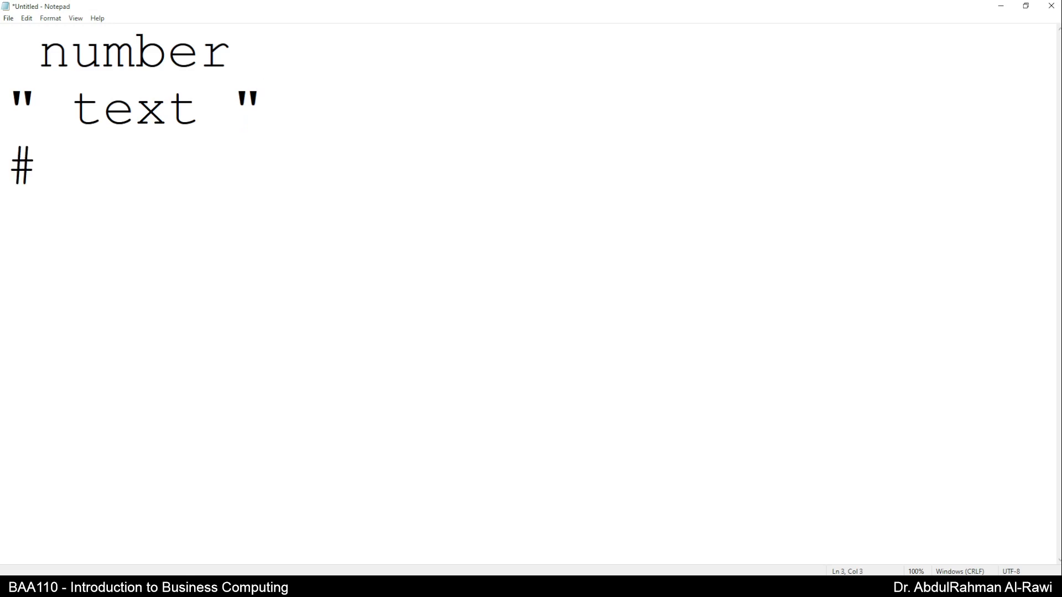
{"action": "type", "text": "date #"}
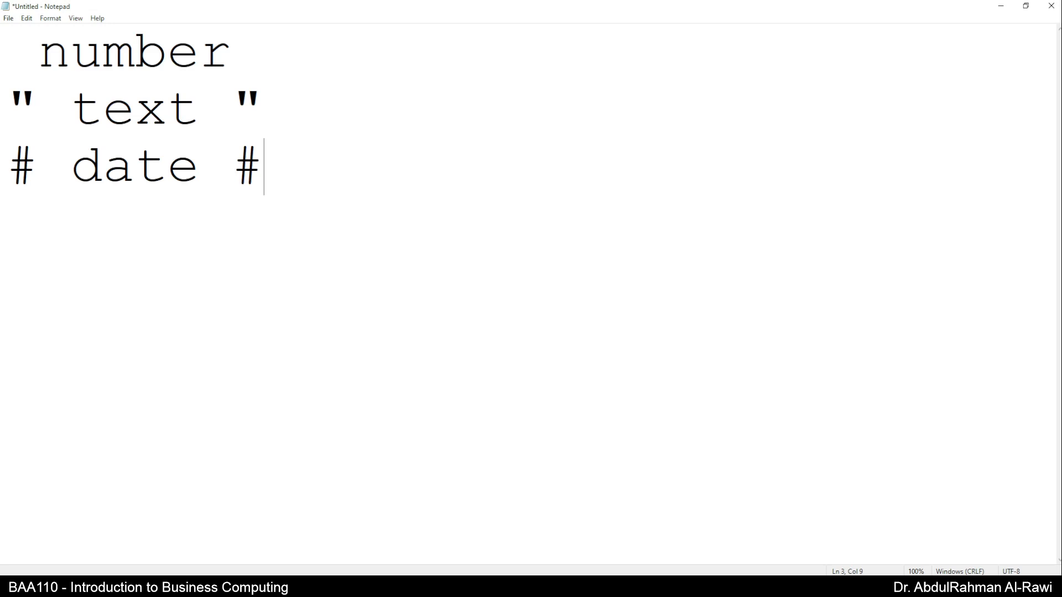
{"action": "left_click", "coordinate": [1051, 5]}
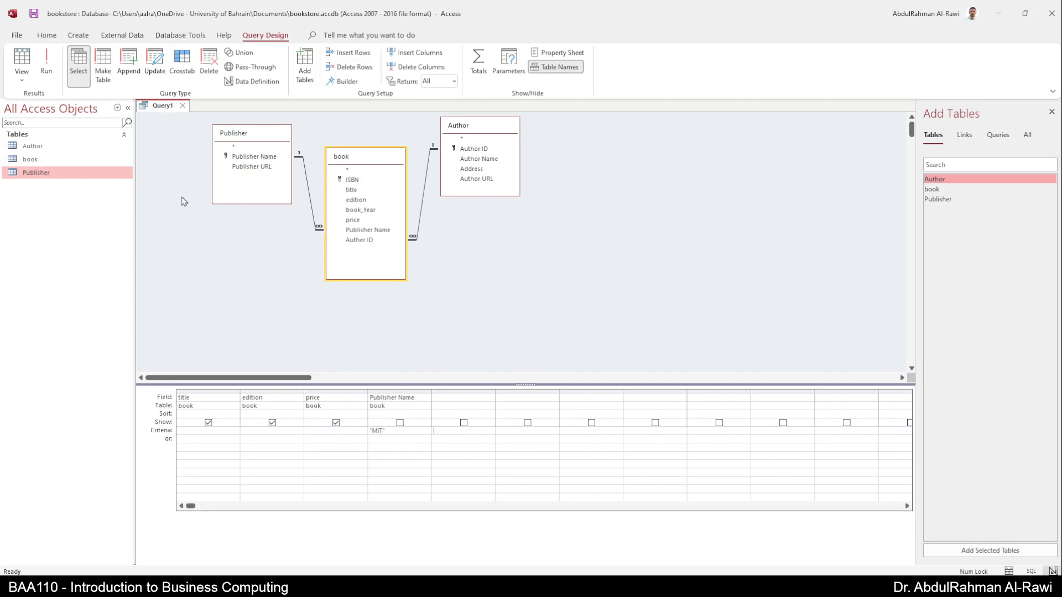
Run the query to check the books published by MIT and return to its design
{"action": "left_click", "coordinate": [47, 62]}
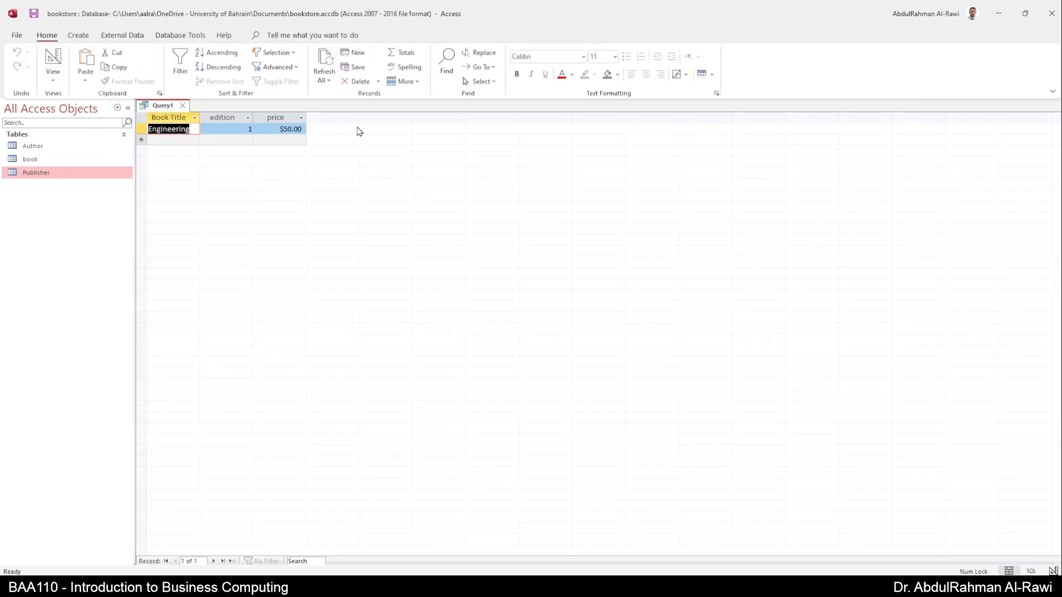
{"action": "left_click", "coordinate": [52, 61]}
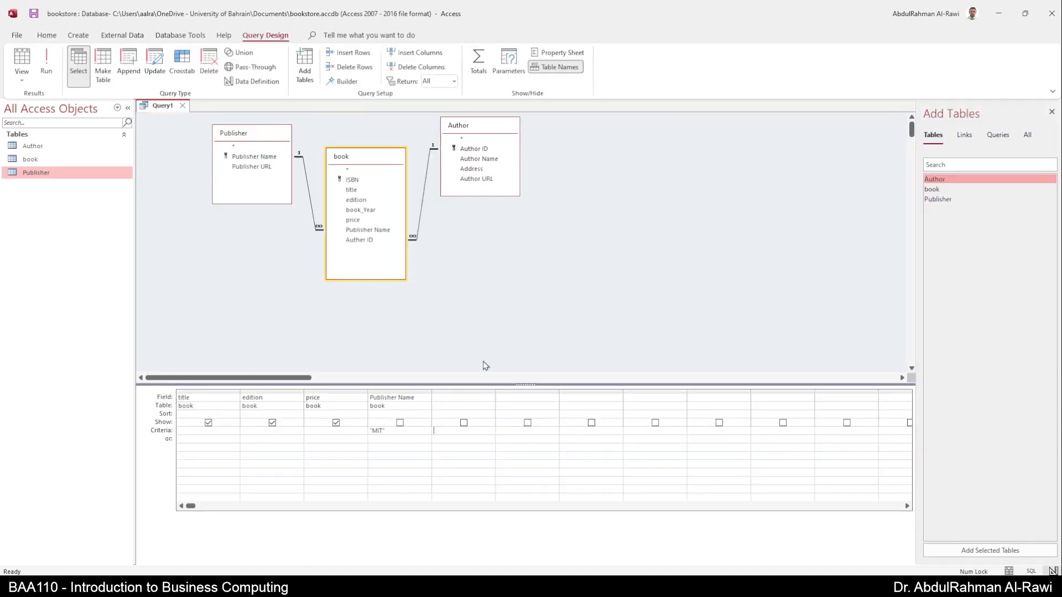
Change the Publisher Name criterion to "UOB" and run the query to check it, returning to the design
{"action": "left_click", "coordinate": [392, 430]}
{"action": "type", "text": "UOB"}
{"action": "key", "text": "Tab"}
{"action": "left_click", "coordinate": [47, 63]}
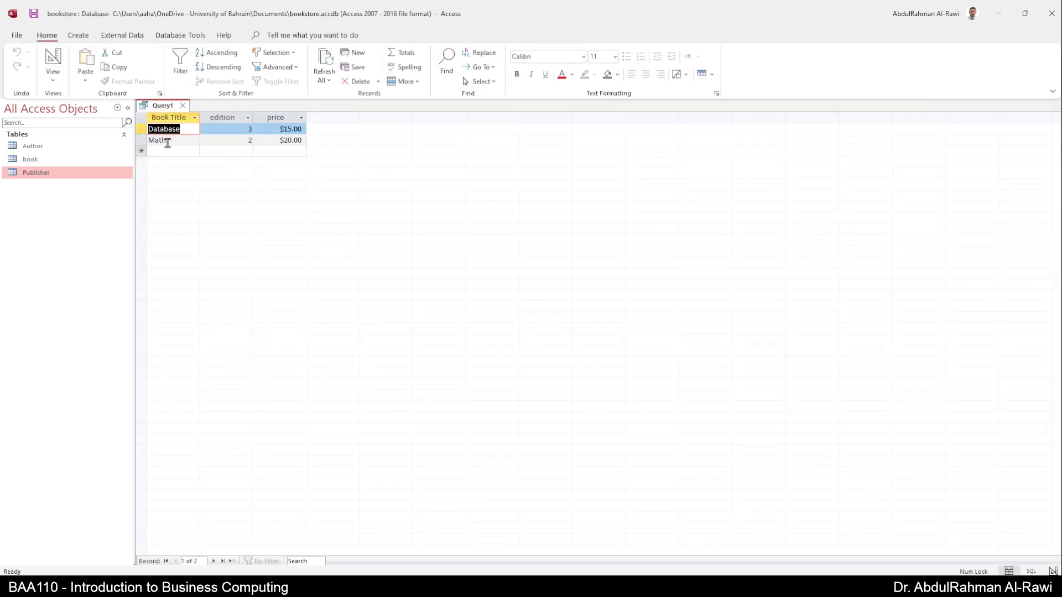
{"action": "left_click", "coordinate": [53, 62]}
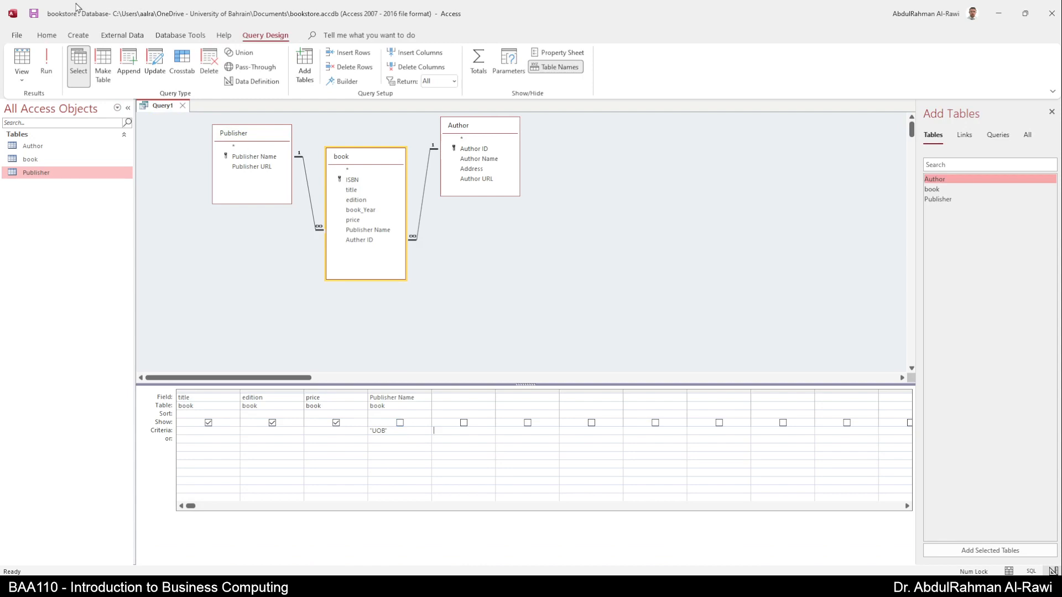
Save the query under the name Test
{"action": "left_click", "coordinate": [33, 14]}
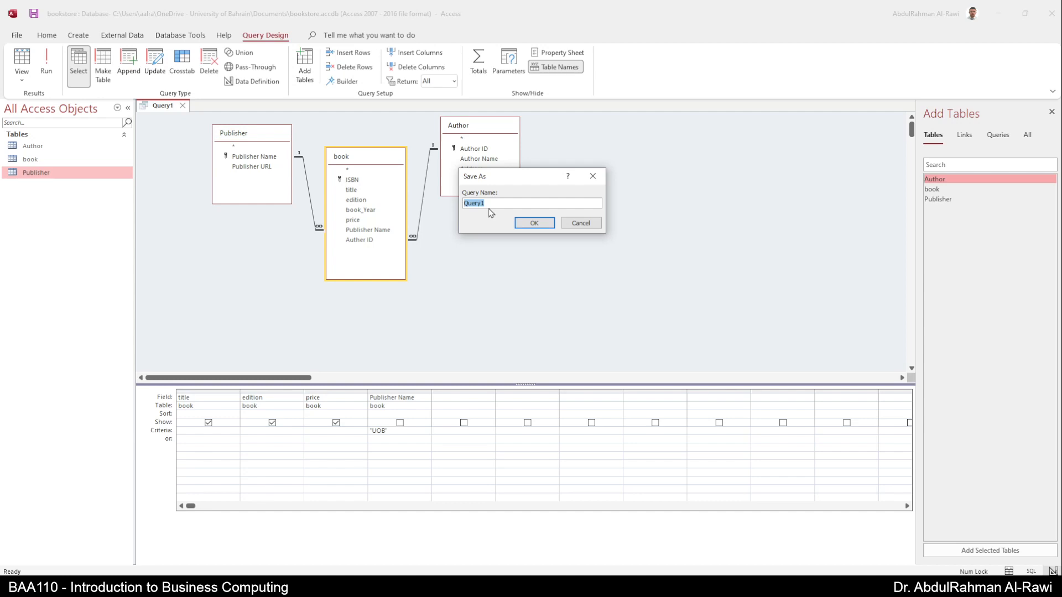
{"action": "type", "text": "Test"}
{"action": "key", "text": "Return"}
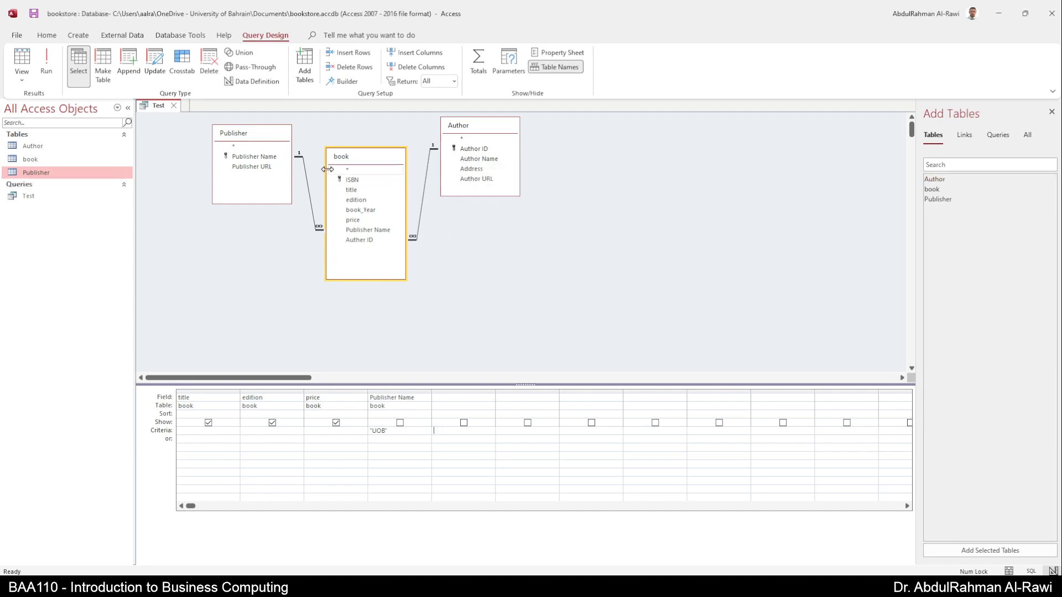
Add the Author table's Address field to the query grid with "Bahrain" as an alternative (or) criterion
{"action": "double_click", "coordinate": [494, 169]}
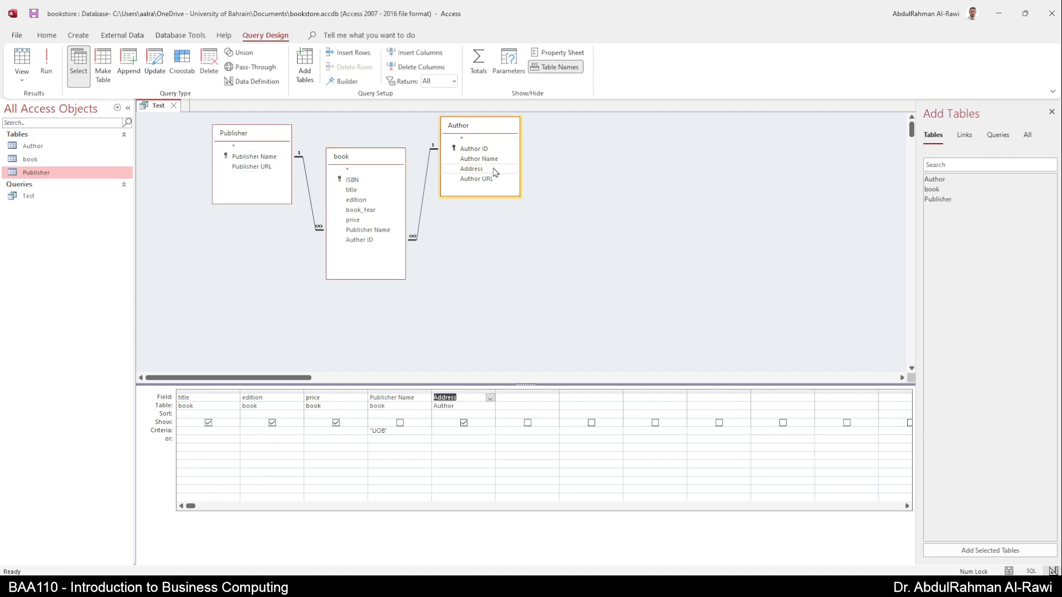
{"action": "left_click", "coordinate": [453, 439]}
{"action": "type", "text": "Bahrain"}
{"action": "key", "text": "Tab"}
Show the Publisher Name column again and run the query to compare publishers and addresses, returning to the design
{"action": "left_click", "coordinate": [400, 423]}
{"action": "left_click", "coordinate": [46, 75]}
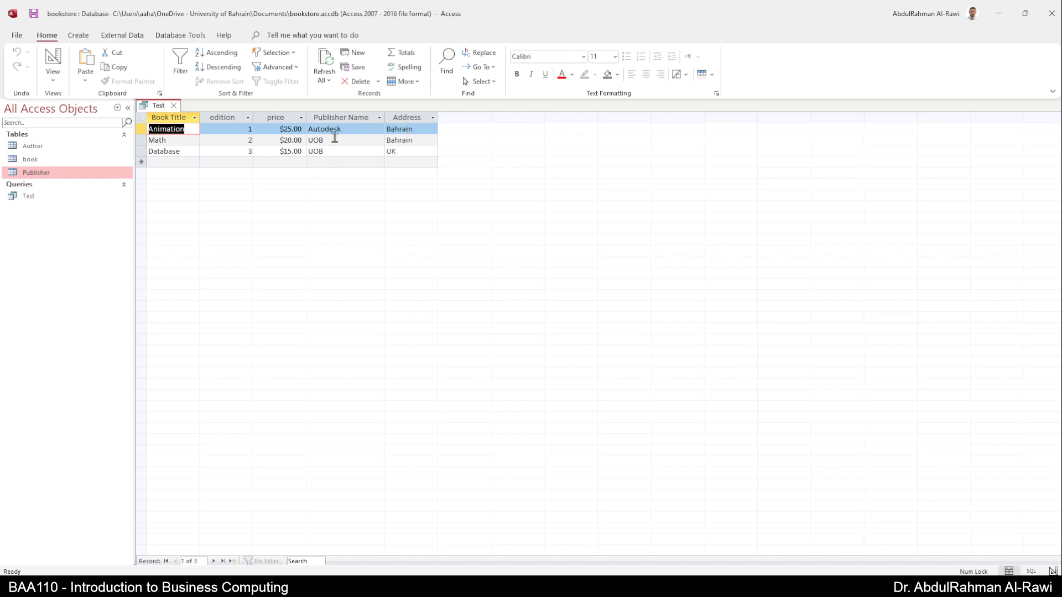
{"action": "left_click", "coordinate": [414, 129]}
{"action": "left_click", "coordinate": [414, 129]}
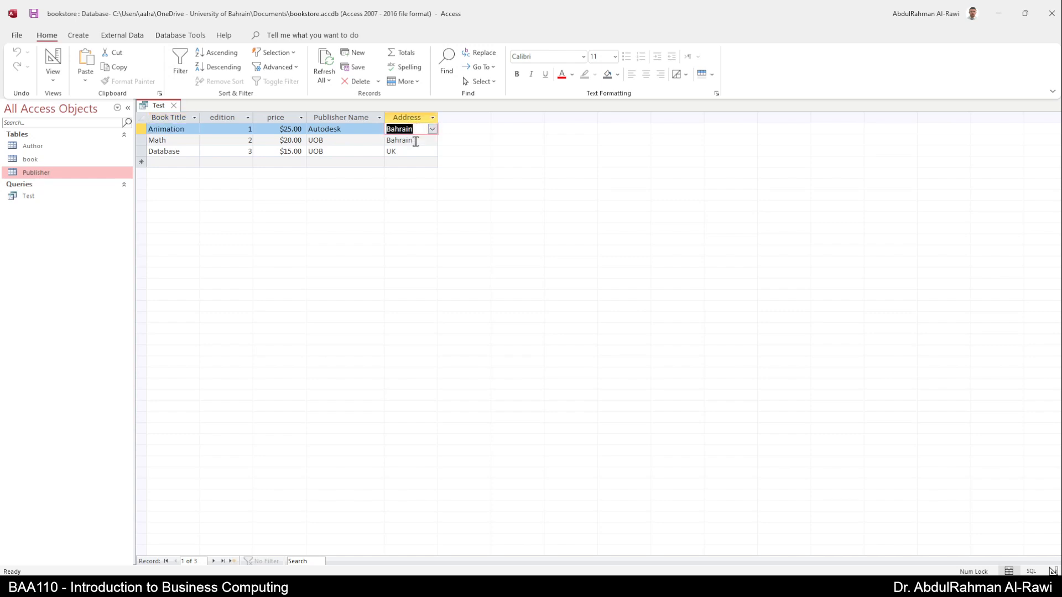
{"action": "left_click", "coordinate": [334, 140]}
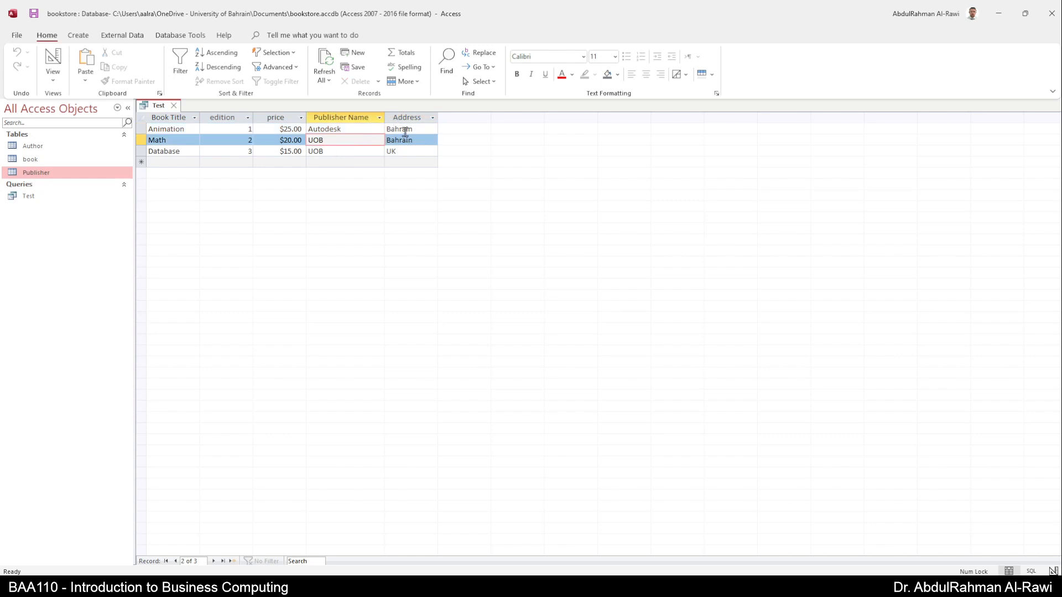
{"action": "left_click", "coordinate": [54, 58]}
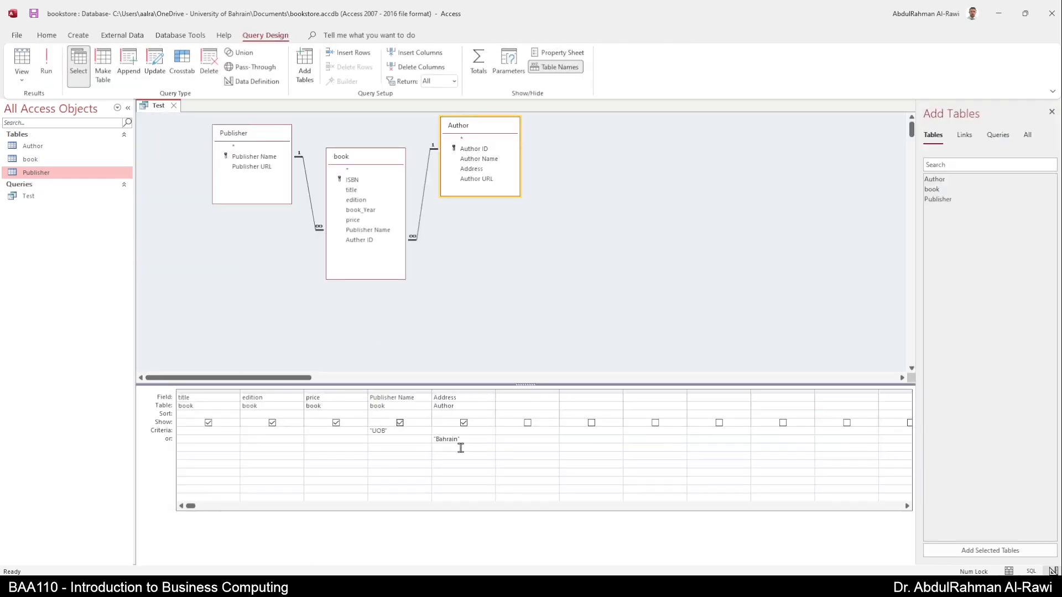
Move the "Bahrain" criterion onto the same criteria row as "UOB" and run the query to check it, returning to the design
{"action": "left_click_drag", "start_coordinate": [465, 441], "coordinate": [422, 427]}
{"action": "key", "text": "ctrl+x"}
{"action": "left_click", "coordinate": [448, 432]}
{"action": "key", "text": "ctrl+v"}
{"action": "left_click", "coordinate": [49, 67]}
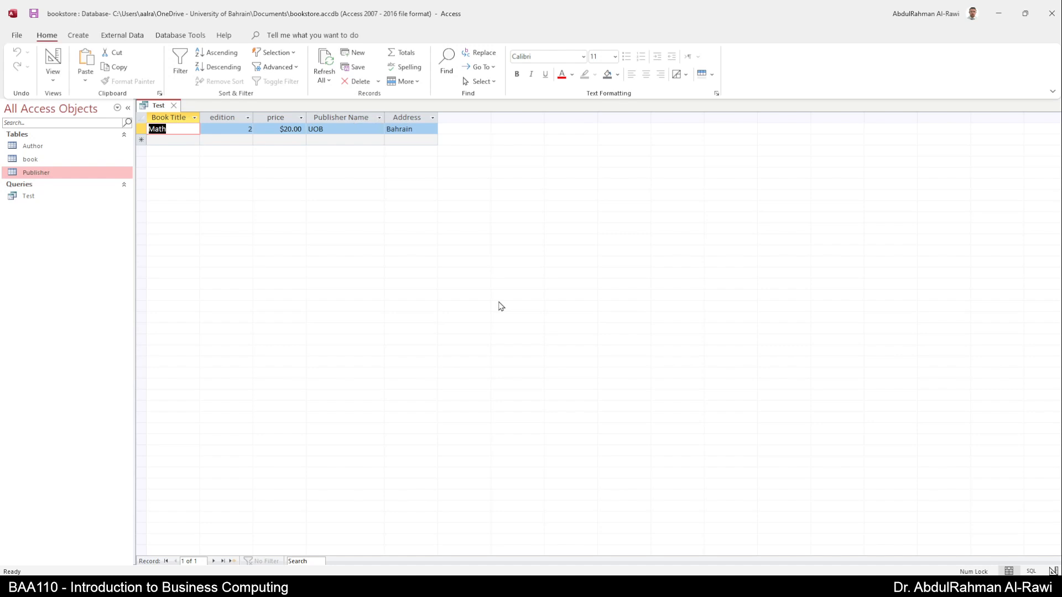
{"action": "left_click", "coordinate": [55, 58]}
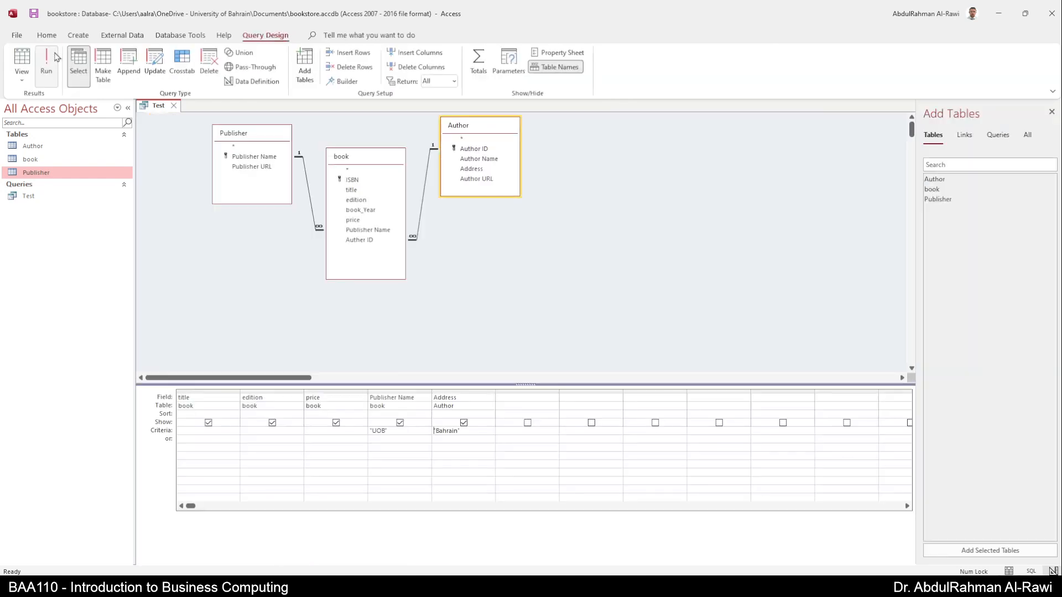
Close the Test query and save its design changes
{"action": "left_click", "coordinate": [177, 109]}
{"action": "left_click", "coordinate": [491, 326]}
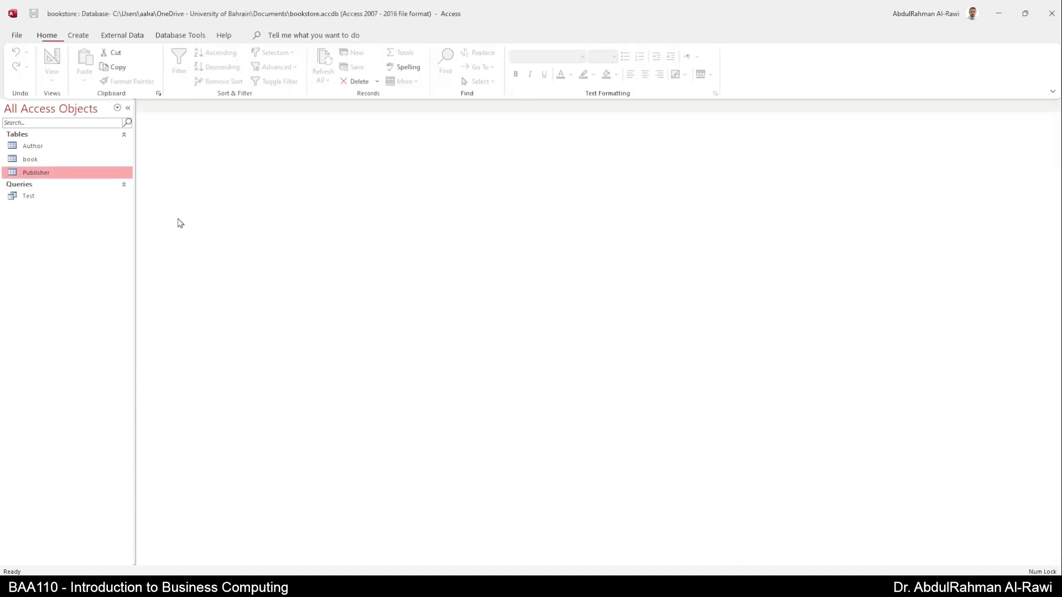
Open the Author, book and Publisher tables and review their records, ending on the book table
{"action": "left_click", "coordinate": [46, 160]}
{"action": "double_click", "coordinate": [44, 148]}
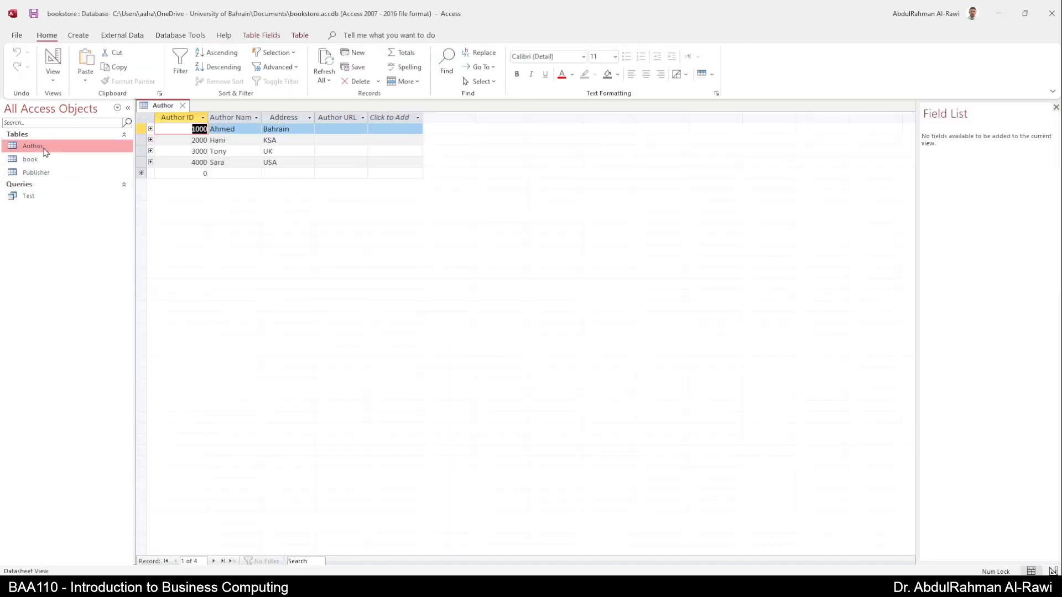
{"action": "double_click", "coordinate": [45, 160]}
{"action": "left_click", "coordinate": [46, 173]}
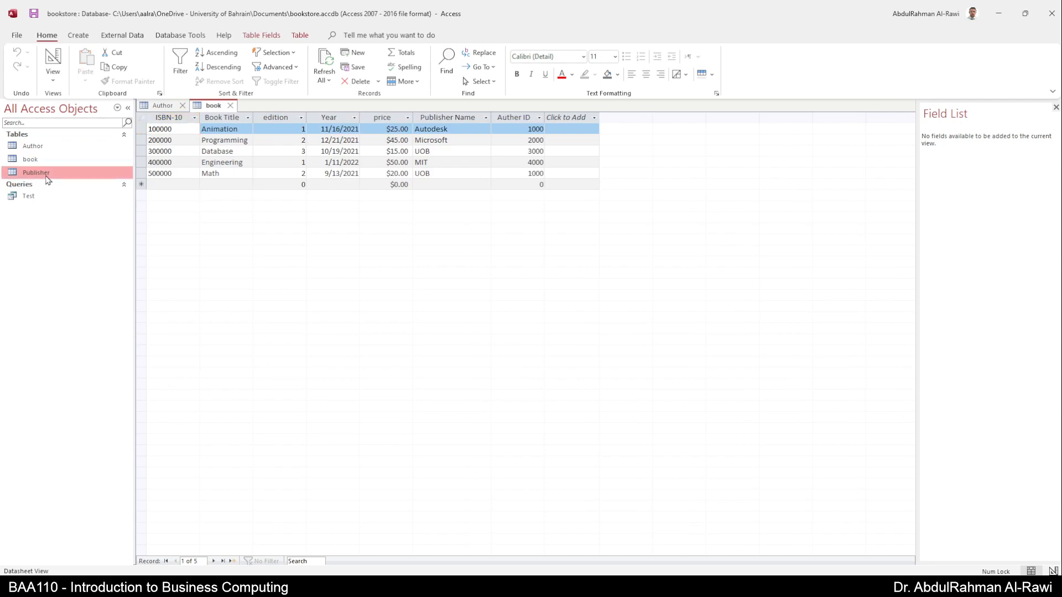
{"action": "double_click", "coordinate": [46, 175]}
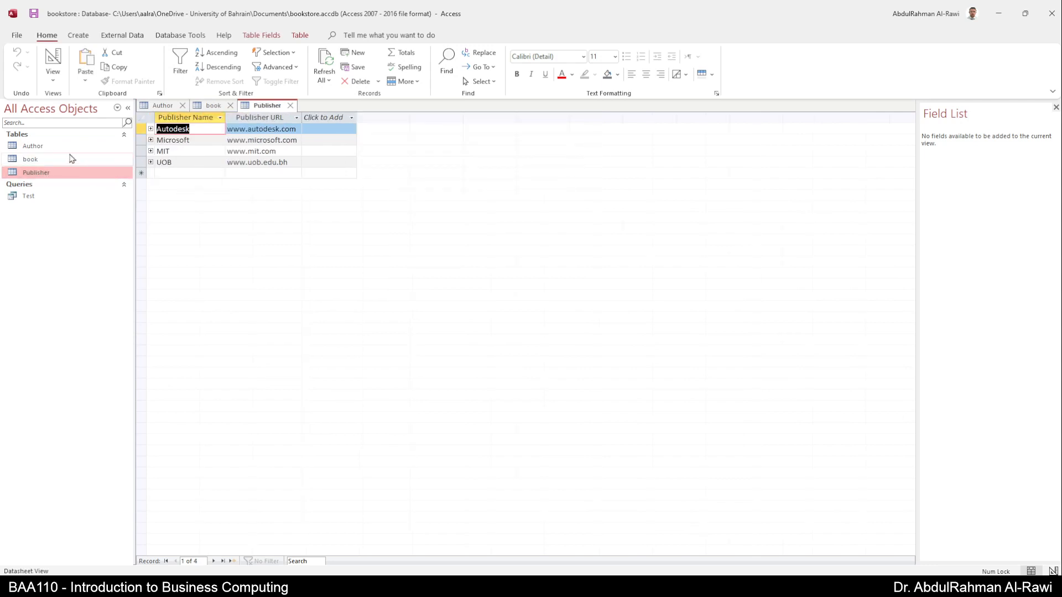
{"action": "double_click", "coordinate": [44, 159]}
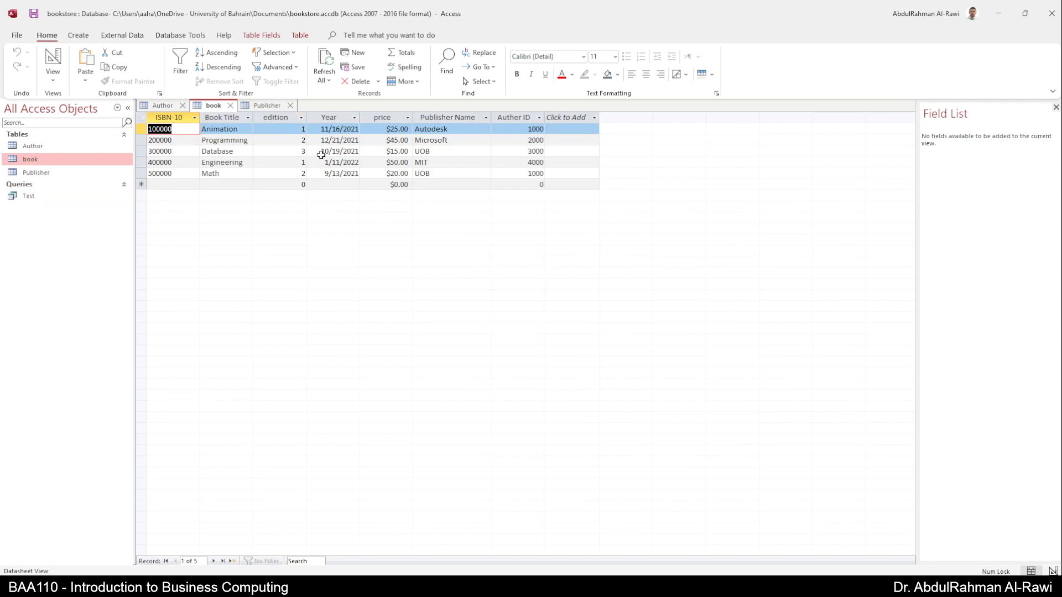
Close the open tables and open the Test query in Design view
{"action": "left_click", "coordinate": [29, 196]}
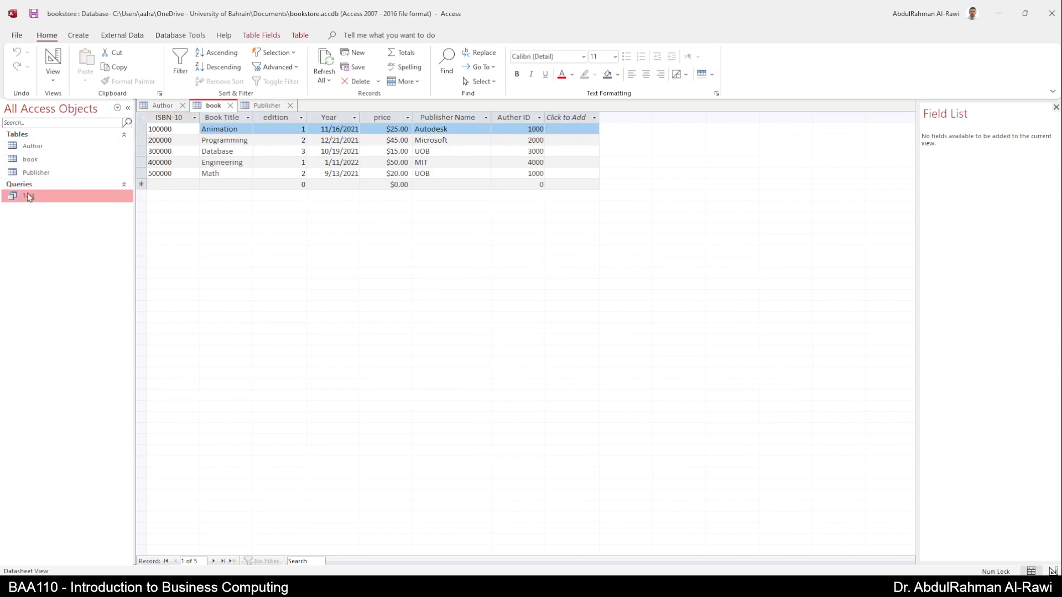
{"action": "left_click", "coordinate": [53, 62]}
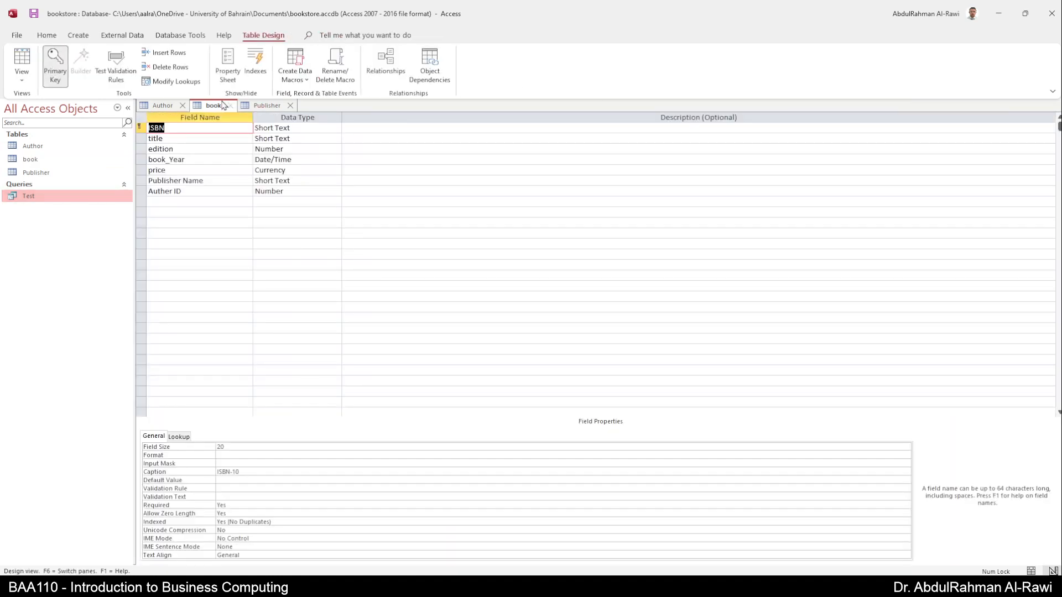
{"action": "left_click", "coordinate": [231, 105]}
{"action": "left_click", "coordinate": [242, 105]}
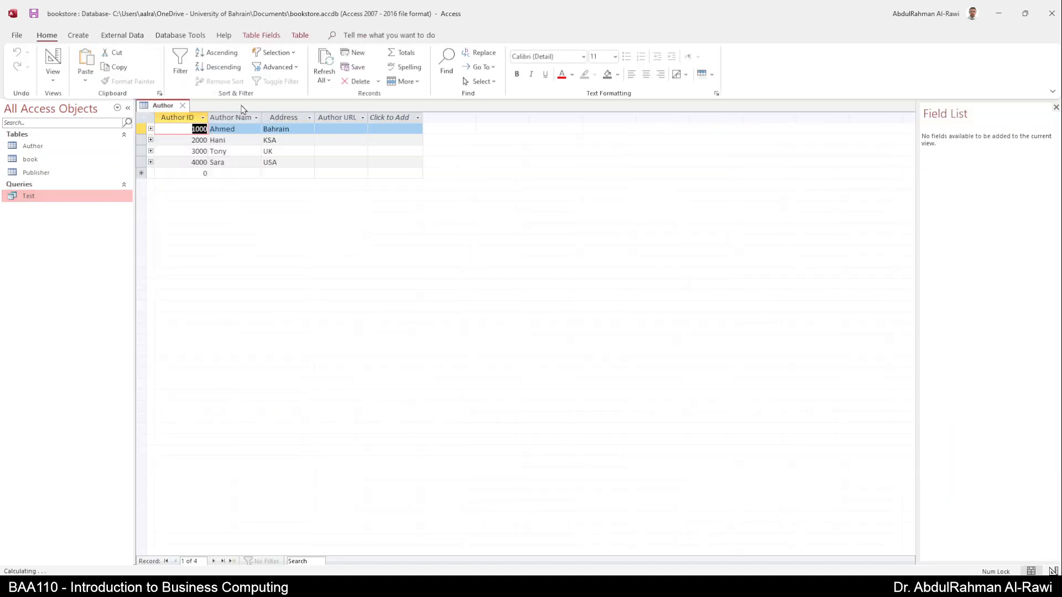
{"action": "left_click", "coordinate": [184, 106]}
{"action": "right_click", "coordinate": [26, 197]}
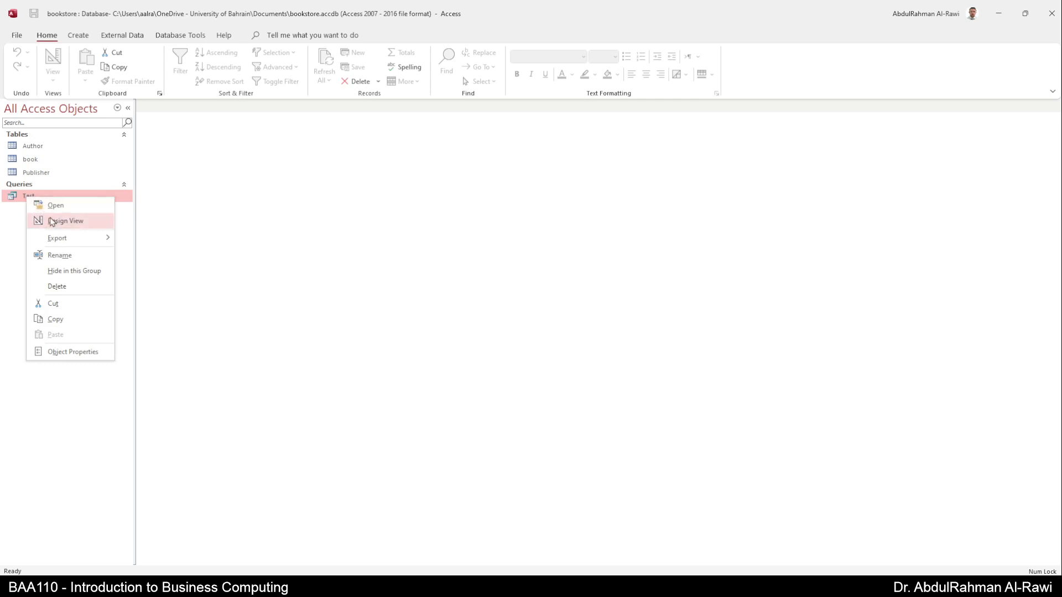
{"action": "left_click", "coordinate": [51, 222]}
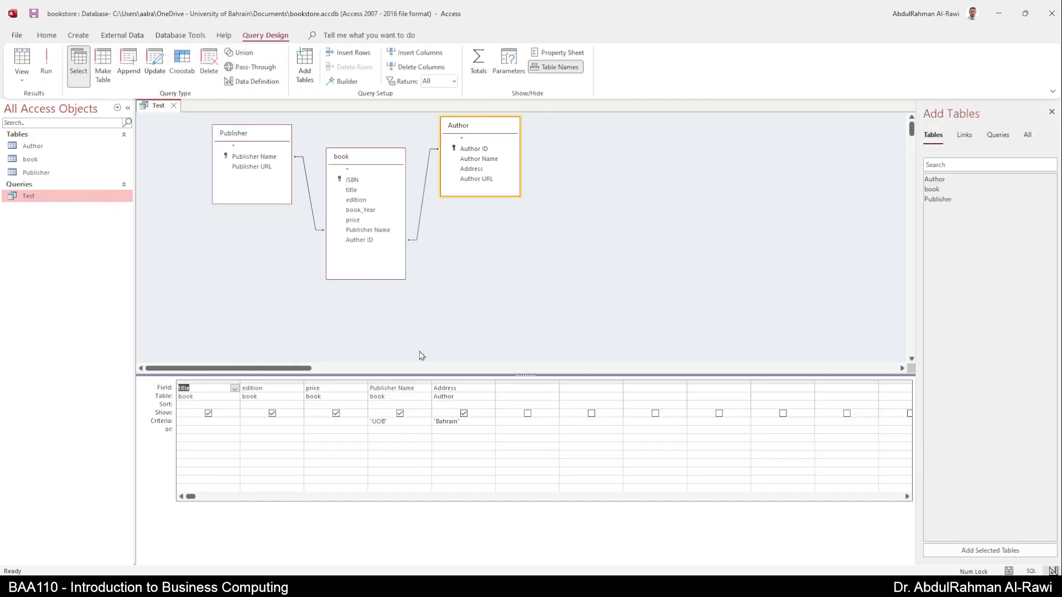
Delete the Publisher Name and Address columns from the query grid
{"action": "left_click", "coordinate": [410, 382]}
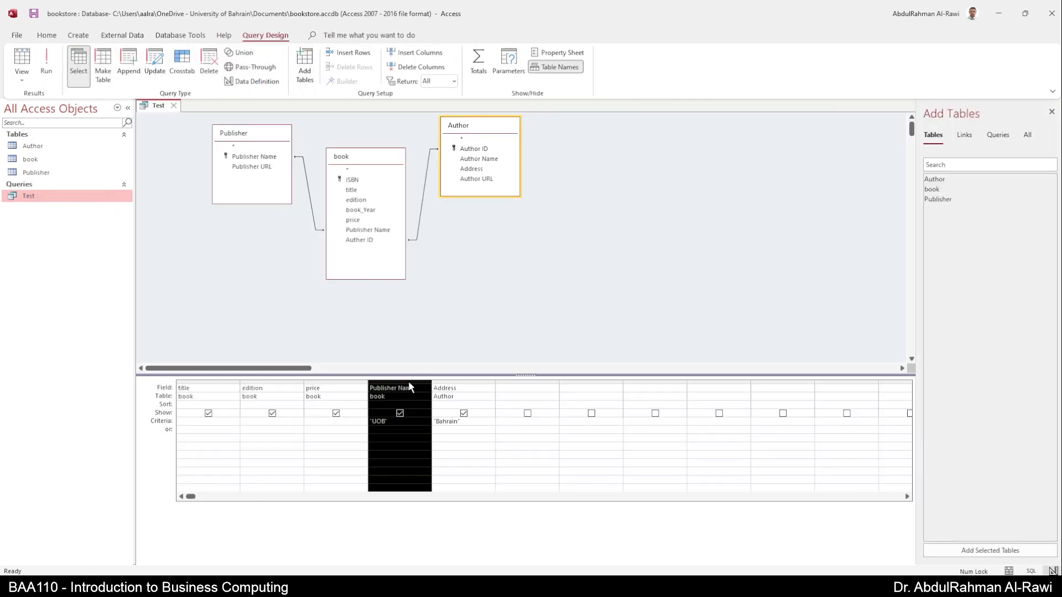
{"action": "key", "text": "Delete"}
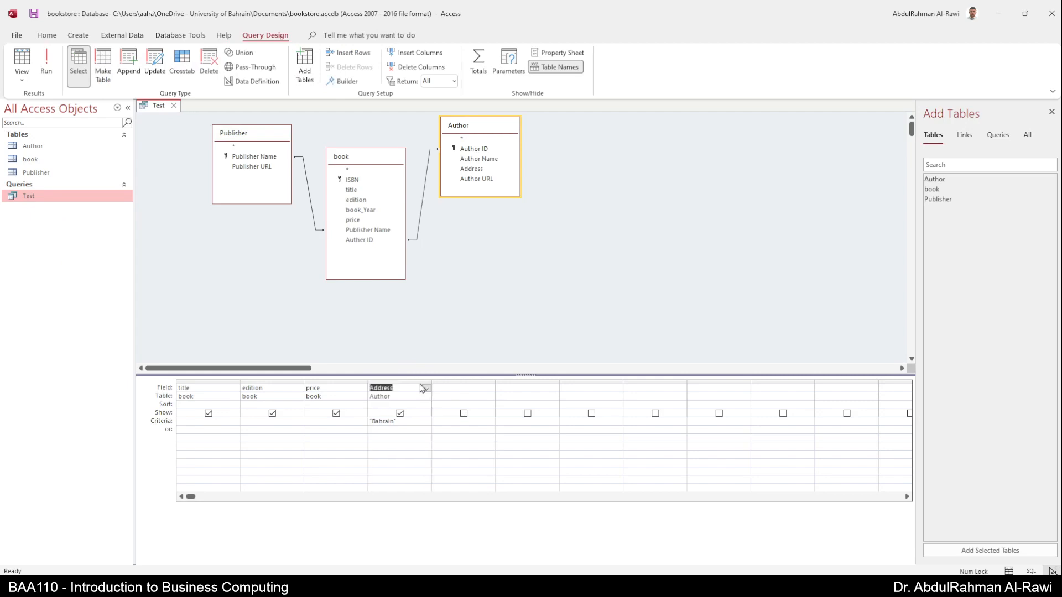
{"action": "left_click", "coordinate": [408, 381]}
{"action": "key", "text": "Delete"}
Add the book_Year field of the book table to the query grid
{"action": "left_click", "coordinate": [426, 388]}
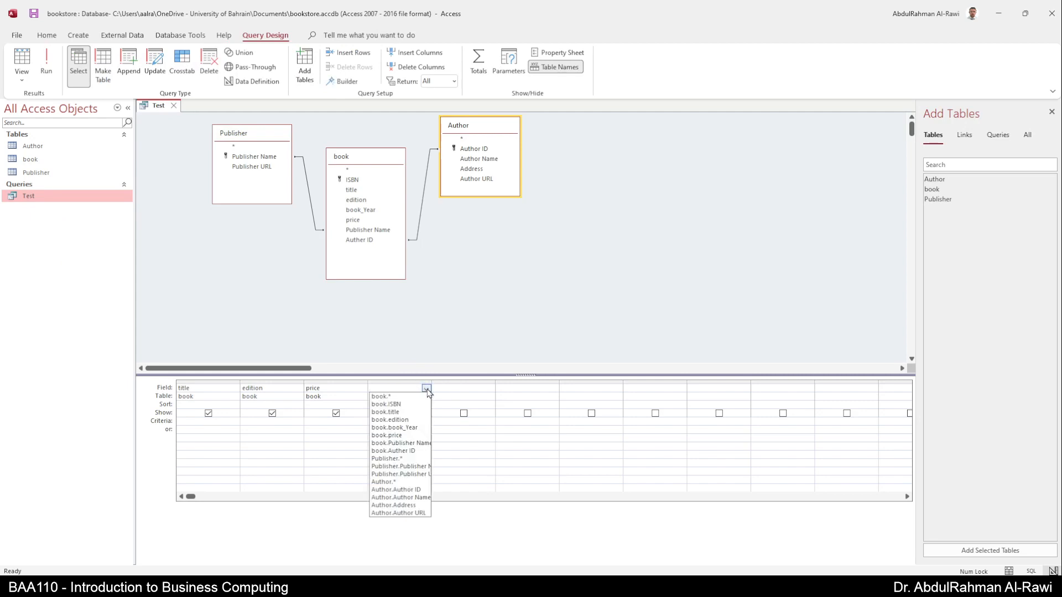
{"action": "left_click", "coordinate": [364, 210]}
{"action": "double_click", "coordinate": [361, 212]}
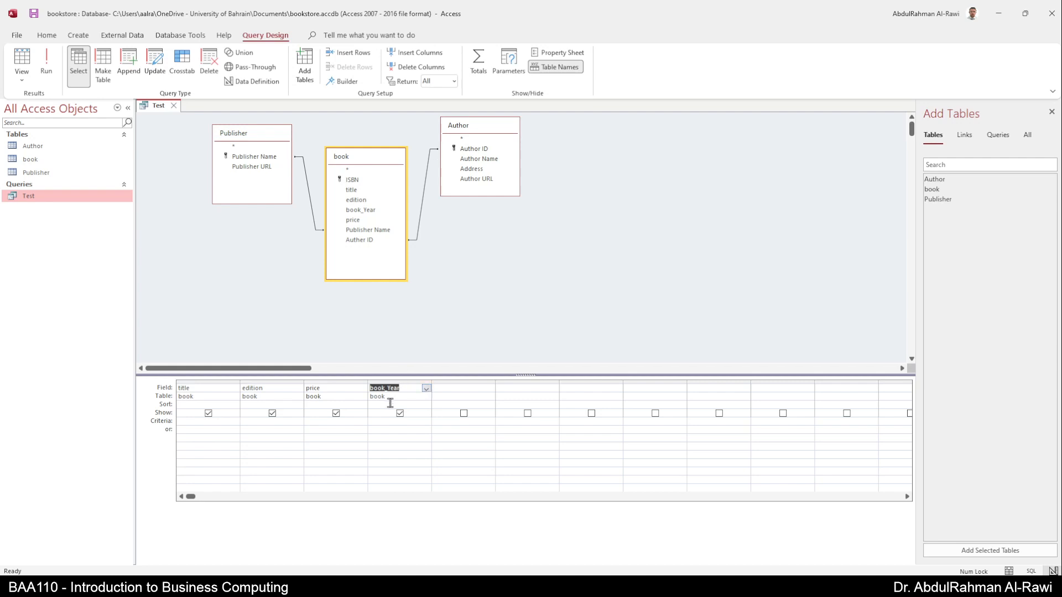
Enter the criterion >#12/31/2021# for the book_Year field and run the query
{"action": "left_click", "coordinate": [393, 423]}
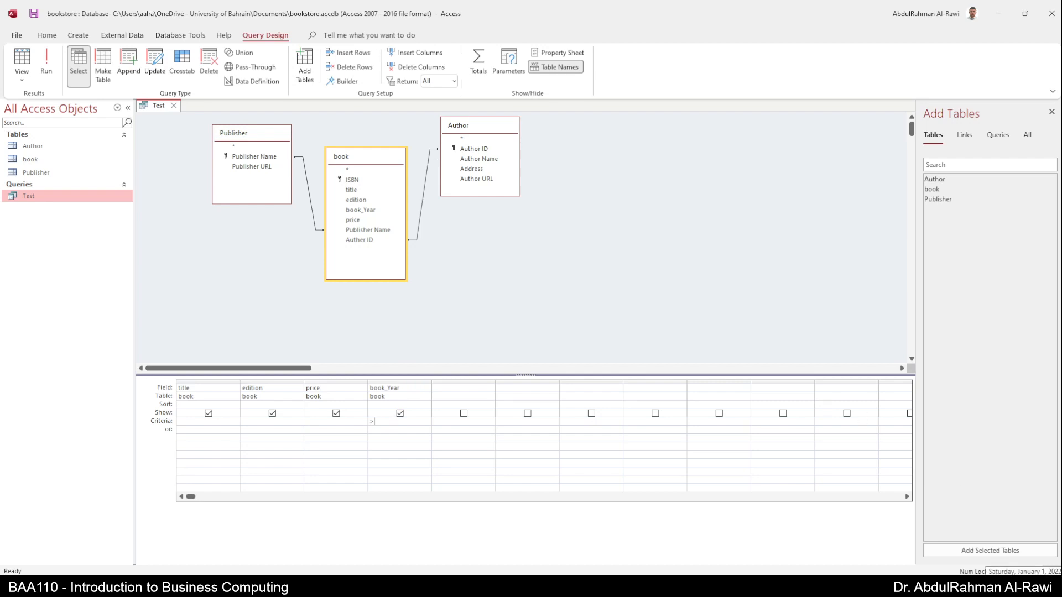
{"action": "type", "text": ">#"}
{"action": "type", "text": "2"}
{"action": "type", "text": "12"}
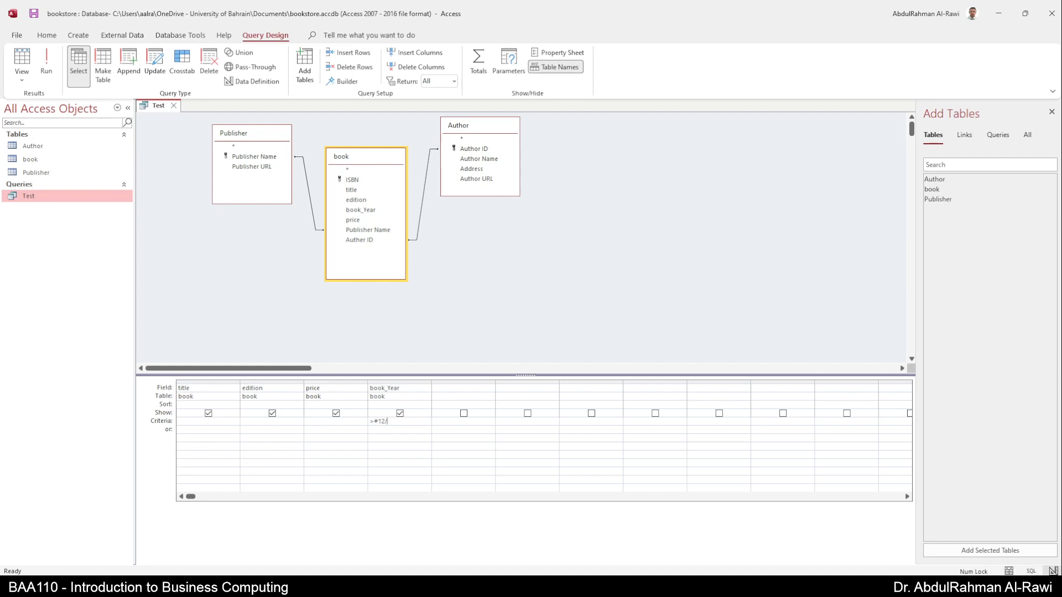
{"action": "type", "text": "/31/2021#"}
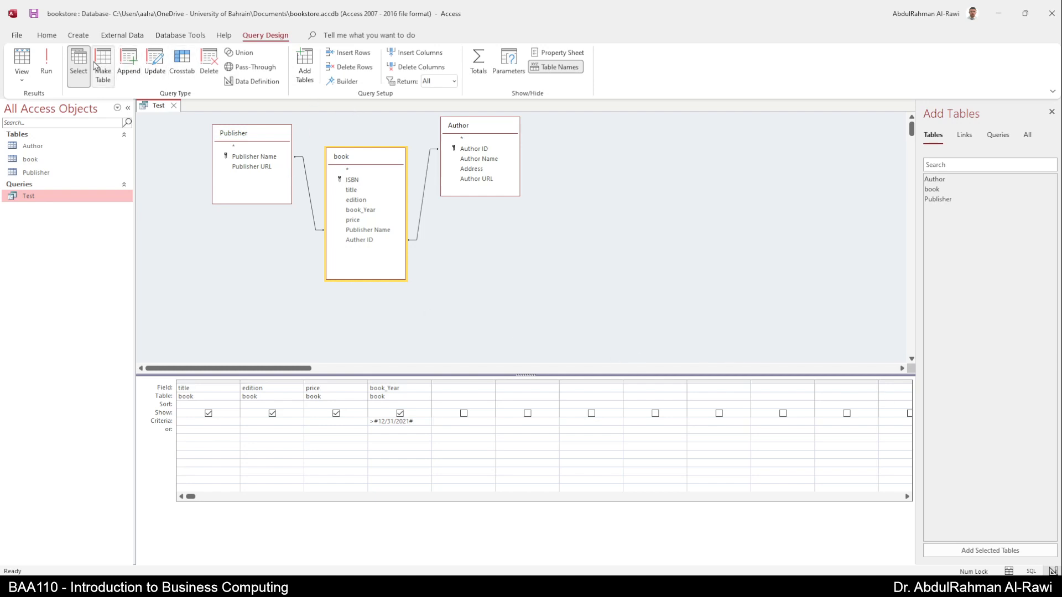
{"action": "left_click", "coordinate": [47, 63]}
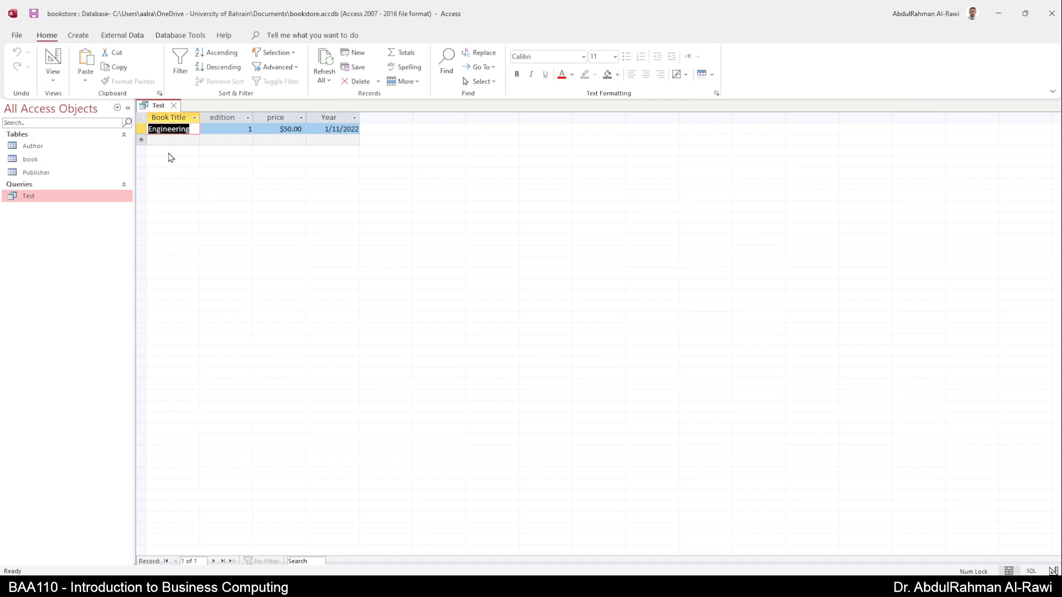
Open the book table, check the Engineering book's year, and return to the Test query results
{"action": "double_click", "coordinate": [32, 159]}
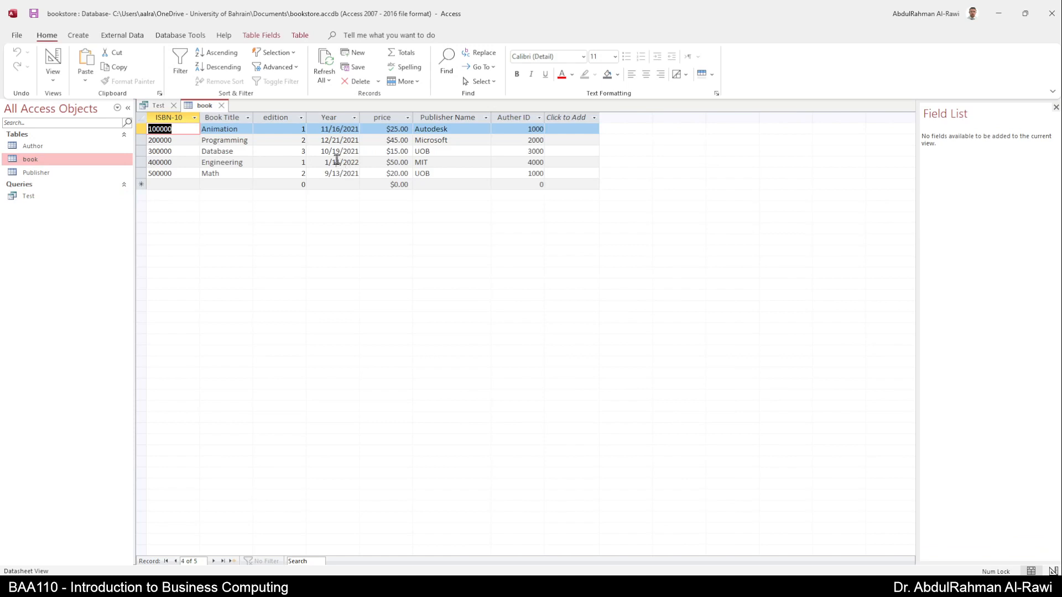
{"action": "double_click", "coordinate": [336, 163]}
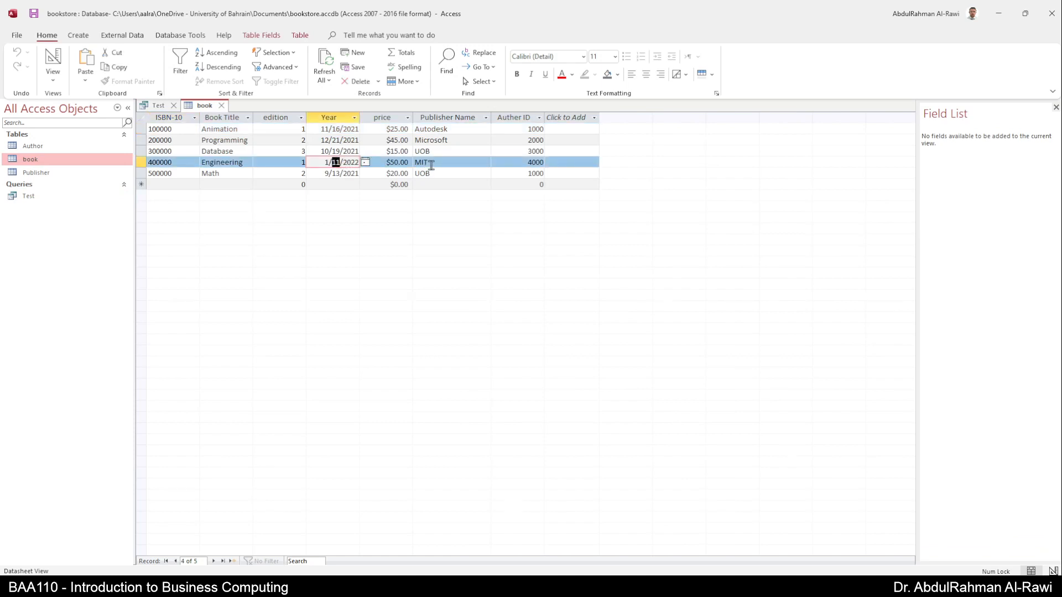
{"action": "left_click", "coordinate": [158, 105]}
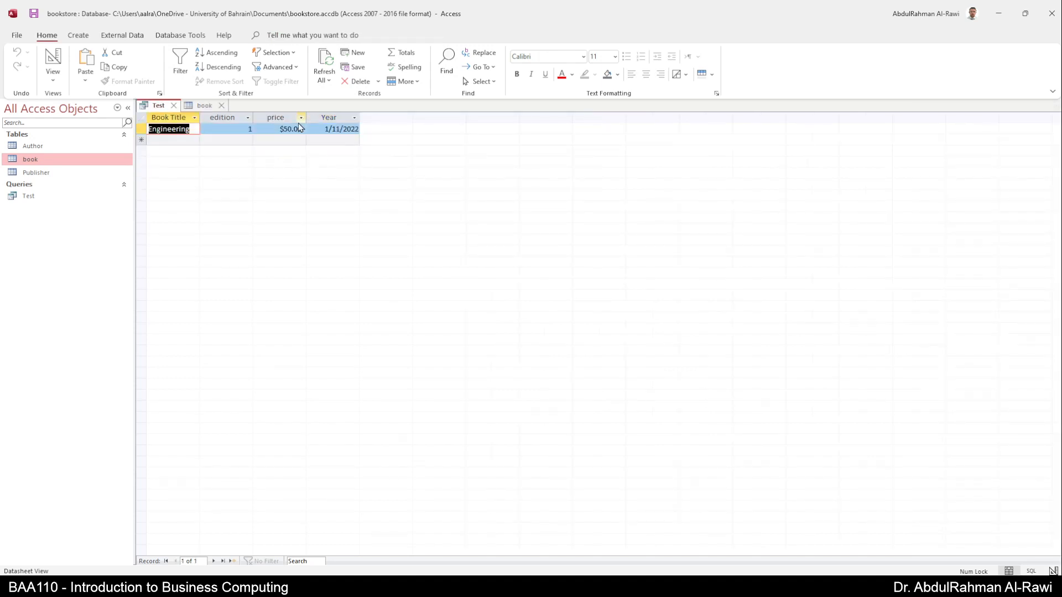
Change the book_Year criterion in Design view to >=#1/1/2022# and run the query
{"action": "left_click", "coordinate": [53, 61]}
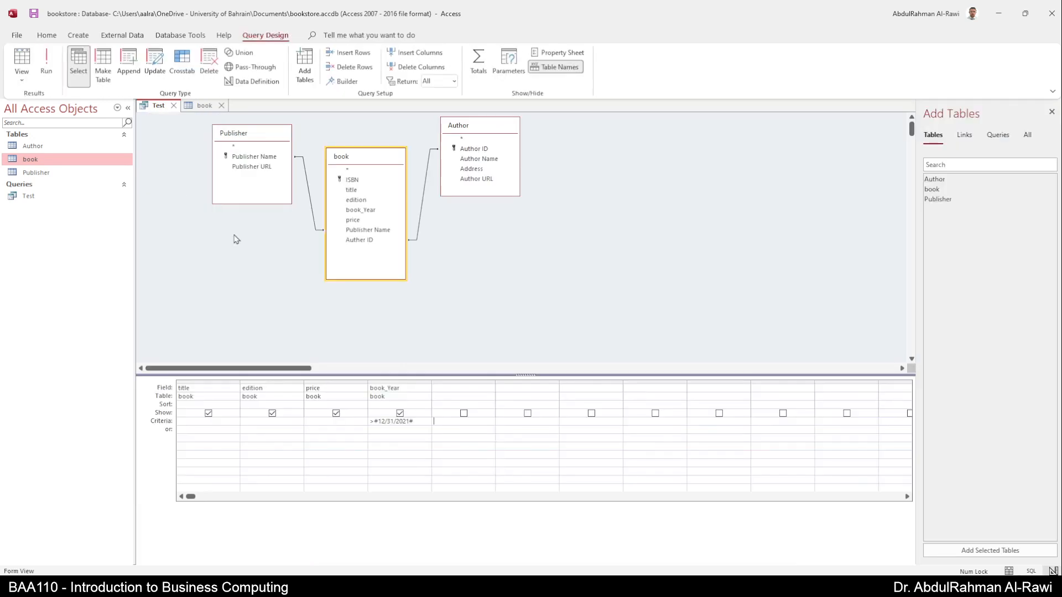
{"action": "left_click", "coordinate": [385, 420]}
{"action": "key", "text": "BackSpace"}
{"action": "key", "text": "Right"}
{"action": "key", "text": "Right"}
{"action": "key", "text": "BackSpace"}
{"action": "key", "text": "Delete"}
{"action": "type", "text": "2="}
{"action": "left_click", "coordinate": [46, 64]}
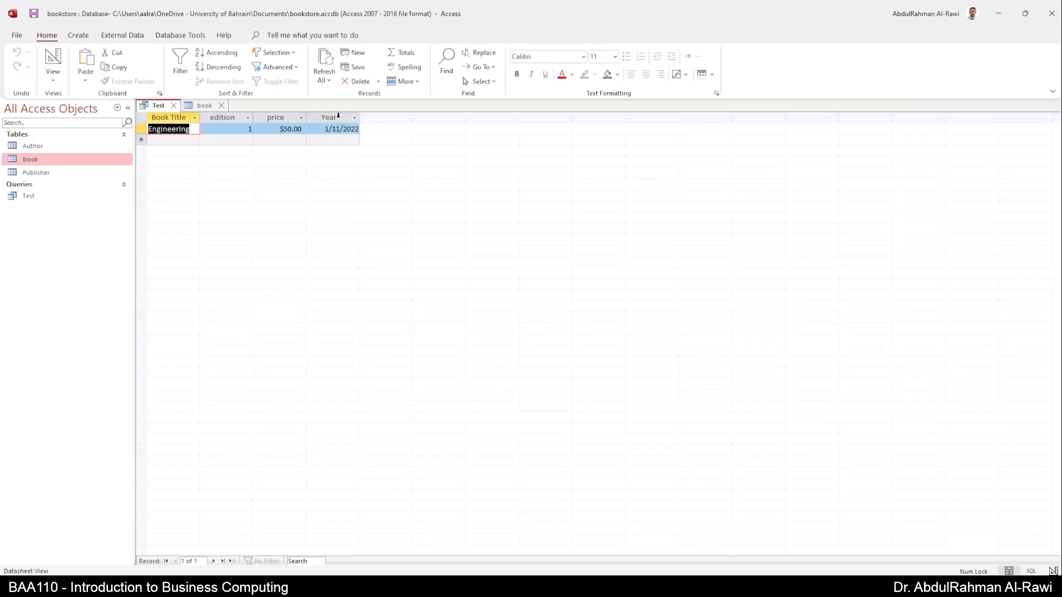
Change the book_Year criterion to <#1/1/2022#, run the query, and close it with its design changes saved
{"action": "left_click", "coordinate": [53, 61]}
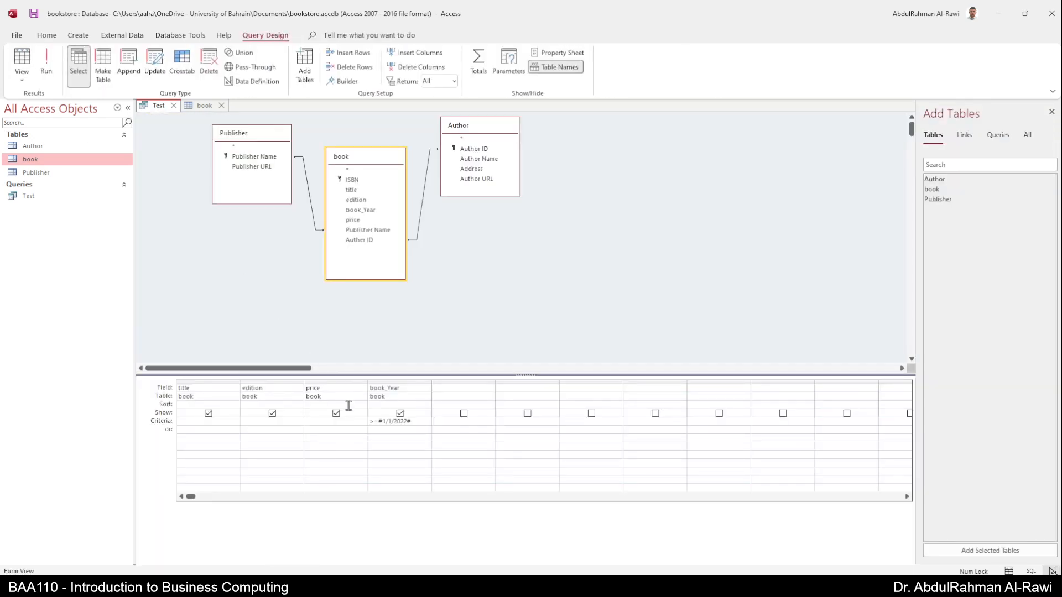
{"action": "left_click_drag", "start_coordinate": [377, 422], "coordinate": [361, 423]}
{"action": "type", "text": "<"}
{"action": "left_click", "coordinate": [47, 67]}
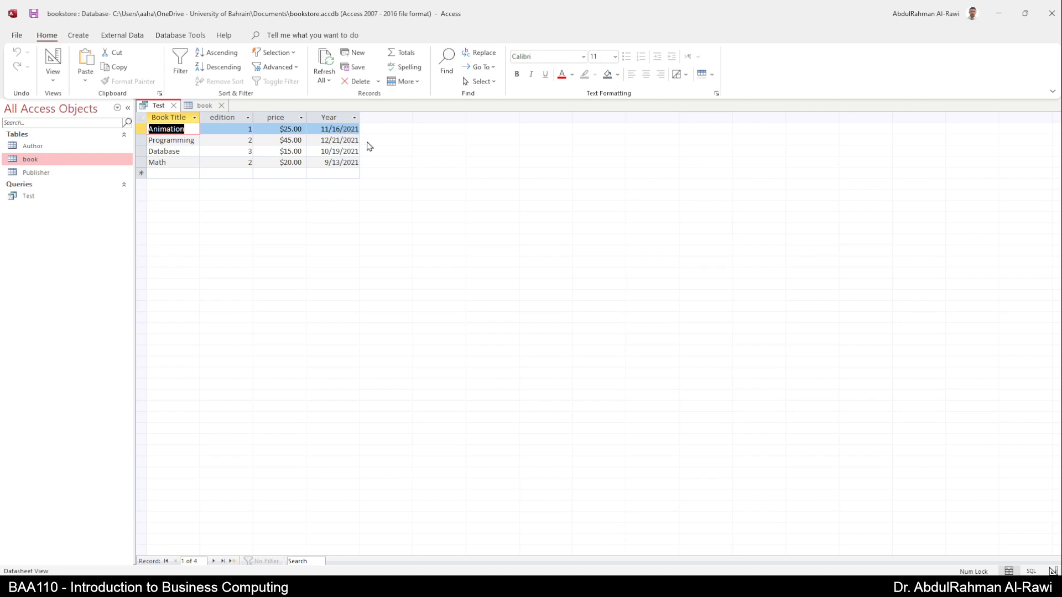
{"action": "left_click", "coordinate": [174, 106]}
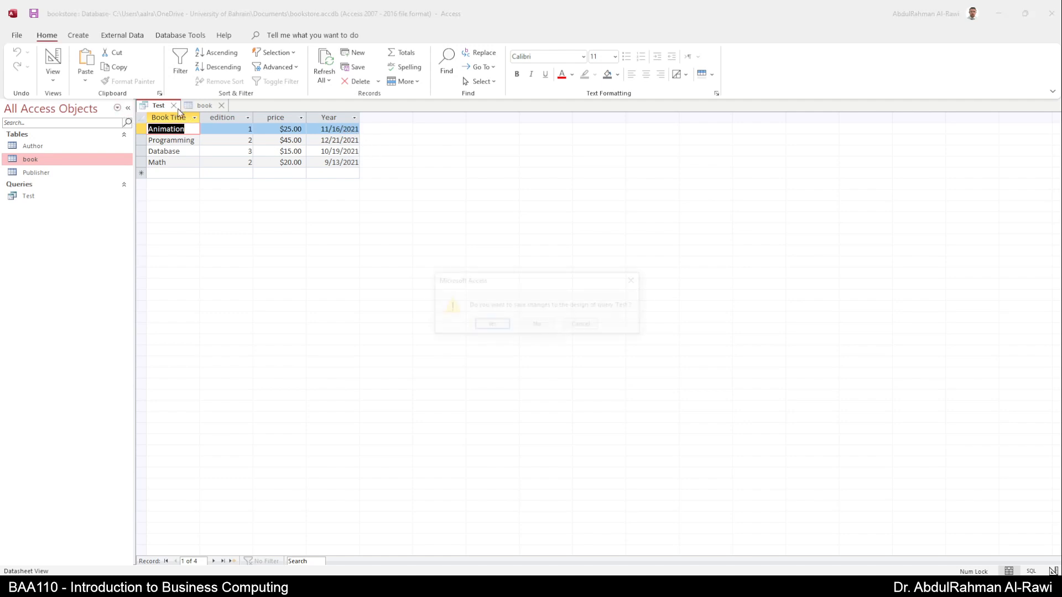
{"action": "left_click", "coordinate": [488, 326]}
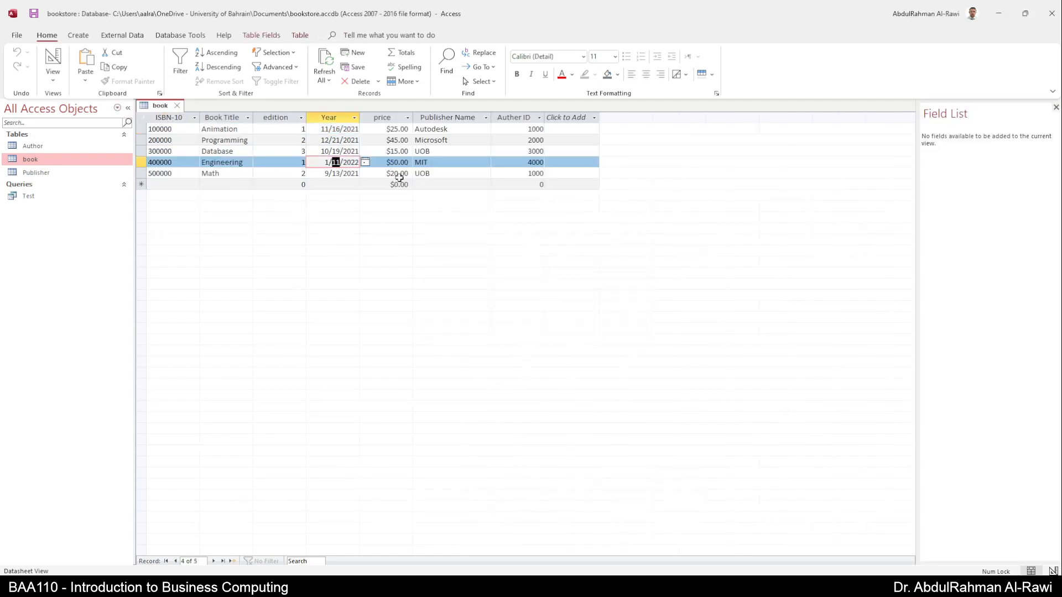
Set the Database book's Year to 10/19/2011 in the book table, reopen the Test query, and commit the edited record
{"action": "left_click", "coordinate": [356, 152]}
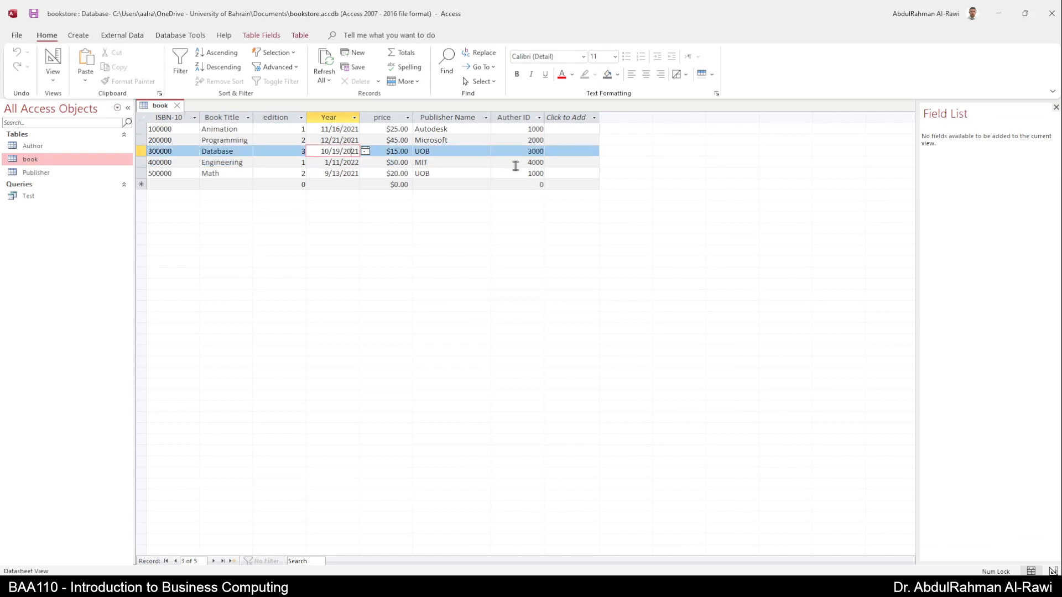
{"action": "key", "text": "shift+Left"}
{"action": "type", "text": "11"}
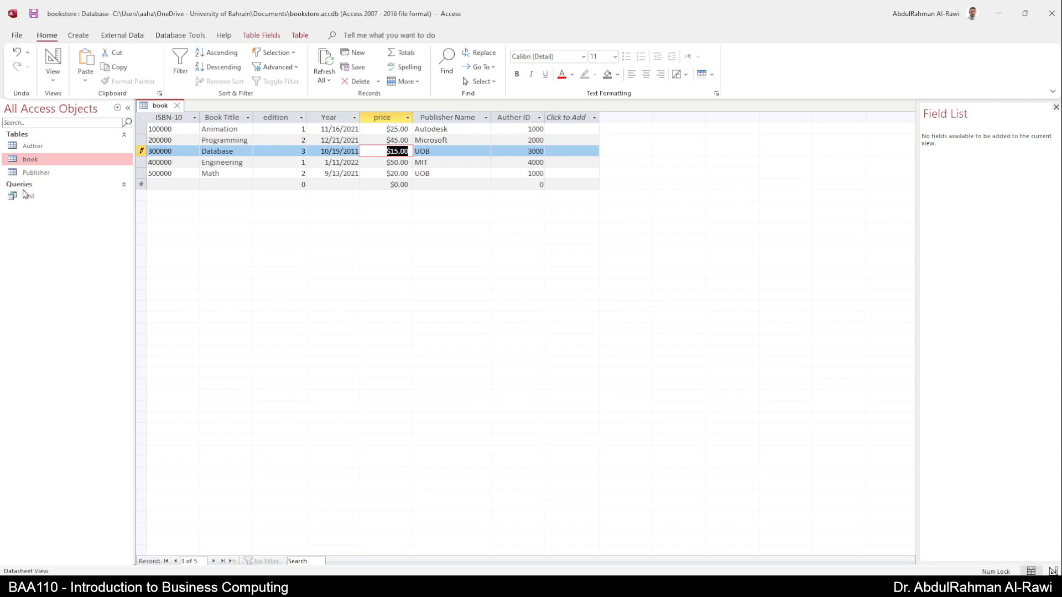
{"action": "left_click", "coordinate": [26, 196]}
{"action": "double_click", "coordinate": [26, 197]}
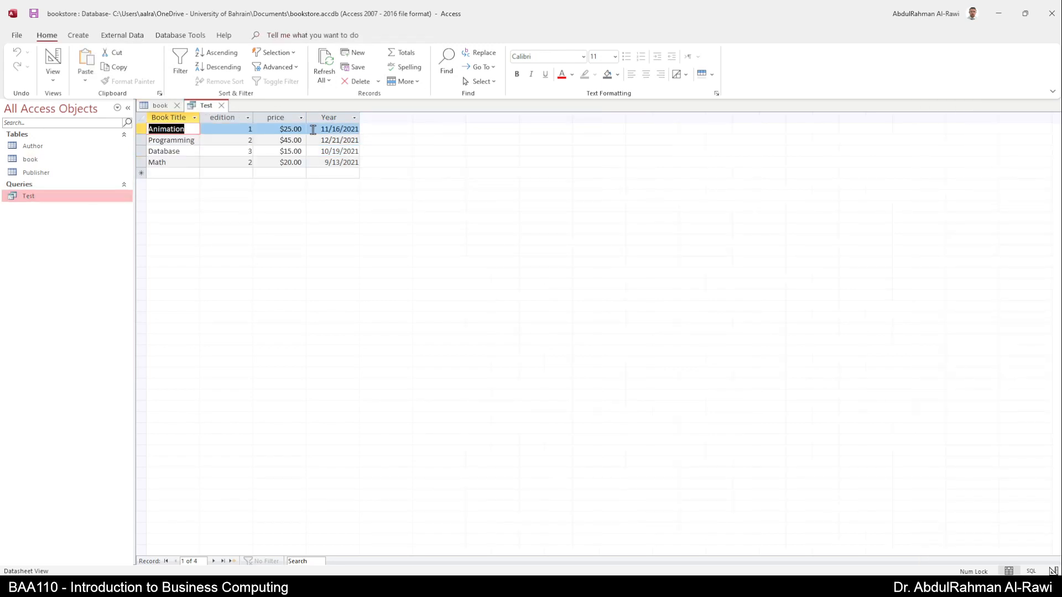
{"action": "left_click", "coordinate": [156, 106]}
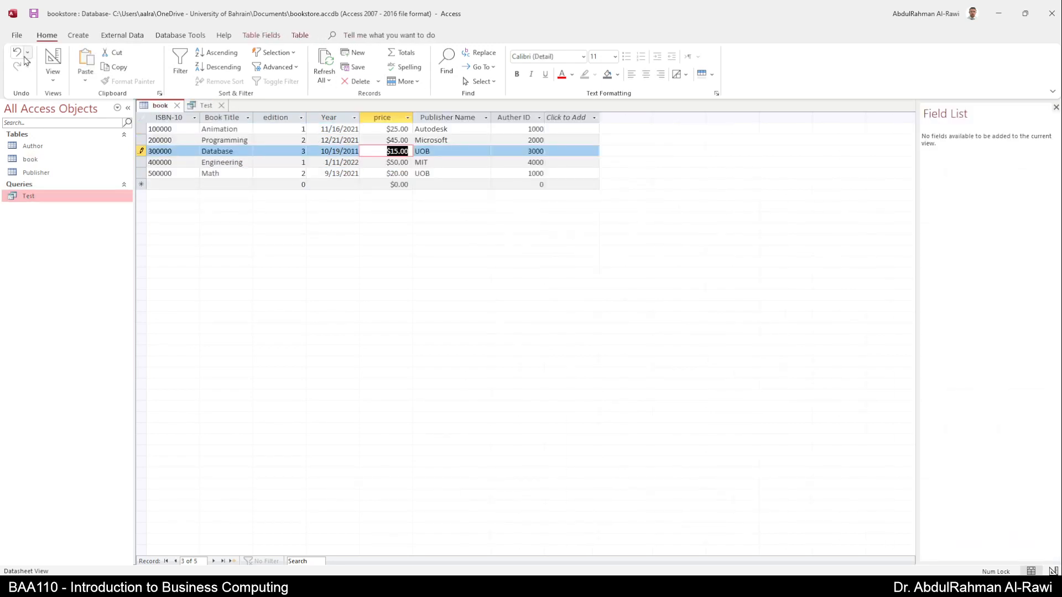
{"action": "key", "text": "Down"}
{"action": "key", "text": "Down"}
{"action": "key", "text": "Down"}
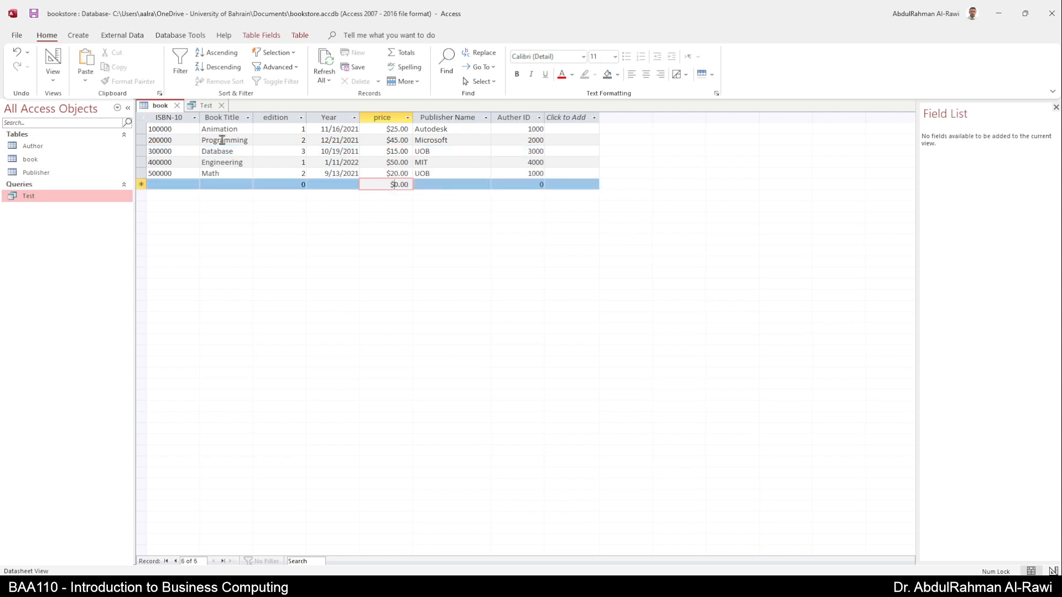
Check the Database book's year in the Test query results
{"action": "left_click", "coordinate": [203, 106]}
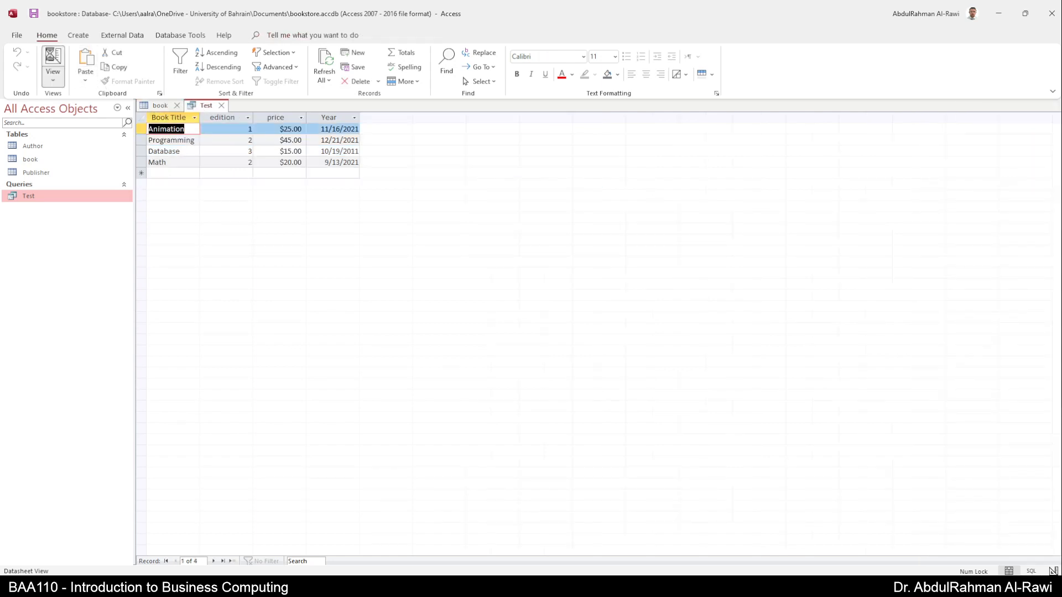
{"action": "left_click", "coordinate": [53, 69]}
{"action": "left_click", "coordinate": [53, 69]}
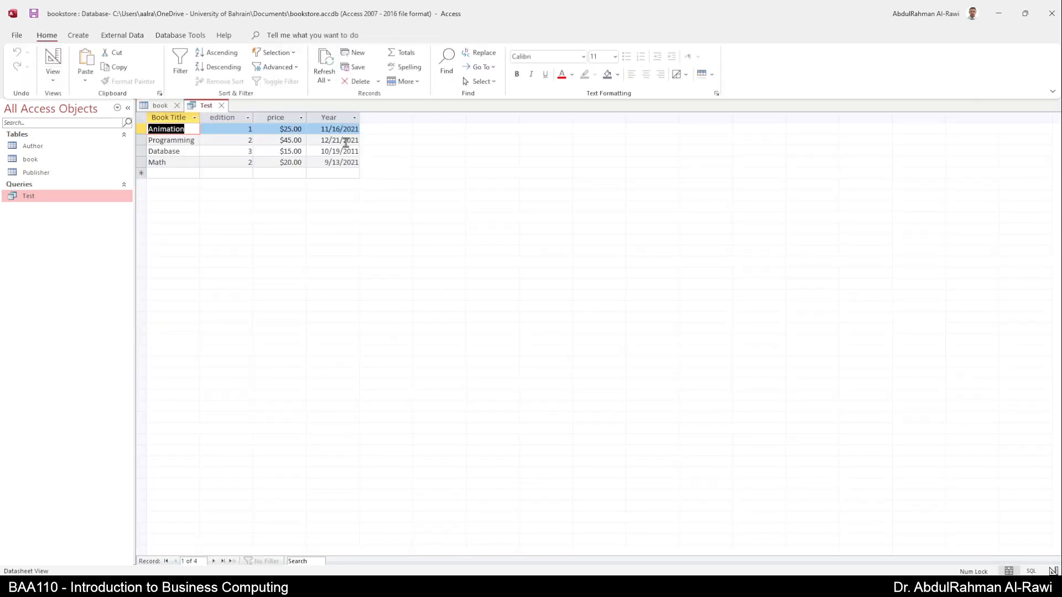
{"action": "double_click", "coordinate": [351, 151]}
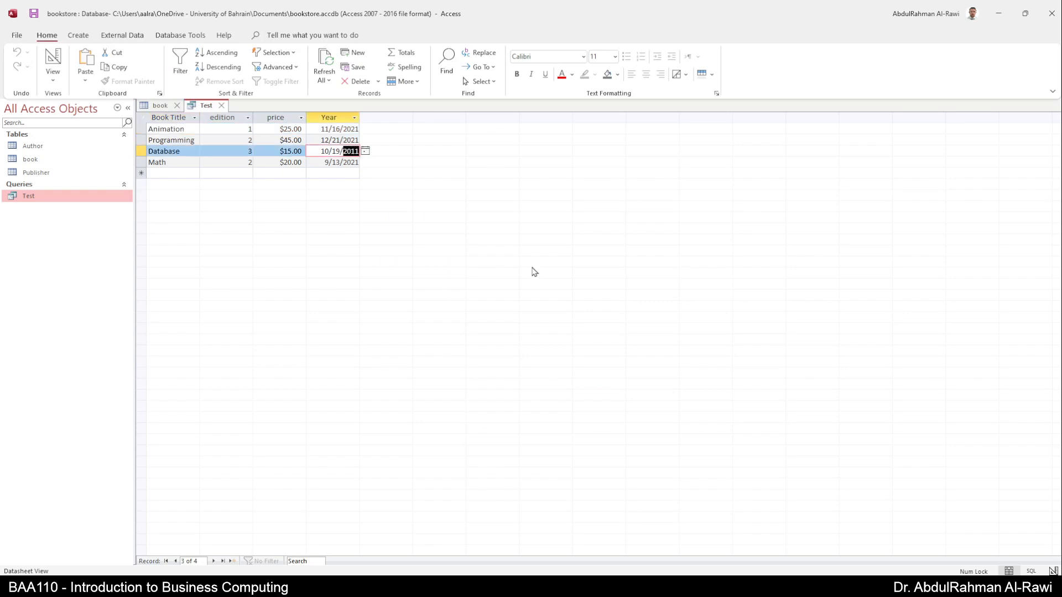
View the book table's fields and data types in Design view and close the table
{"action": "left_click", "coordinate": [160, 106]}
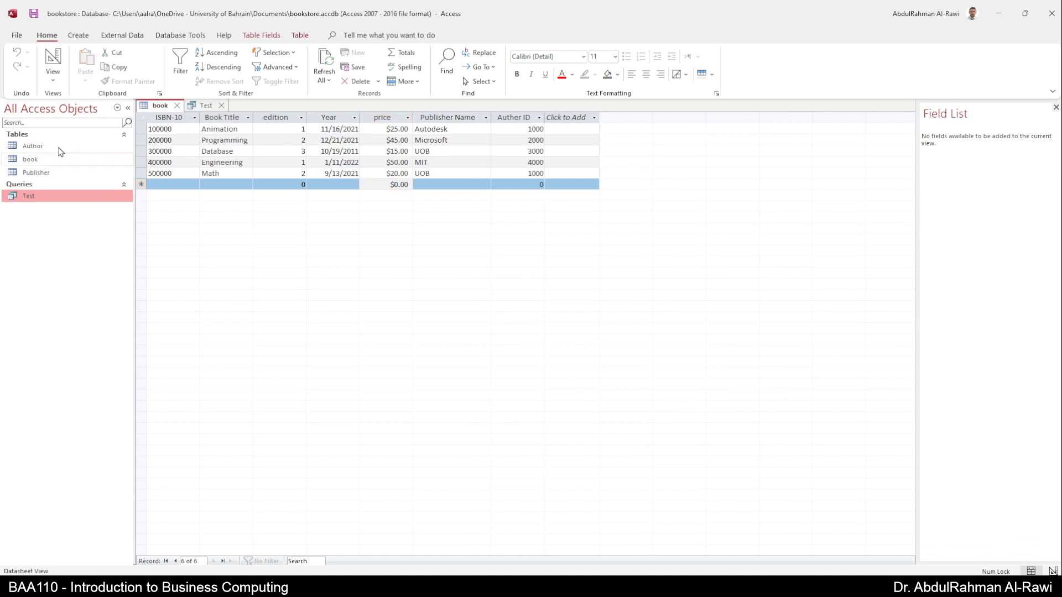
{"action": "left_click", "coordinate": [50, 60]}
{"action": "left_click", "coordinate": [512, 335]}
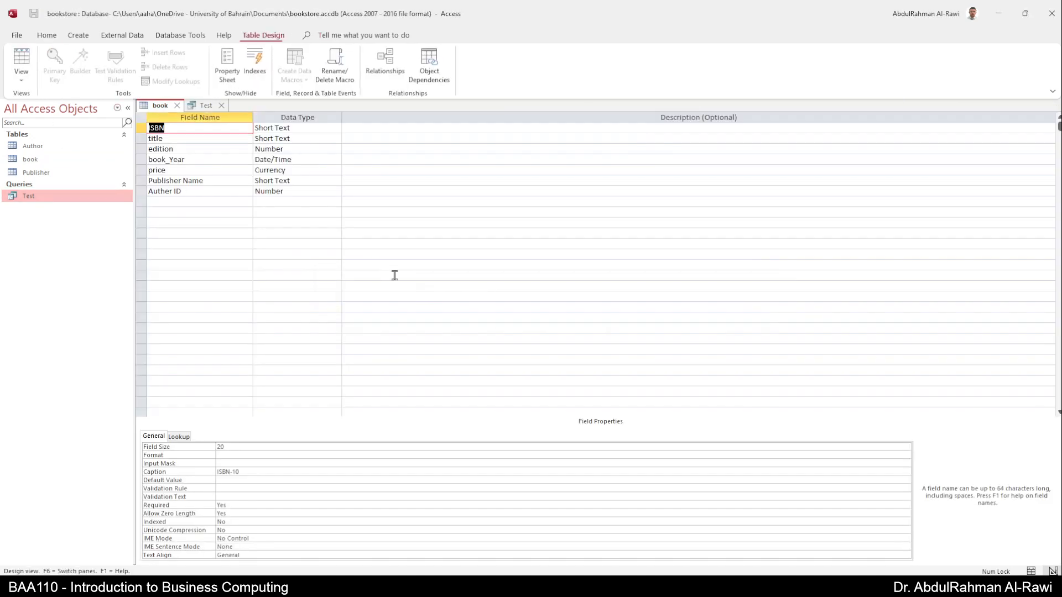
{"action": "left_click", "coordinate": [177, 105]}
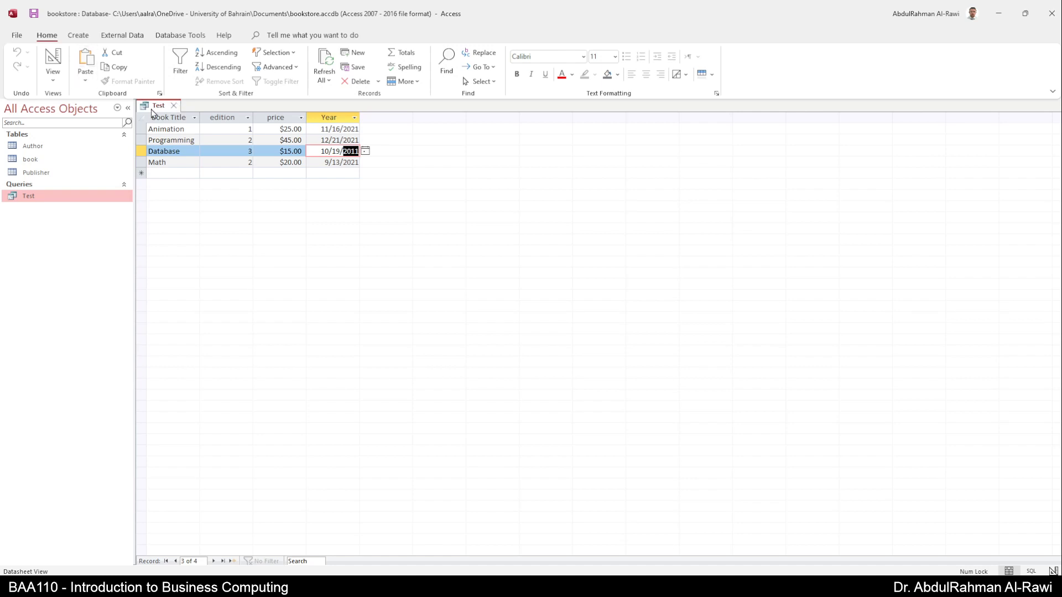
Add the criterion <30 to the price field on the same row as the book_Year criterion and run the query
{"action": "left_click", "coordinate": [53, 59]}
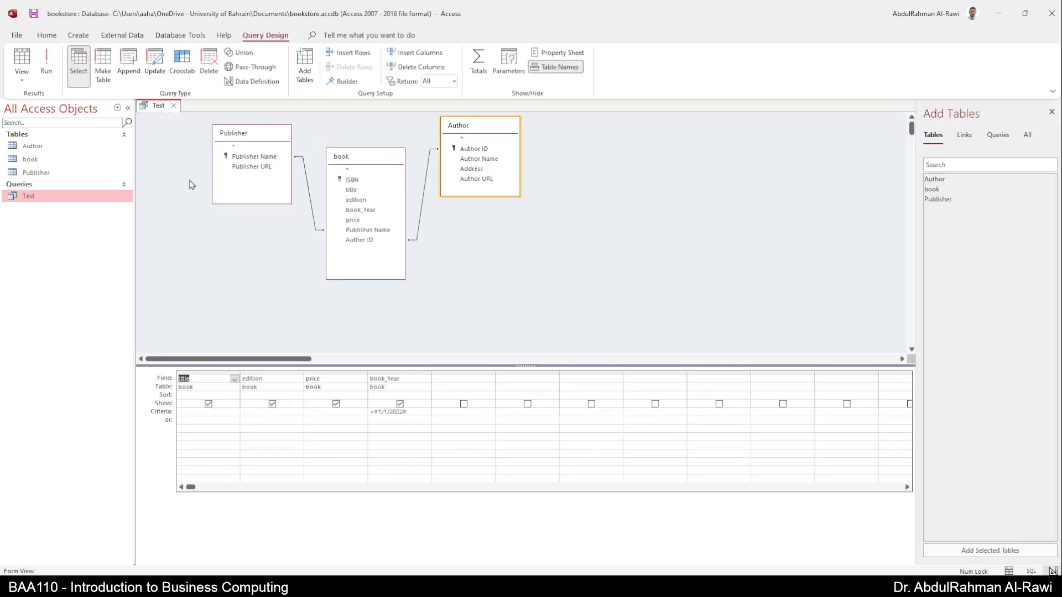
{"action": "left_click", "coordinate": [380, 416]}
{"action": "left_click_drag", "start_coordinate": [377, 414], "coordinate": [411, 418]}
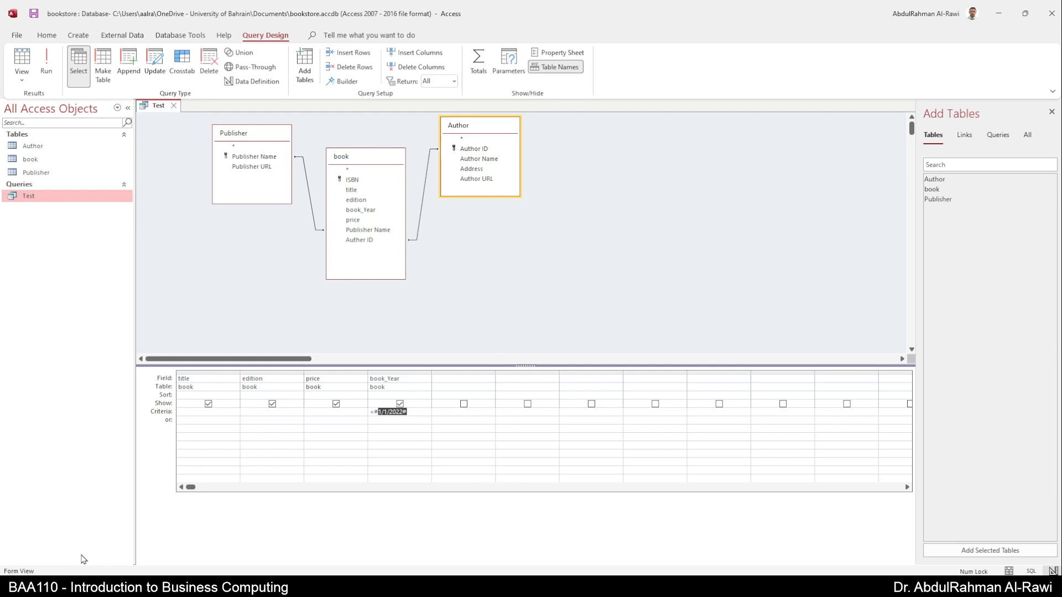
{"action": "left_click_drag", "start_coordinate": [418, 412], "coordinate": [359, 407]}
{"action": "left_click", "coordinate": [339, 414]}
{"action": "type", "text": "30"}
{"action": "key", "text": "BackSpace"}
{"action": "type", "text": "<30"}
{"action": "key", "text": "Tab"}
{"action": "left_click", "coordinate": [47, 61]}
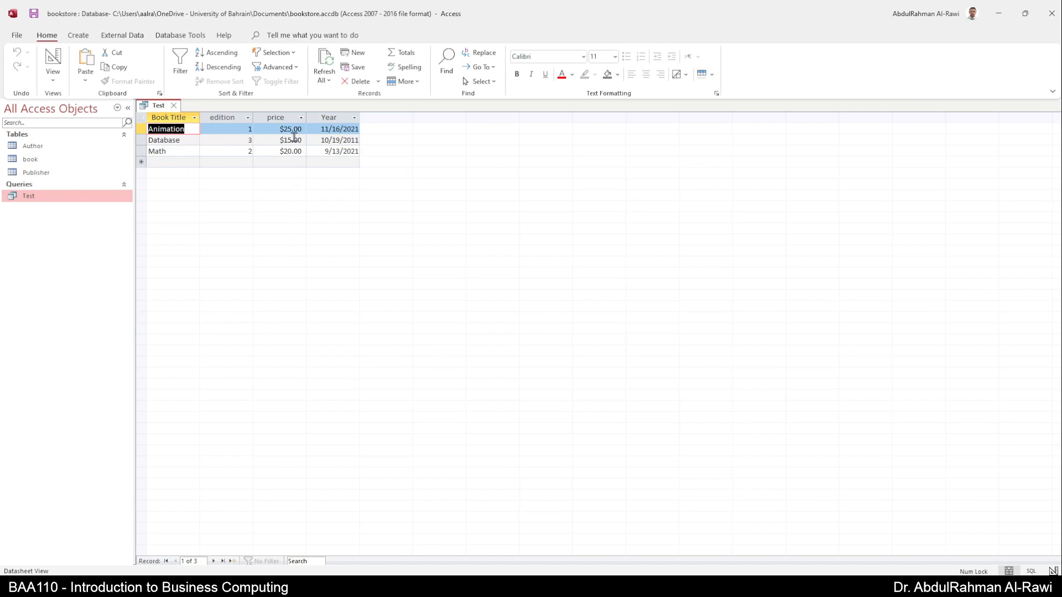
Open the book table, check the Programming and Engineering prices, and return to the Test query results
{"action": "double_click", "coordinate": [33, 159]}
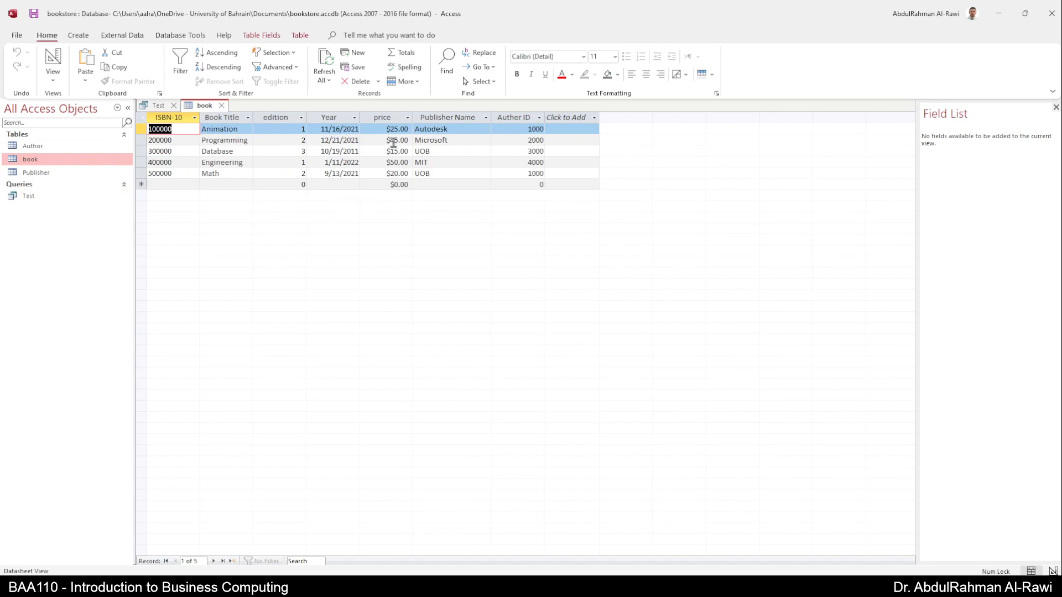
{"action": "left_click", "coordinate": [393, 143]}
{"action": "left_click", "coordinate": [404, 162]}
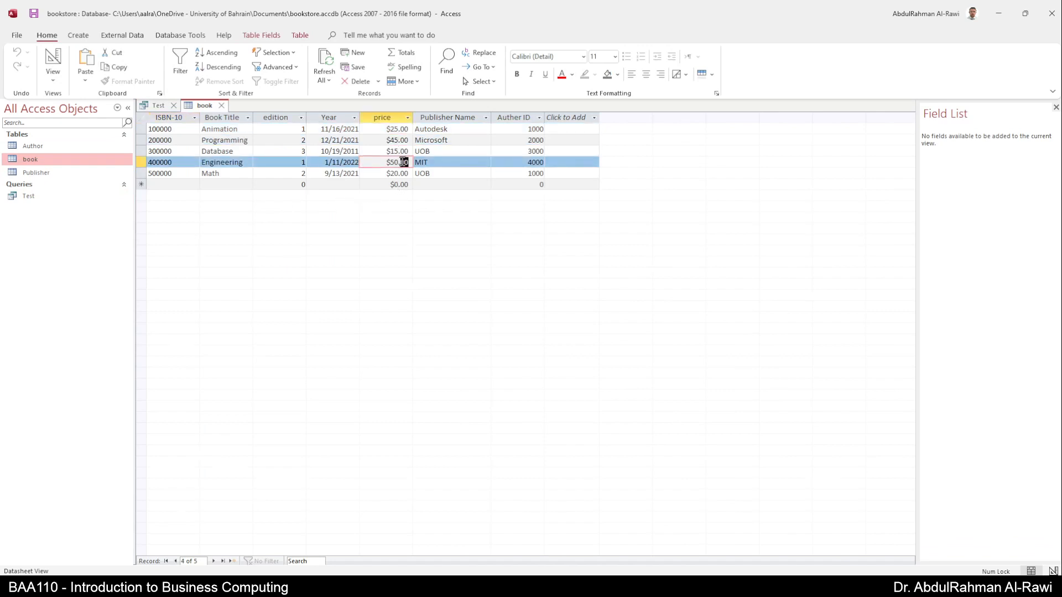
{"action": "left_click", "coordinate": [159, 107]}
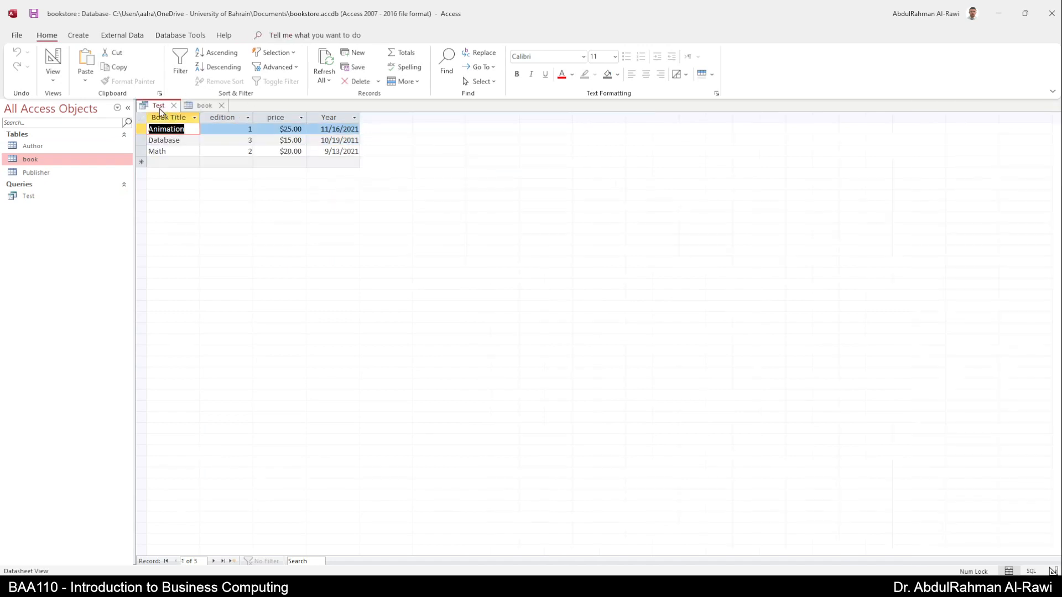
Move the price criterion <30 to the "or" row of the query grid and run the query
{"action": "left_click", "coordinate": [53, 57]}
{"action": "left_click", "coordinate": [308, 411]}
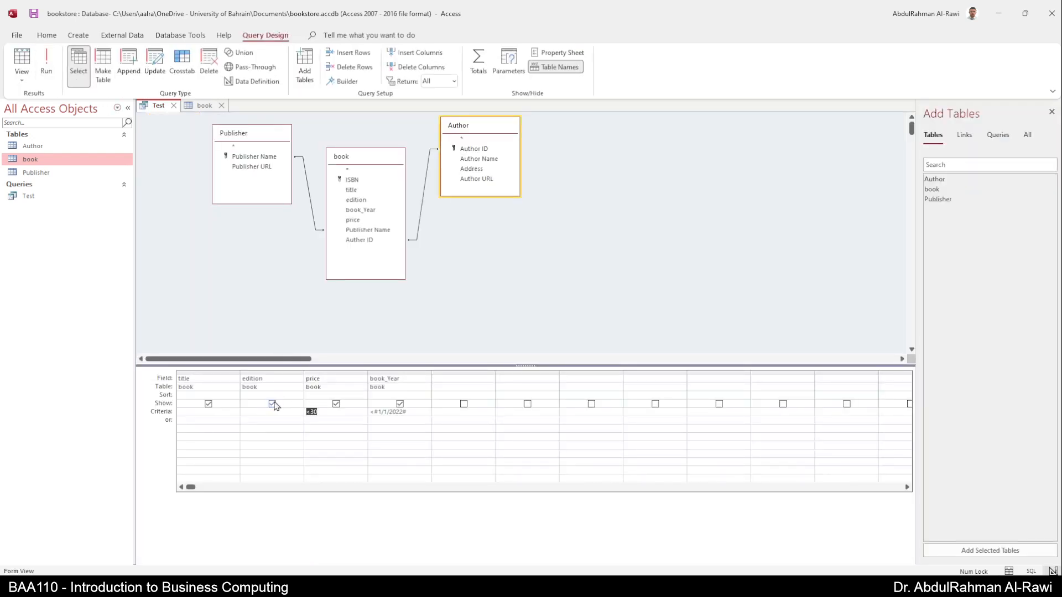
{"action": "key", "text": "ctrl+x"}
{"action": "left_click", "coordinate": [325, 420]}
{"action": "key", "text": "ctrl+v"}
{"action": "left_click", "coordinate": [56, 67]}
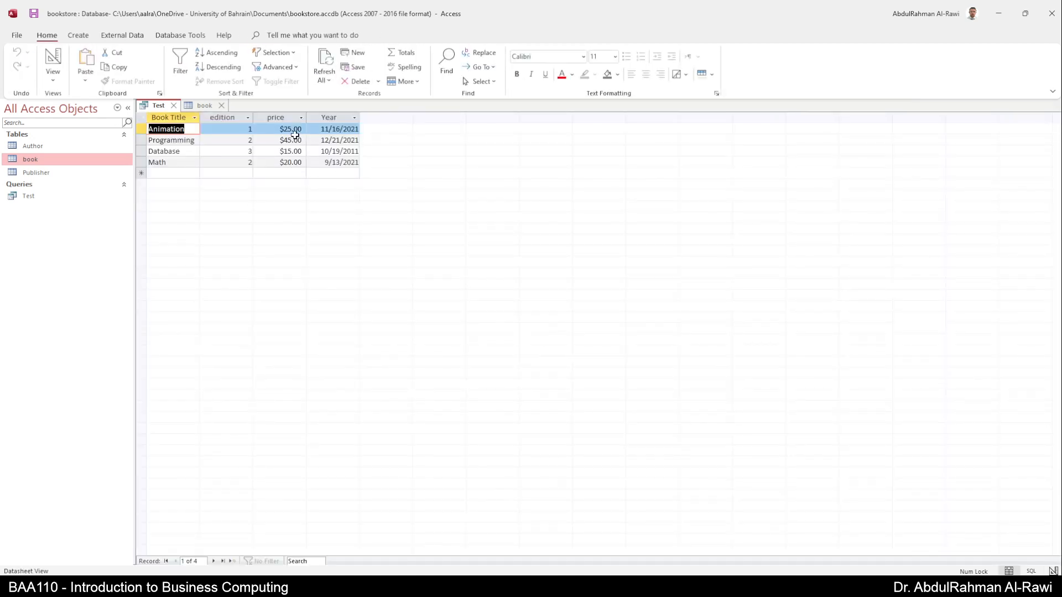
Examine the Programming book's price and year in the query results against the two OR criteria
{"action": "left_click", "coordinate": [290, 140]}
{"action": "type", "text": "45"}
{"action": "key", "text": "Tab"}
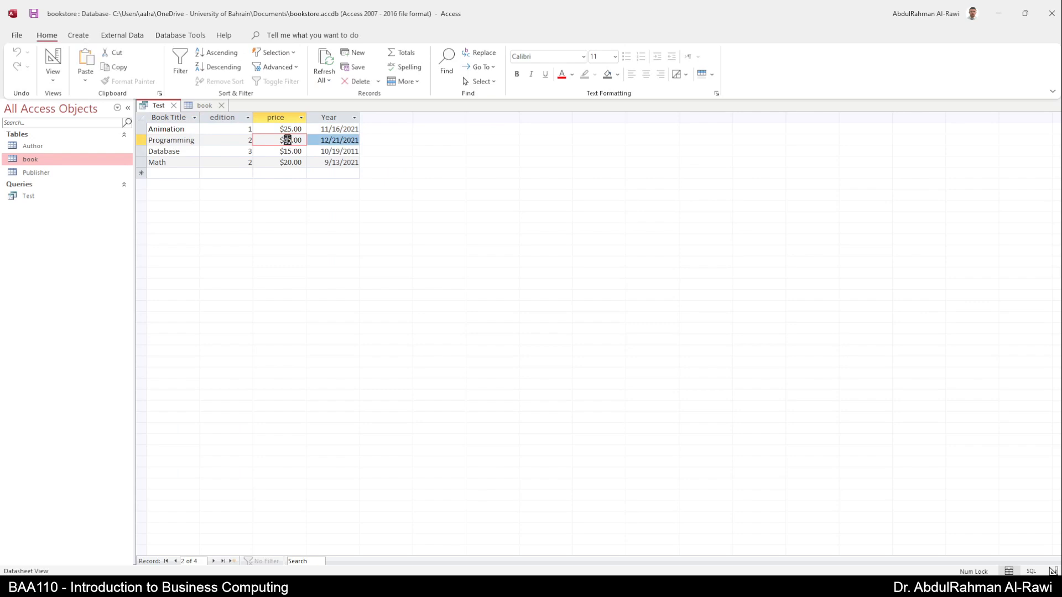
{"action": "left_click", "coordinate": [335, 140]}
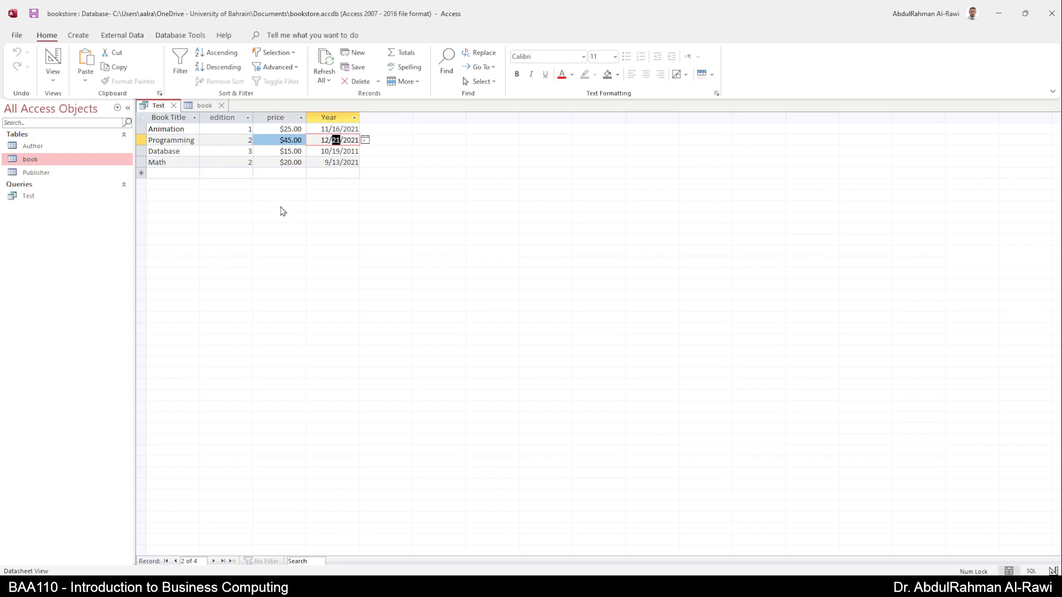
{"action": "left_click", "coordinate": [246, 173]}
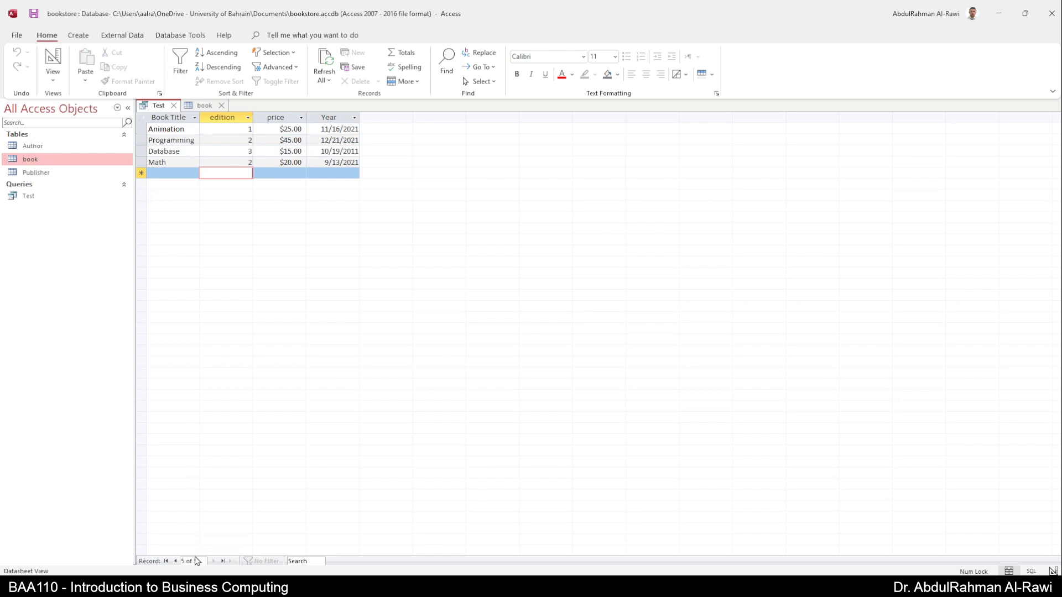
Close the Test query results and the book table
{"action": "left_click", "coordinate": [209, 139]}
{"action": "left_click", "coordinate": [213, 131]}
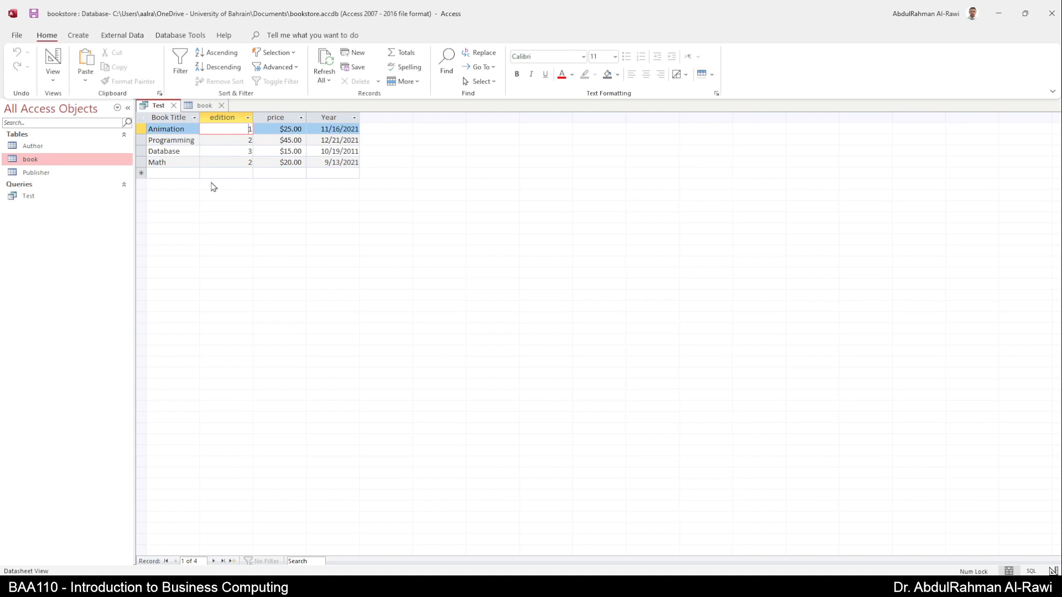
{"action": "left_click", "coordinate": [174, 106]}
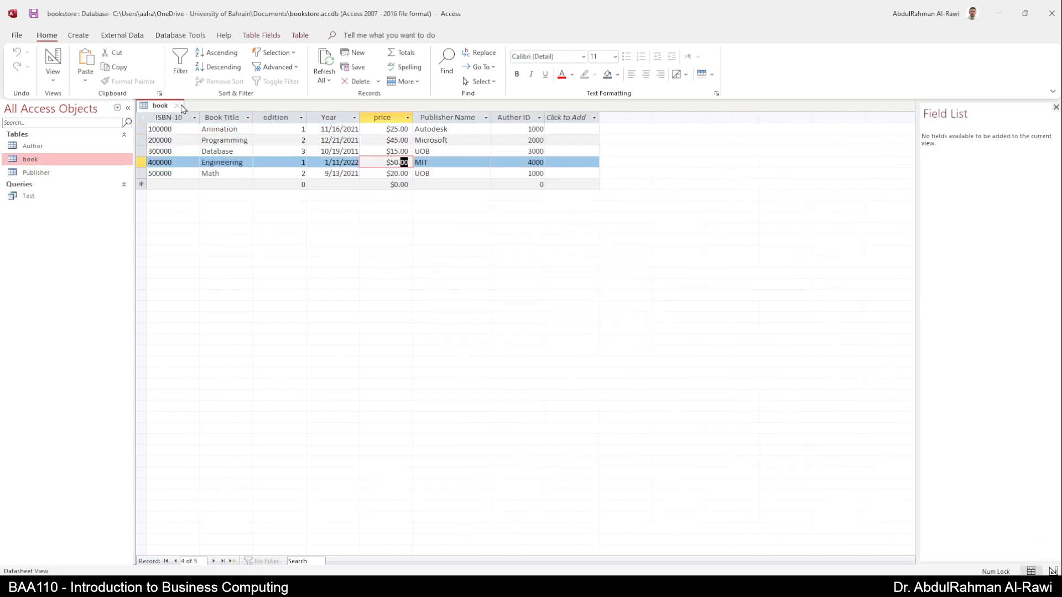
{"action": "left_click", "coordinate": [177, 106]}
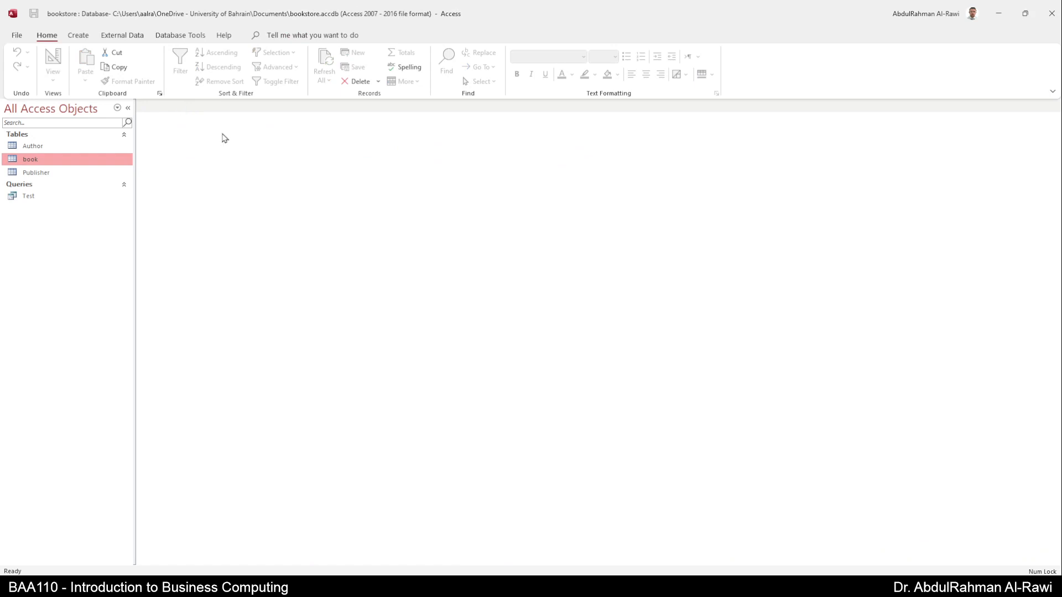
Start the Form Wizard on the book table and include all of its fields in the form
{"action": "left_click", "coordinate": [76, 39]}
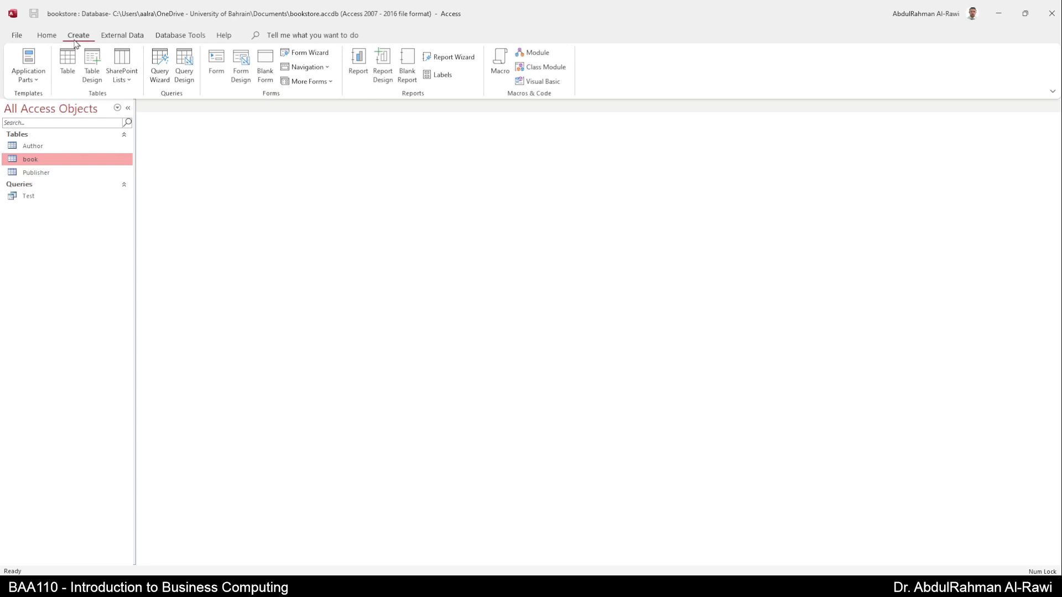
{"action": "left_click", "coordinate": [306, 53]}
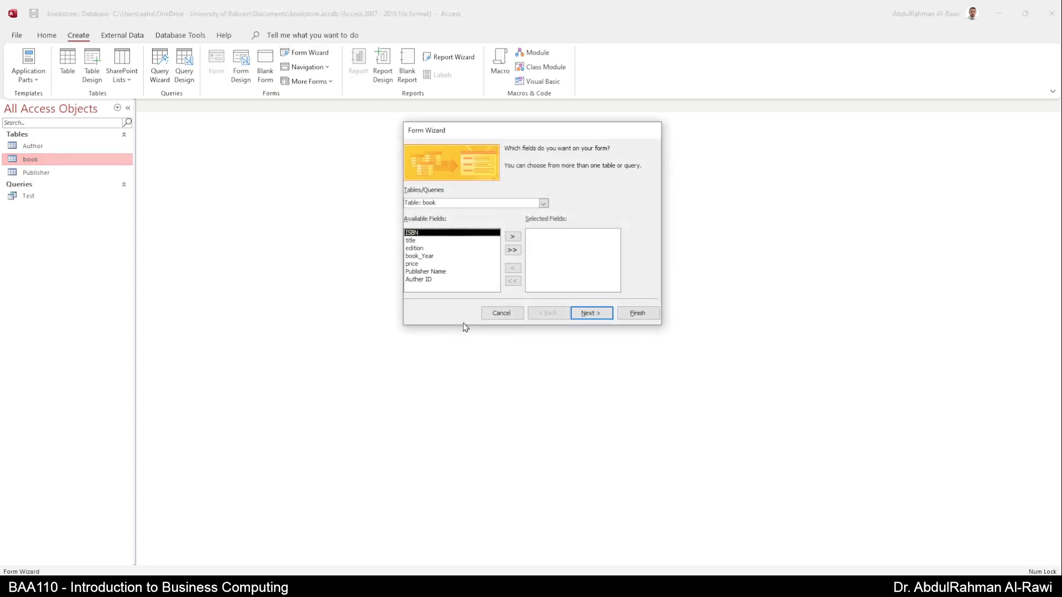
{"action": "left_click", "coordinate": [543, 203]}
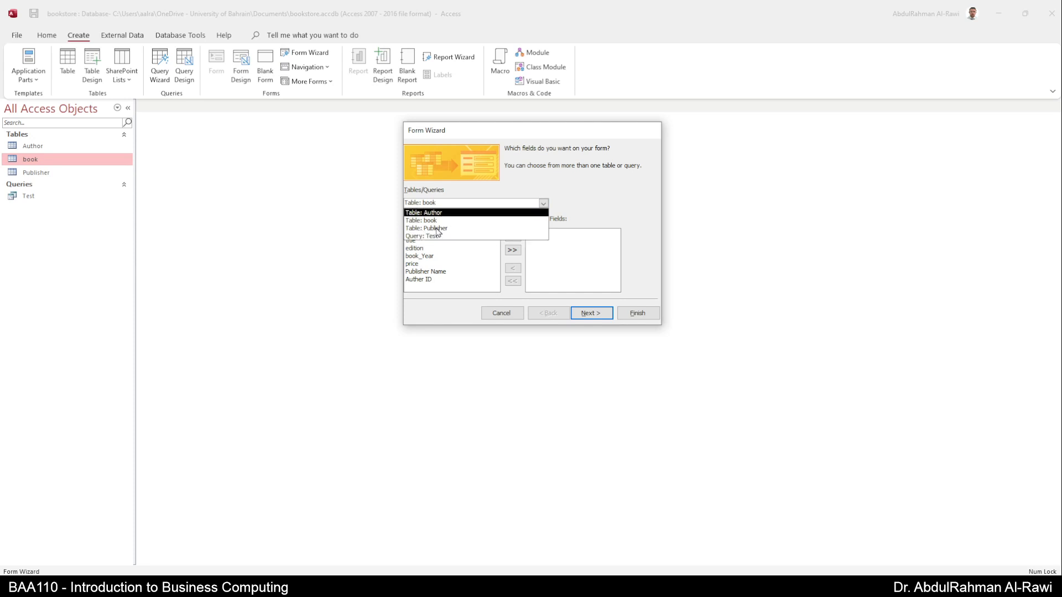
{"action": "left_click", "coordinate": [502, 220]}
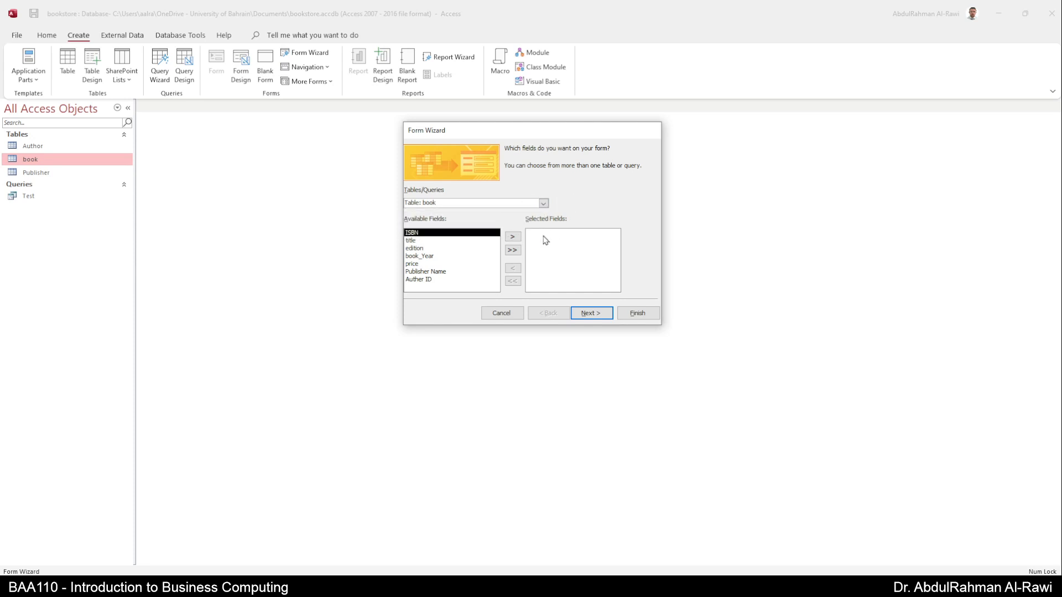
{"action": "left_click", "coordinate": [513, 250]}
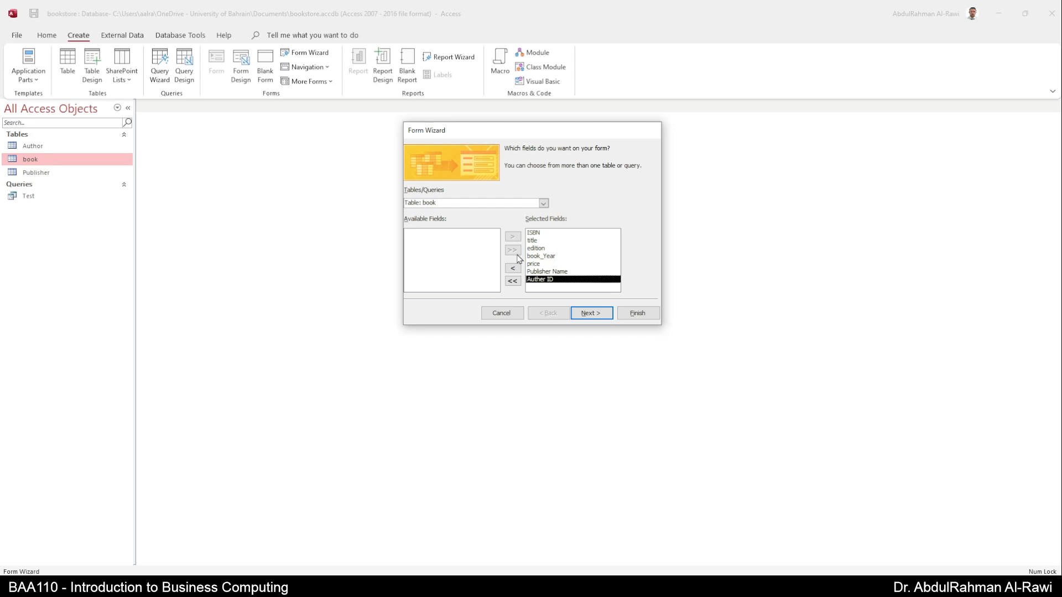
Preview the Tabular, Datasheet and Justified form layouts, and choose Columnar as the layout
{"action": "left_click", "coordinate": [588, 321]}
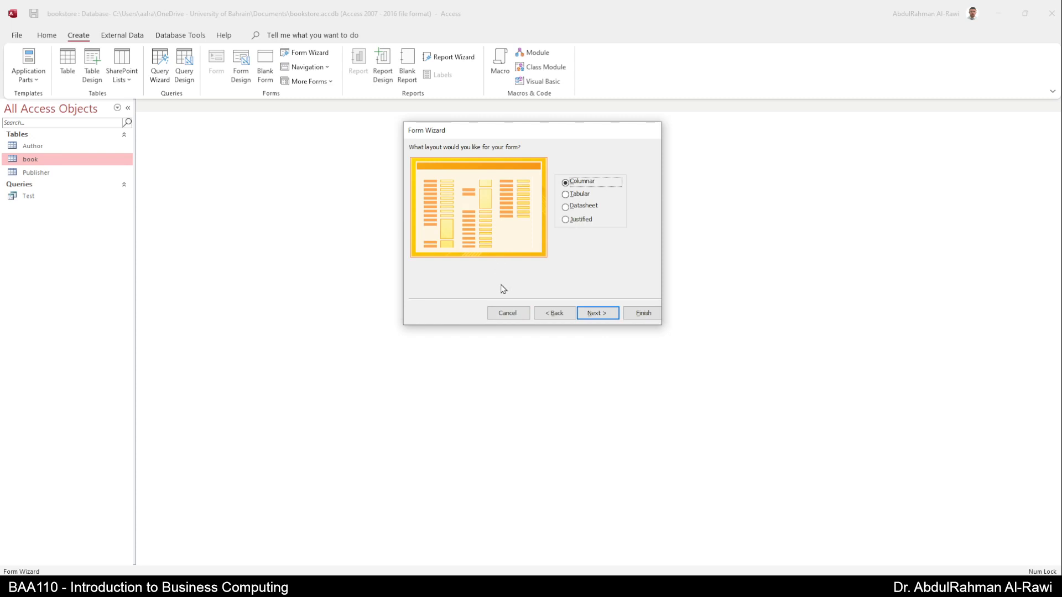
{"action": "left_click", "coordinate": [579, 195]}
{"action": "left_click", "coordinate": [582, 206]}
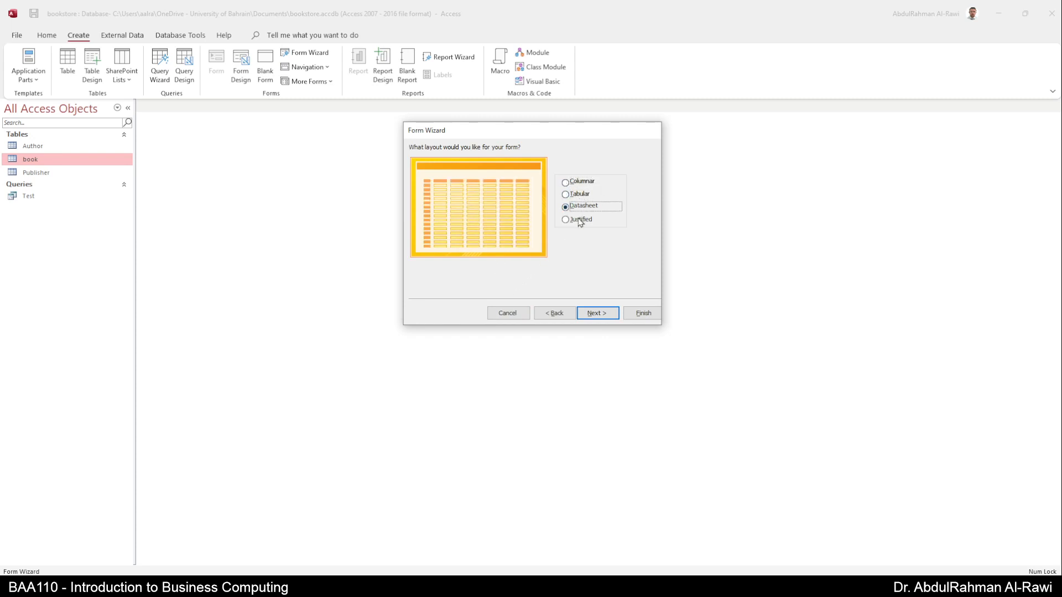
{"action": "left_click", "coordinate": [580, 222]}
{"action": "left_click", "coordinate": [577, 182]}
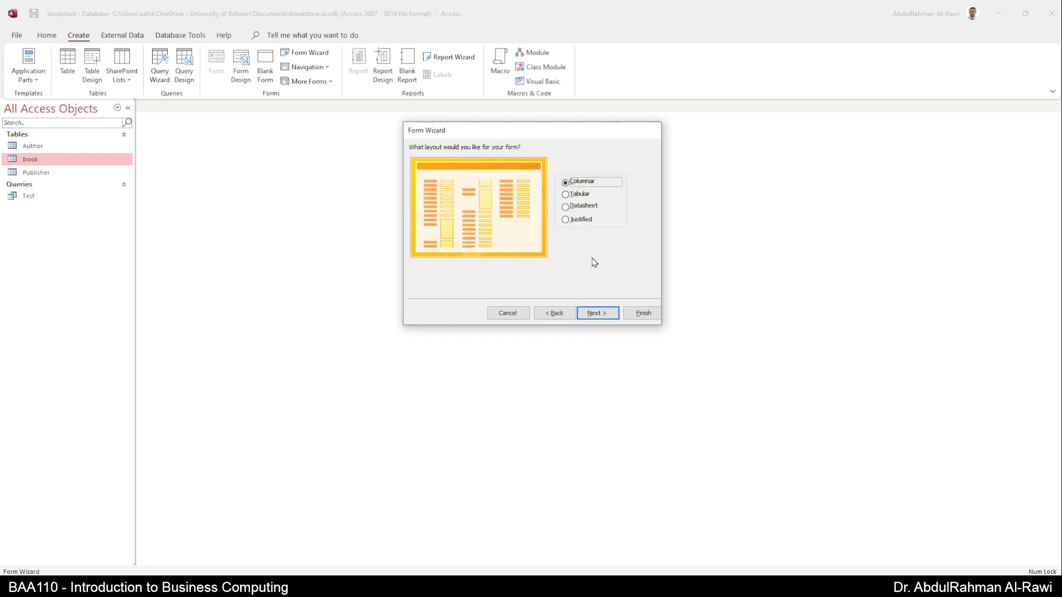
{"action": "left_click", "coordinate": [597, 313]}
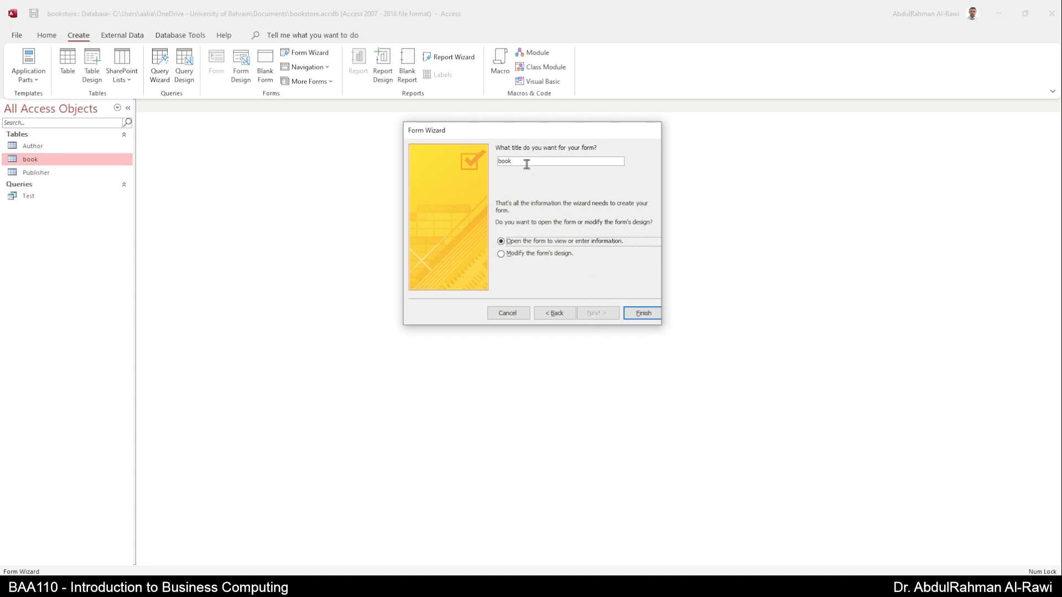
Title the form "Book Form" and finish the wizard with the form opened for viewing
{"action": "left_click_drag", "start_coordinate": [526, 165], "coordinate": [419, 159]}
{"action": "type", "text": "Book"}
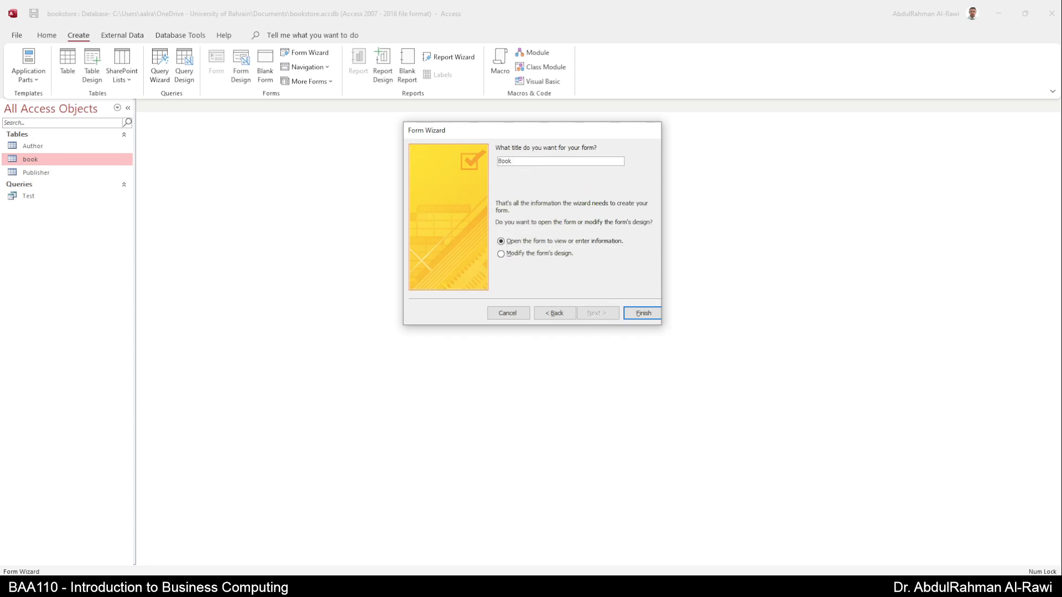
{"action": "type", "text": " Form"}
{"action": "left_click", "coordinate": [640, 320]}
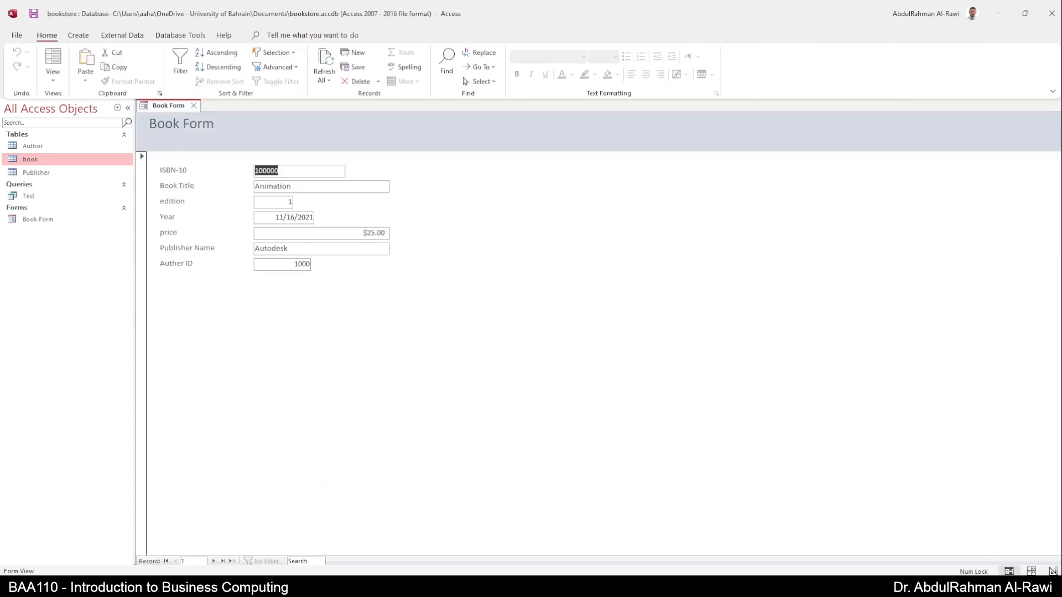
Go to the Database book's record in the form and set its Year to 10/19/2015
{"action": "left_click", "coordinate": [213, 561]}
{"action": "left_click", "coordinate": [213, 562]}
{"action": "left_click", "coordinate": [287, 205]}
{"action": "left_click", "coordinate": [312, 218]}
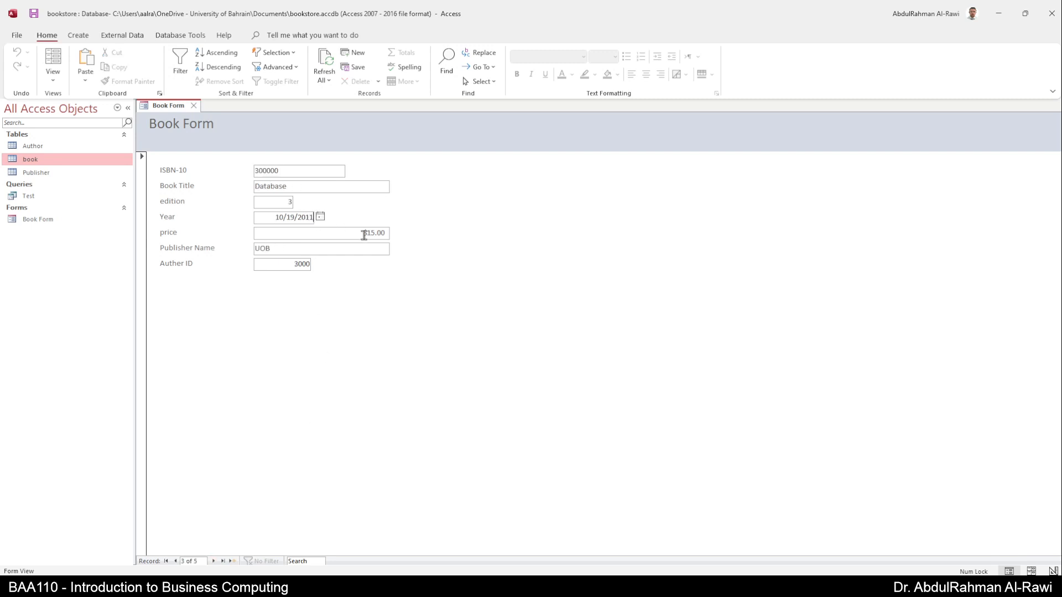
{"action": "key", "text": "BackSpace"}
{"action": "key", "text": "BackSpace"}
{"action": "type", "text": "21"}
{"action": "key", "text": "BackSpace"}
{"action": "key", "text": "BackSpace"}
{"action": "type", "text": "15"}
{"action": "key", "text": "Tab"}
Set the Engineering book's price to $40.00 in the form and move on to the following record
{"action": "left_click", "coordinate": [212, 561]}
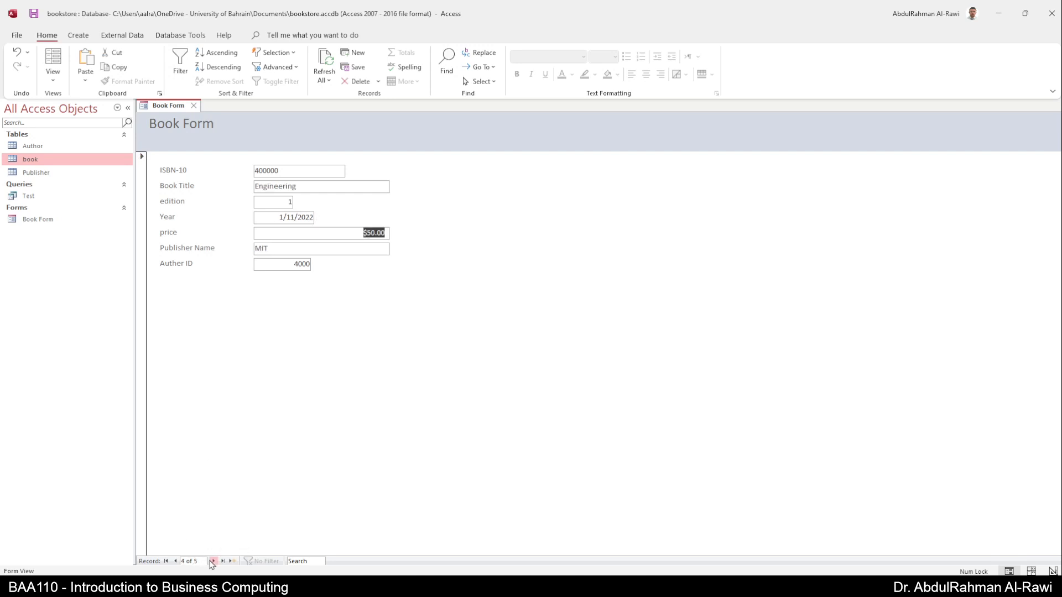
{"action": "left_click", "coordinate": [372, 234]}
{"action": "key", "text": "BackSpace"}
{"action": "type", "text": "4"}
{"action": "key", "text": "Tab"}
{"action": "left_click", "coordinate": [214, 561]}
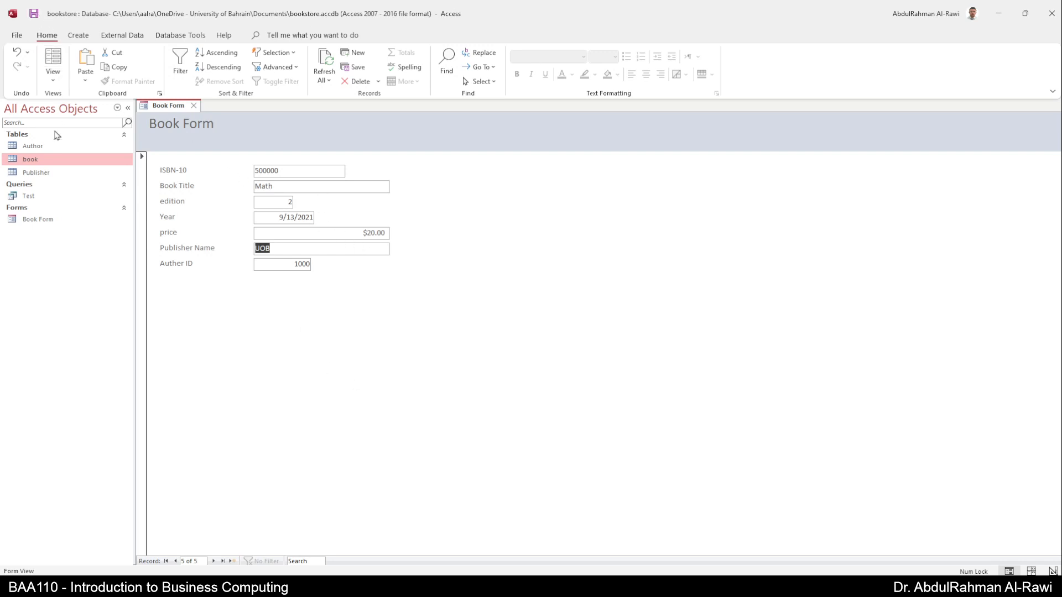
Open the book table and check the Engineering price and the Database year against the form edits
{"action": "double_click", "coordinate": [33, 161]}
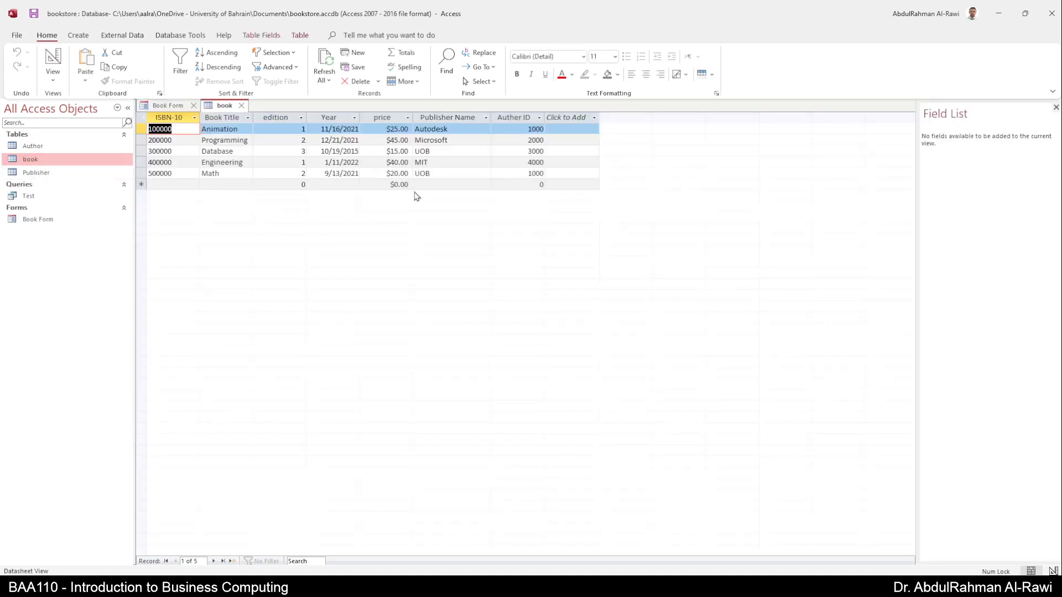
{"action": "left_click", "coordinate": [395, 162]}
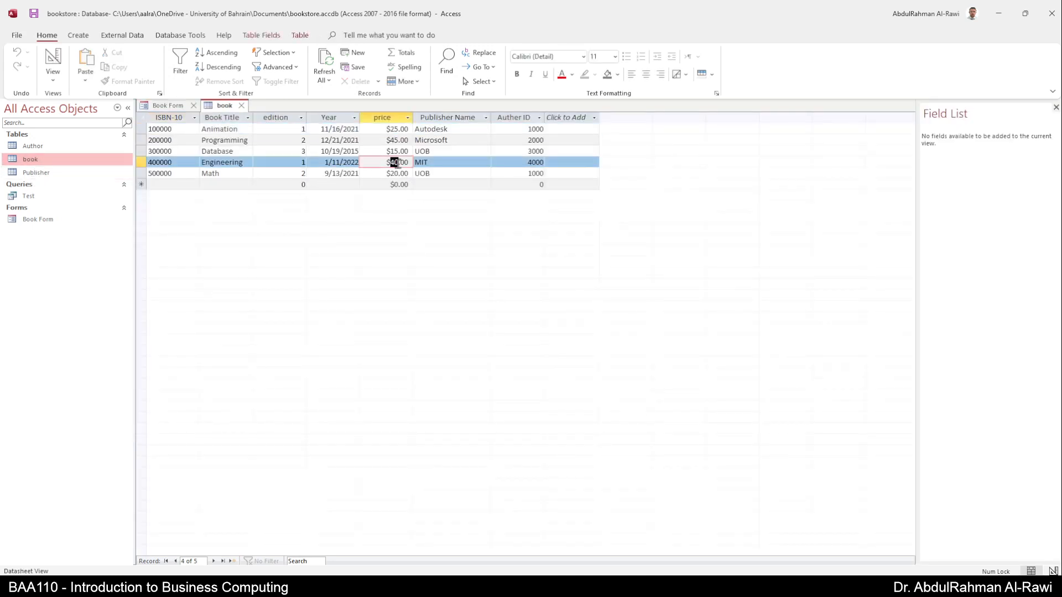
{"action": "left_click", "coordinate": [351, 162]}
{"action": "double_click", "coordinate": [351, 151]}
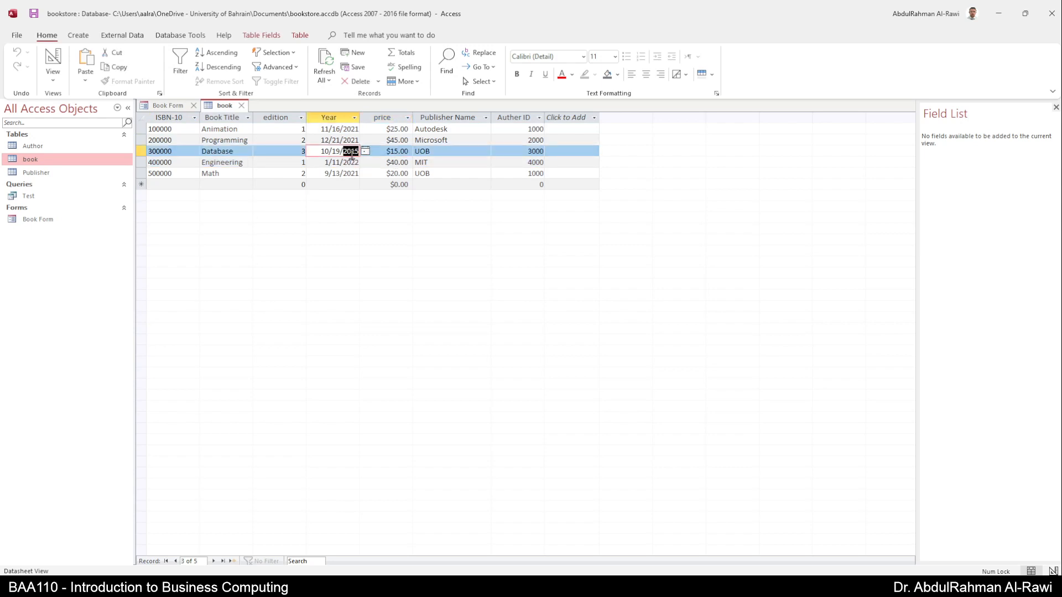
Show Book Form in Layout View and widen the ISBN-10 and edition boxes to match the Book Title box
{"action": "left_click", "coordinate": [169, 107]}
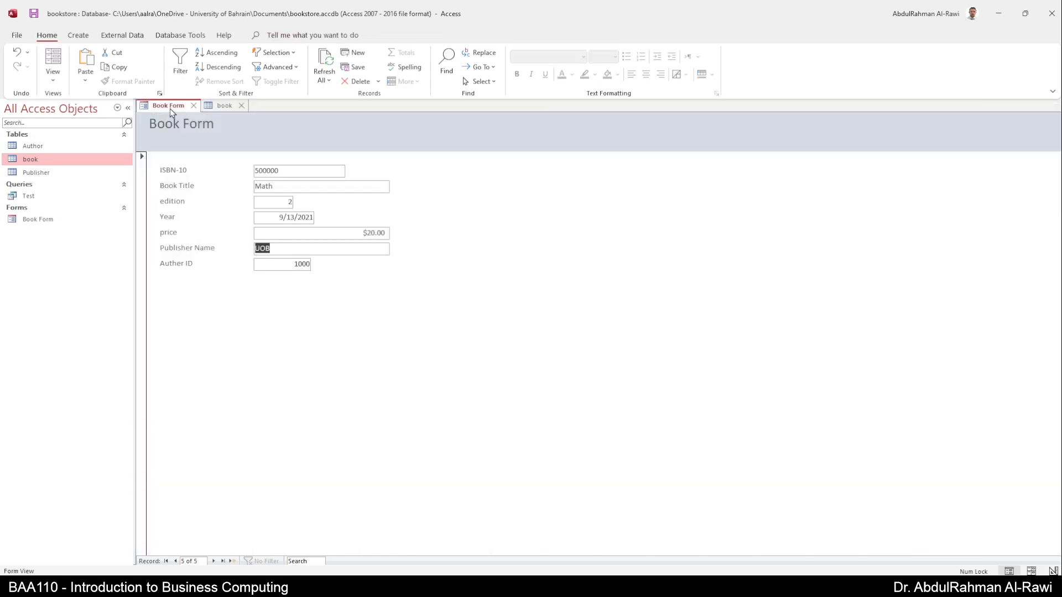
{"action": "left_click", "coordinate": [53, 78]}
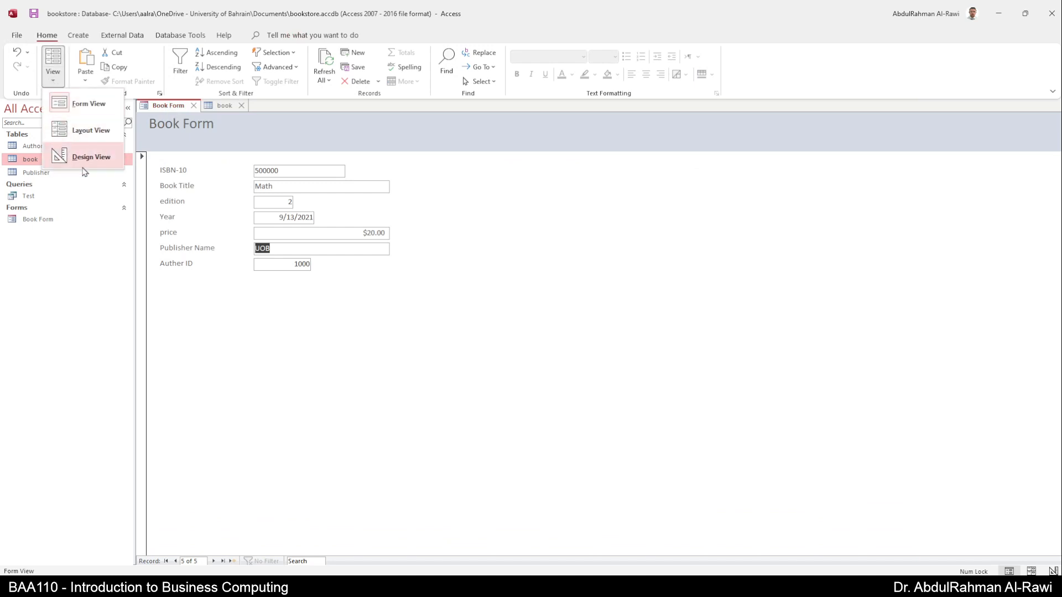
{"action": "left_click", "coordinate": [77, 132]}
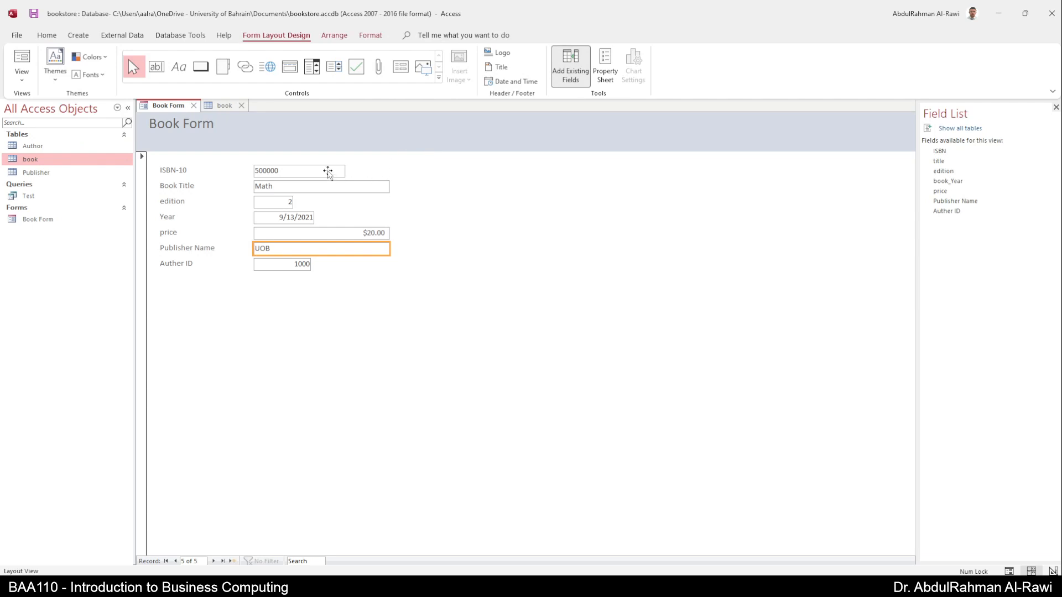
{"action": "left_click", "coordinate": [574, 227]}
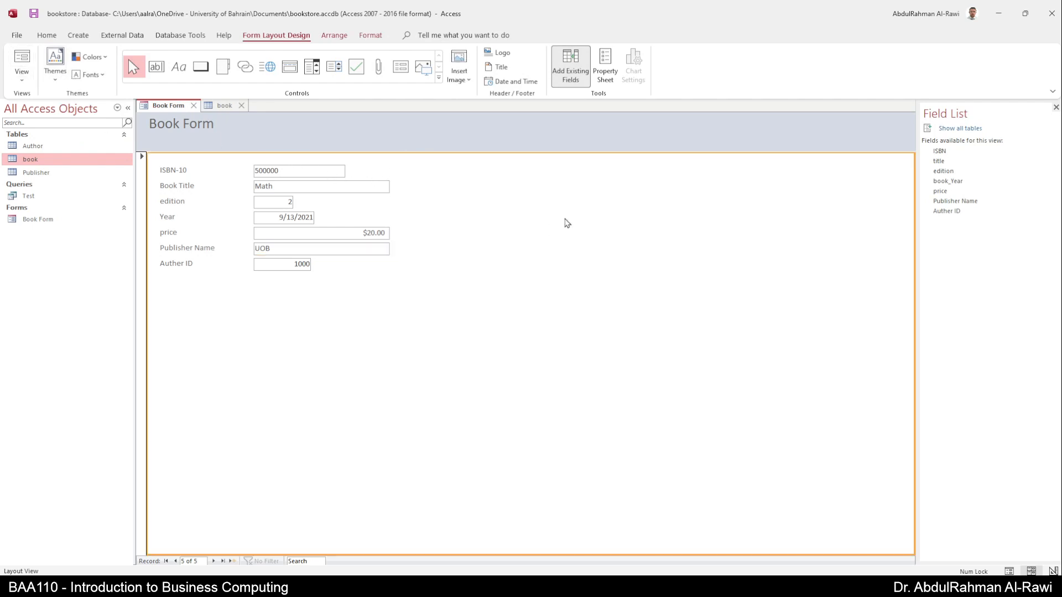
{"action": "left_click", "coordinate": [343, 171]}
{"action": "left_click_drag", "start_coordinate": [343, 171], "coordinate": [391, 168]}
{"action": "left_click", "coordinate": [292, 204]}
{"action": "left_click_drag", "start_coordinate": [378, 197], "coordinate": [390, 200]}
Widen the Year and Auther ID boxes to match the other boxes and return to Form View
{"action": "left_click", "coordinate": [312, 218]}
{"action": "left_click_drag", "start_coordinate": [315, 219], "coordinate": [390, 217]}
{"action": "left_click", "coordinate": [311, 265]}
{"action": "left_click_drag", "start_coordinate": [311, 265], "coordinate": [389, 266]}
{"action": "left_click", "coordinate": [321, 312]}
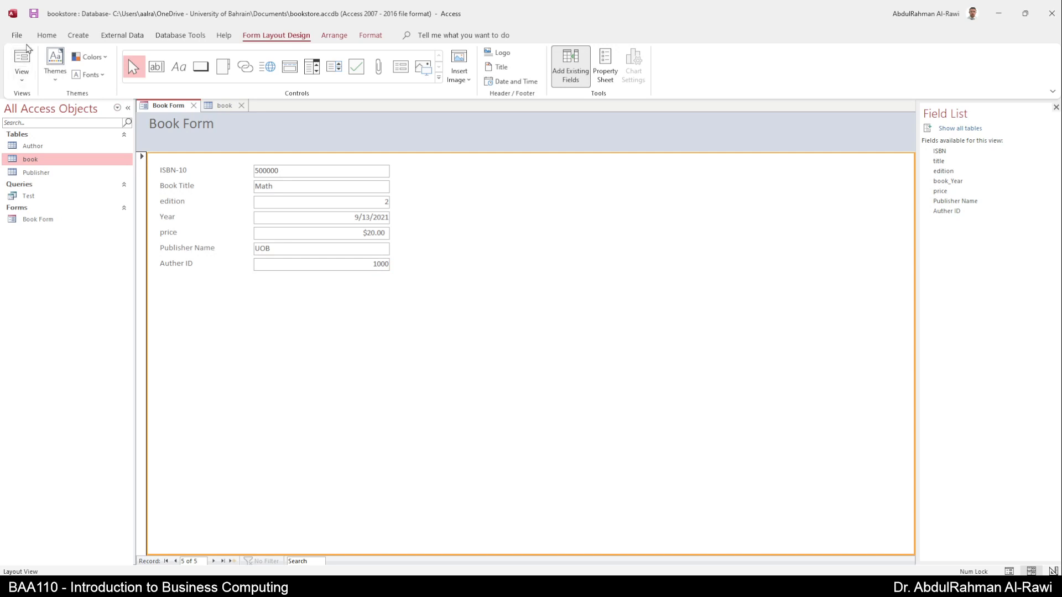
{"action": "left_click", "coordinate": [26, 50]}
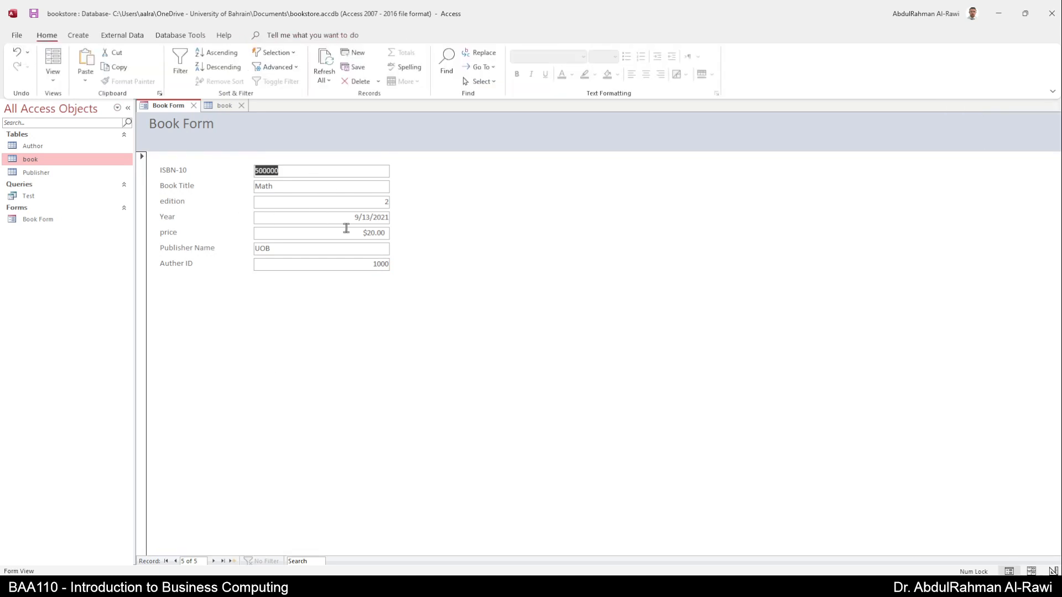
View Book Form in Design View, close it saving its design changes, and close the book table
{"action": "left_click", "coordinate": [52, 77]}
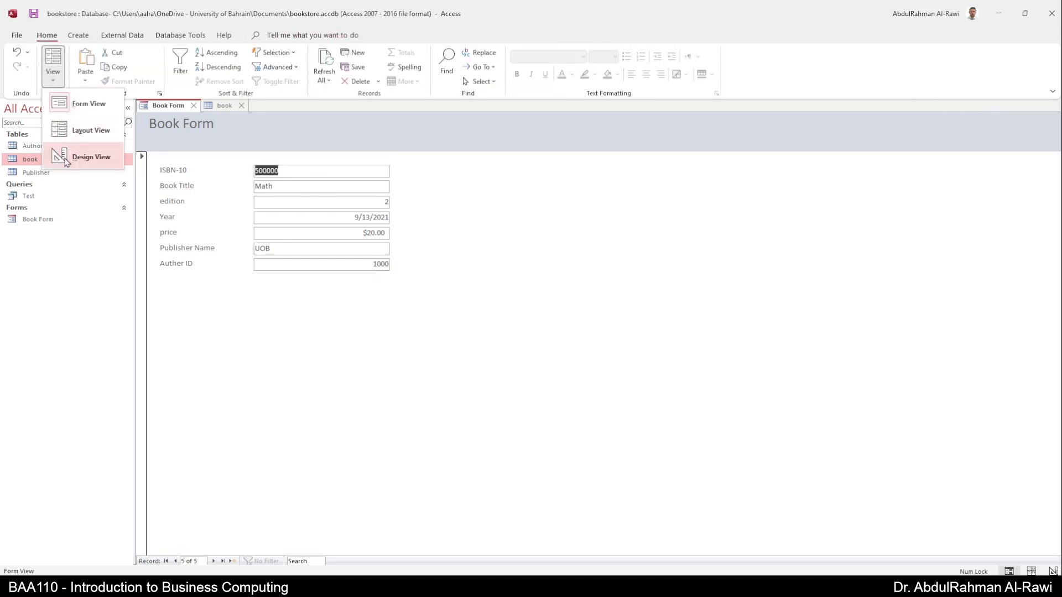
{"action": "left_click", "coordinate": [82, 157]}
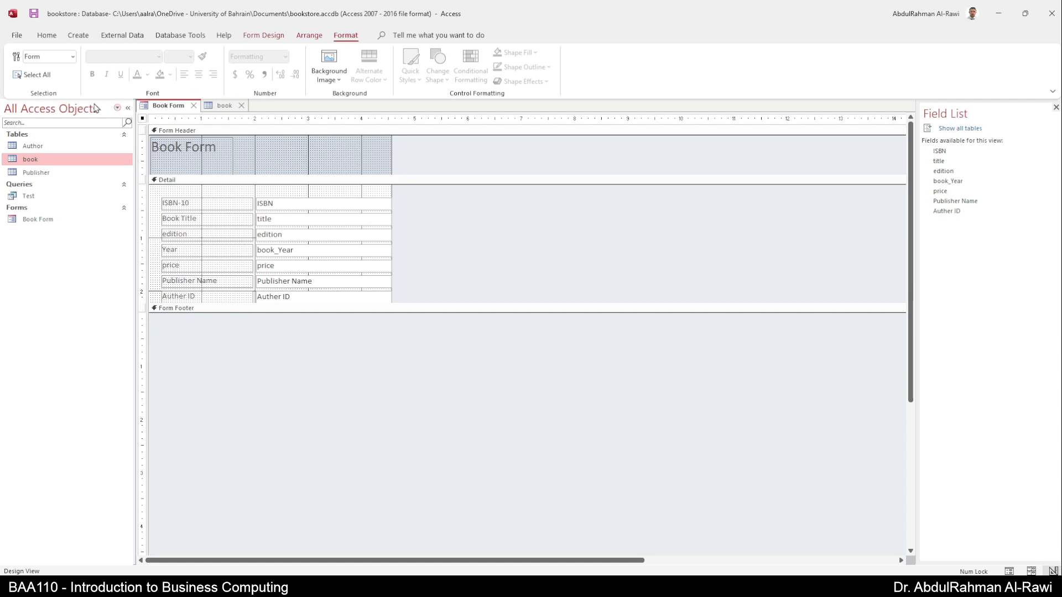
{"action": "left_click", "coordinate": [193, 105]}
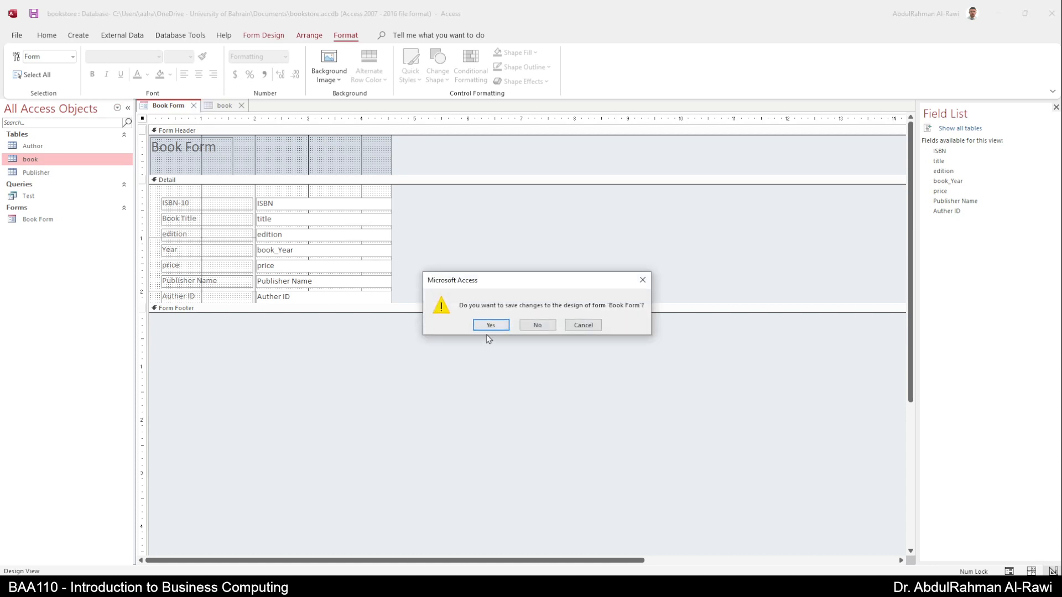
{"action": "left_click", "coordinate": [490, 329]}
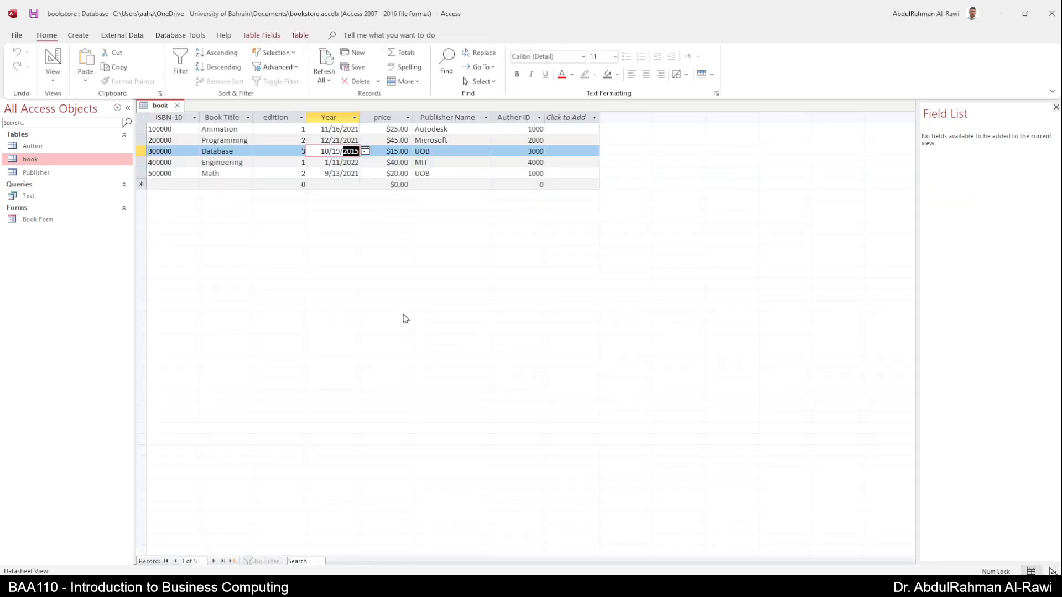
{"action": "left_click", "coordinate": [176, 105]}
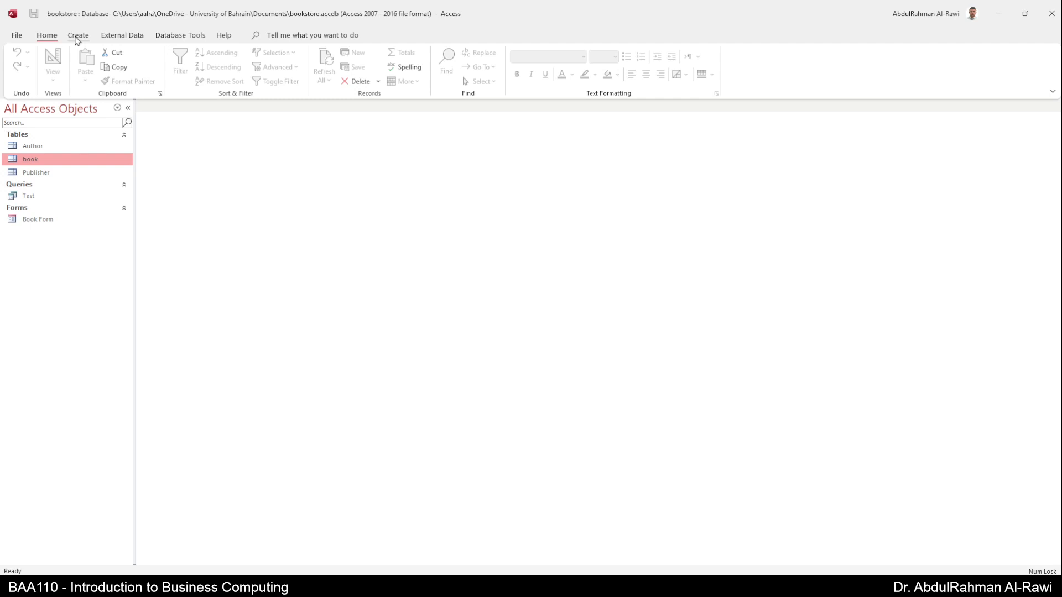
Start a report with the Report Wizard using all fields of the book table plus Publisher Name from the Publisher table
{"action": "left_click", "coordinate": [77, 37]}
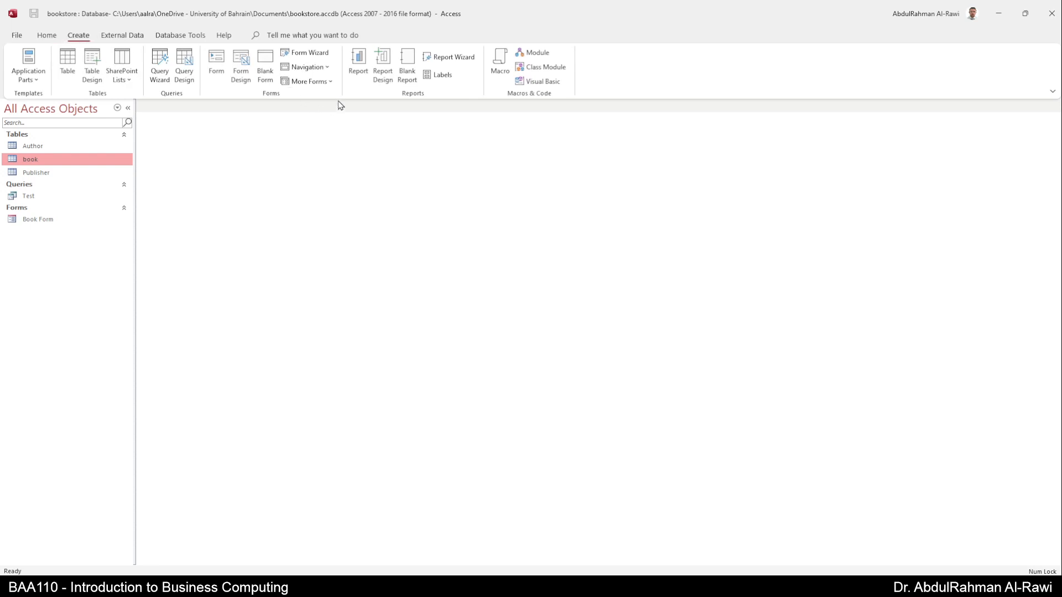
{"action": "left_click", "coordinate": [456, 59]}
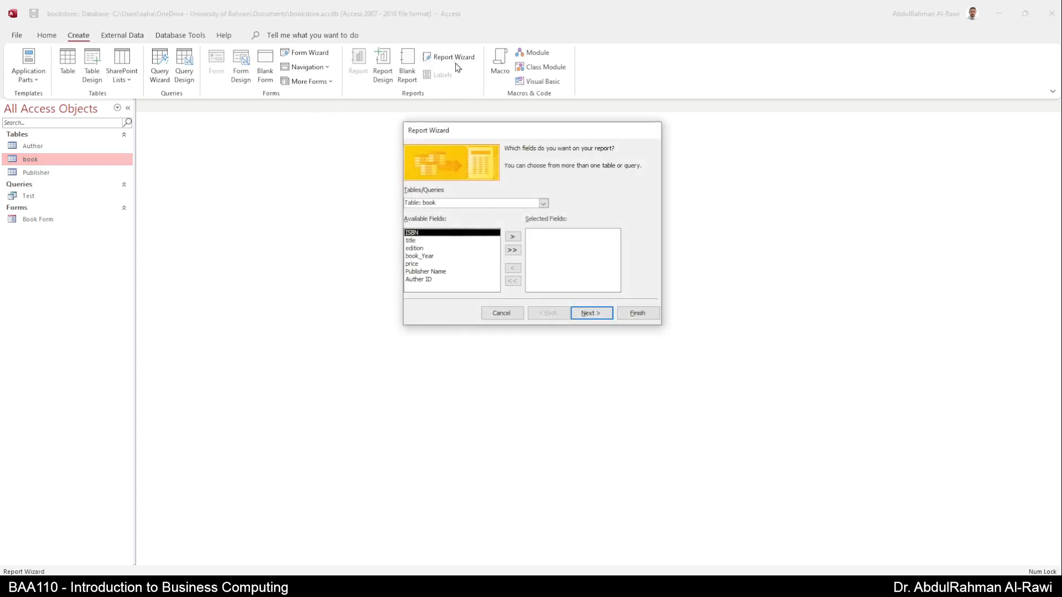
{"action": "left_click", "coordinate": [514, 252]}
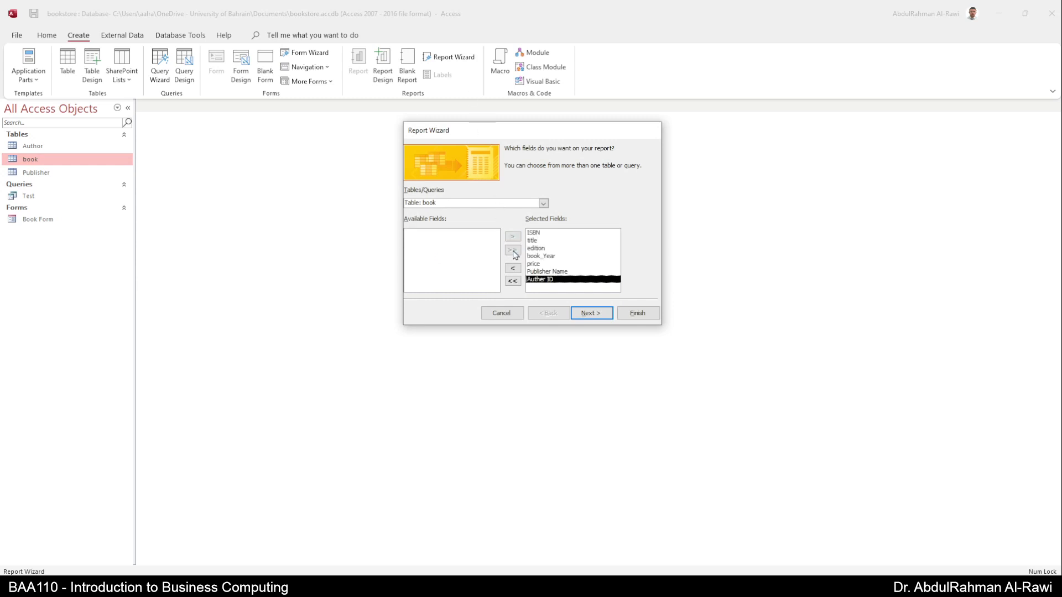
{"action": "left_click", "coordinate": [543, 203]}
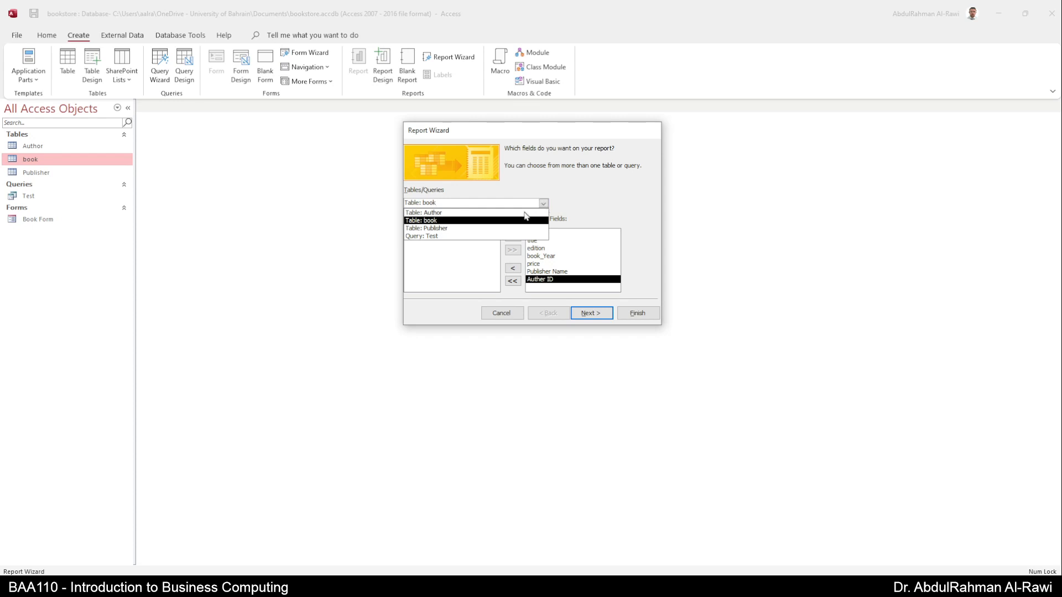
{"action": "left_click", "coordinate": [506, 228]}
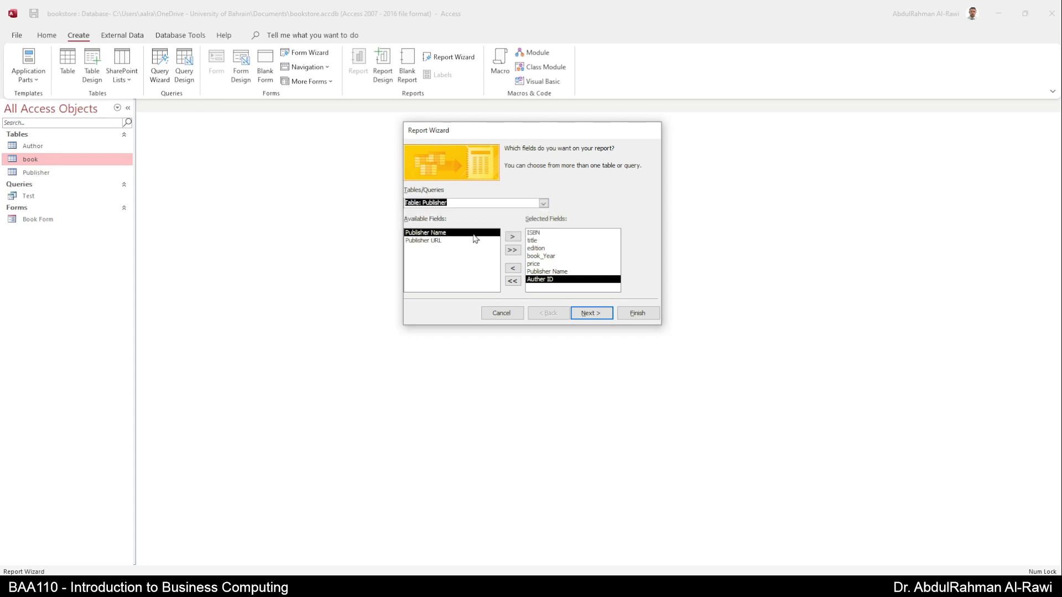
{"action": "double_click", "coordinate": [444, 235]}
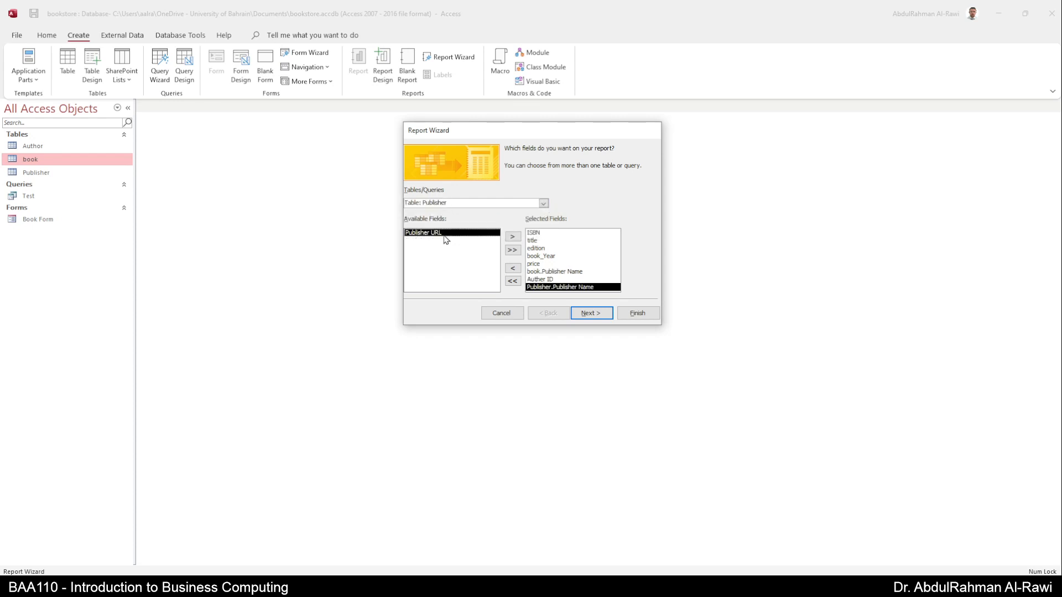
{"action": "left_click", "coordinate": [586, 312]}
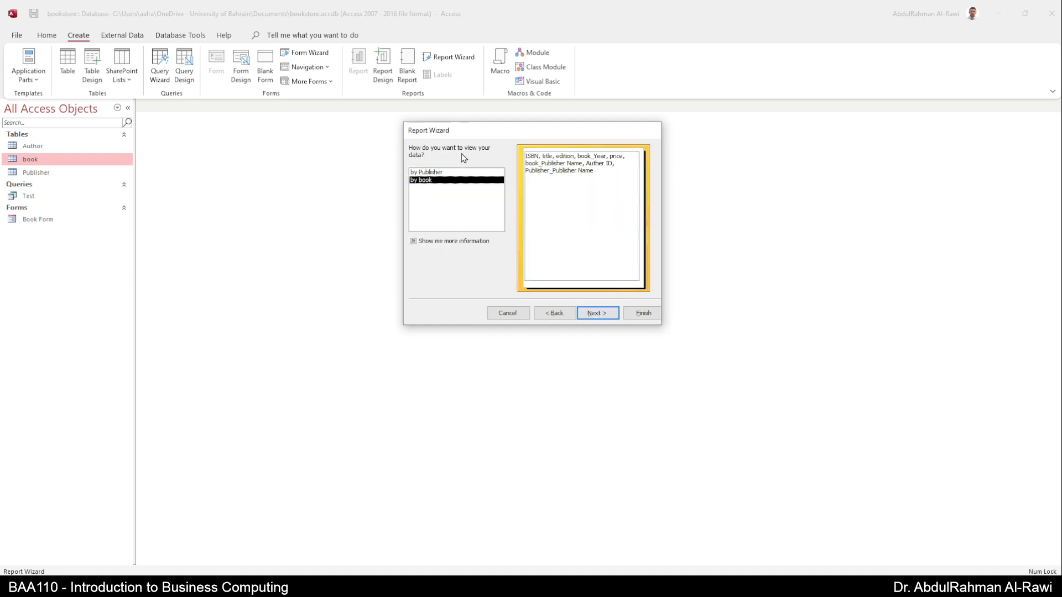
View the report data by Publisher and add no further grouping levels
{"action": "left_click", "coordinate": [430, 173]}
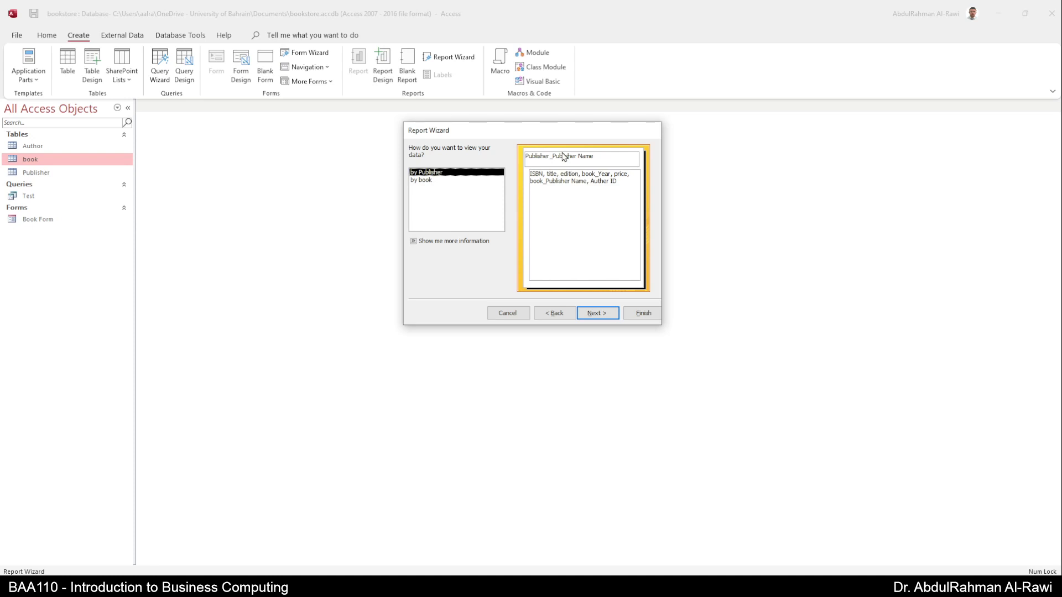
{"action": "left_click", "coordinate": [605, 314]}
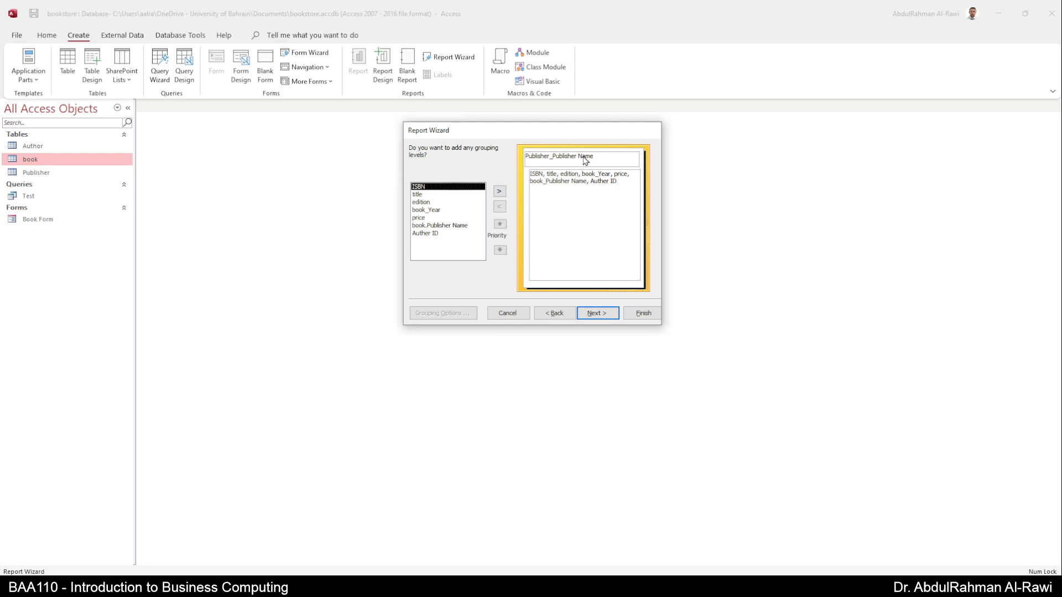
{"action": "left_click", "coordinate": [427, 234]}
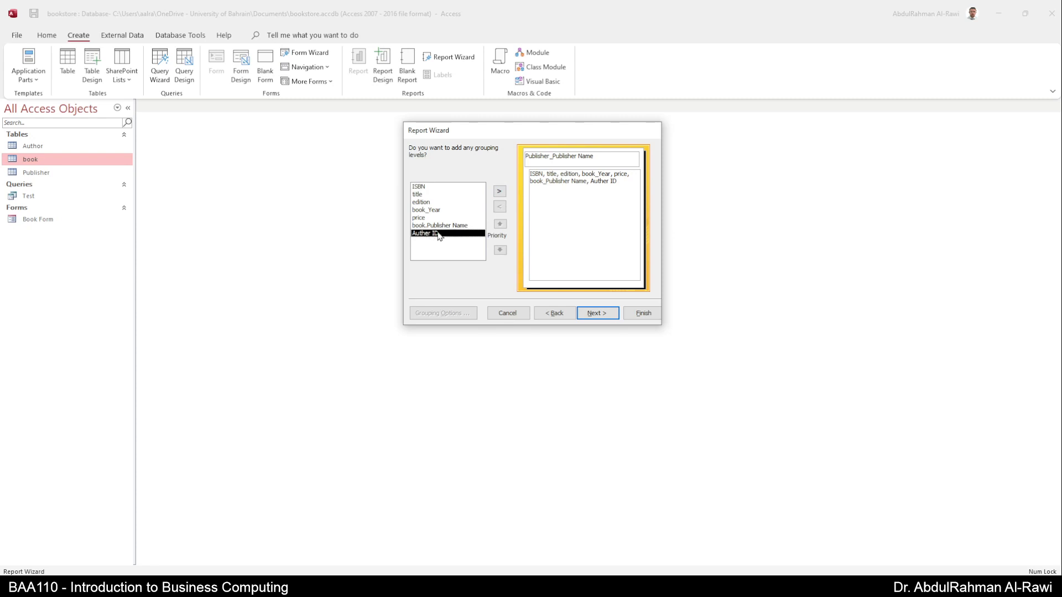
{"action": "left_click", "coordinate": [597, 314]}
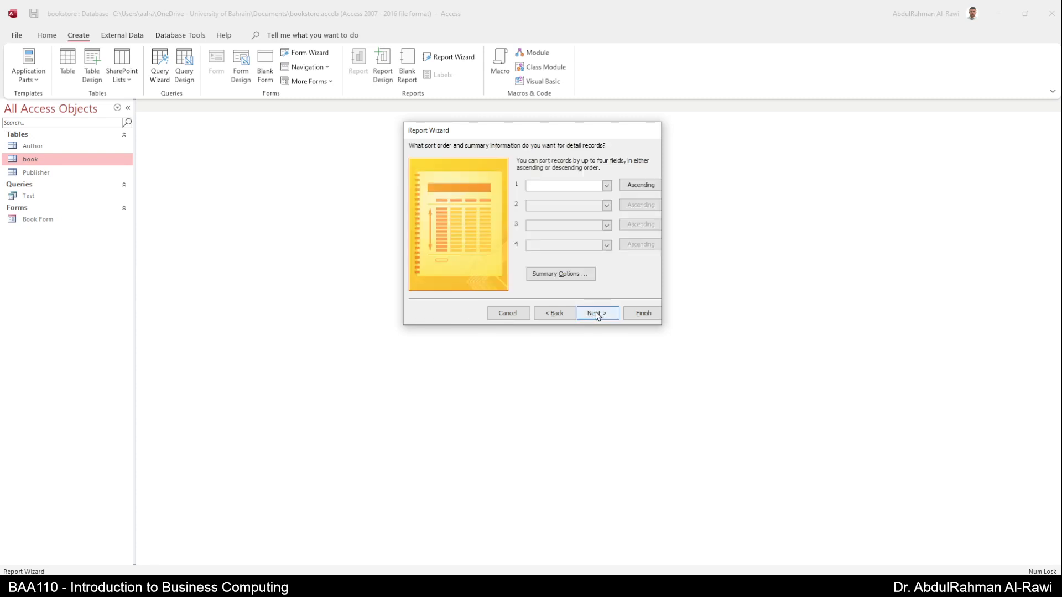
Sort the detail records by price in ascending order and keep the Stepped layout in Portrait orientation
{"action": "left_click", "coordinate": [607, 186]}
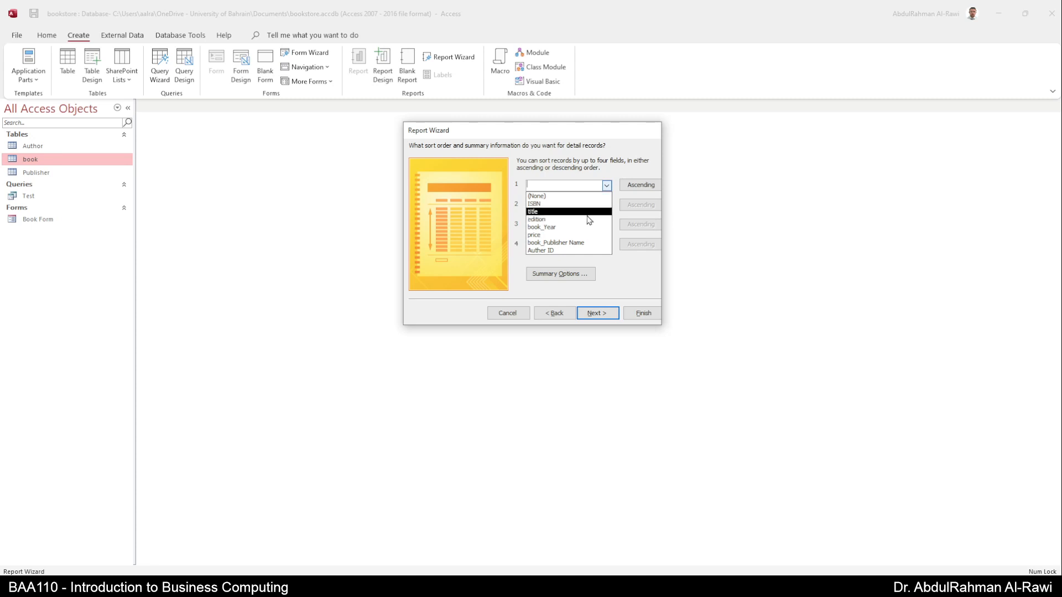
{"action": "left_click", "coordinate": [578, 235]}
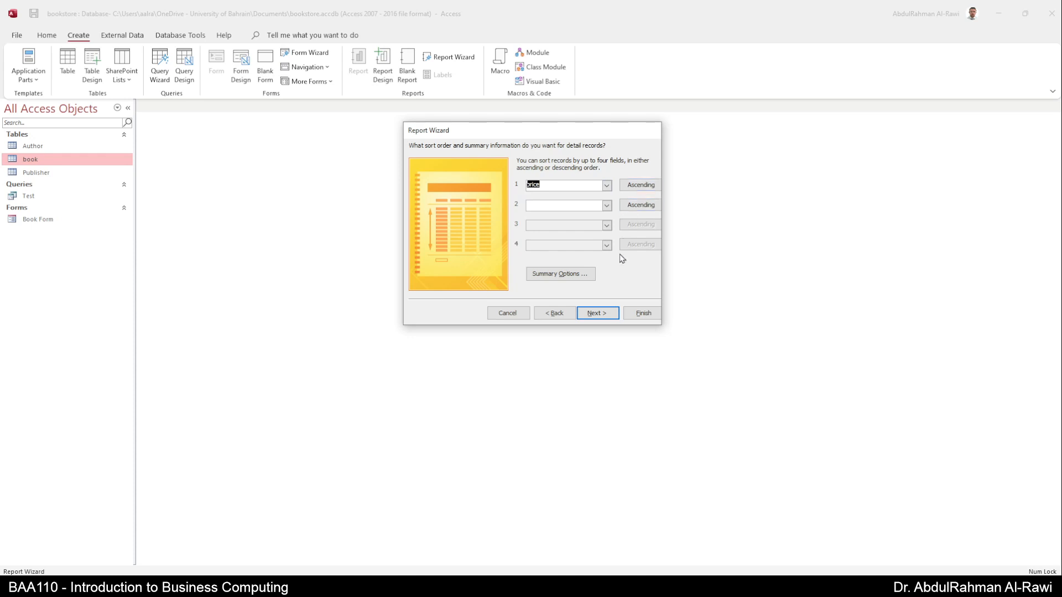
{"action": "left_click", "coordinate": [600, 317]}
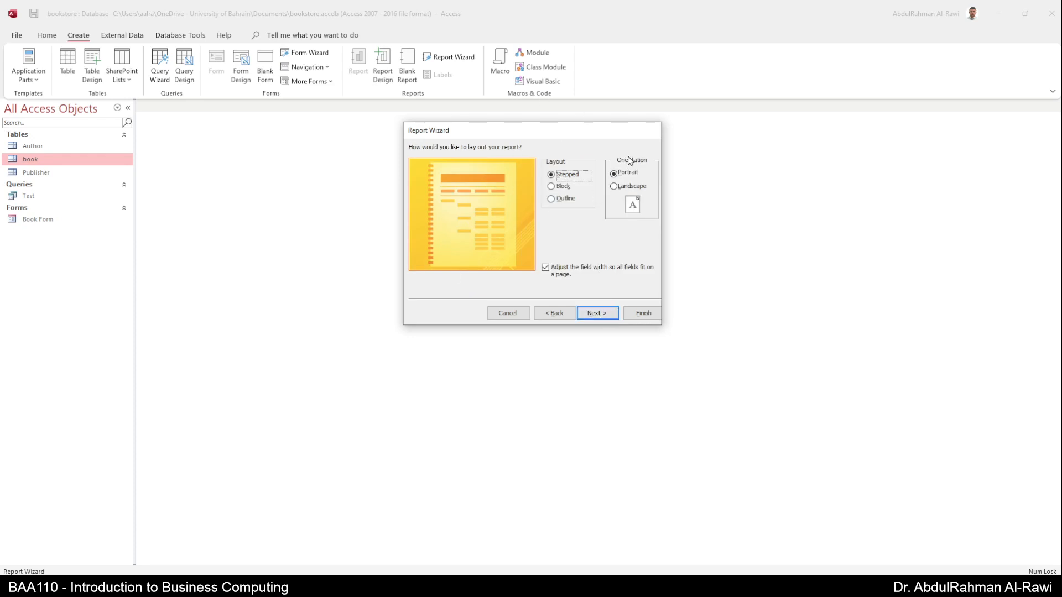
{"action": "left_click", "coordinate": [607, 312]}
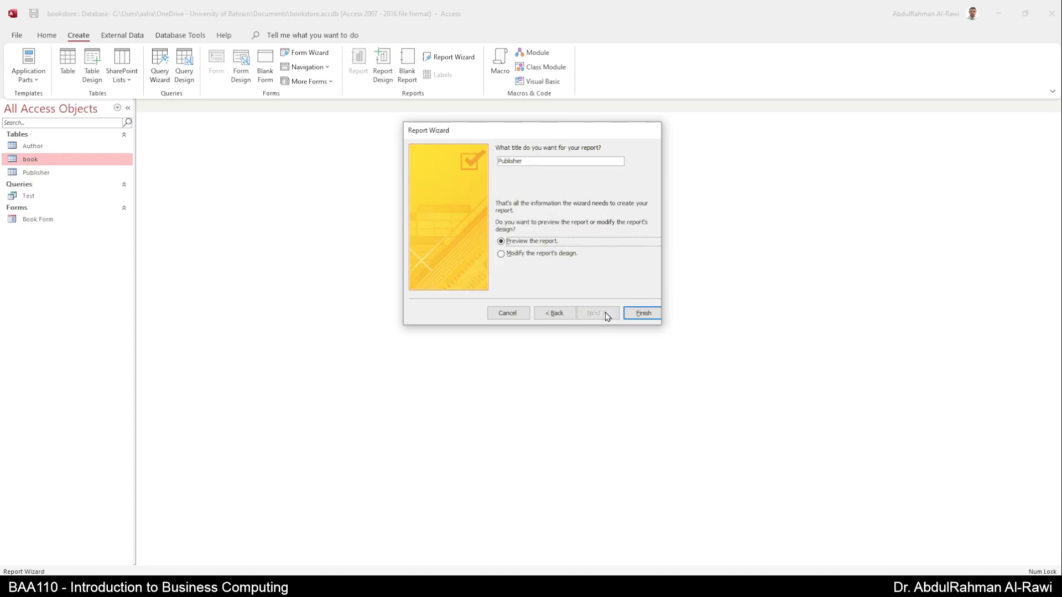
Title the report Publisher_Books Report and finish the wizard with a preview of the report
{"action": "left_click", "coordinate": [545, 162]}
{"action": "type", "text": "Books Report"}
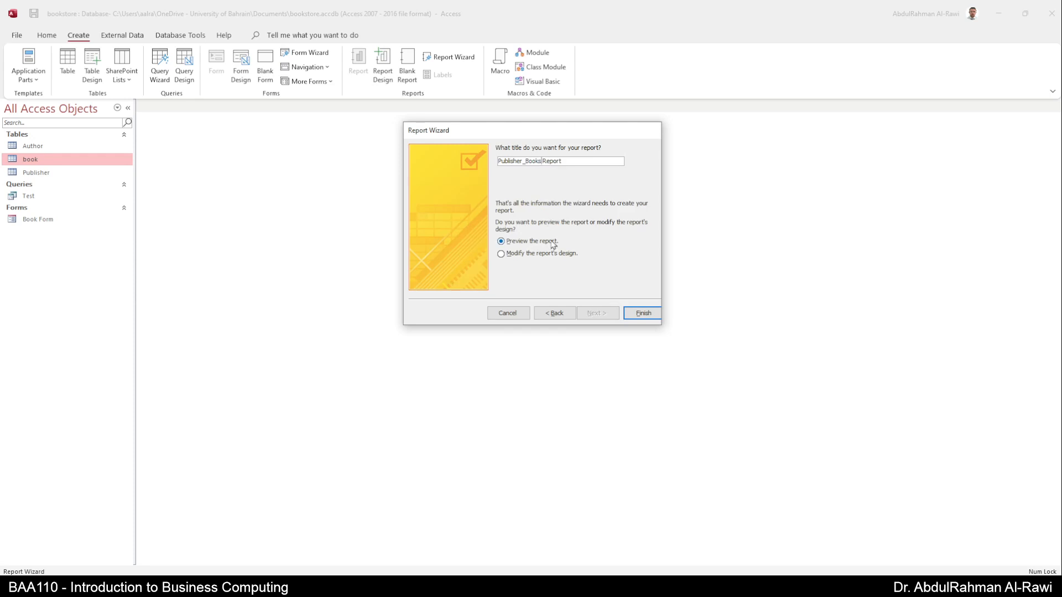
{"action": "left_click", "coordinate": [643, 314]}
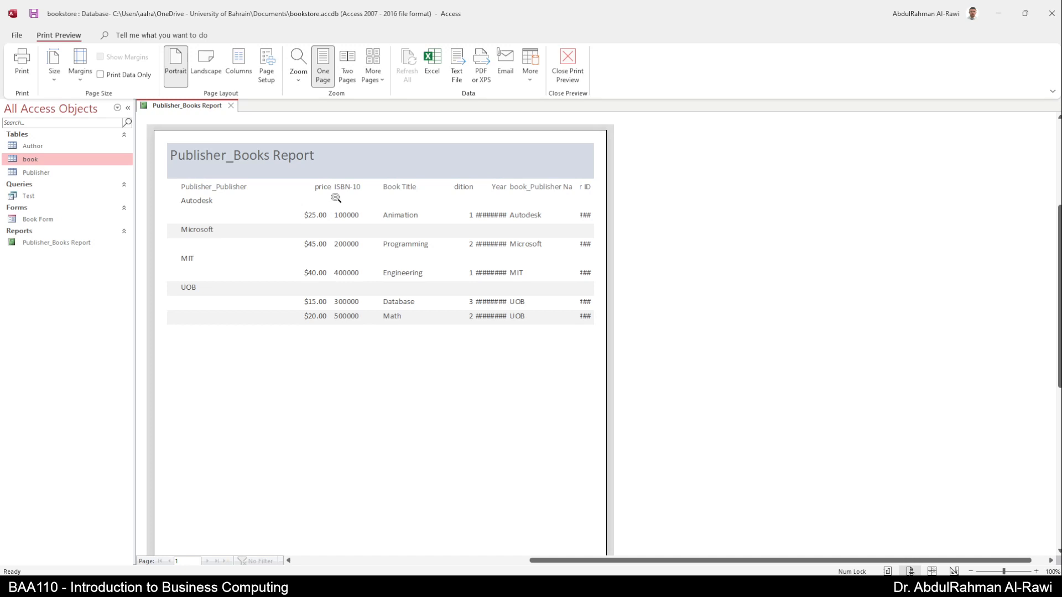
Close the print preview, show the report in Layout View and narrow the publisher name value boxes
{"action": "left_click", "coordinate": [575, 65]}
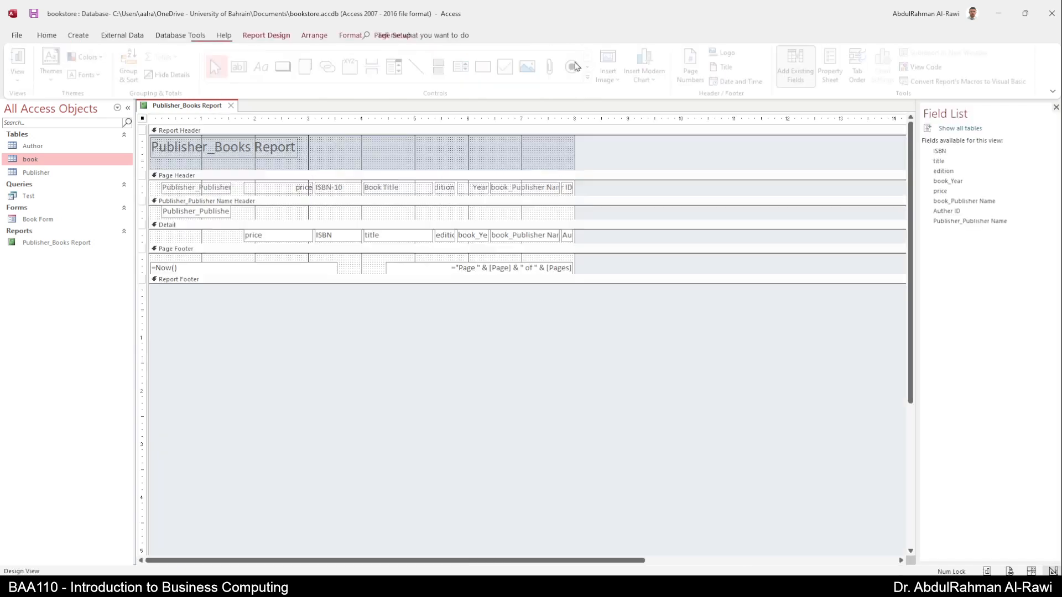
{"action": "left_click", "coordinate": [23, 84]}
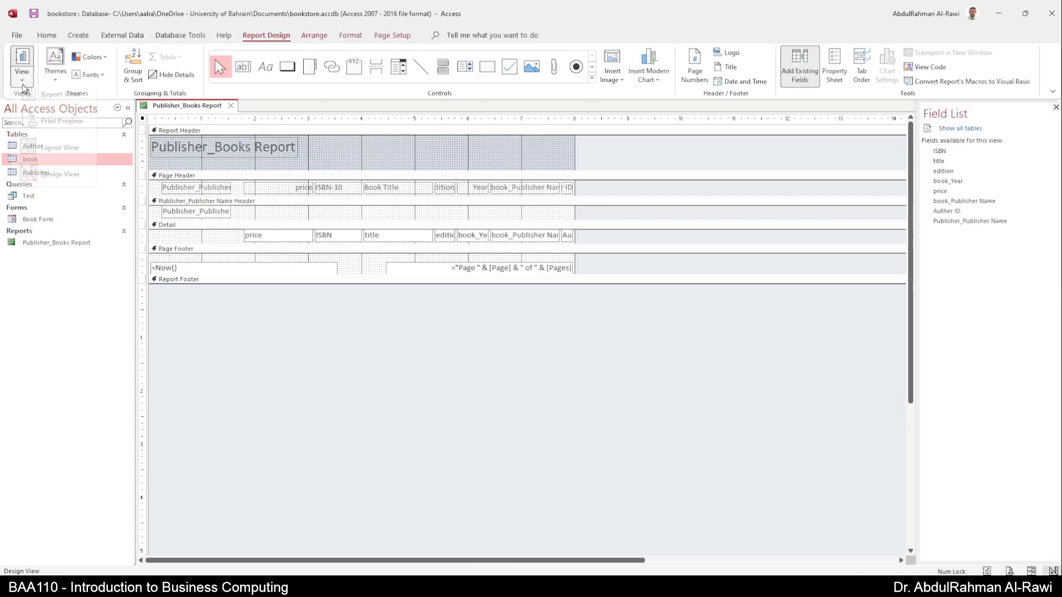
{"action": "left_click", "coordinate": [55, 158]}
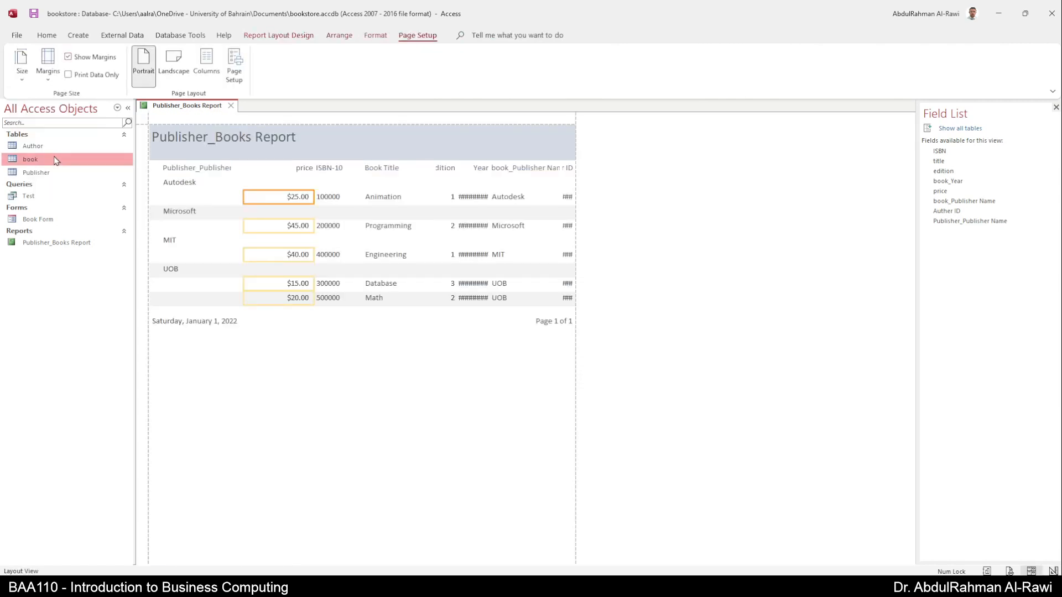
{"action": "left_click", "coordinate": [195, 184]}
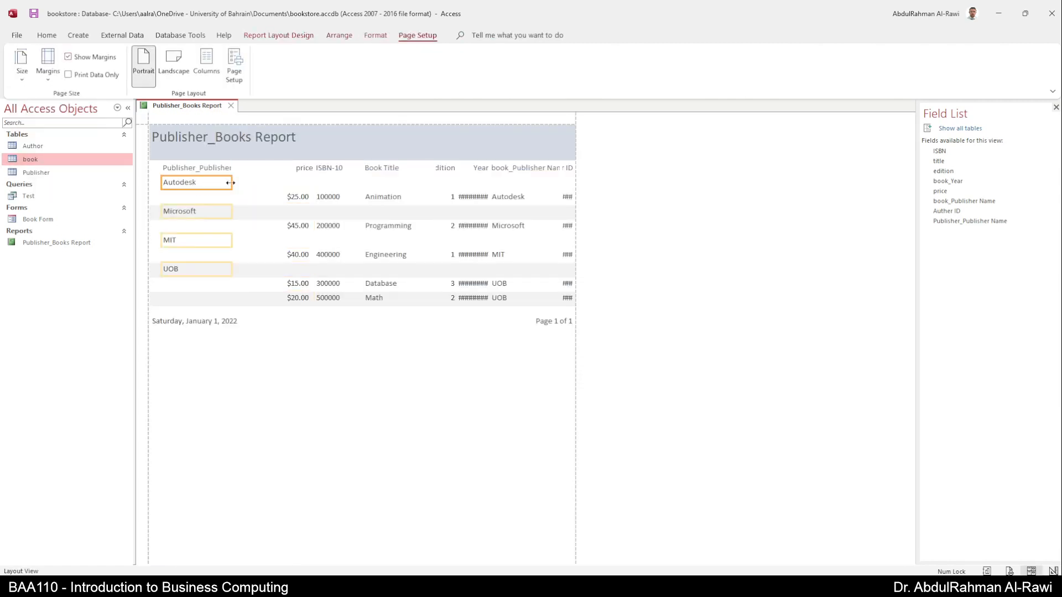
{"action": "left_click_drag", "start_coordinate": [230, 182], "coordinate": [217, 182]}
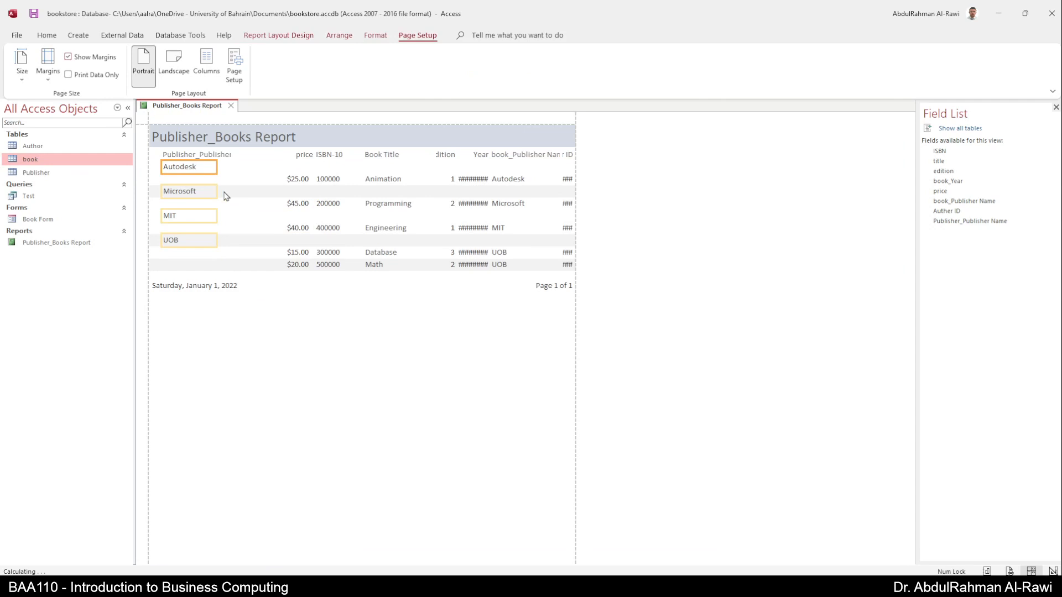
Select the headings and values of all columns from price to Auther ID and shift them slightly left together
{"action": "left_click", "coordinate": [277, 181]}
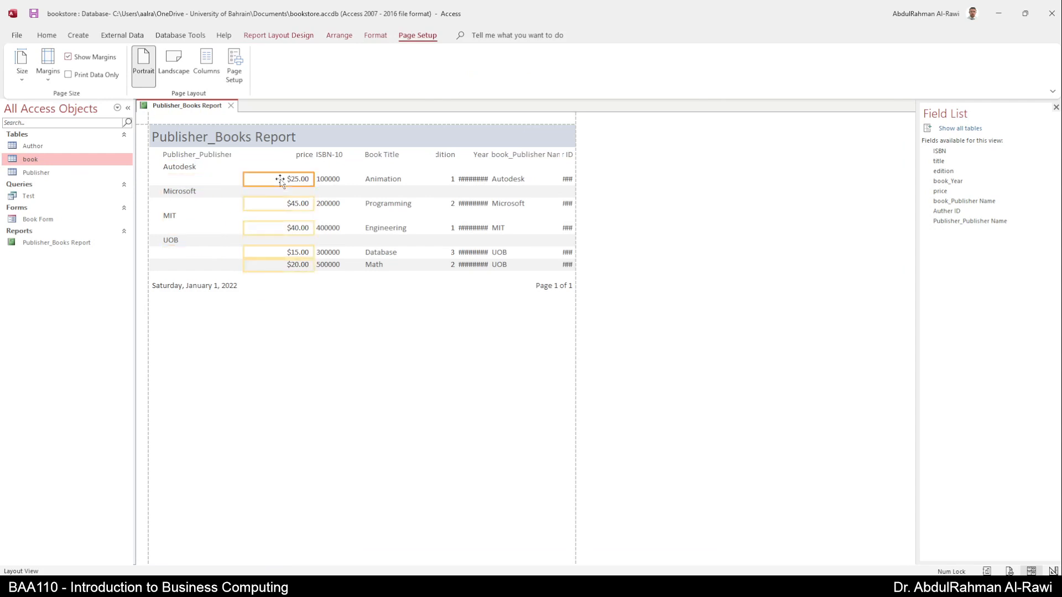
{"action": "left_click", "coordinate": [329, 179], "text": "shift"}
{"action": "left_click", "coordinate": [382, 178], "text": "shift"}
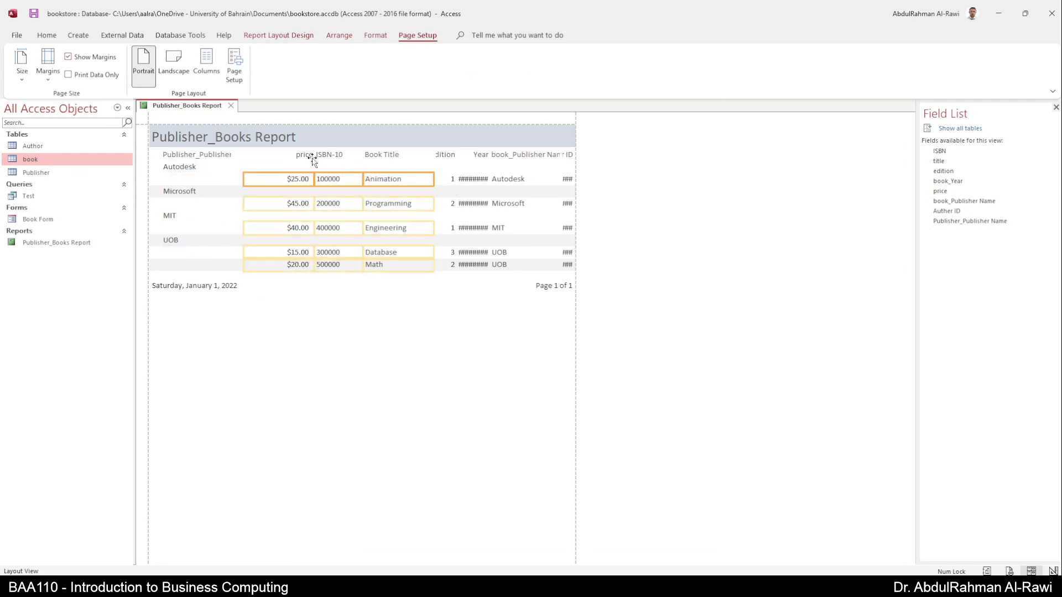
{"action": "left_click", "coordinate": [307, 156], "text": "shift"}
{"action": "left_click", "coordinate": [331, 156], "text": "shift"}
{"action": "left_click", "coordinate": [381, 157], "text": "shift"}
{"action": "left_click", "coordinate": [445, 155], "text": "shift"}
{"action": "left_click", "coordinate": [479, 154], "text": "shift"}
{"action": "left_click", "coordinate": [526, 155], "text": "shift"}
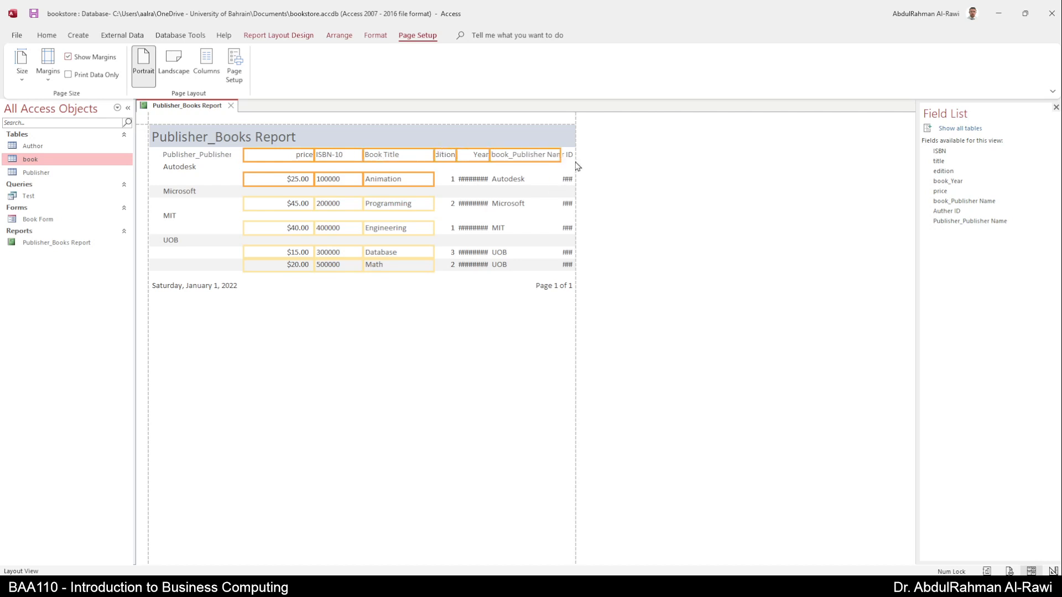
{"action": "left_click", "coordinate": [568, 155], "text": "shift"}
{"action": "left_click", "coordinate": [567, 178], "text": "shift"}
{"action": "left_click", "coordinate": [520, 179], "text": "shift"}
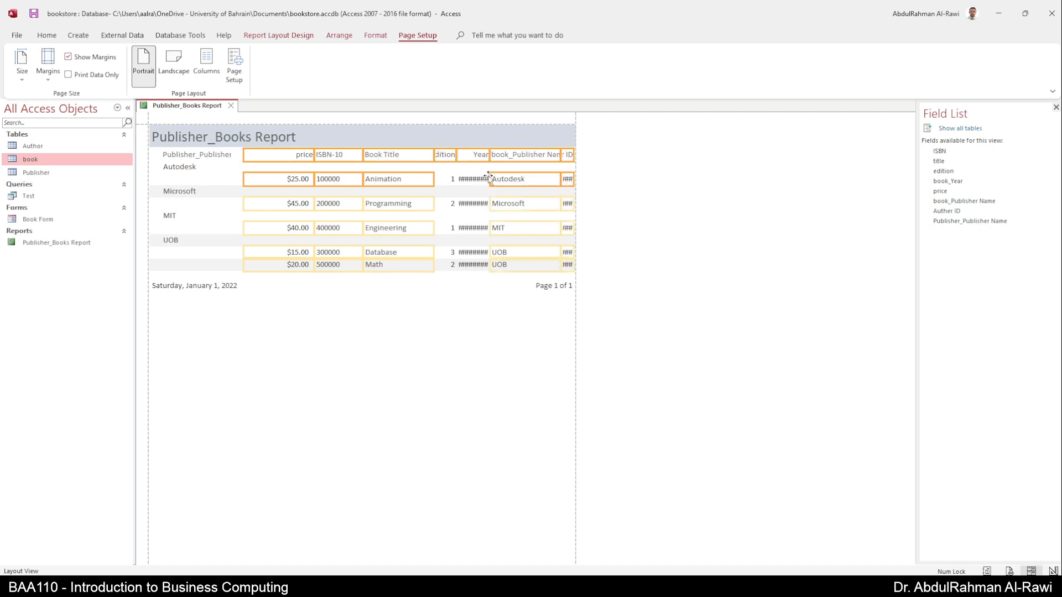
{"action": "left_click", "coordinate": [476, 179], "text": "shift"}
{"action": "left_click", "coordinate": [450, 180], "text": "shift"}
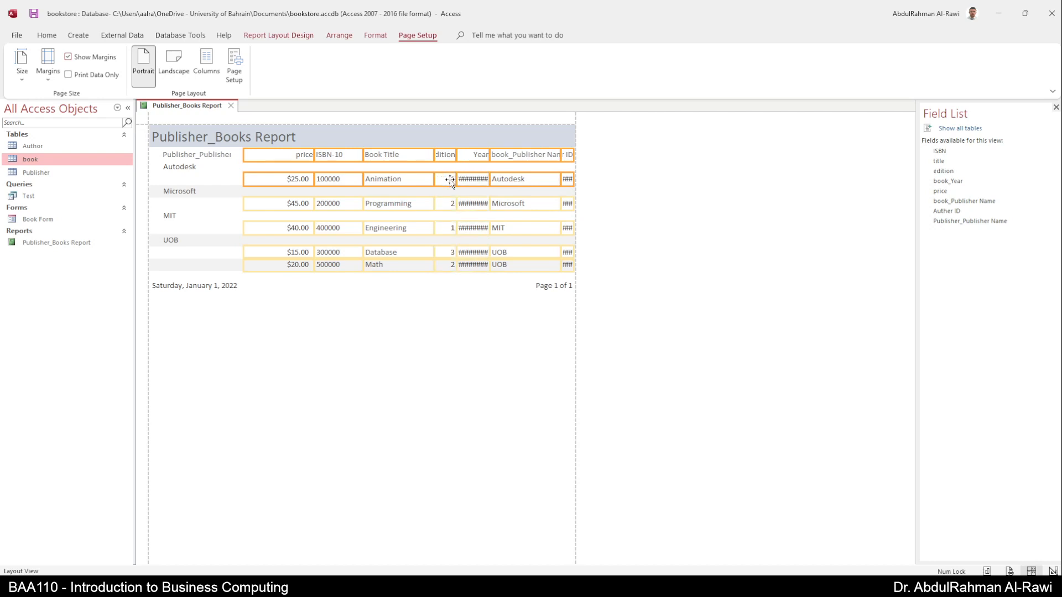
{"action": "key", "text": "Left"}
{"action": "key", "text": "Left"}
{"action": "key", "text": "Left"}
{"action": "key", "text": "Left"}
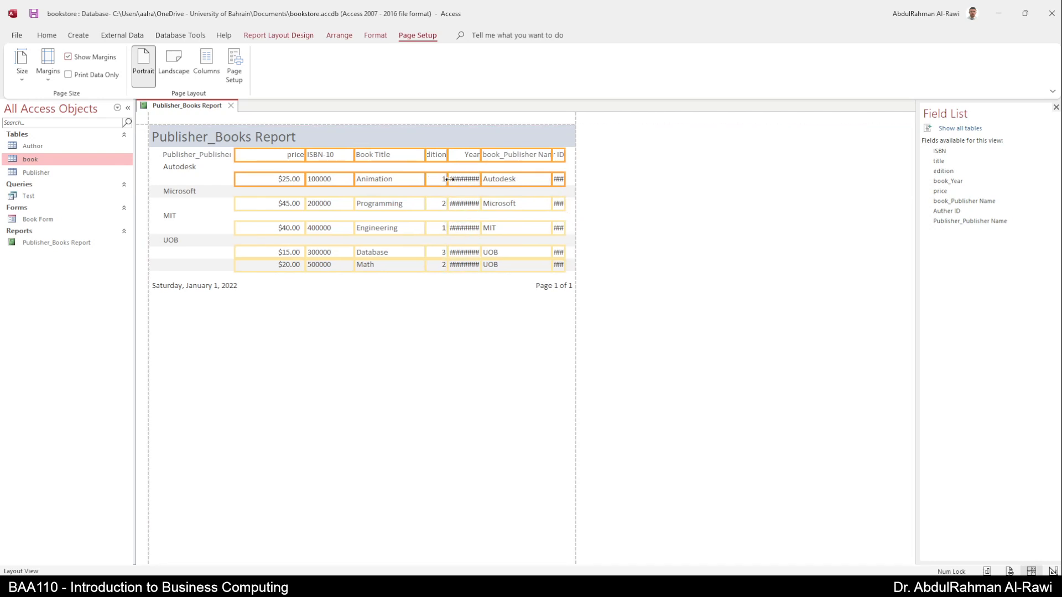
{"action": "key", "text": "Left"}
{"action": "key", "text": "Left"}
{"action": "key", "text": "Left"}
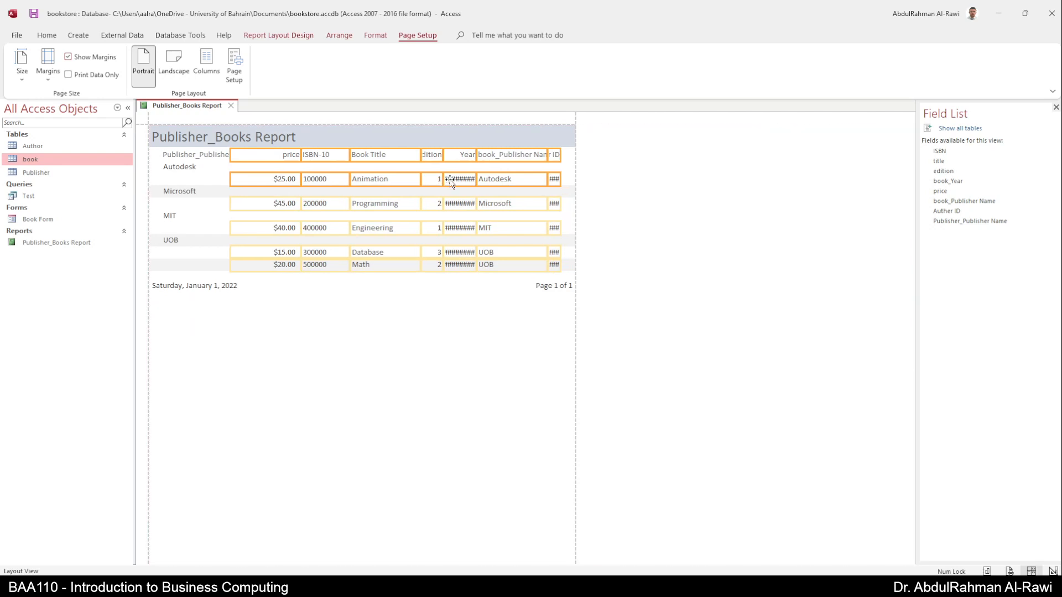
{"action": "left_click", "coordinate": [345, 298]}
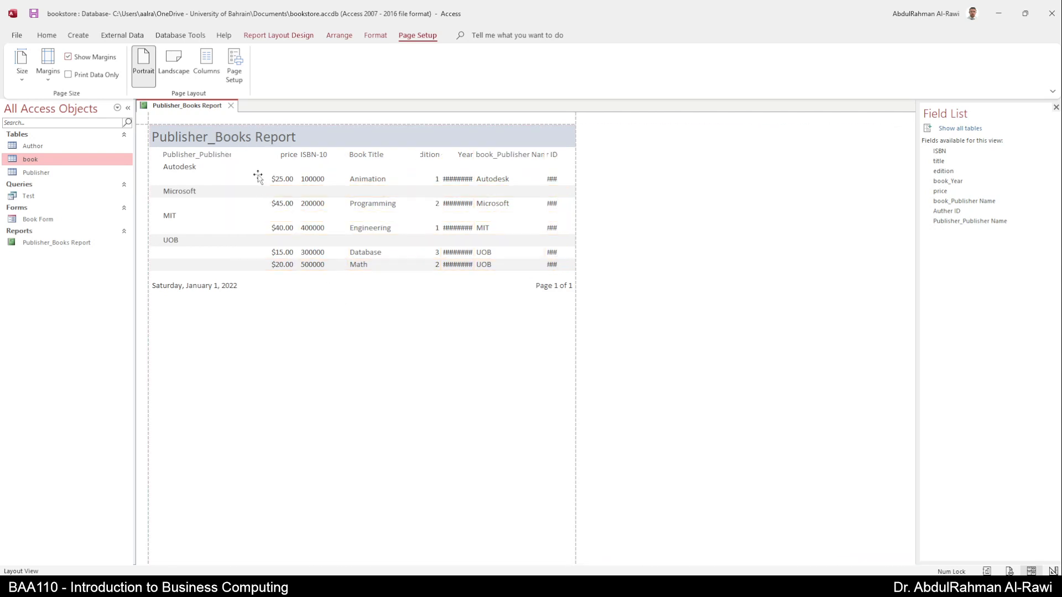
Narrow the price heading and value boxes and widen the Publisher_Publisher Name heading to fit its full text
{"action": "left_click", "coordinate": [255, 155]}
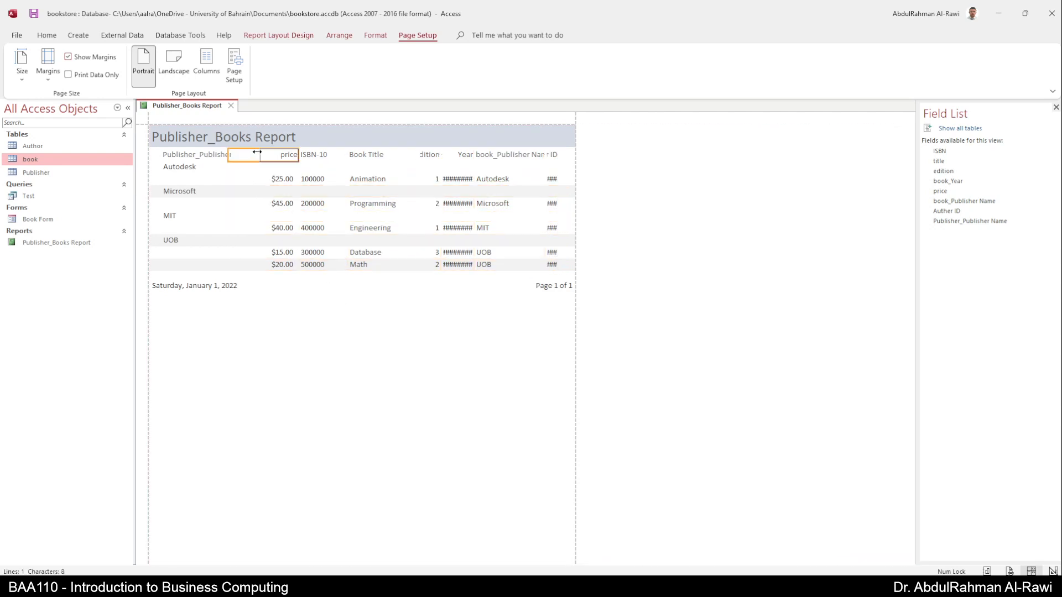
{"action": "left_click", "coordinate": [241, 184]}
{"action": "left_click_drag", "start_coordinate": [227, 178], "coordinate": [259, 160]}
{"action": "left_click", "coordinate": [294, 310]}
{"action": "left_click", "coordinate": [229, 157]}
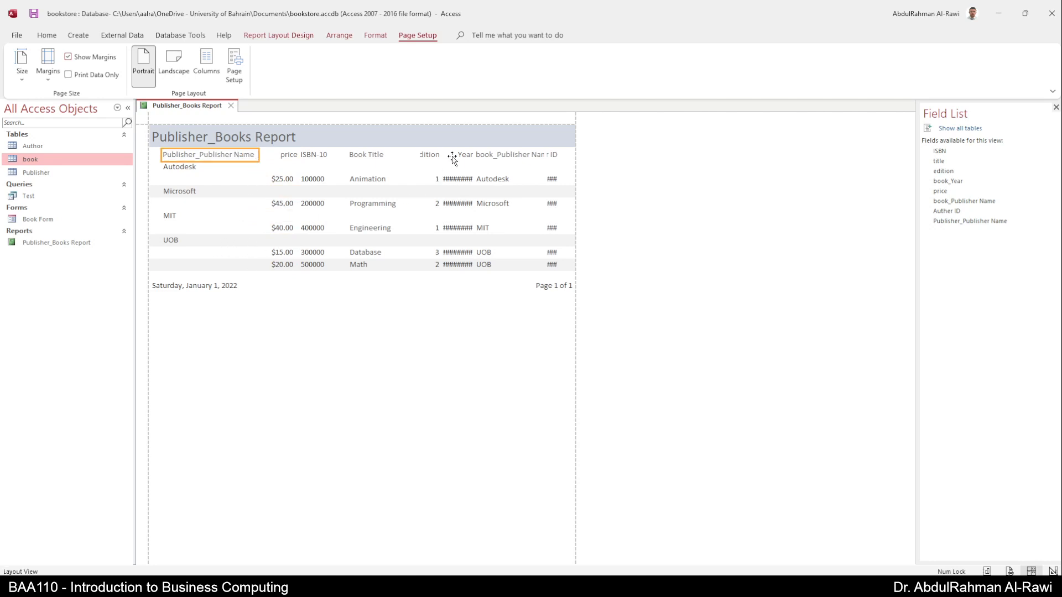
Widen the edition heading to the left so that its full text fits
{"action": "left_click", "coordinate": [419, 157]}
{"action": "left_click_drag", "start_coordinate": [418, 158], "coordinate": [405, 158]}
{"action": "left_click", "coordinate": [466, 156]}
{"action": "left_click", "coordinate": [496, 156]}
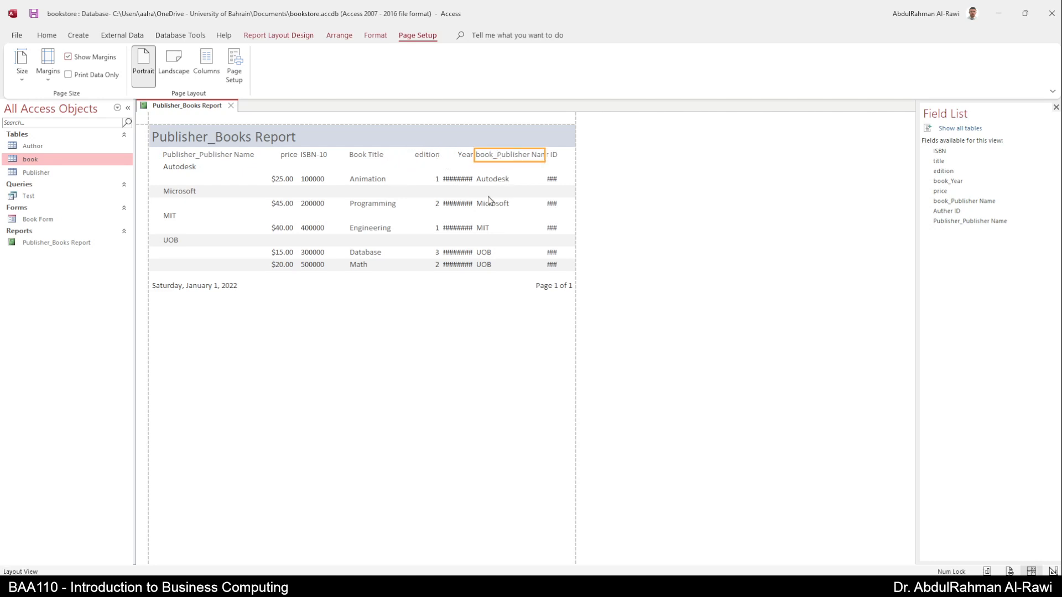
Change the report page to Landscape and widen the Auther ID heading to fit its full text
{"action": "left_click", "coordinate": [552, 156]}
{"action": "left_click_drag", "start_coordinate": [567, 154], "coordinate": [573, 155]}
{"action": "left_click", "coordinate": [174, 66]}
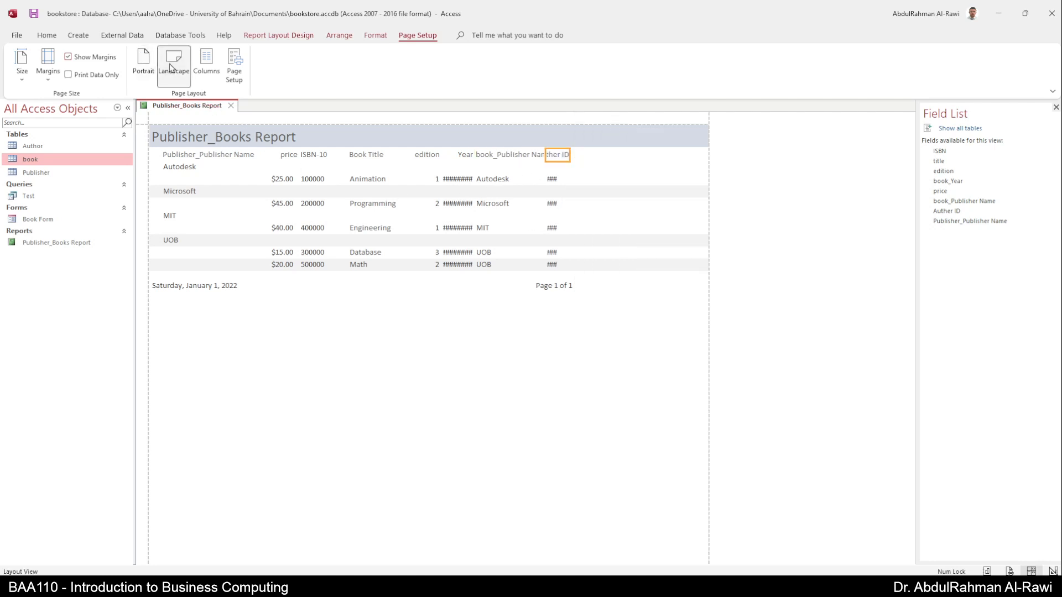
{"action": "left_click_drag", "start_coordinate": [569, 155], "coordinate": [594, 155]}
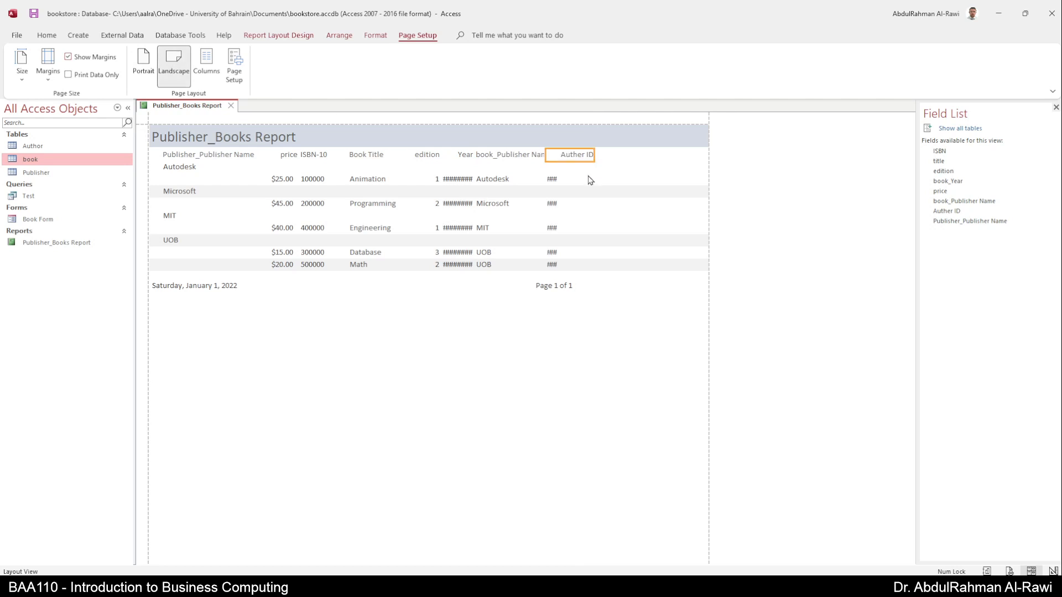
Close the Publisher_Books Report and save the changes to its design
{"action": "left_click", "coordinate": [560, 180]}
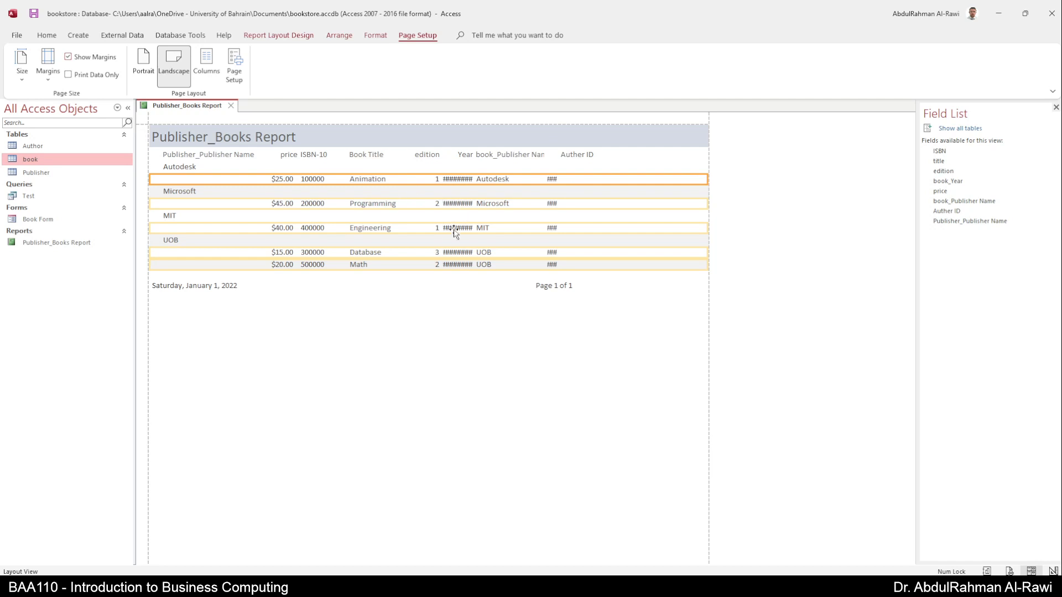
{"action": "left_click", "coordinate": [366, 155]}
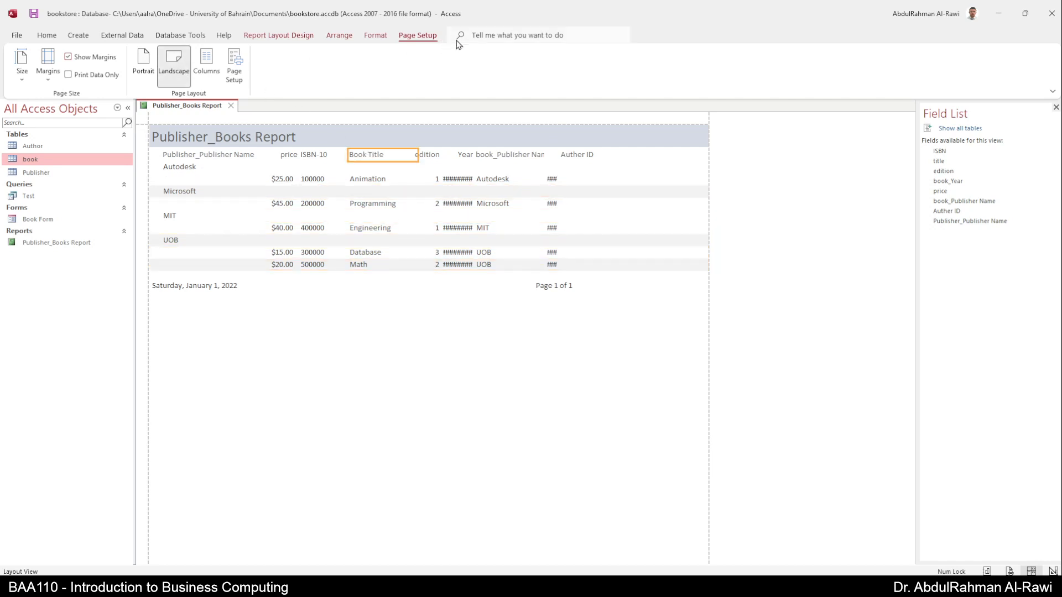
{"action": "left_click", "coordinate": [230, 106]}
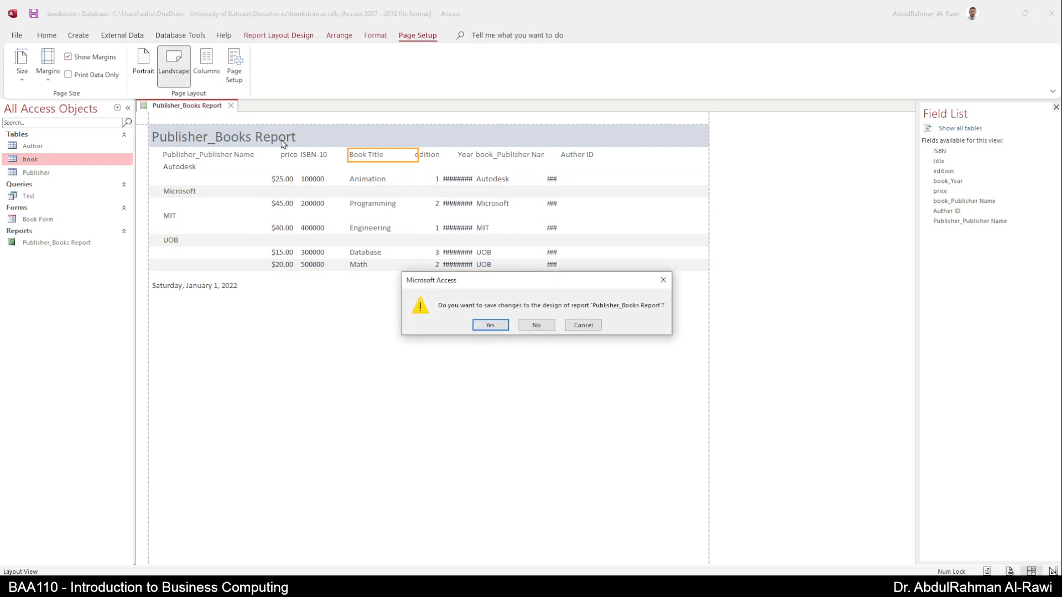
{"action": "left_click", "coordinate": [487, 326]}
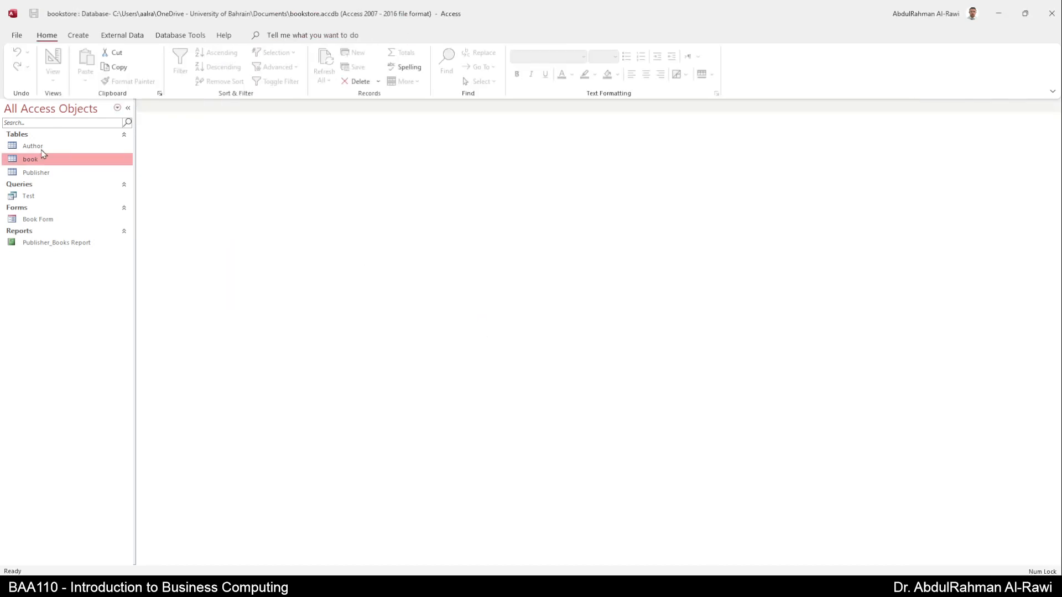
Reopen the Publisher_Books Report, look at its structure in Design View and return to Report View
{"action": "double_click", "coordinate": [25, 242]}
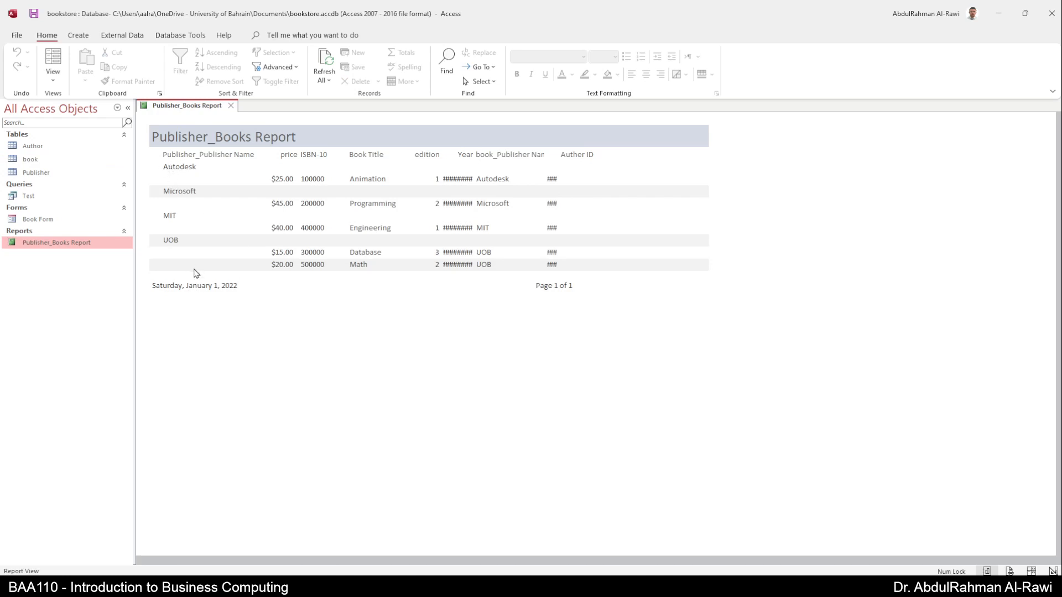
{"action": "left_click", "coordinate": [52, 78]}
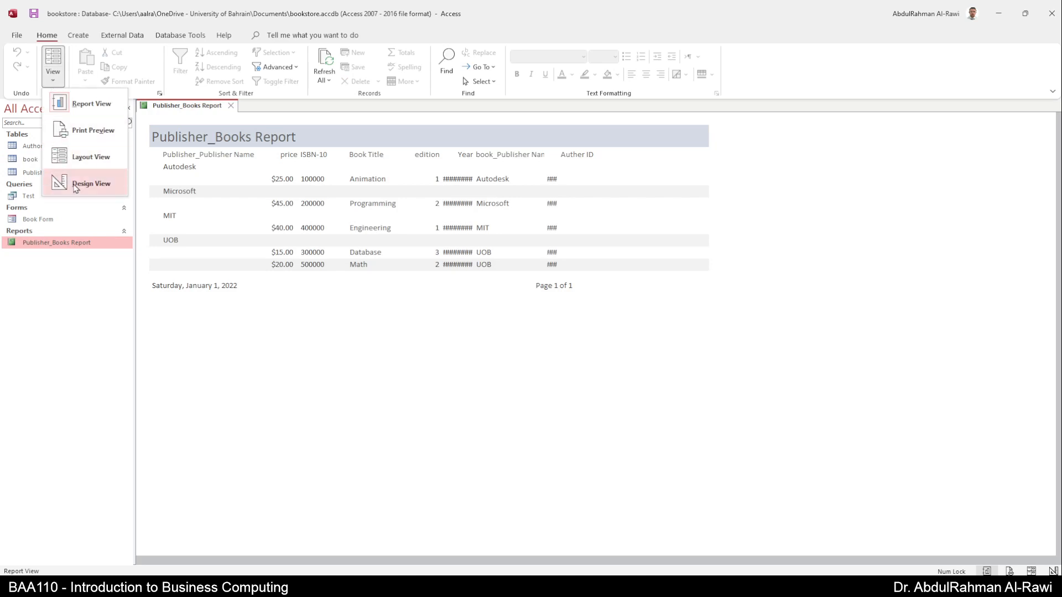
{"action": "left_click", "coordinate": [75, 187]}
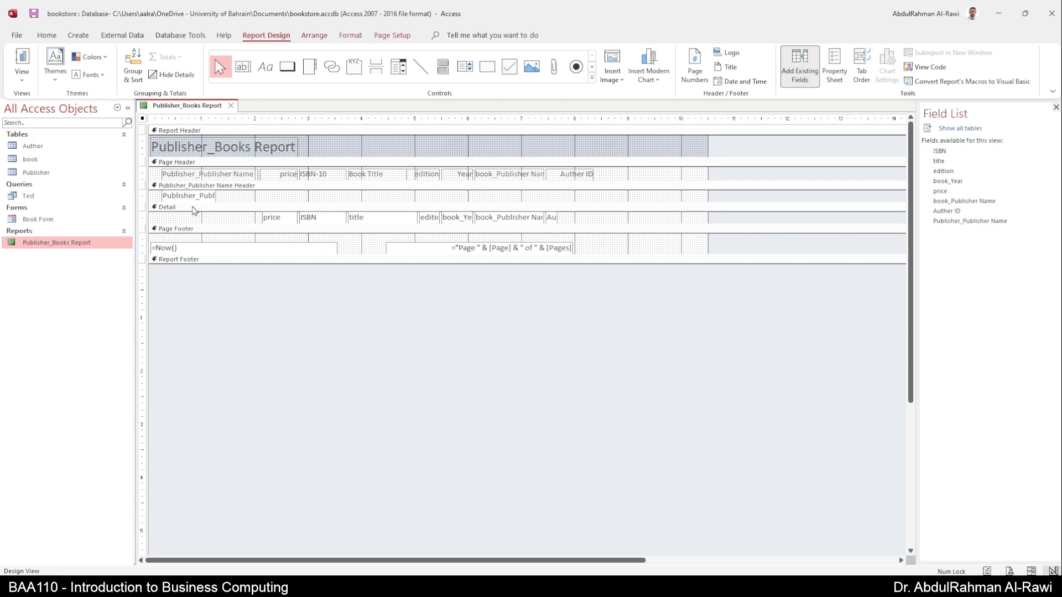
{"action": "left_click", "coordinate": [21, 74]}
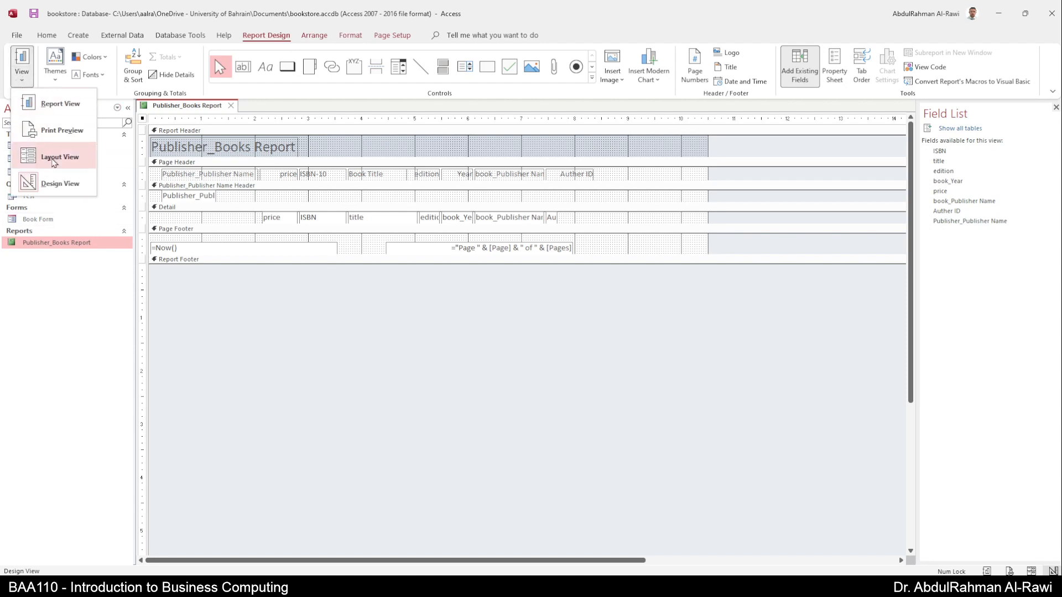
{"action": "left_click", "coordinate": [87, 111]}
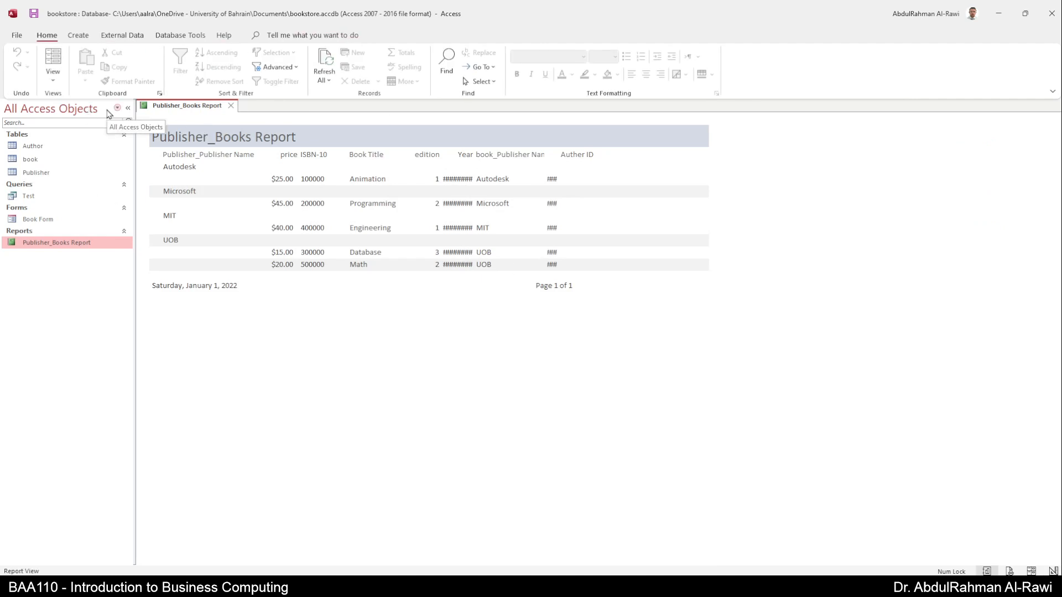
Open the Test query in Design View, sort the price field in Descending order and run the query
{"action": "double_click", "coordinate": [27, 196]}
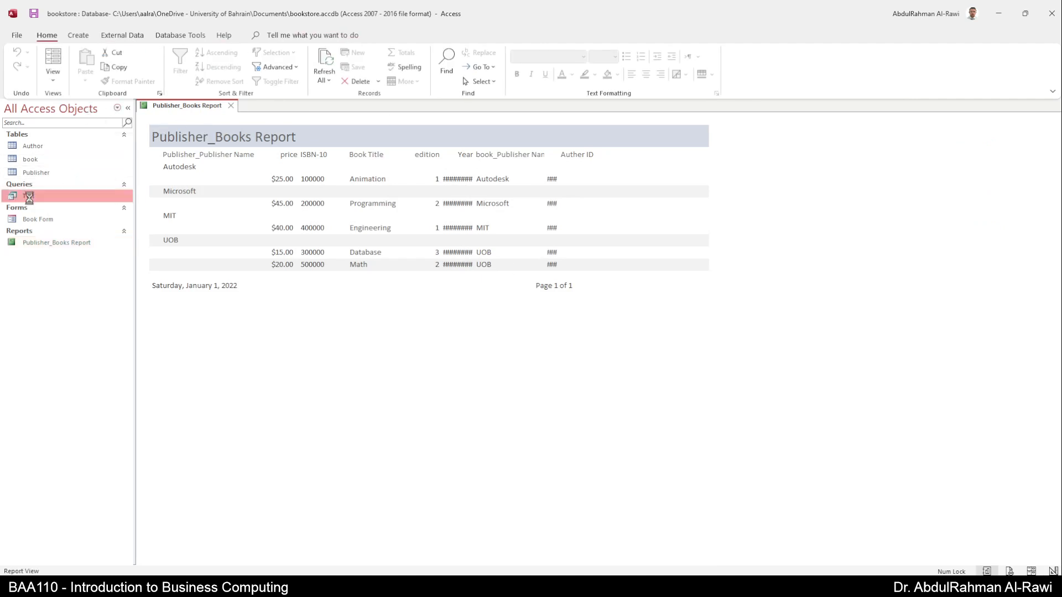
{"action": "left_click", "coordinate": [53, 58]}
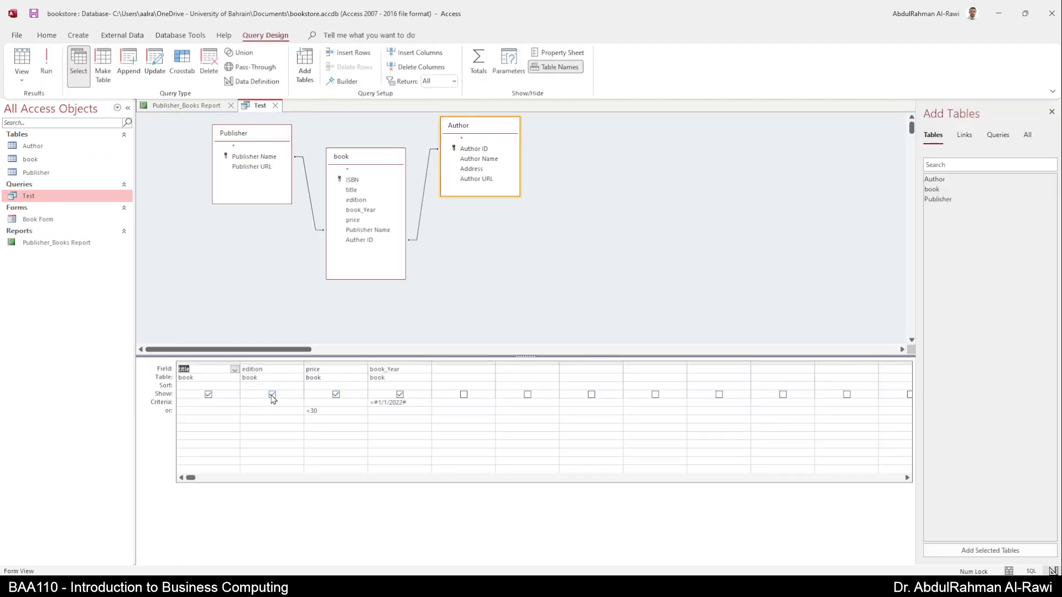
{"action": "left_click", "coordinate": [362, 386]}
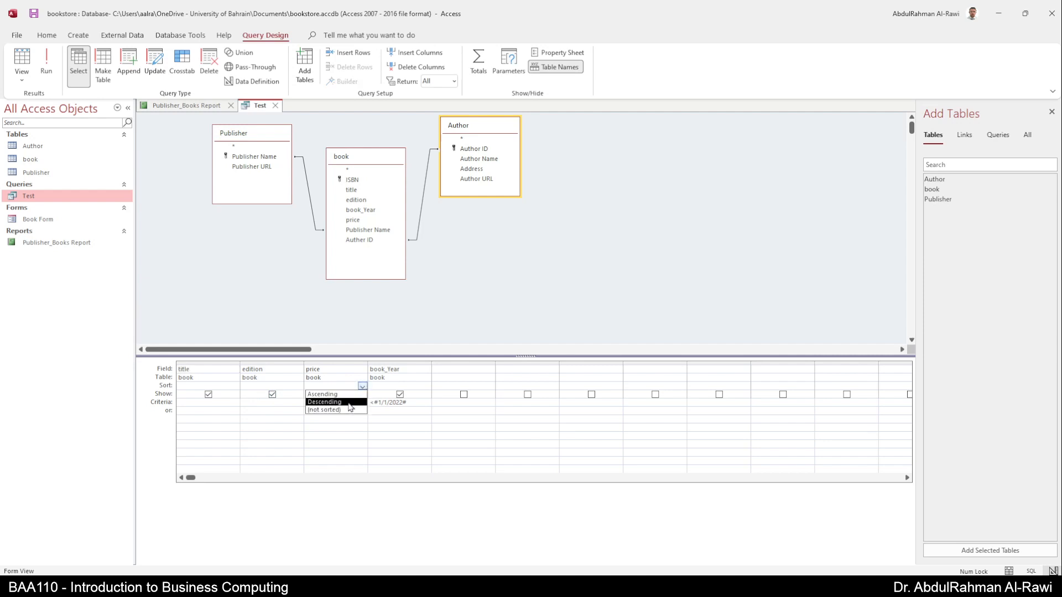
{"action": "left_click", "coordinate": [349, 402]}
{"action": "left_click", "coordinate": [47, 61]}
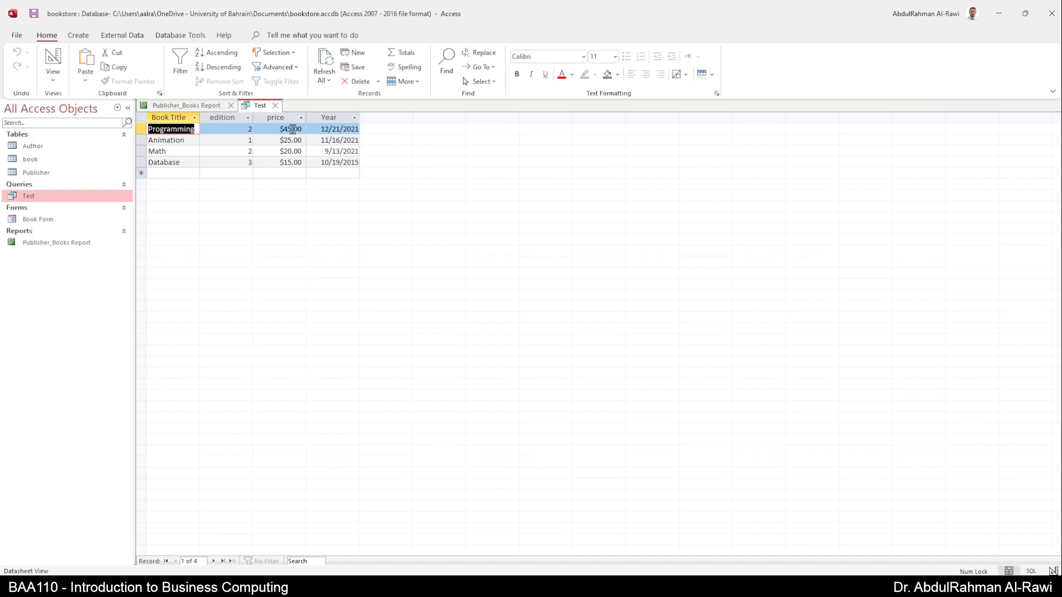
Close the Publisher_Books Report while keeping the Test query open
{"action": "left_click", "coordinate": [180, 107]}
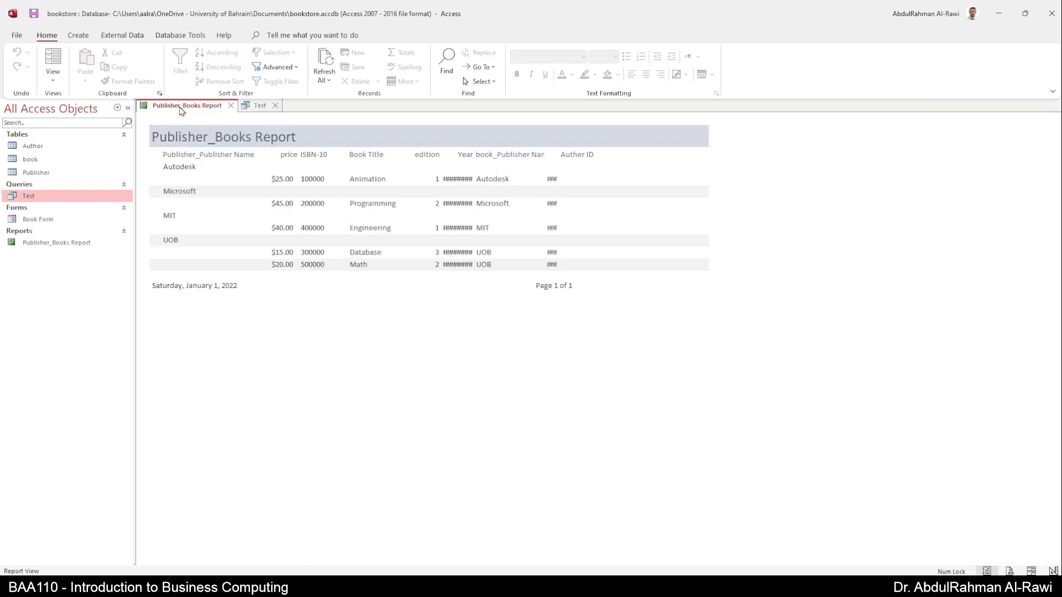
{"action": "left_click", "coordinate": [230, 106]}
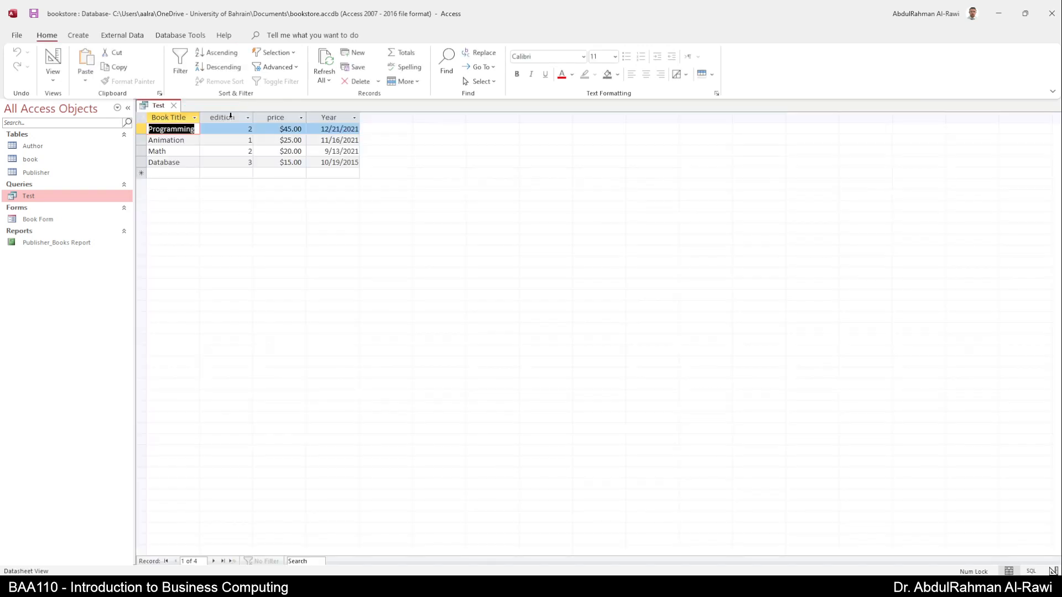
Add an Ascending sort on the edition field in the Test query's design and run the query
{"action": "left_click", "coordinate": [60, 65]}
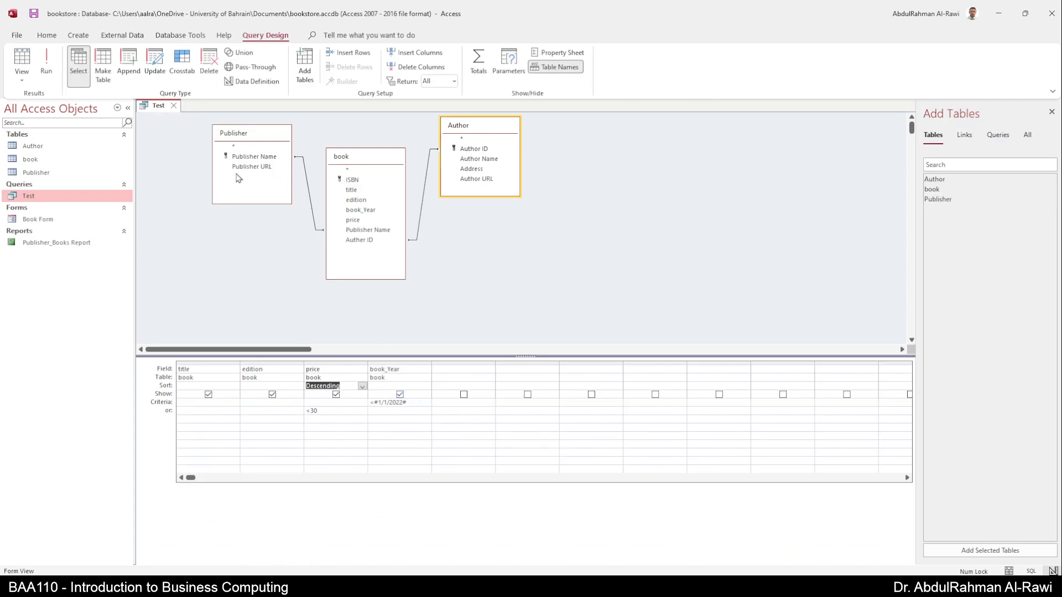
{"action": "left_click", "coordinate": [294, 386]}
{"action": "left_click", "coordinate": [298, 386]}
{"action": "left_click", "coordinate": [291, 396]}
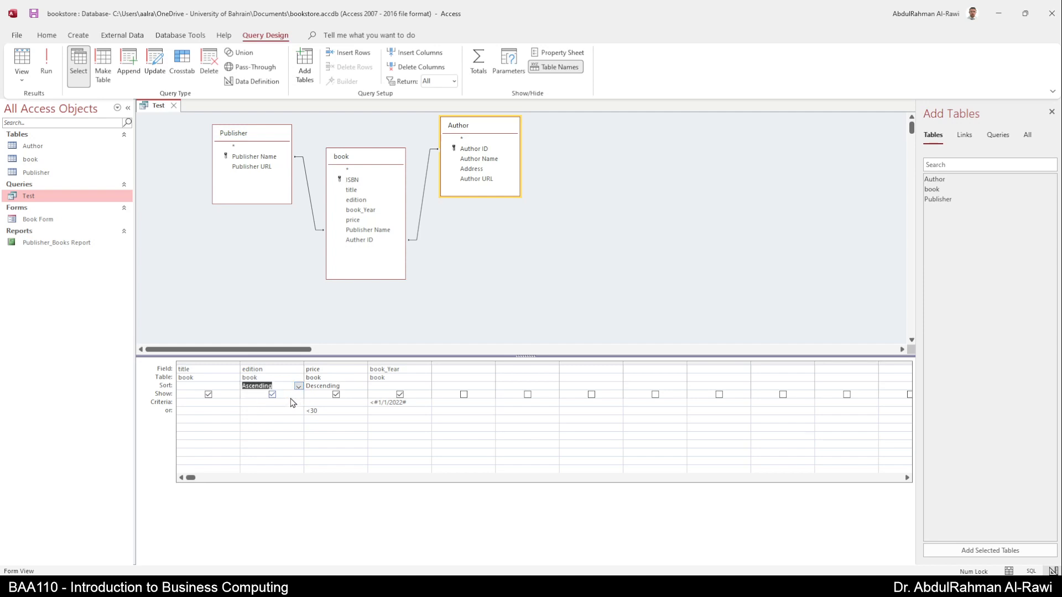
{"action": "left_click", "coordinate": [46, 60]}
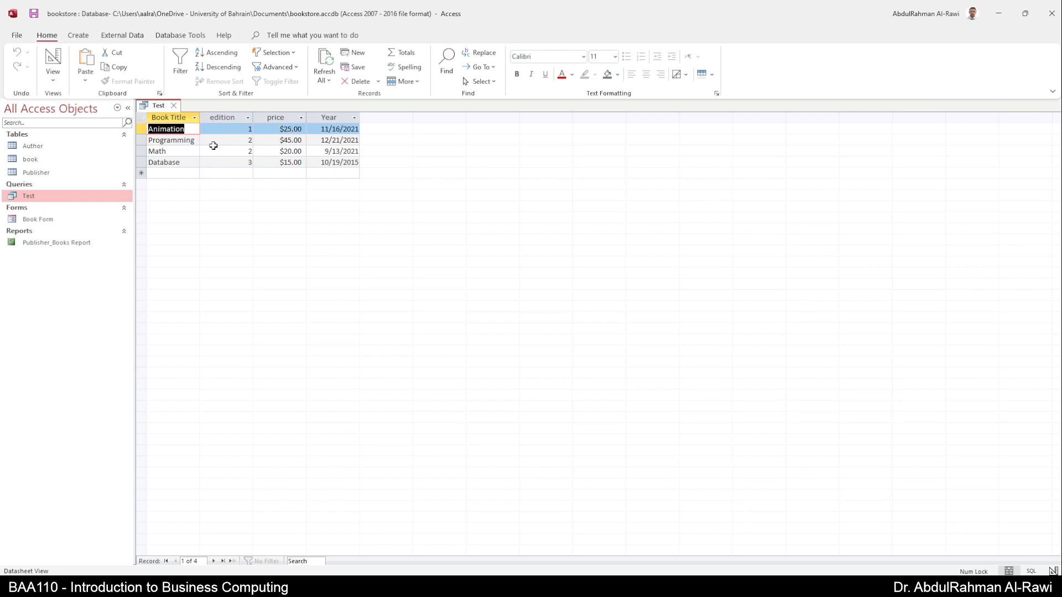
Move the edition column after price in the Test query's design grid and run the query
{"action": "left_click", "coordinate": [53, 61]}
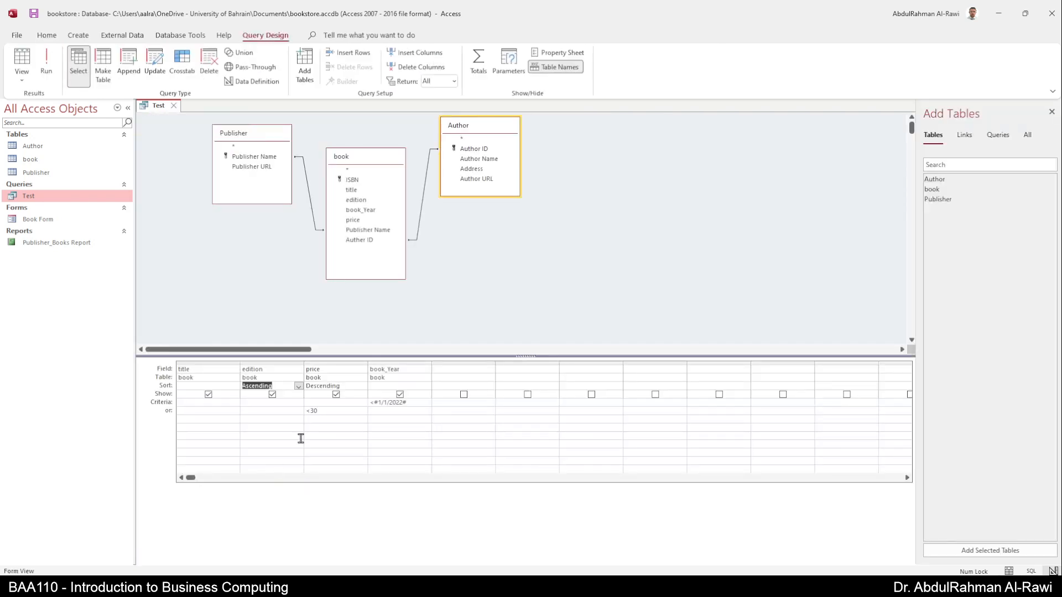
{"action": "left_click", "coordinate": [270, 363]}
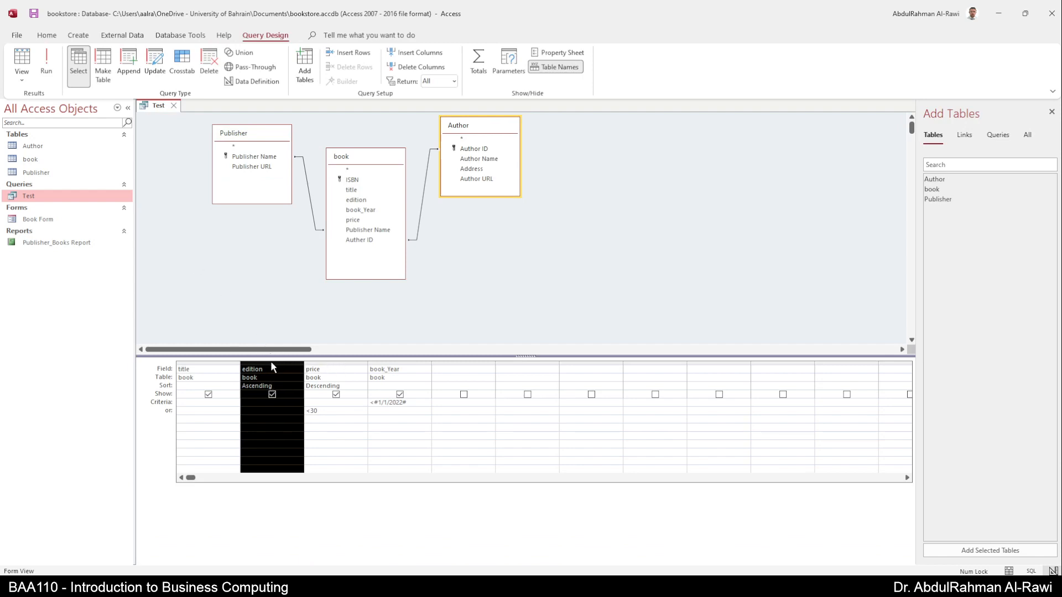
{"action": "left_click_drag", "start_coordinate": [271, 364], "coordinate": [365, 376]}
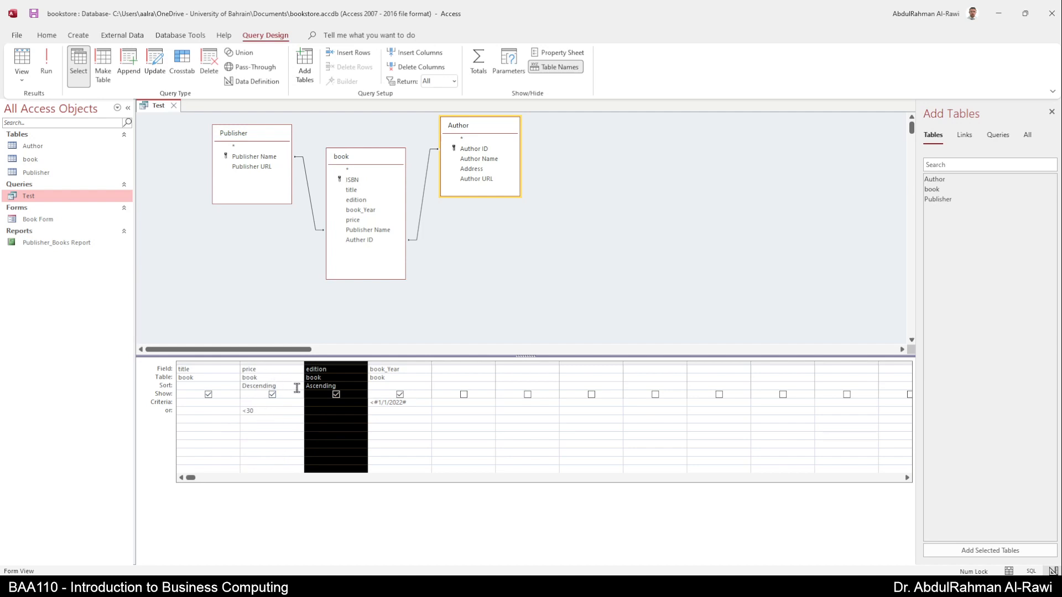
{"action": "left_click", "coordinate": [46, 60]}
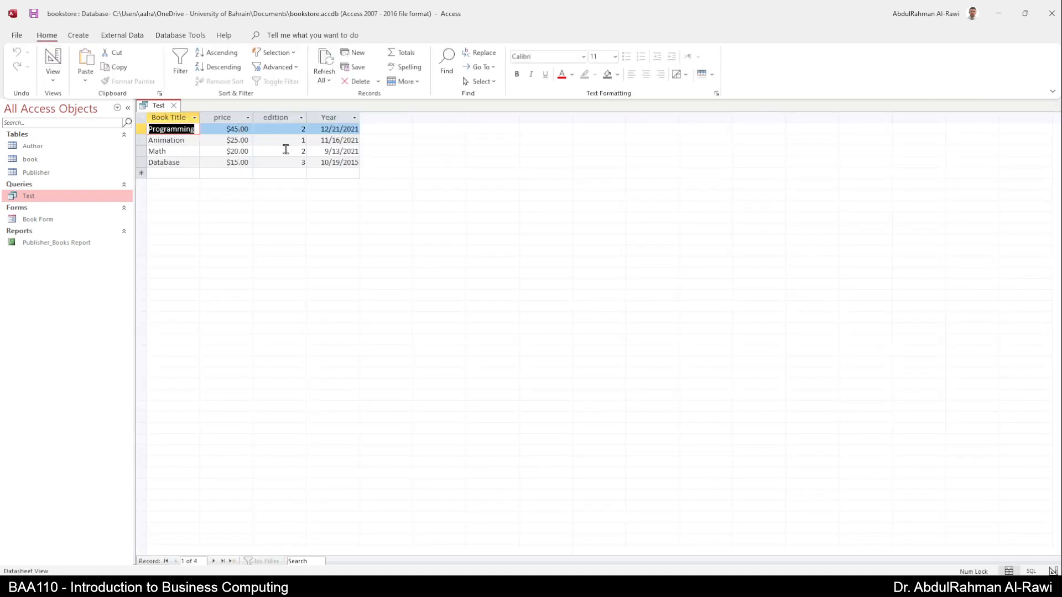
Restore the edition column to its place before price, run the Test query and return to its design
{"action": "left_click", "coordinate": [53, 60]}
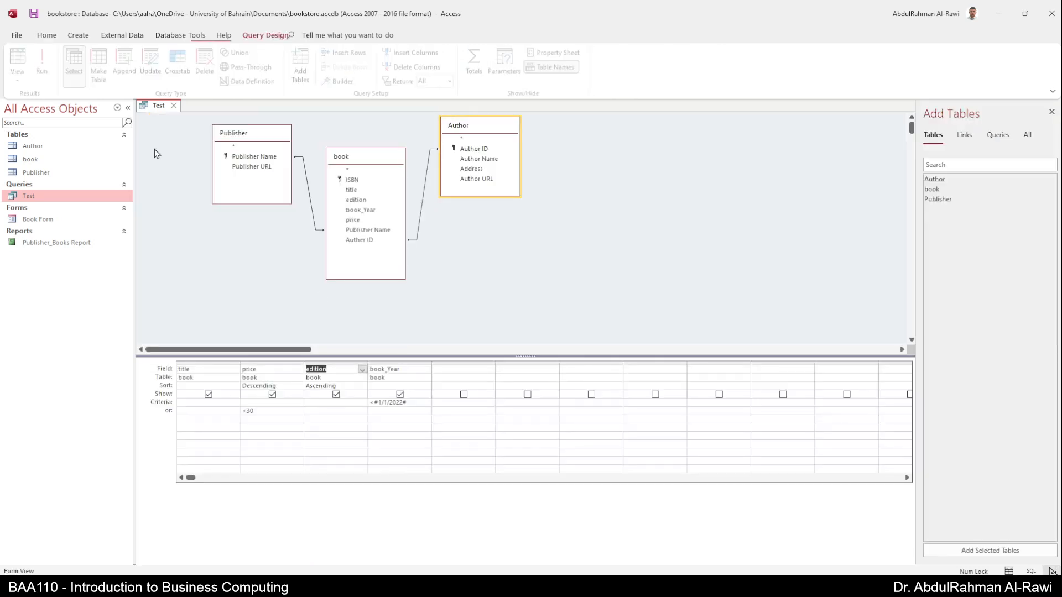
{"action": "left_click_drag", "start_coordinate": [332, 364], "coordinate": [382, 365]}
{"action": "left_click", "coordinate": [257, 369]}
{"action": "left_click", "coordinate": [262, 363]}
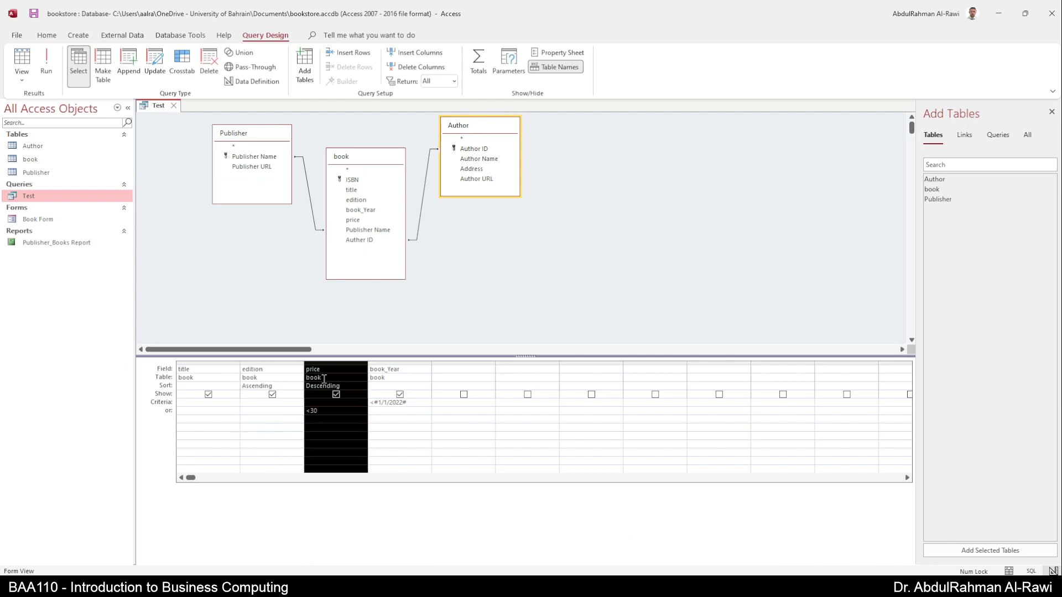
{"action": "left_click", "coordinate": [258, 389]}
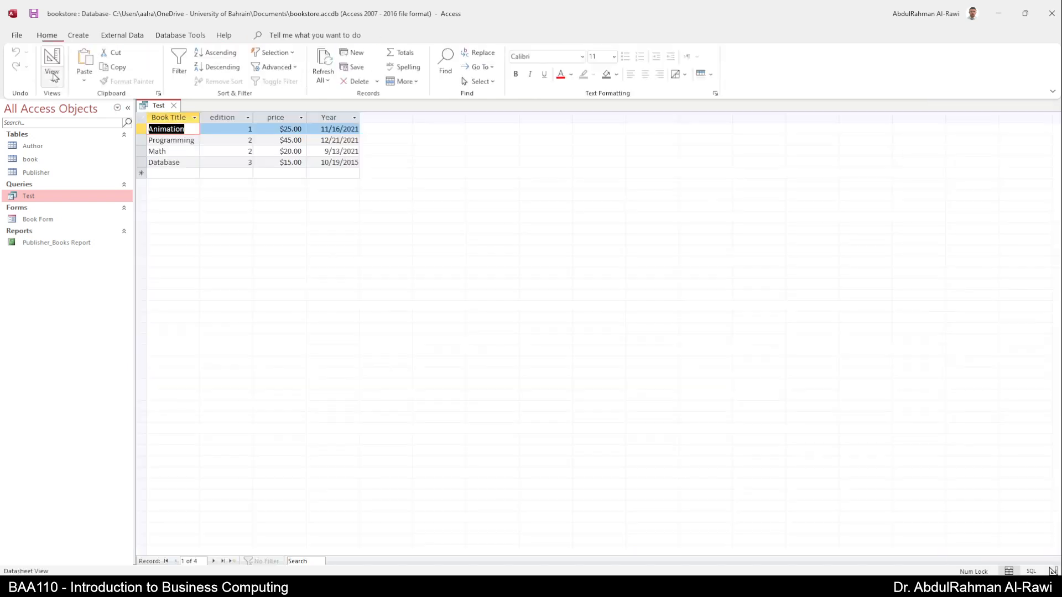
{"action": "left_click", "coordinate": [47, 64]}
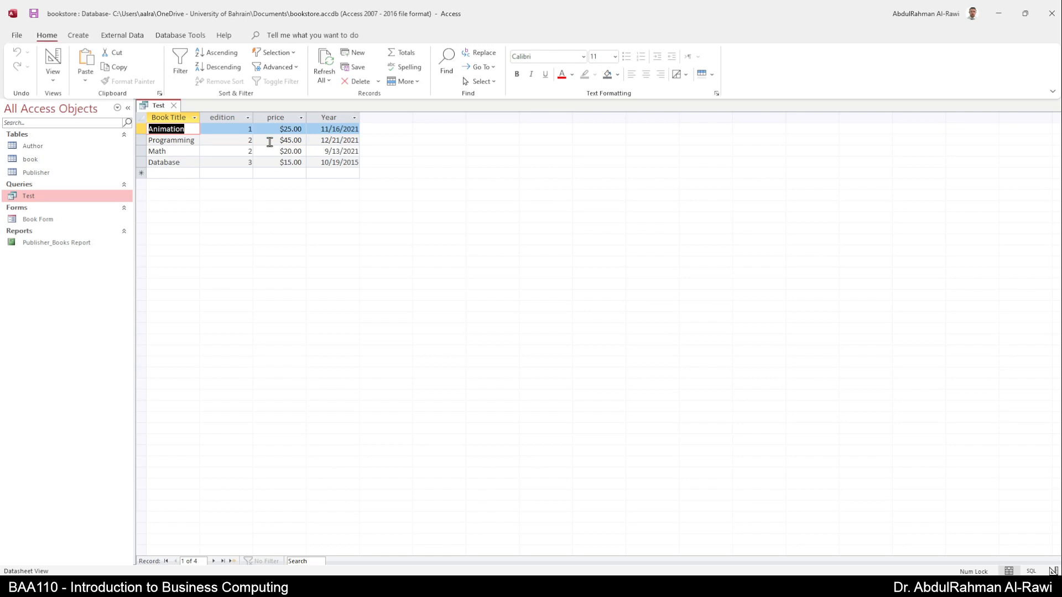
{"action": "left_click", "coordinate": [54, 60]}
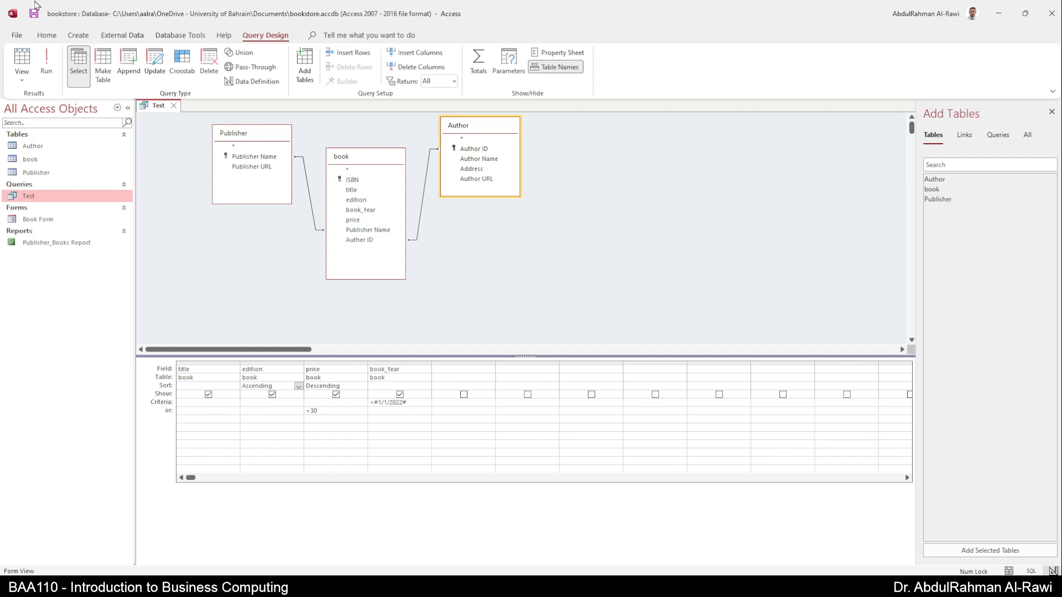
{"action": "left_click", "coordinate": [104, 37]}
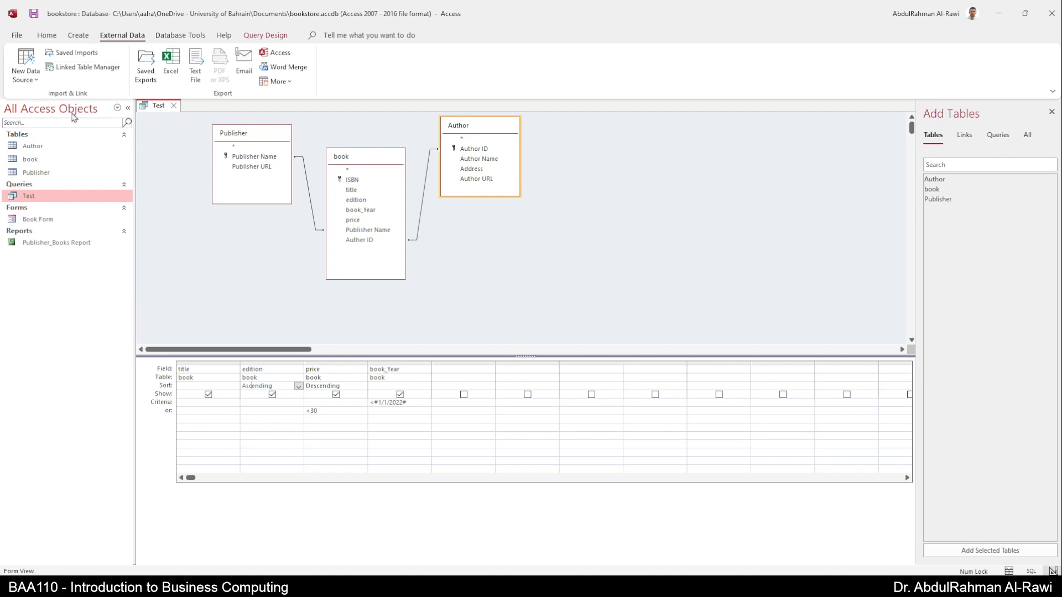
{"action": "left_click", "coordinate": [34, 81]}
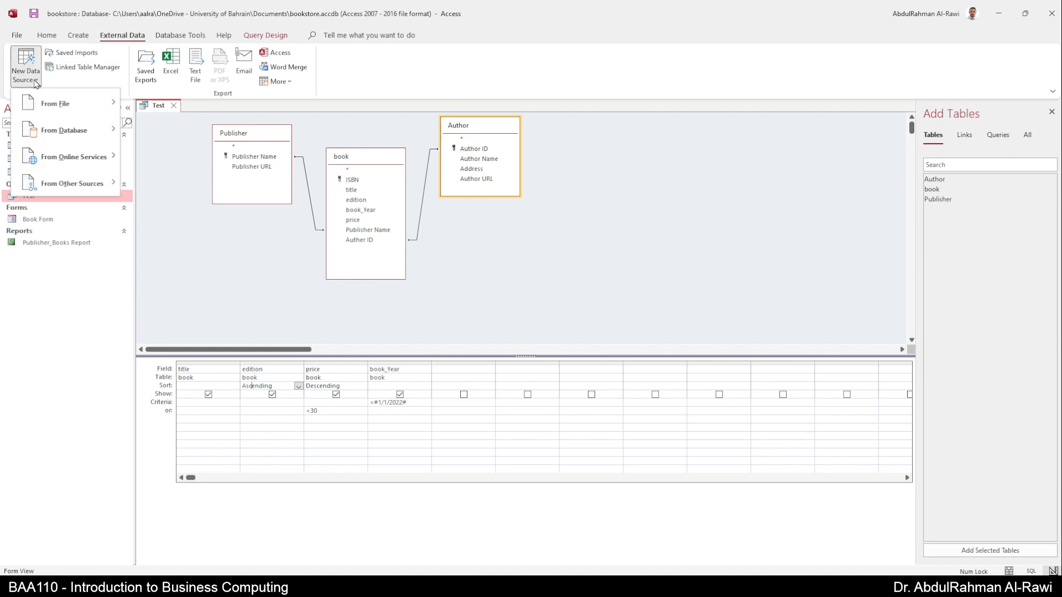
{"action": "left_click", "coordinate": [55, 104]}
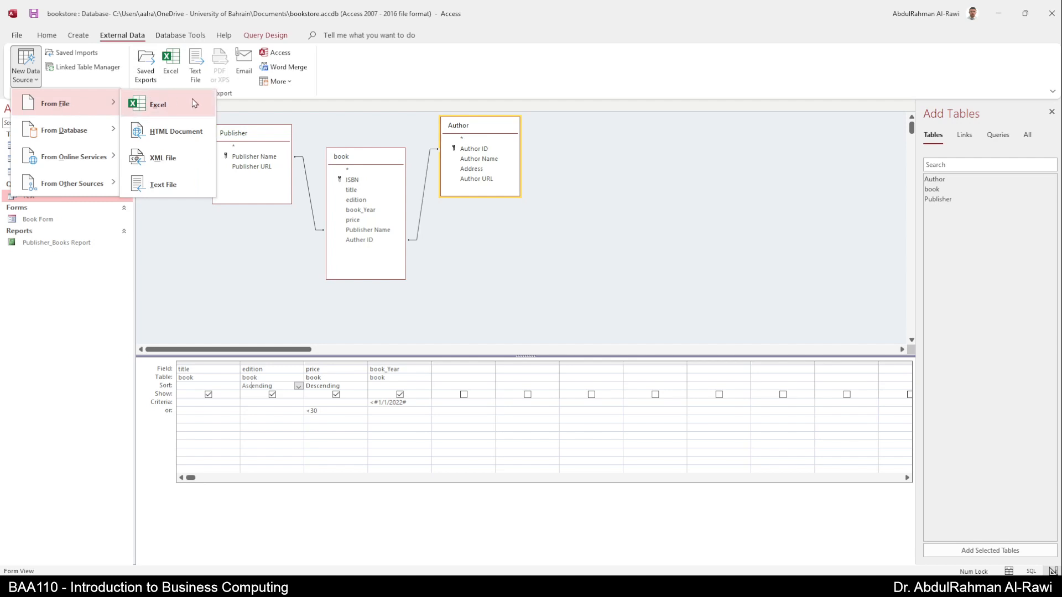
{"action": "left_click", "coordinate": [103, 355]}
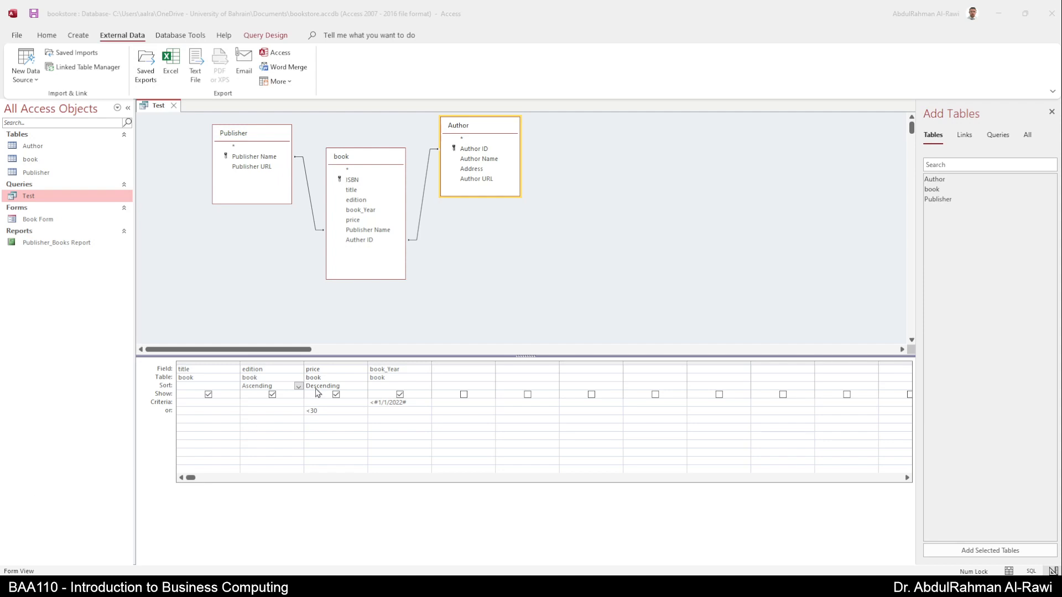
Close the Test query and start an Excel import into a new table from Desktop\BAA110\ACCESS\Bookstore.xlsx
{"action": "left_click", "coordinate": [173, 105]}
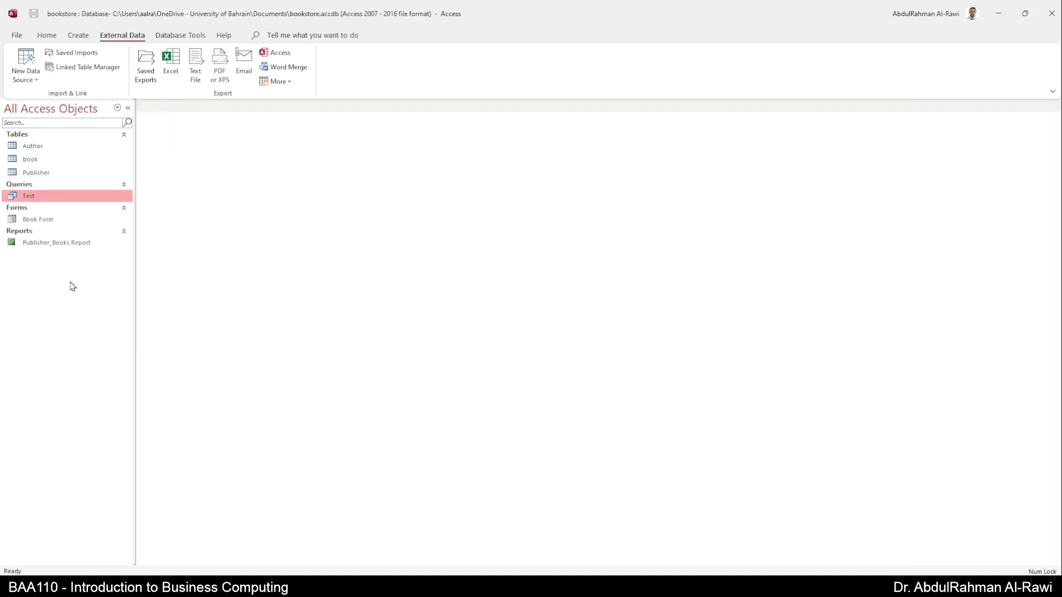
{"action": "left_click", "coordinate": [25, 70]}
{"action": "mouse_move", "coordinate": [66, 104]}
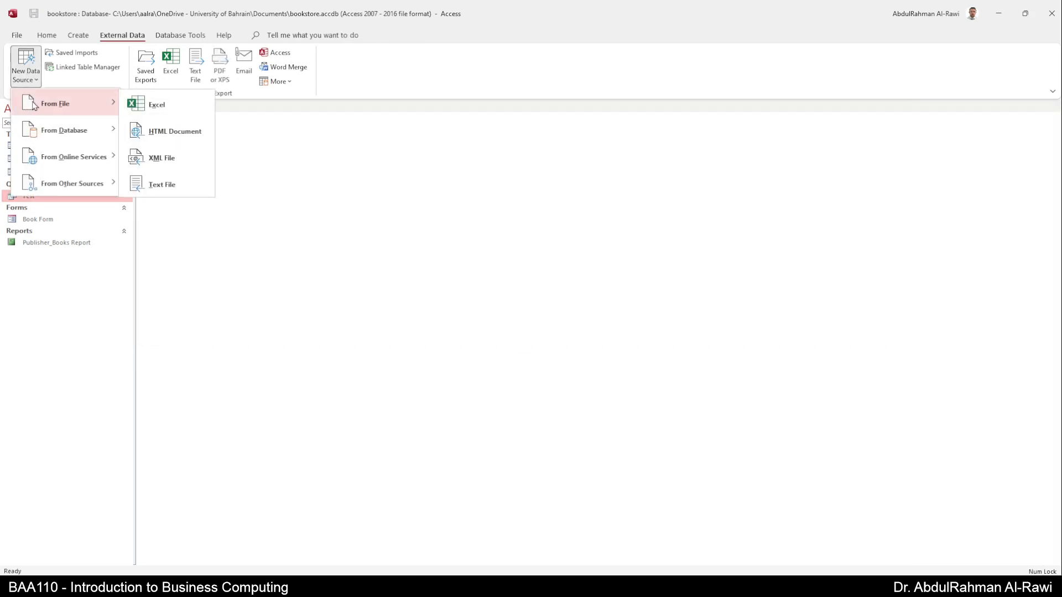
{"action": "left_click", "coordinate": [141, 103]}
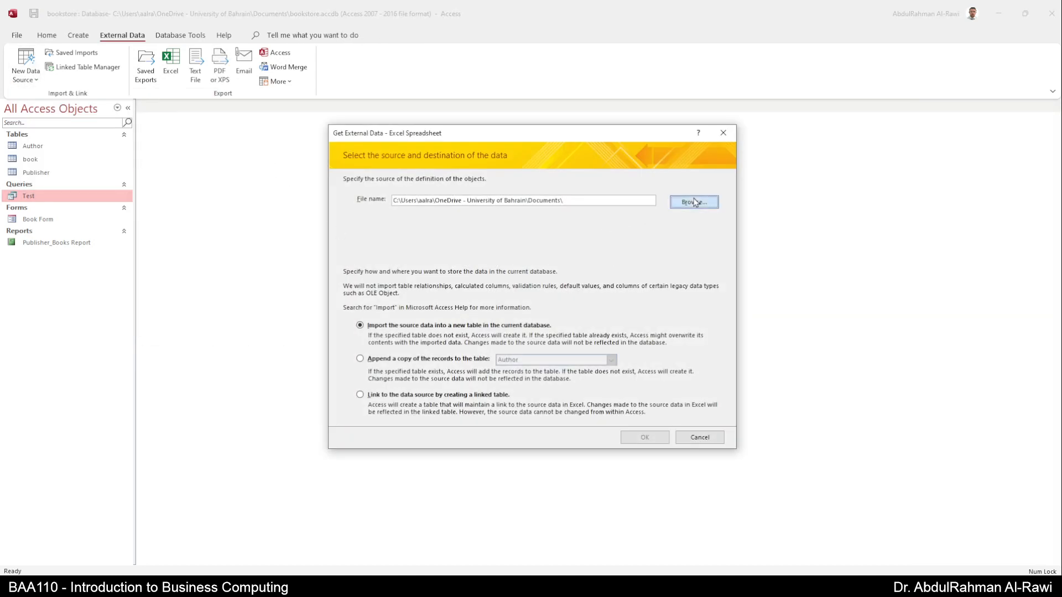
{"action": "left_click", "coordinate": [695, 202]}
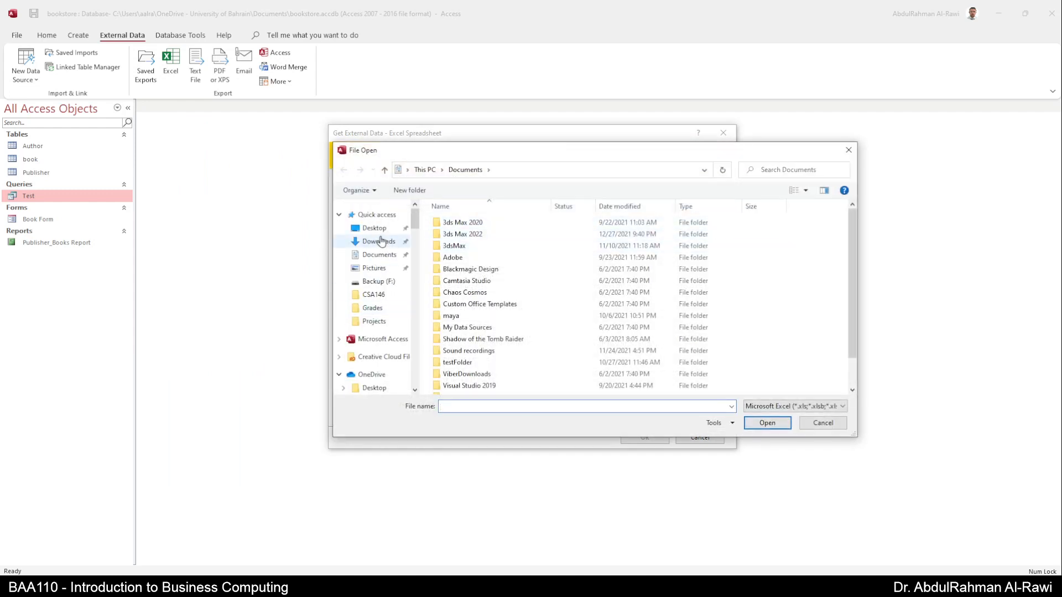
{"action": "left_click", "coordinate": [374, 228]}
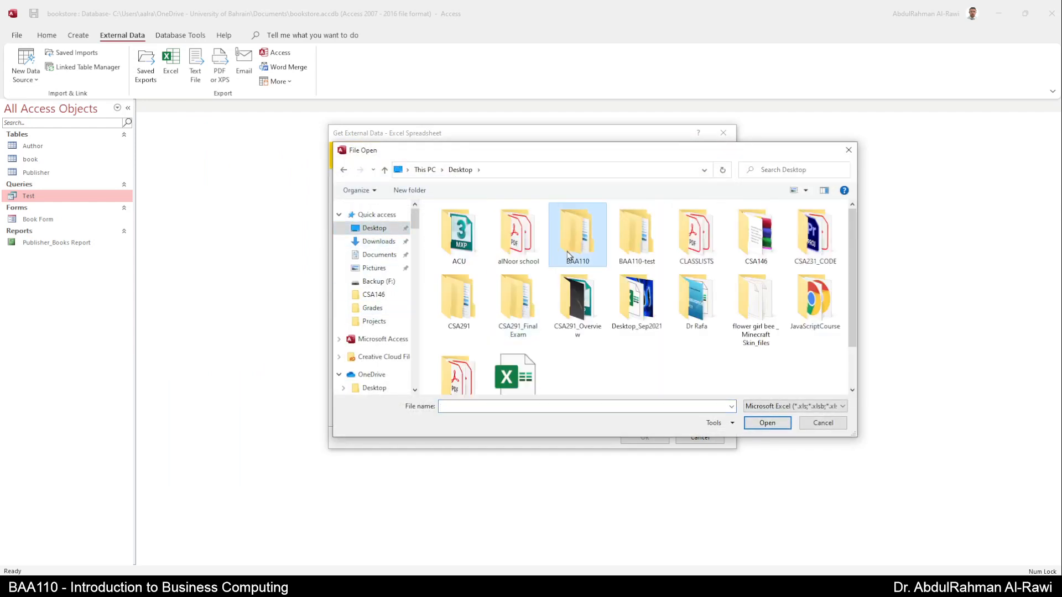
{"action": "double_click", "coordinate": [568, 255]}
{"action": "double_click", "coordinate": [455, 223]}
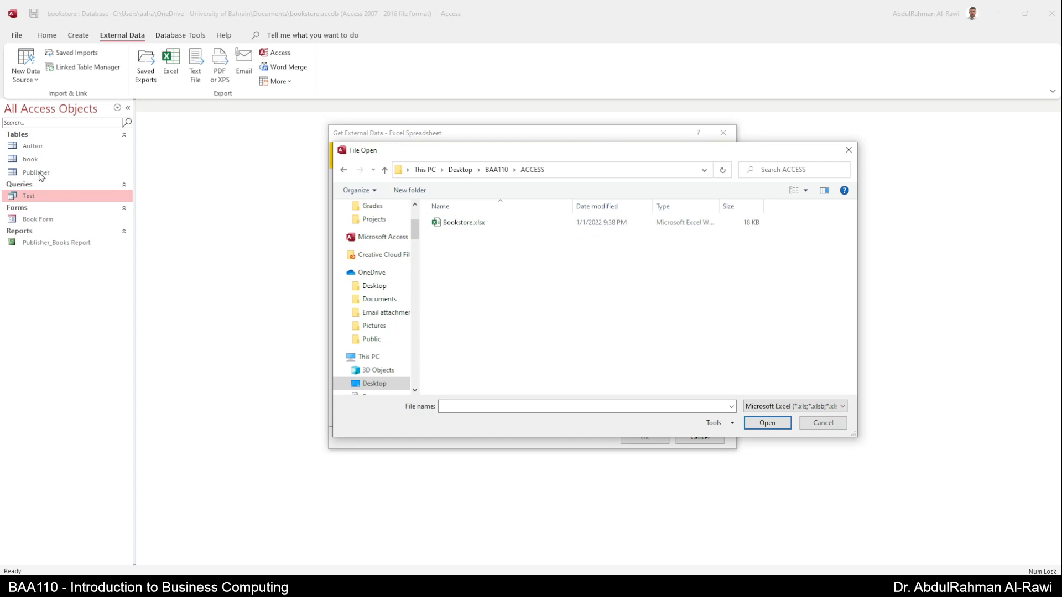
{"action": "double_click", "coordinate": [466, 224]}
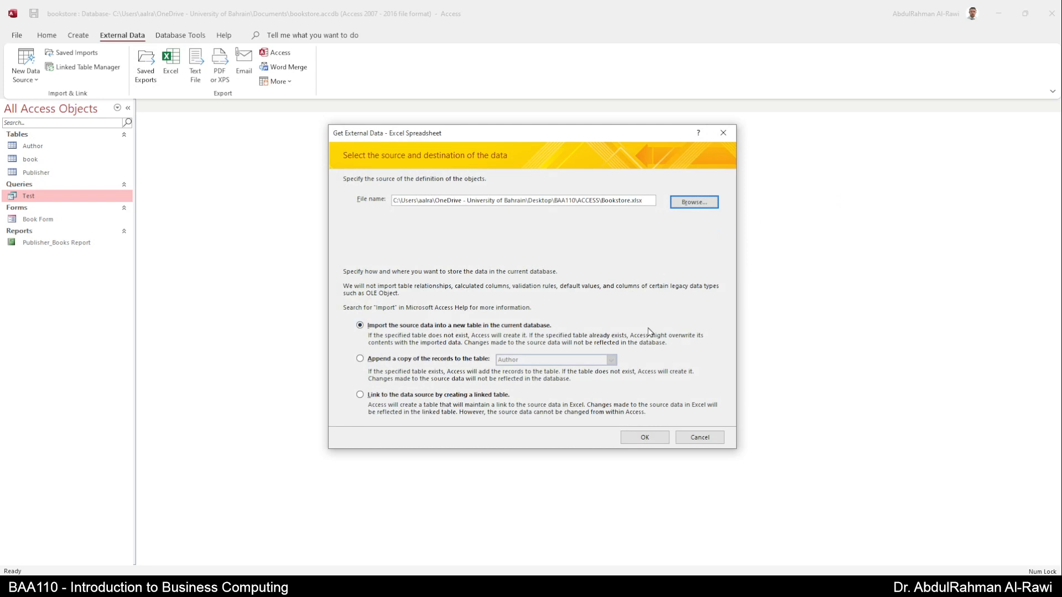
{"action": "left_click", "coordinate": [645, 438]}
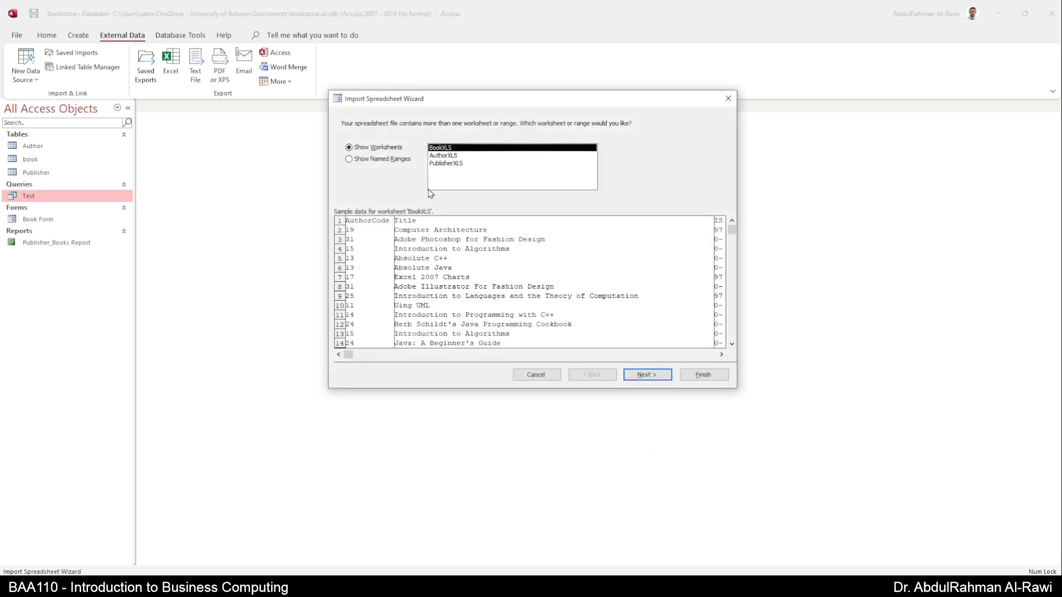
Preview the available worksheets and named ranges, choose the BookXLS worksheet, and keep its first row as column headings
{"action": "left_click", "coordinate": [443, 156]}
{"action": "left_click", "coordinate": [450, 163]}
{"action": "left_click", "coordinate": [442, 148]}
{"action": "left_click", "coordinate": [375, 161]}
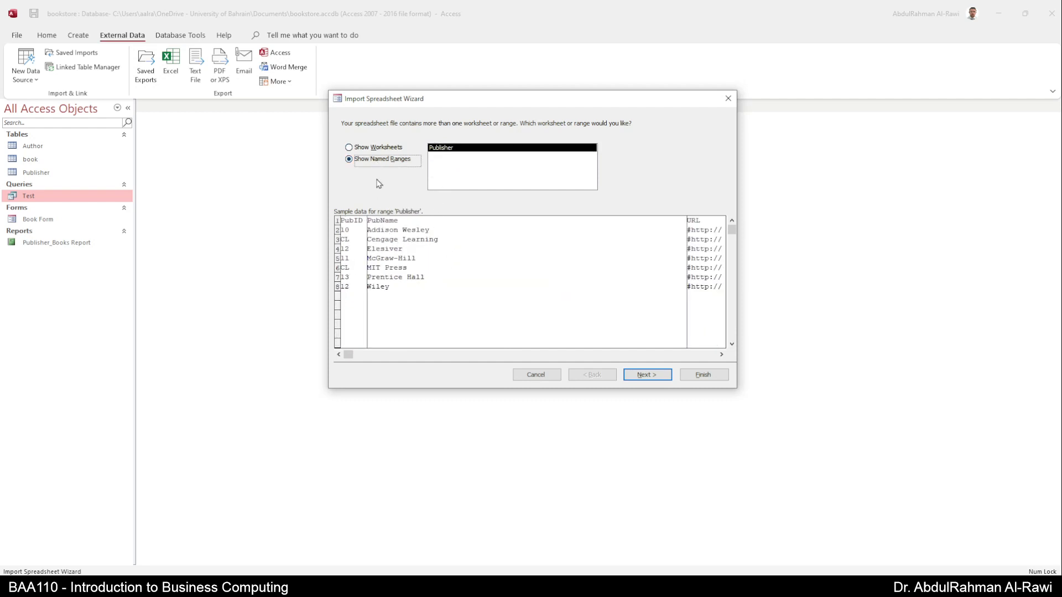
{"action": "left_click", "coordinate": [380, 148]}
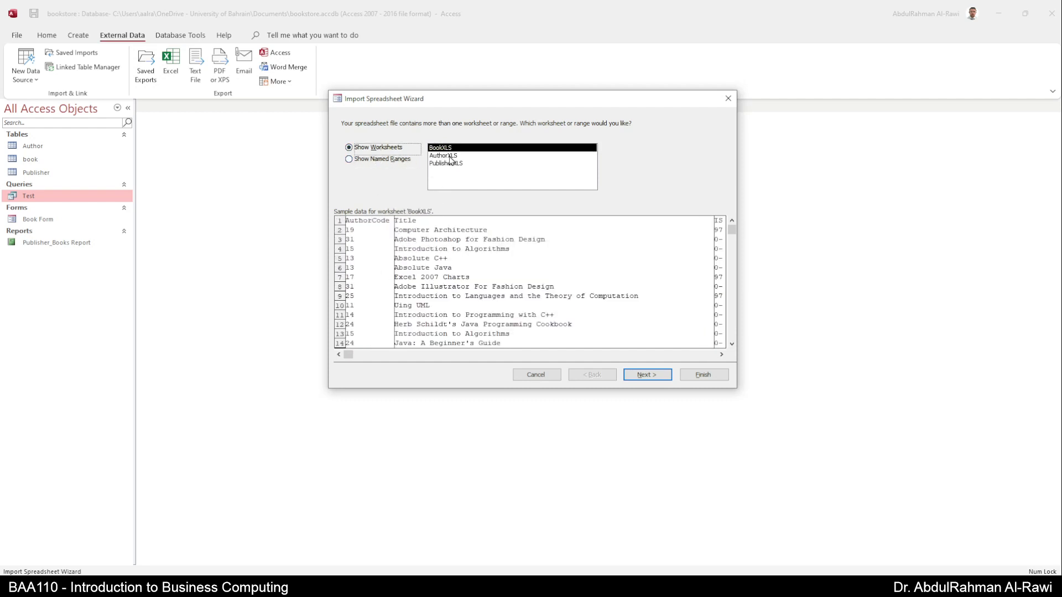
{"action": "key", "text": "Tab"}
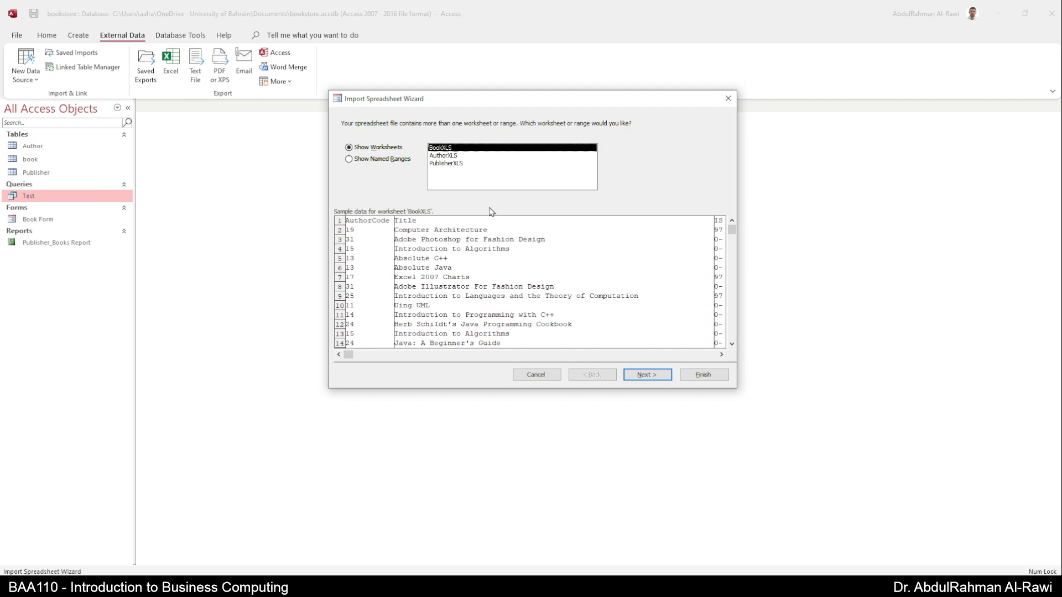
{"action": "left_click", "coordinate": [646, 377]}
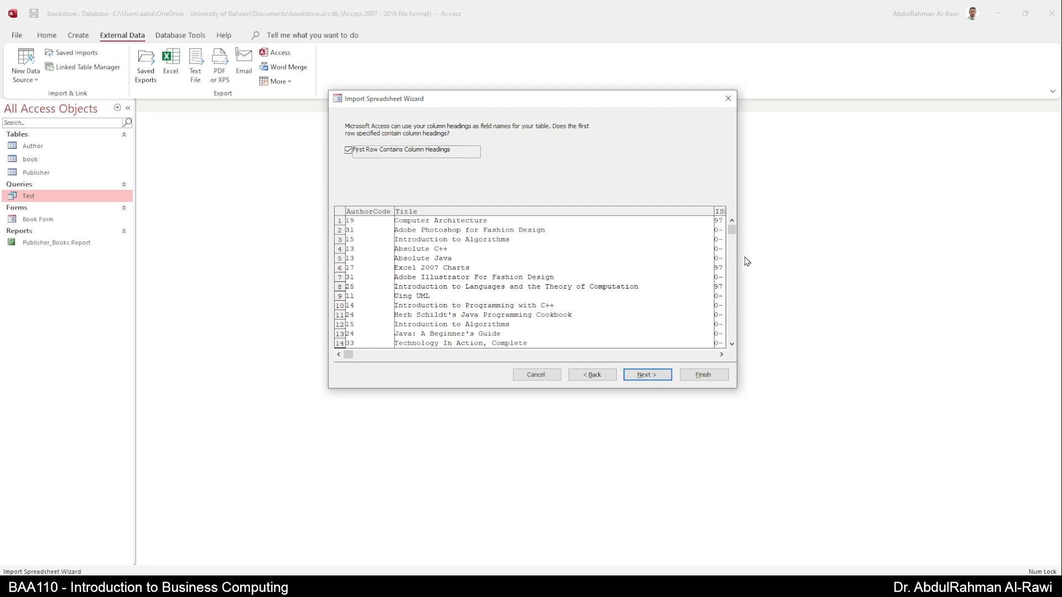
{"action": "left_click", "coordinate": [637, 376]}
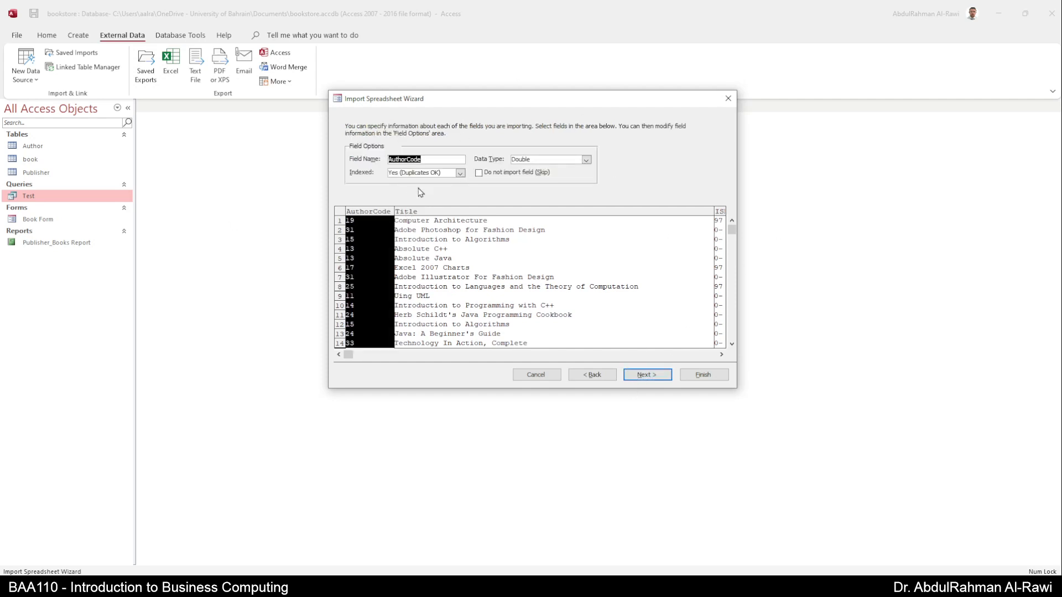
Set the AuthorCode import field's index to Yes (No Duplicates) and its data type to Integer
{"action": "left_click", "coordinate": [460, 173]}
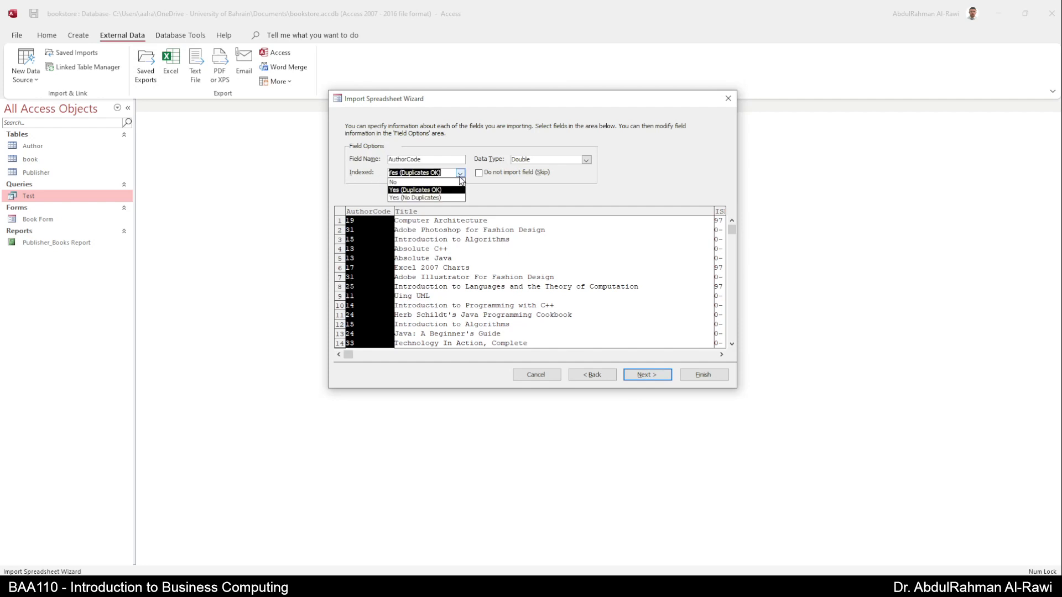
{"action": "left_click", "coordinate": [446, 198]}
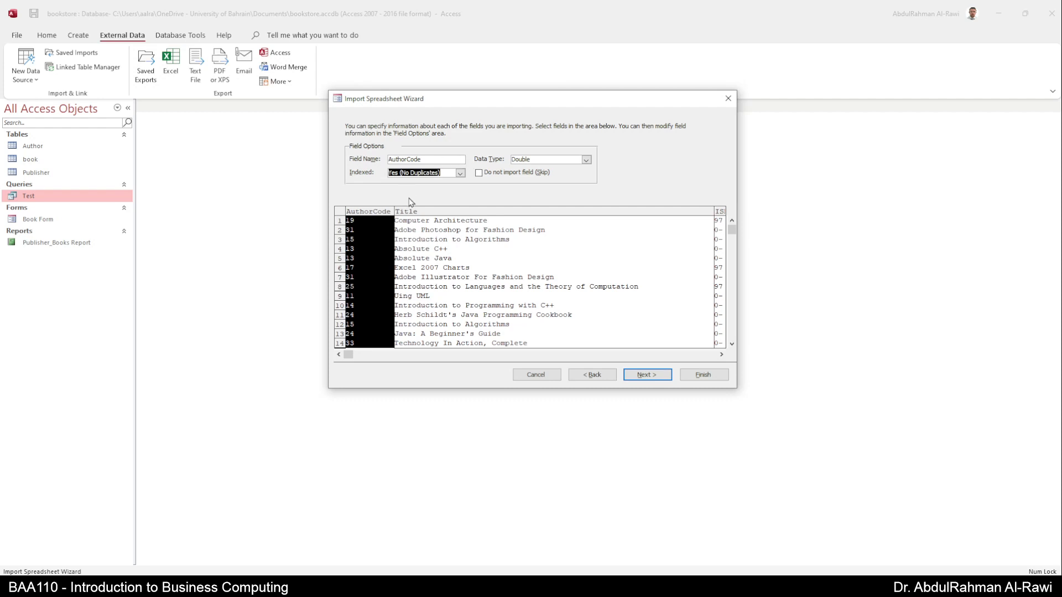
{"action": "left_click", "coordinate": [588, 161]}
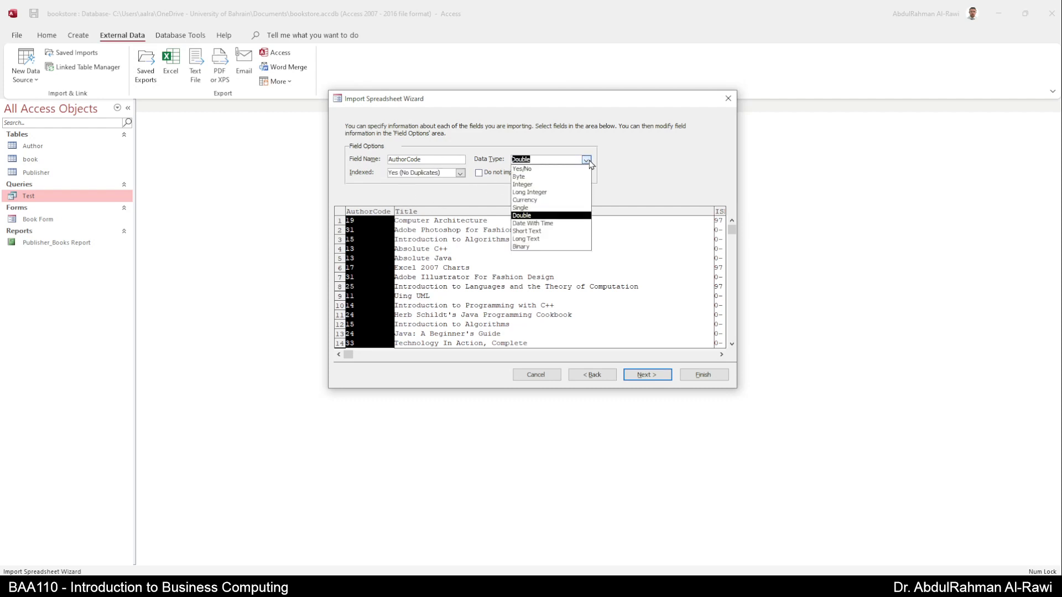
{"action": "left_click", "coordinate": [550, 186]}
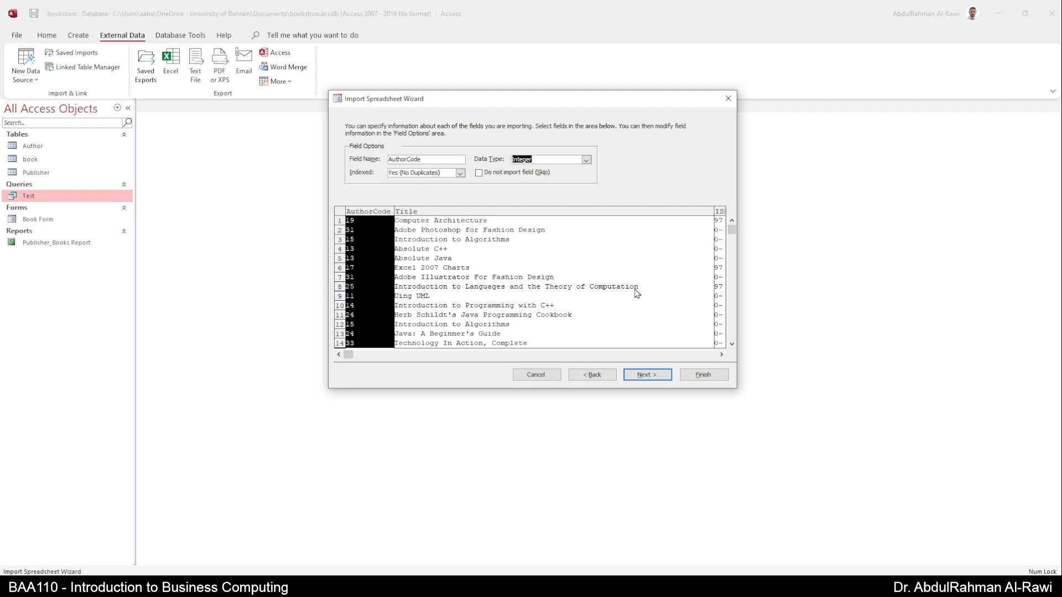
{"action": "left_click", "coordinate": [658, 376]}
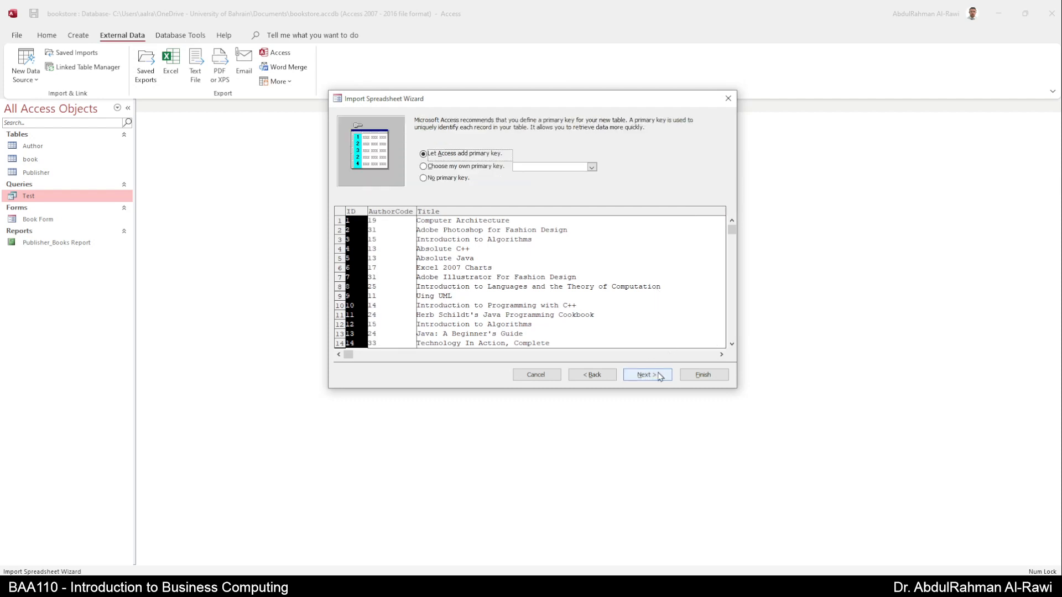
Choose AuthorCode as the primary key and import the worksheet into the BookXLS table without saving the import steps
{"action": "left_click", "coordinate": [452, 167]}
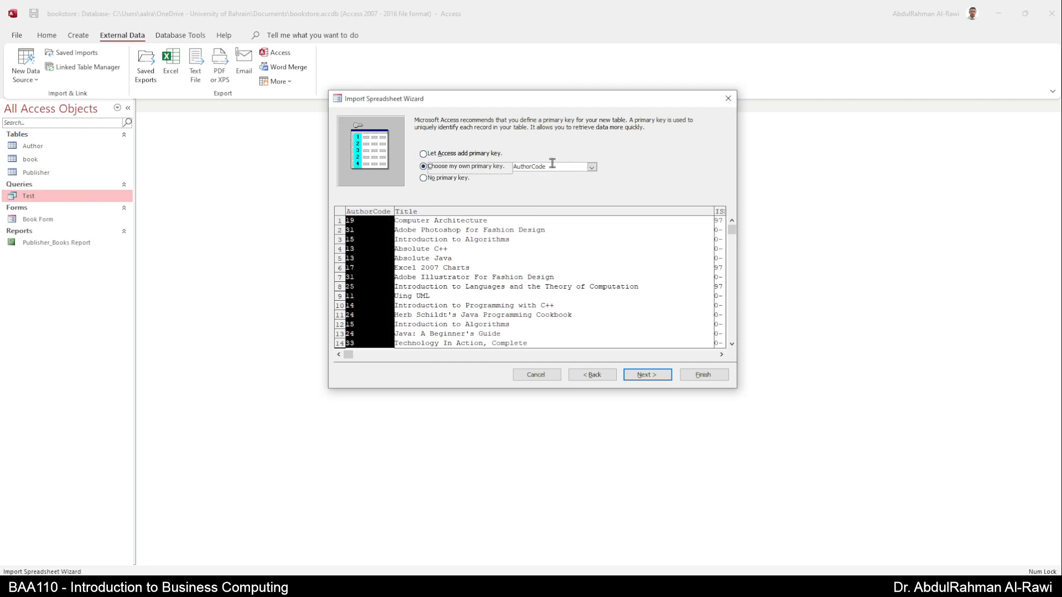
{"action": "left_click", "coordinate": [653, 376]}
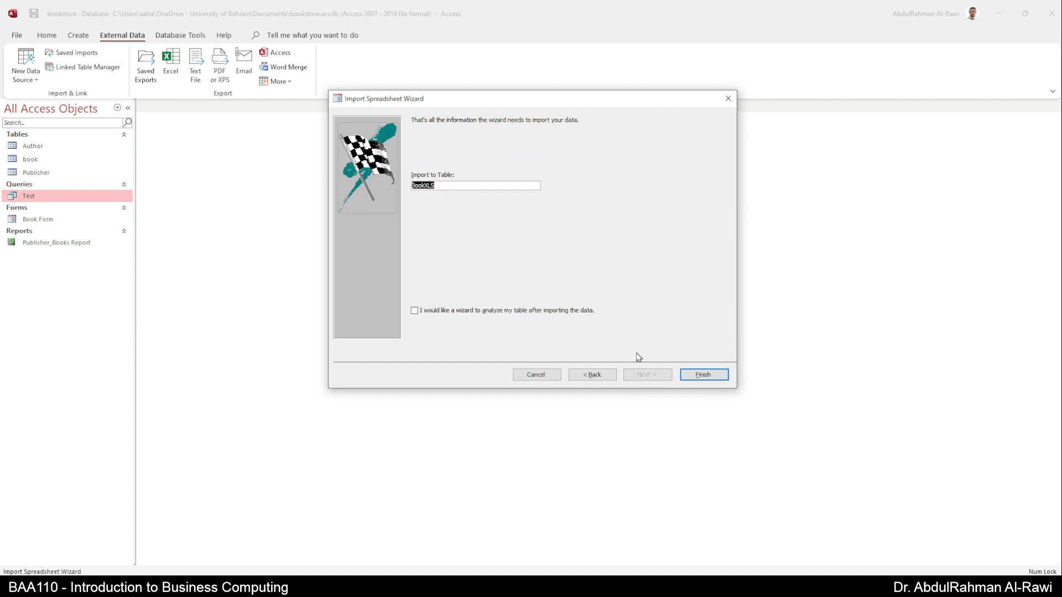
{"action": "left_click", "coordinate": [696, 379]}
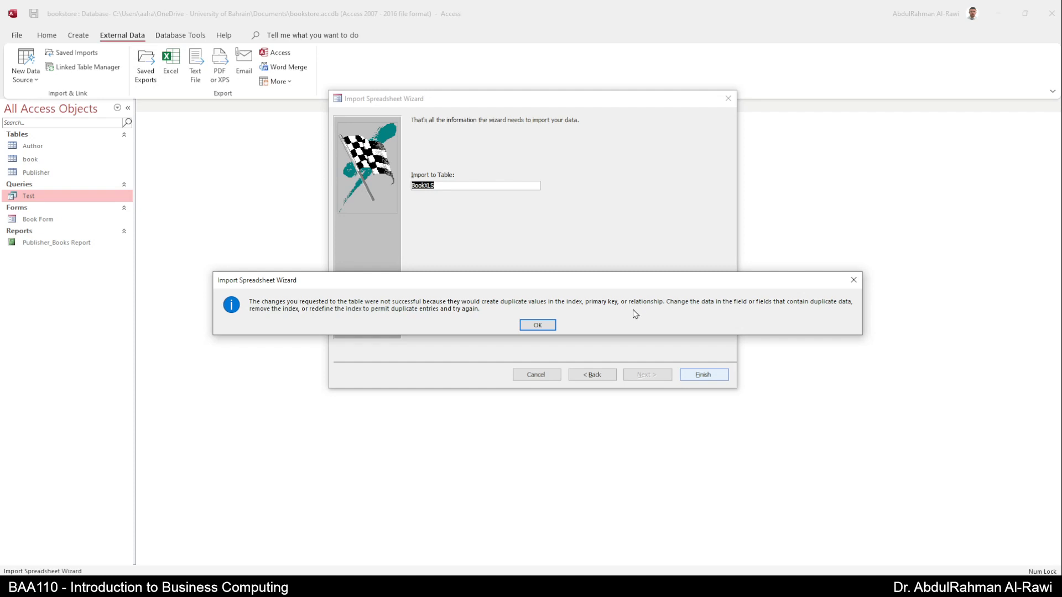
{"action": "left_click", "coordinate": [532, 326]}
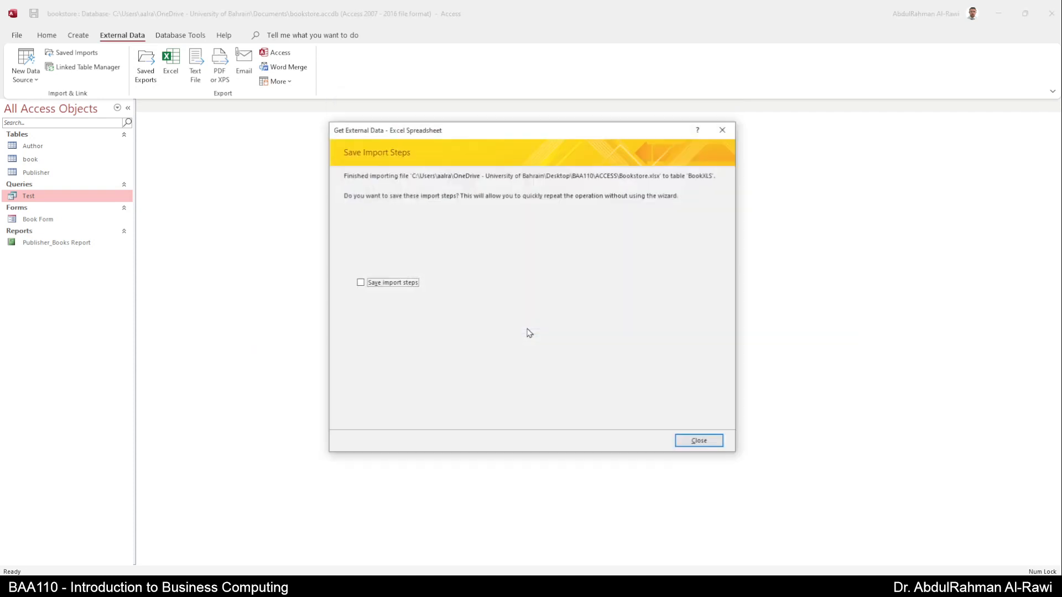
{"action": "left_click", "coordinate": [698, 442]}
Open the BookXLS table and sort its records by AuthorCode in ascending order
{"action": "double_click", "coordinate": [43, 174]}
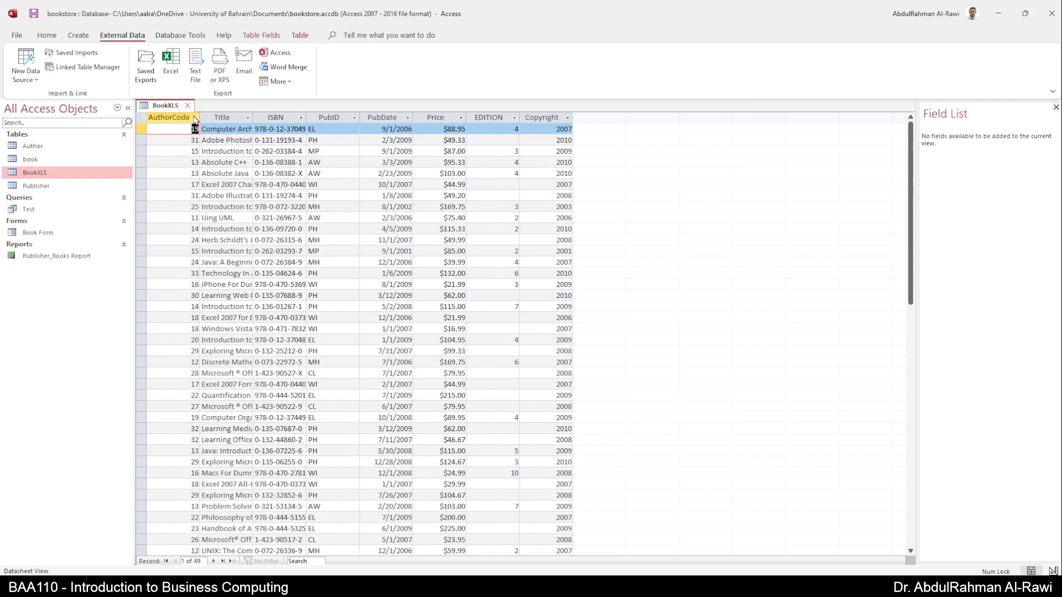
{"action": "left_click", "coordinate": [195, 118]}
{"action": "left_click", "coordinate": [227, 132]}
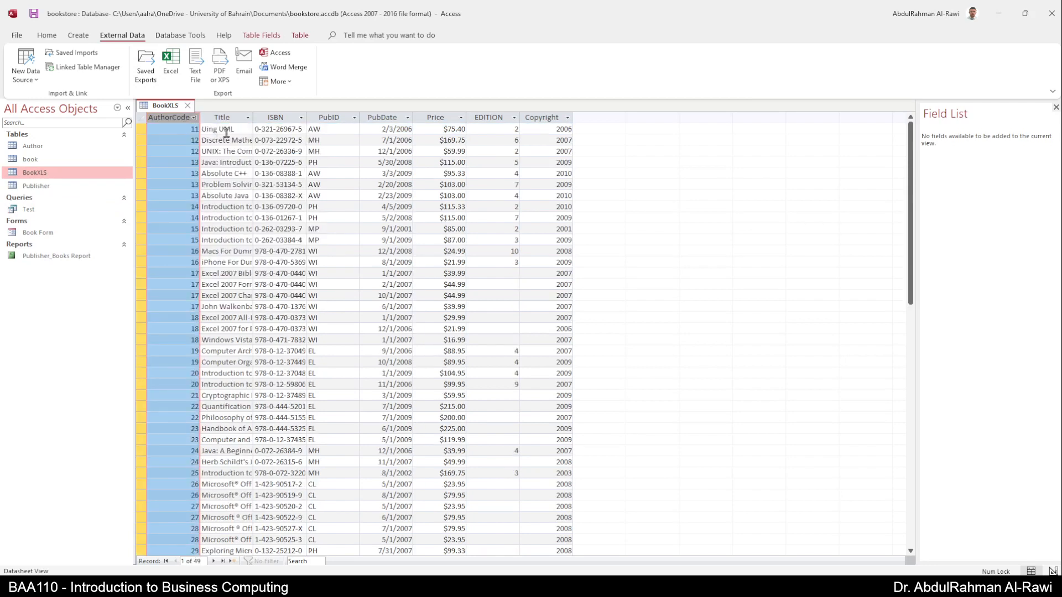
{"action": "left_click", "coordinate": [189, 150]}
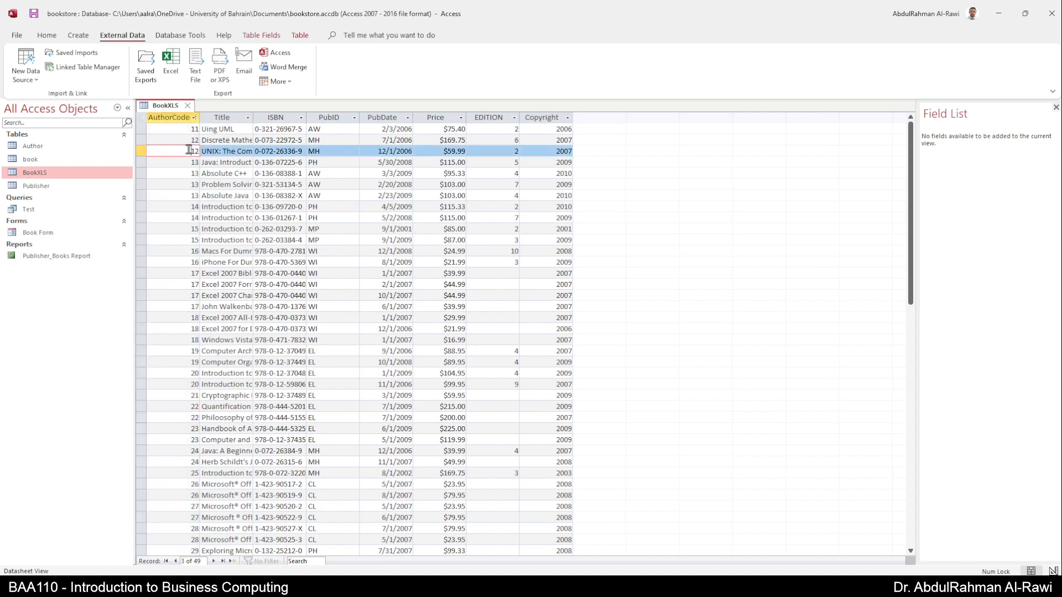
{"action": "left_click", "coordinate": [180, 152]}
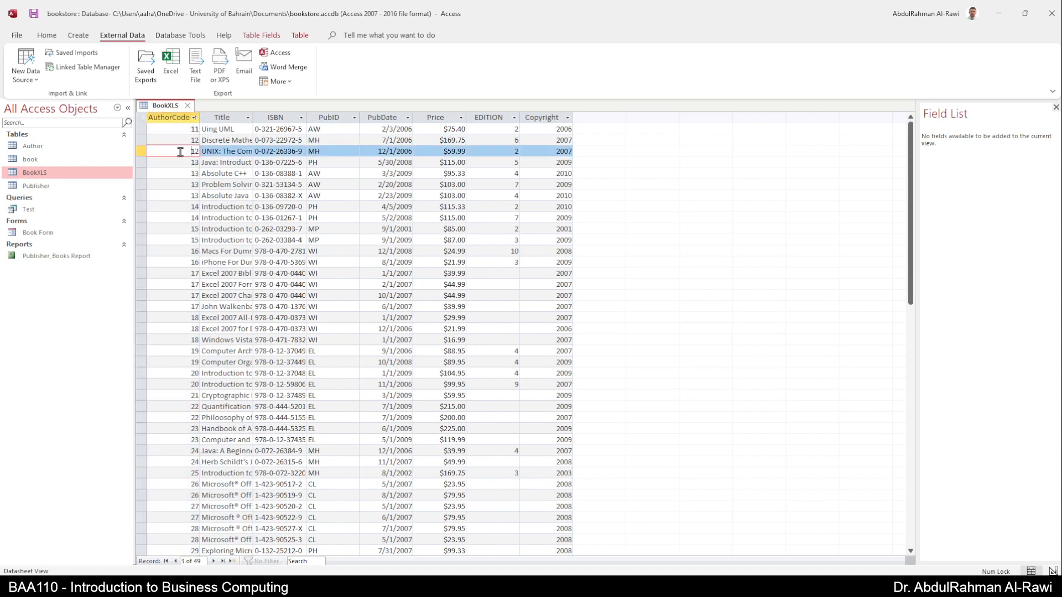
{"action": "left_click", "coordinate": [182, 162]}
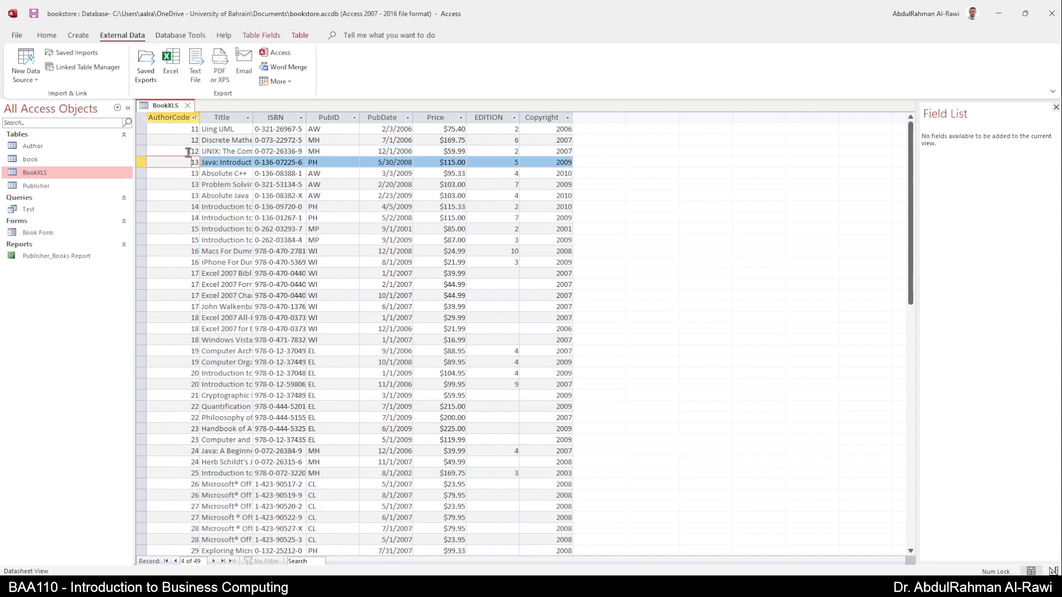
{"action": "left_click", "coordinate": [188, 152]}
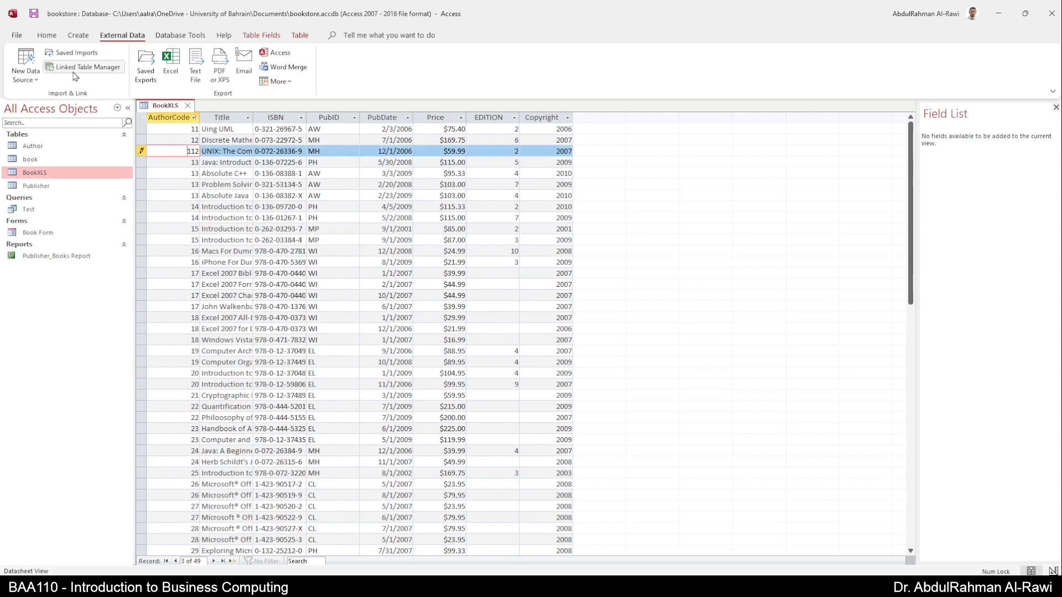
{"action": "left_click", "coordinate": [170, 116]}
{"action": "left_click", "coordinate": [172, 132]}
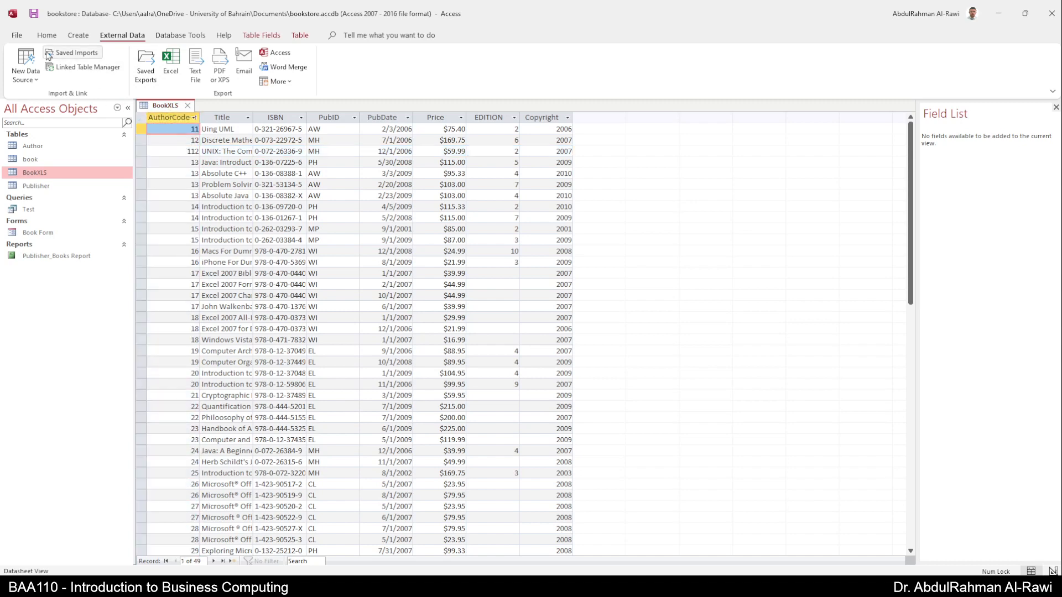
Make ISBN the primary key in the BookXLS table's design, save the table and look through its records in Datasheet view
{"action": "left_click", "coordinate": [47, 35]}
{"action": "left_click", "coordinate": [51, 60]}
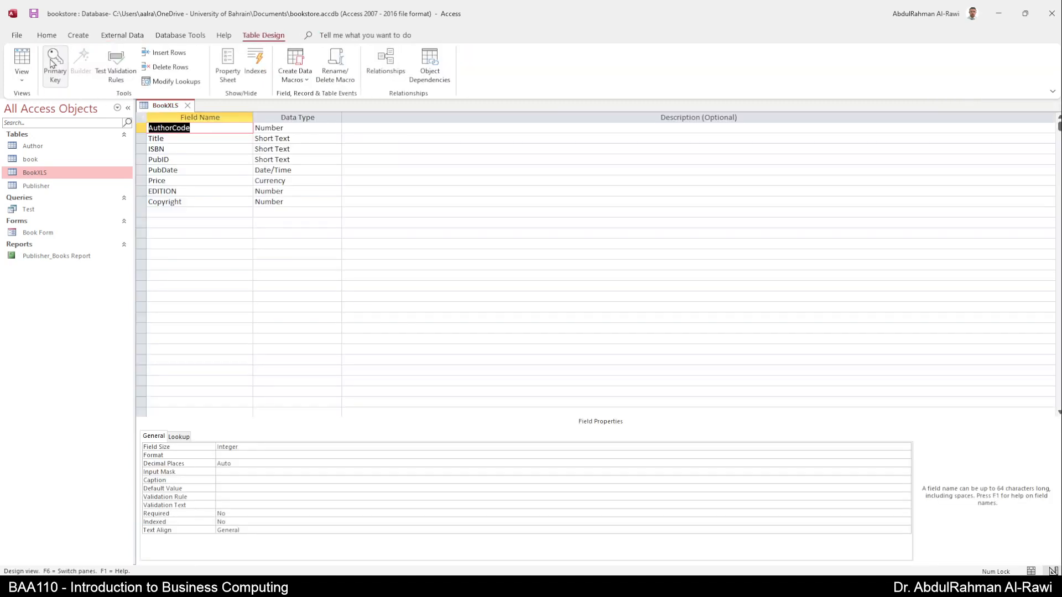
{"action": "left_click", "coordinate": [158, 149]}
{"action": "left_click", "coordinate": [54, 71]}
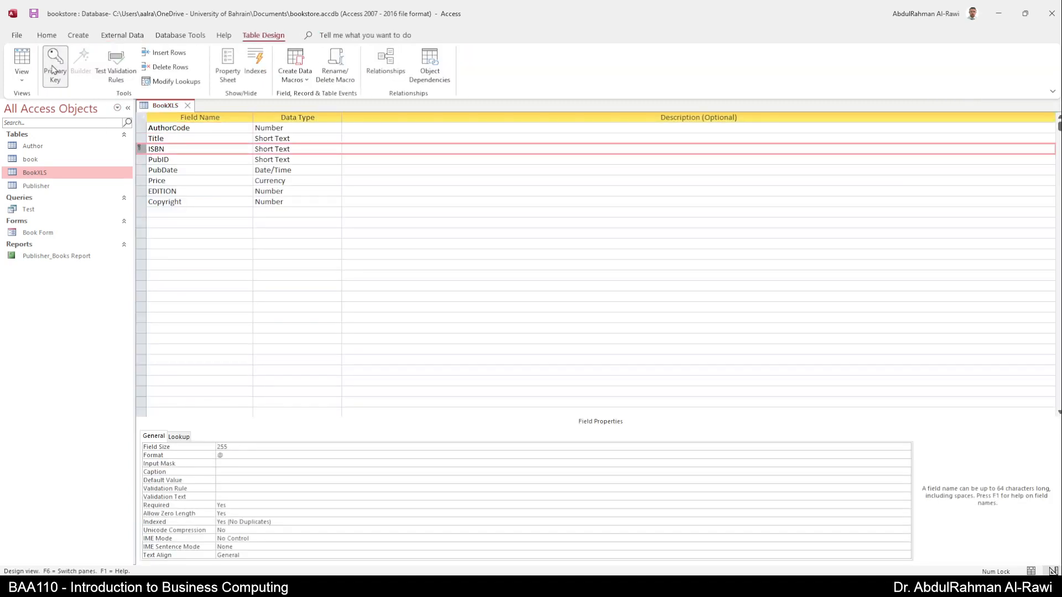
{"action": "left_click", "coordinate": [23, 62]}
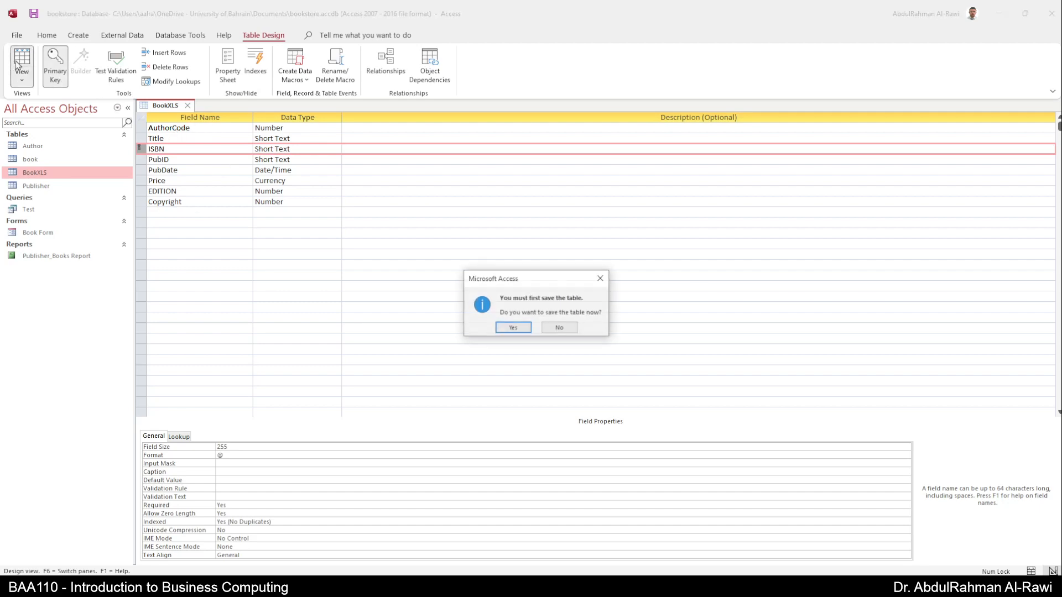
{"action": "left_click", "coordinate": [510, 326]}
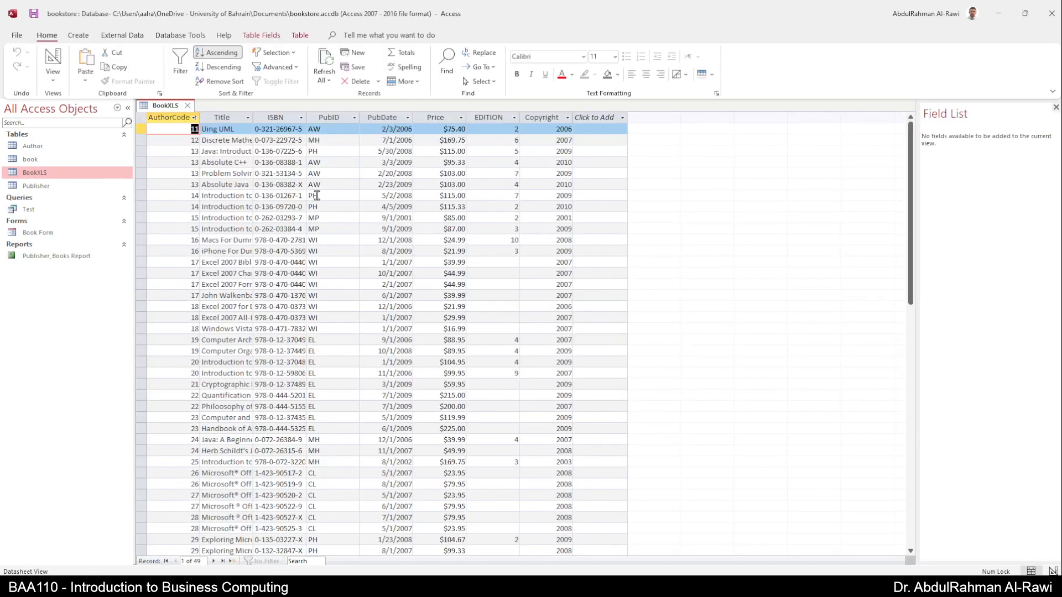
{"action": "scroll", "coordinate": [317, 197], "scroll_direction": "down", "scroll_amount": 7}
{"action": "scroll", "coordinate": [317, 196], "scroll_direction": "up", "scroll_amount": 7}
Bring up the external data import and export commands
{"action": "left_click", "coordinate": [122, 35]}
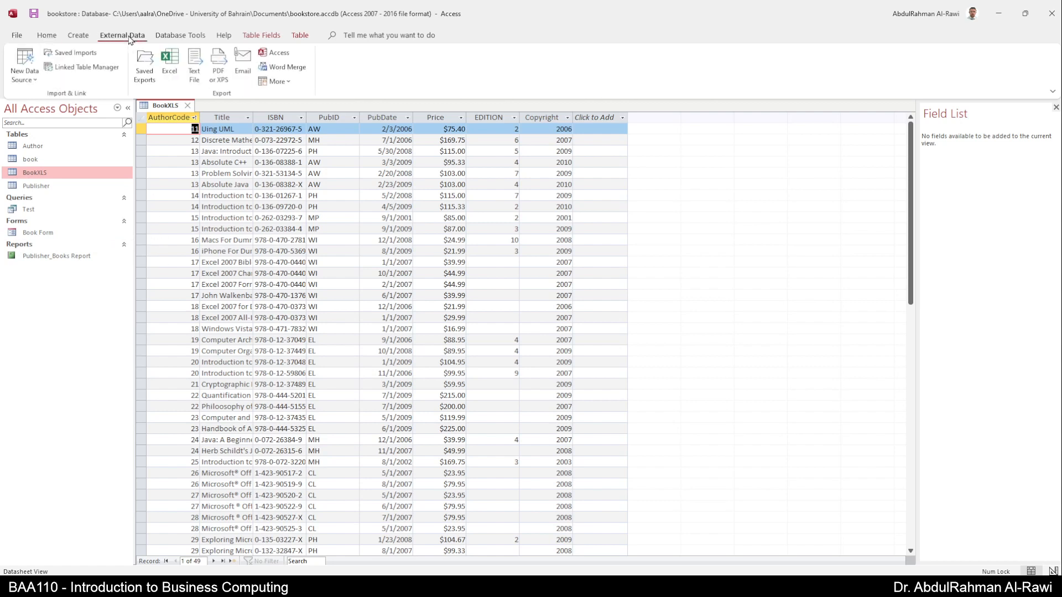